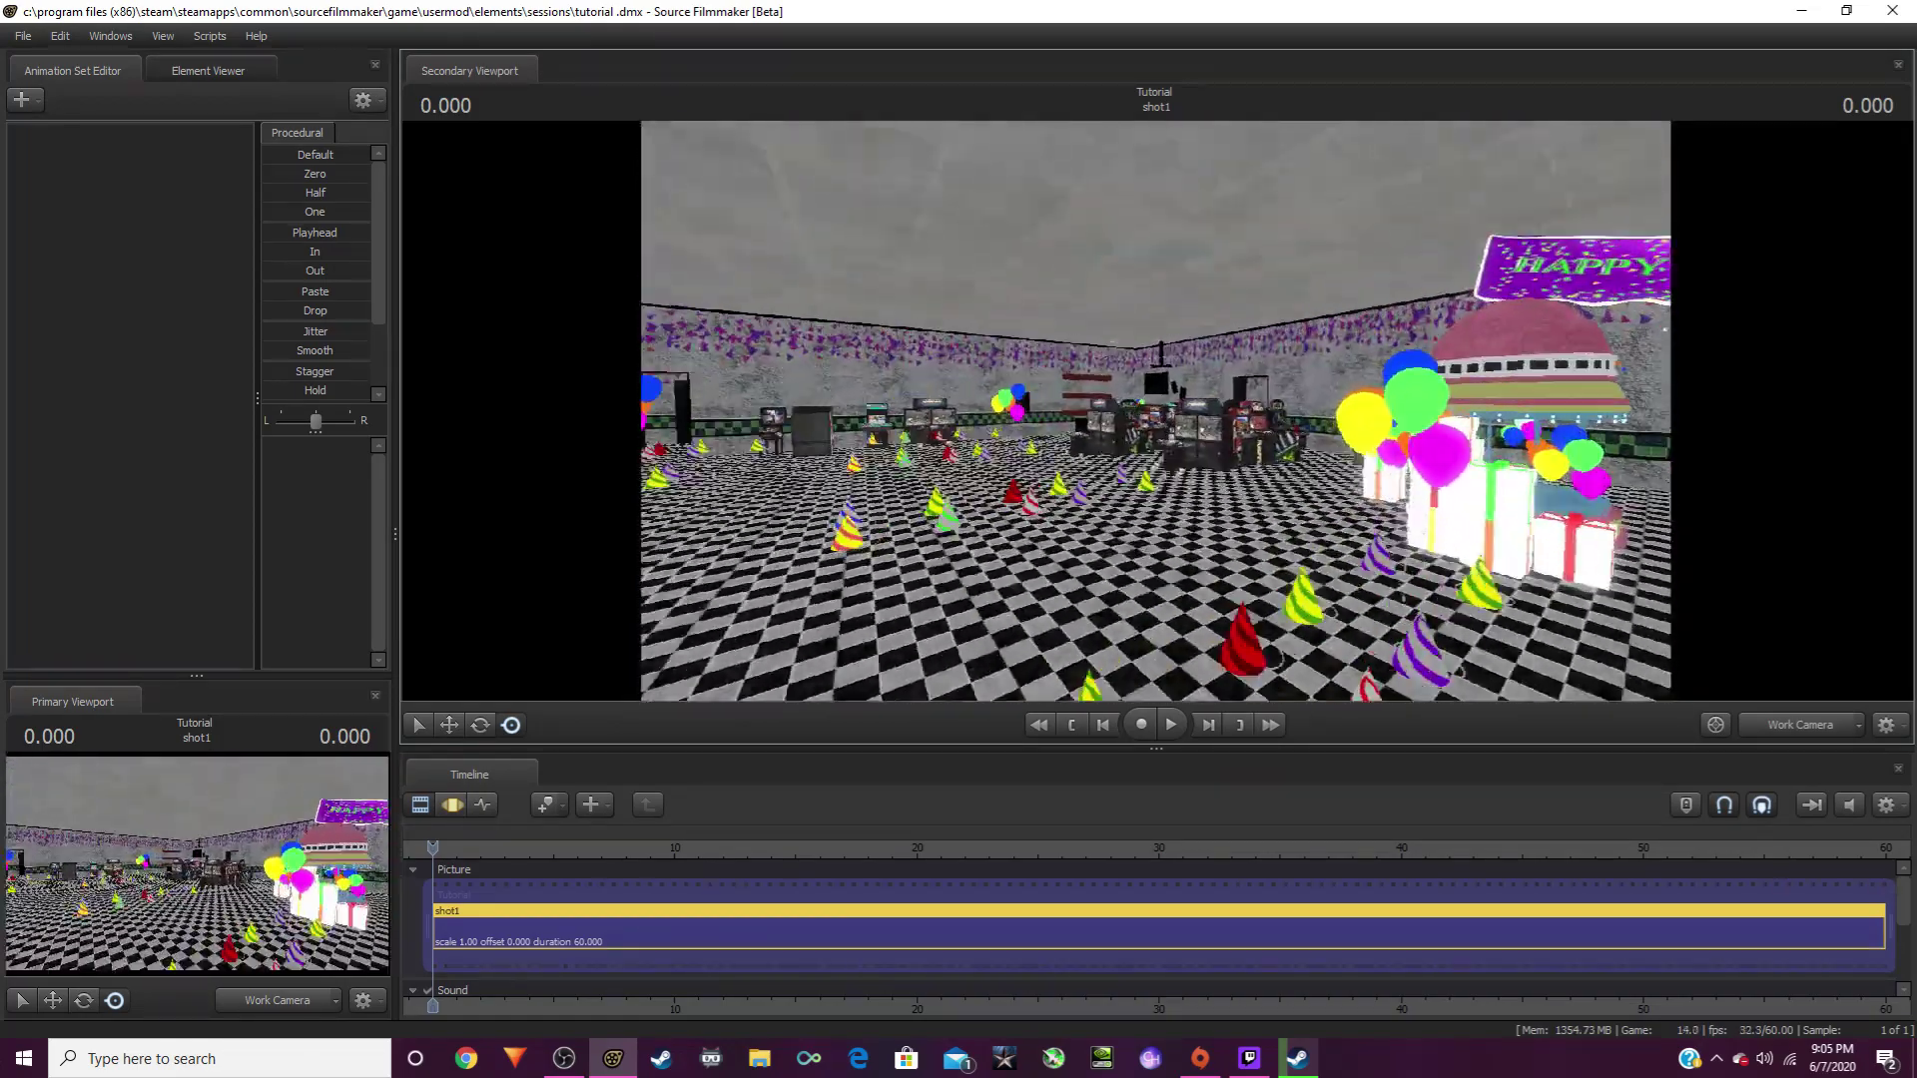
Step: Toggle the viewport display of Other Entities and switch it back
right_click(1143, 413)
mouse_move(1248, 500)
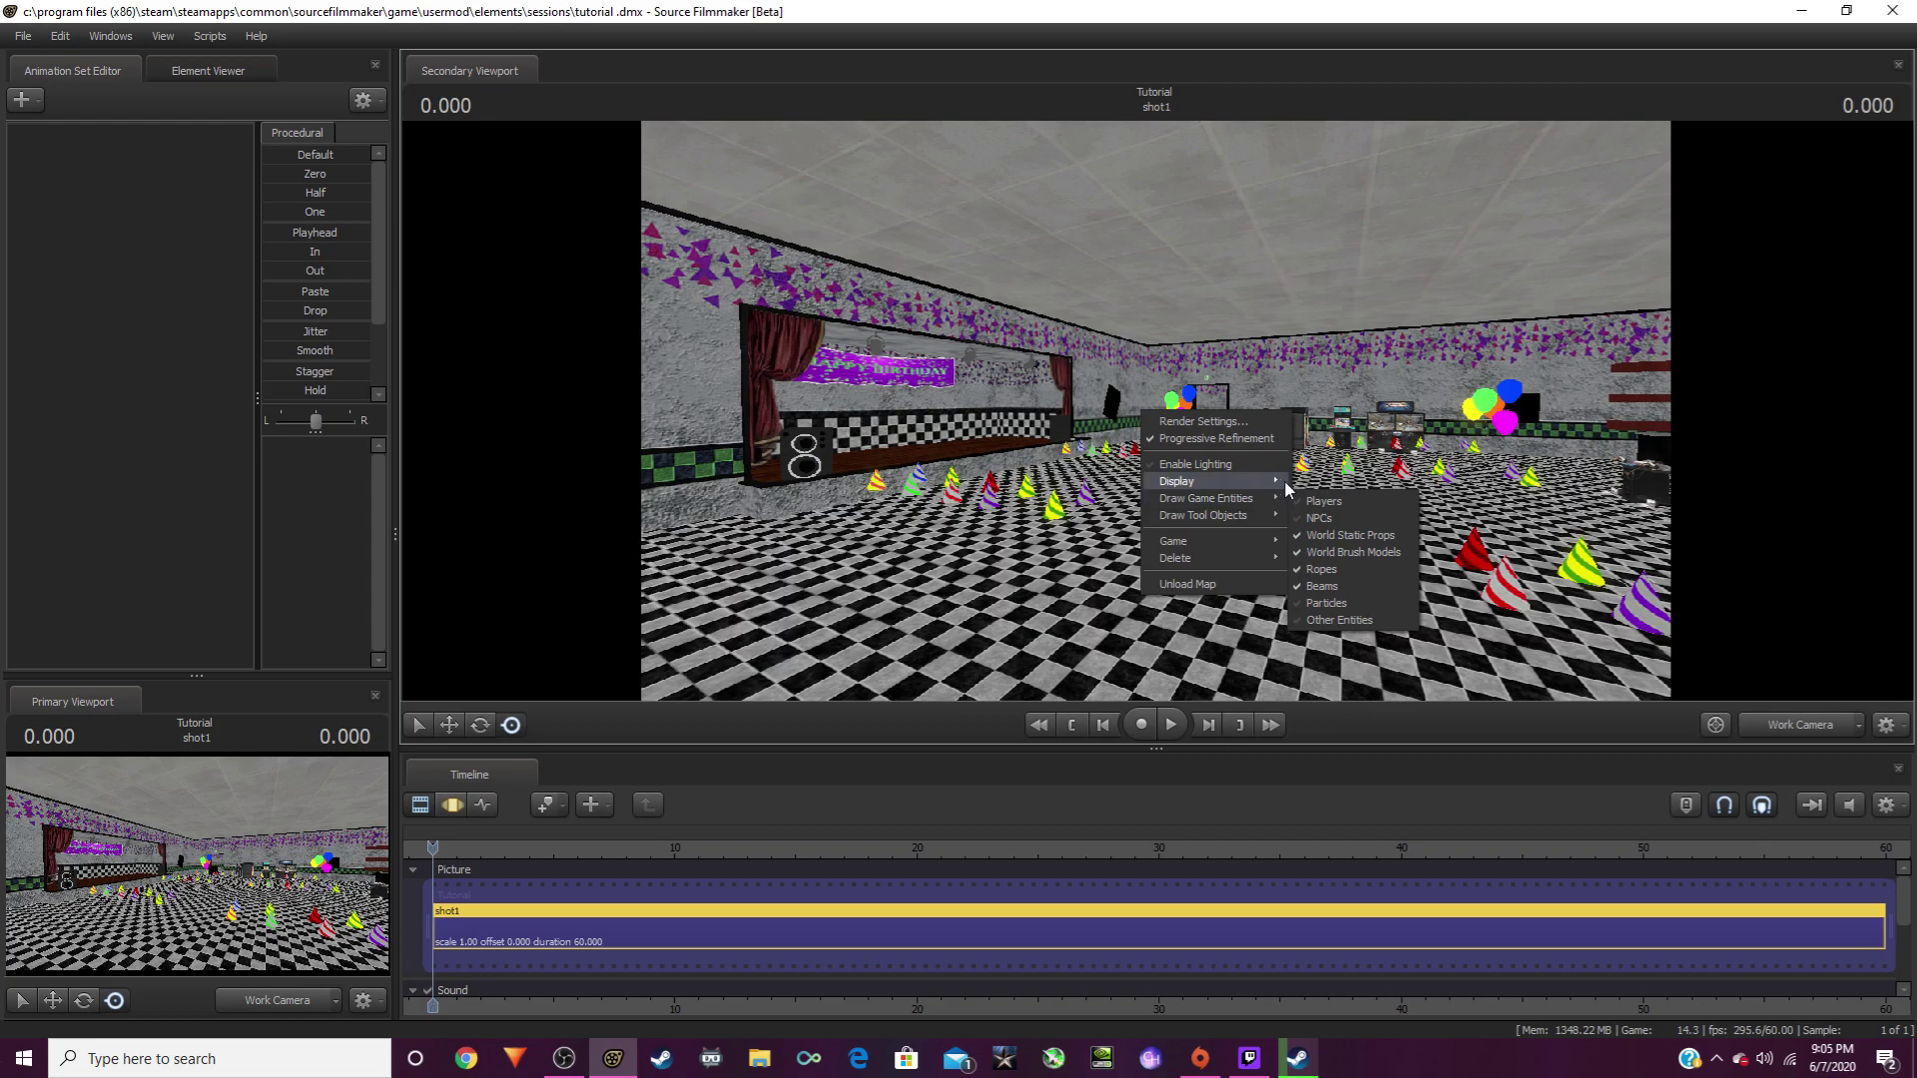
click(1323, 619)
drag(1323, 619, 1155, 415)
right_click(1155, 414)
mouse_move(1239, 510)
click(1352, 625)
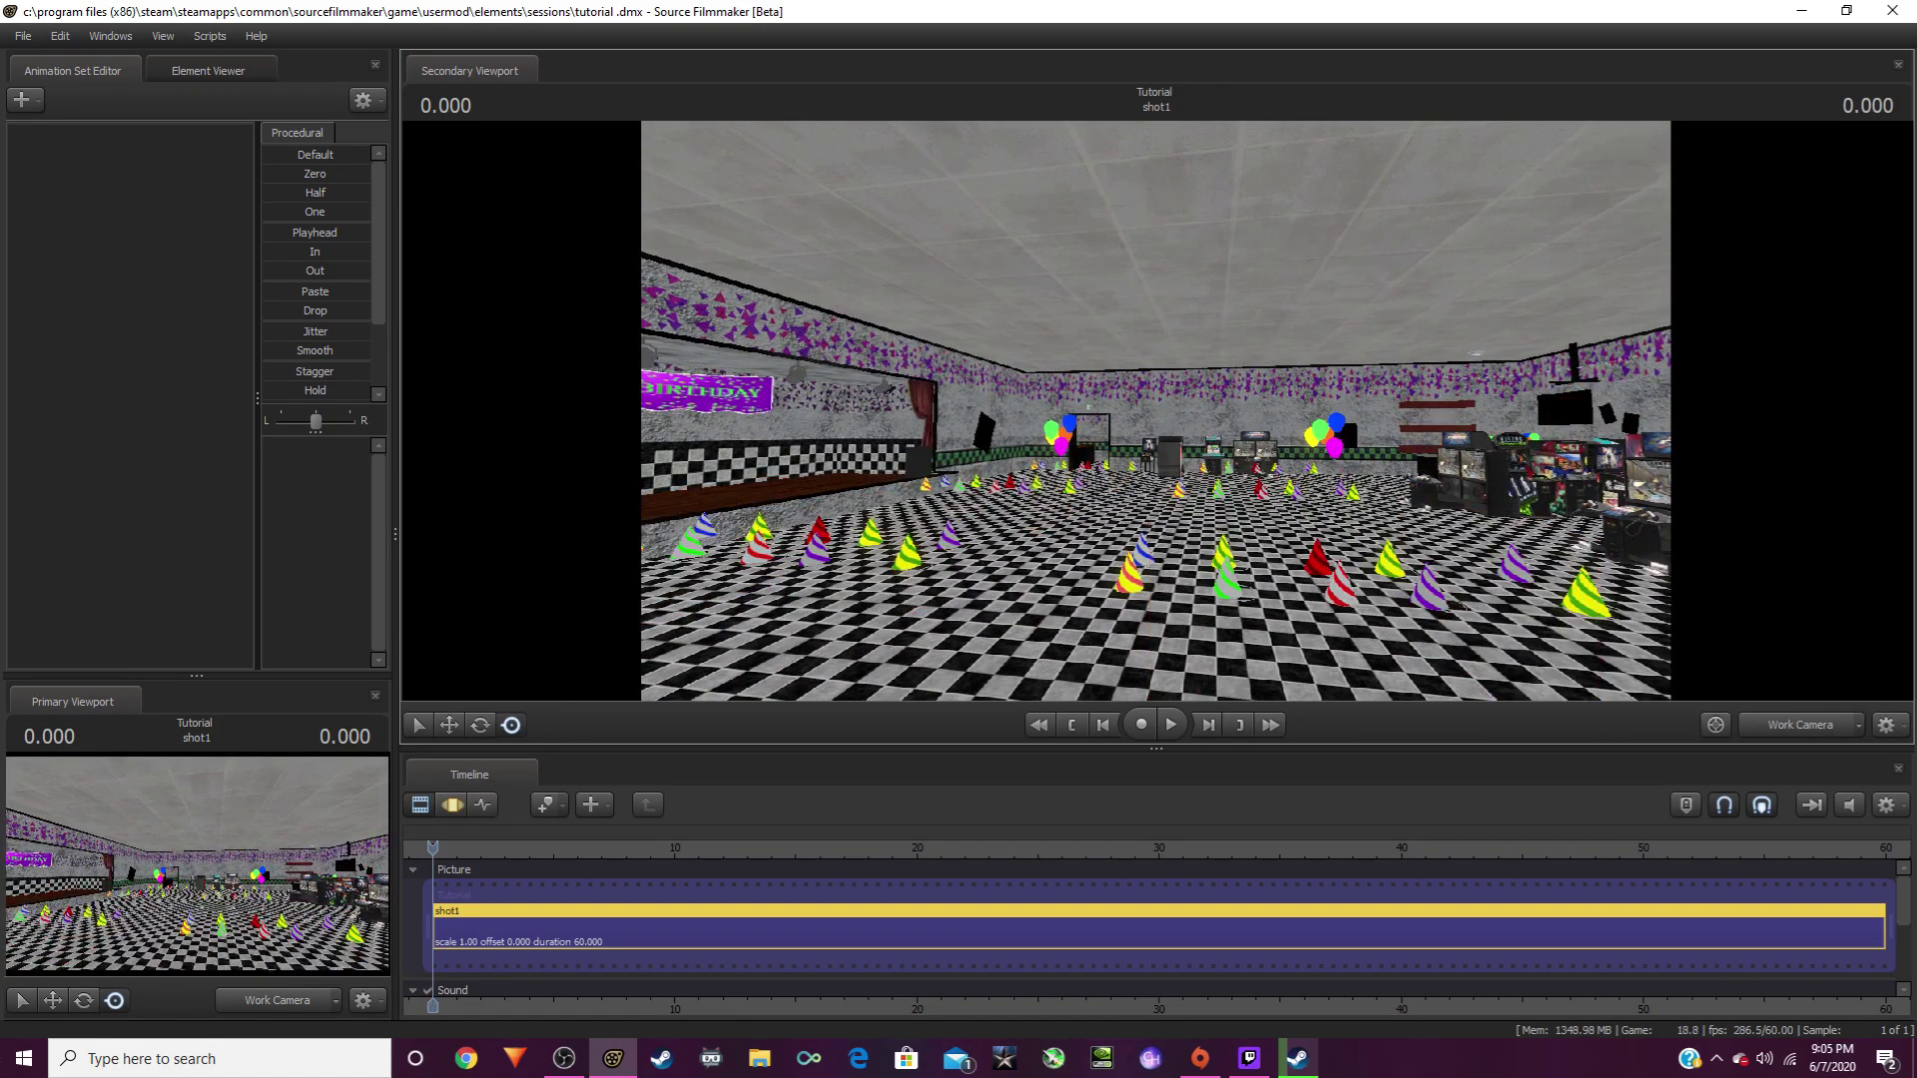
Step: Add the workshop toy_chica model from billj2001 on the stage facing the Happy Birthday banner, filtering the model list by "Chica"
drag(1352, 625, 1248, 590)
key(w)
drag(1155, 410, 1498, 419)
key(w)
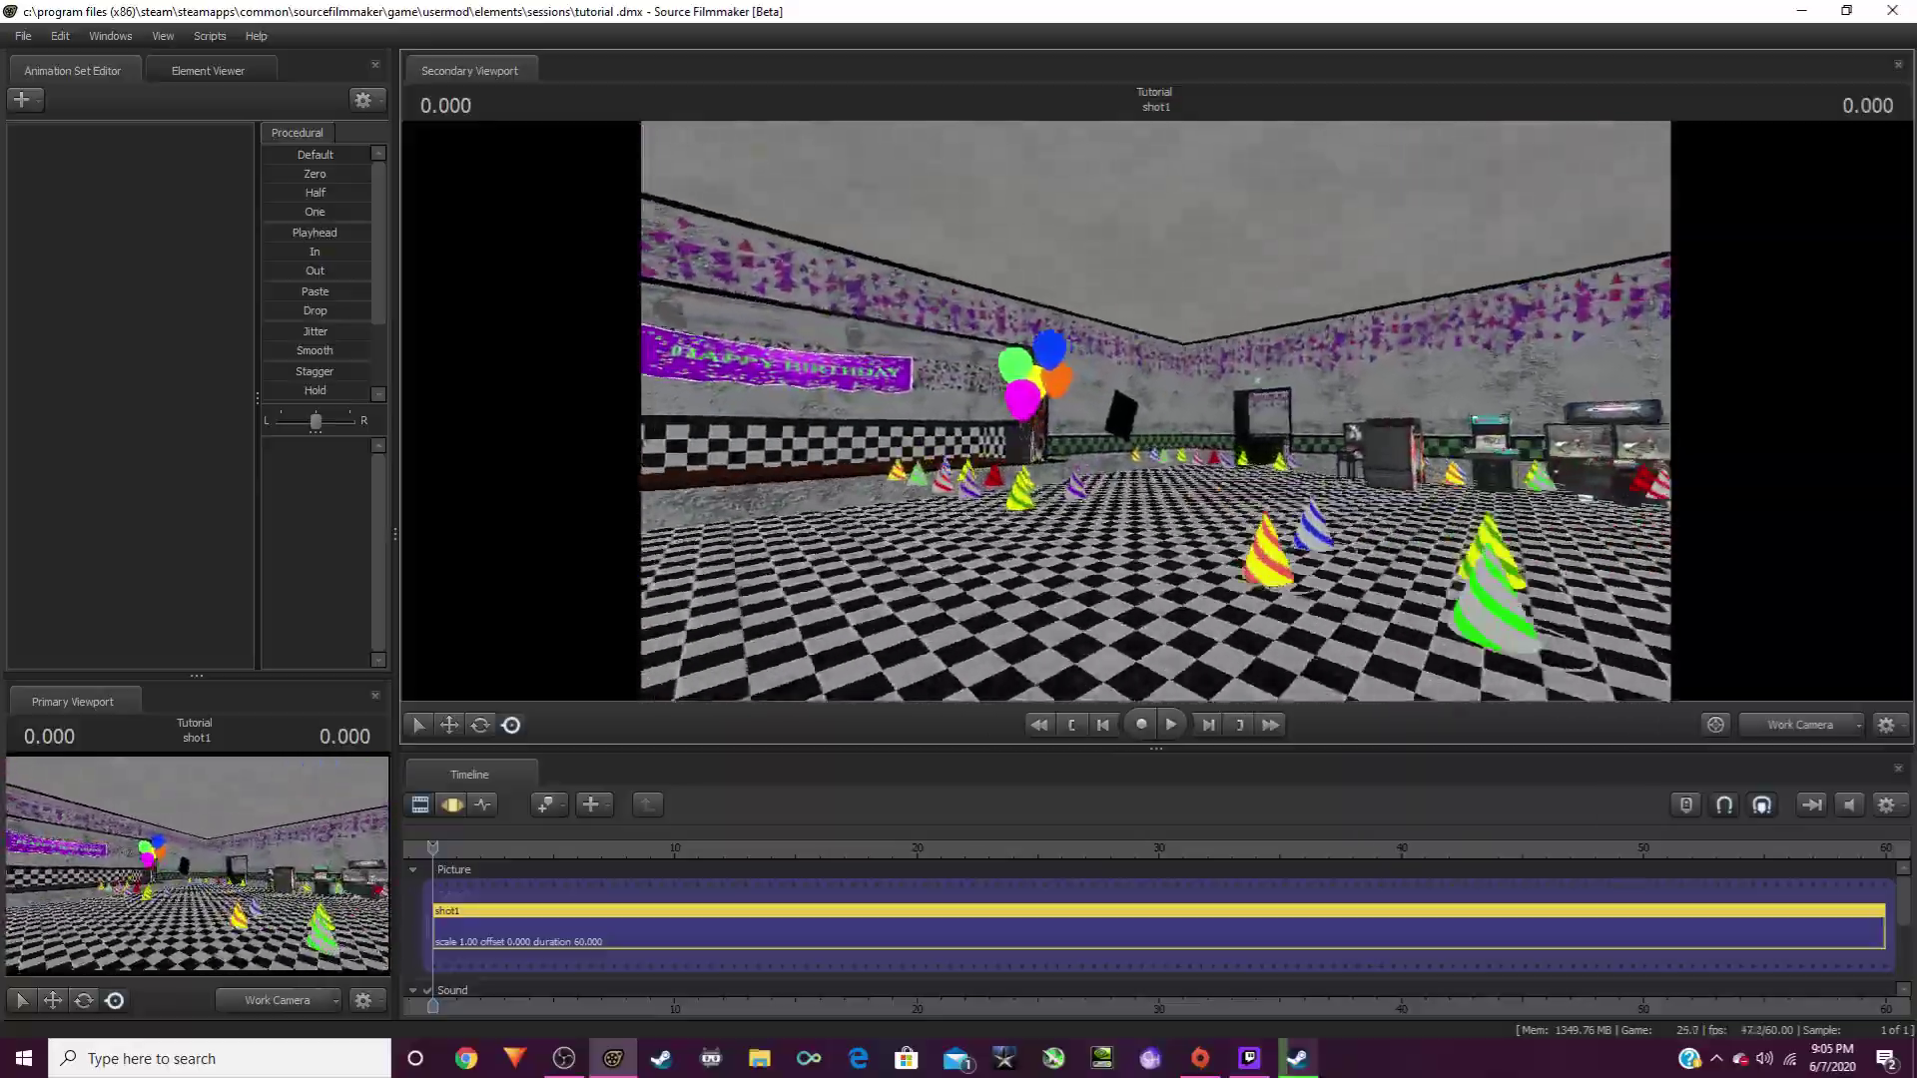
key(w)
drag(1268, 587, 1268, 587)
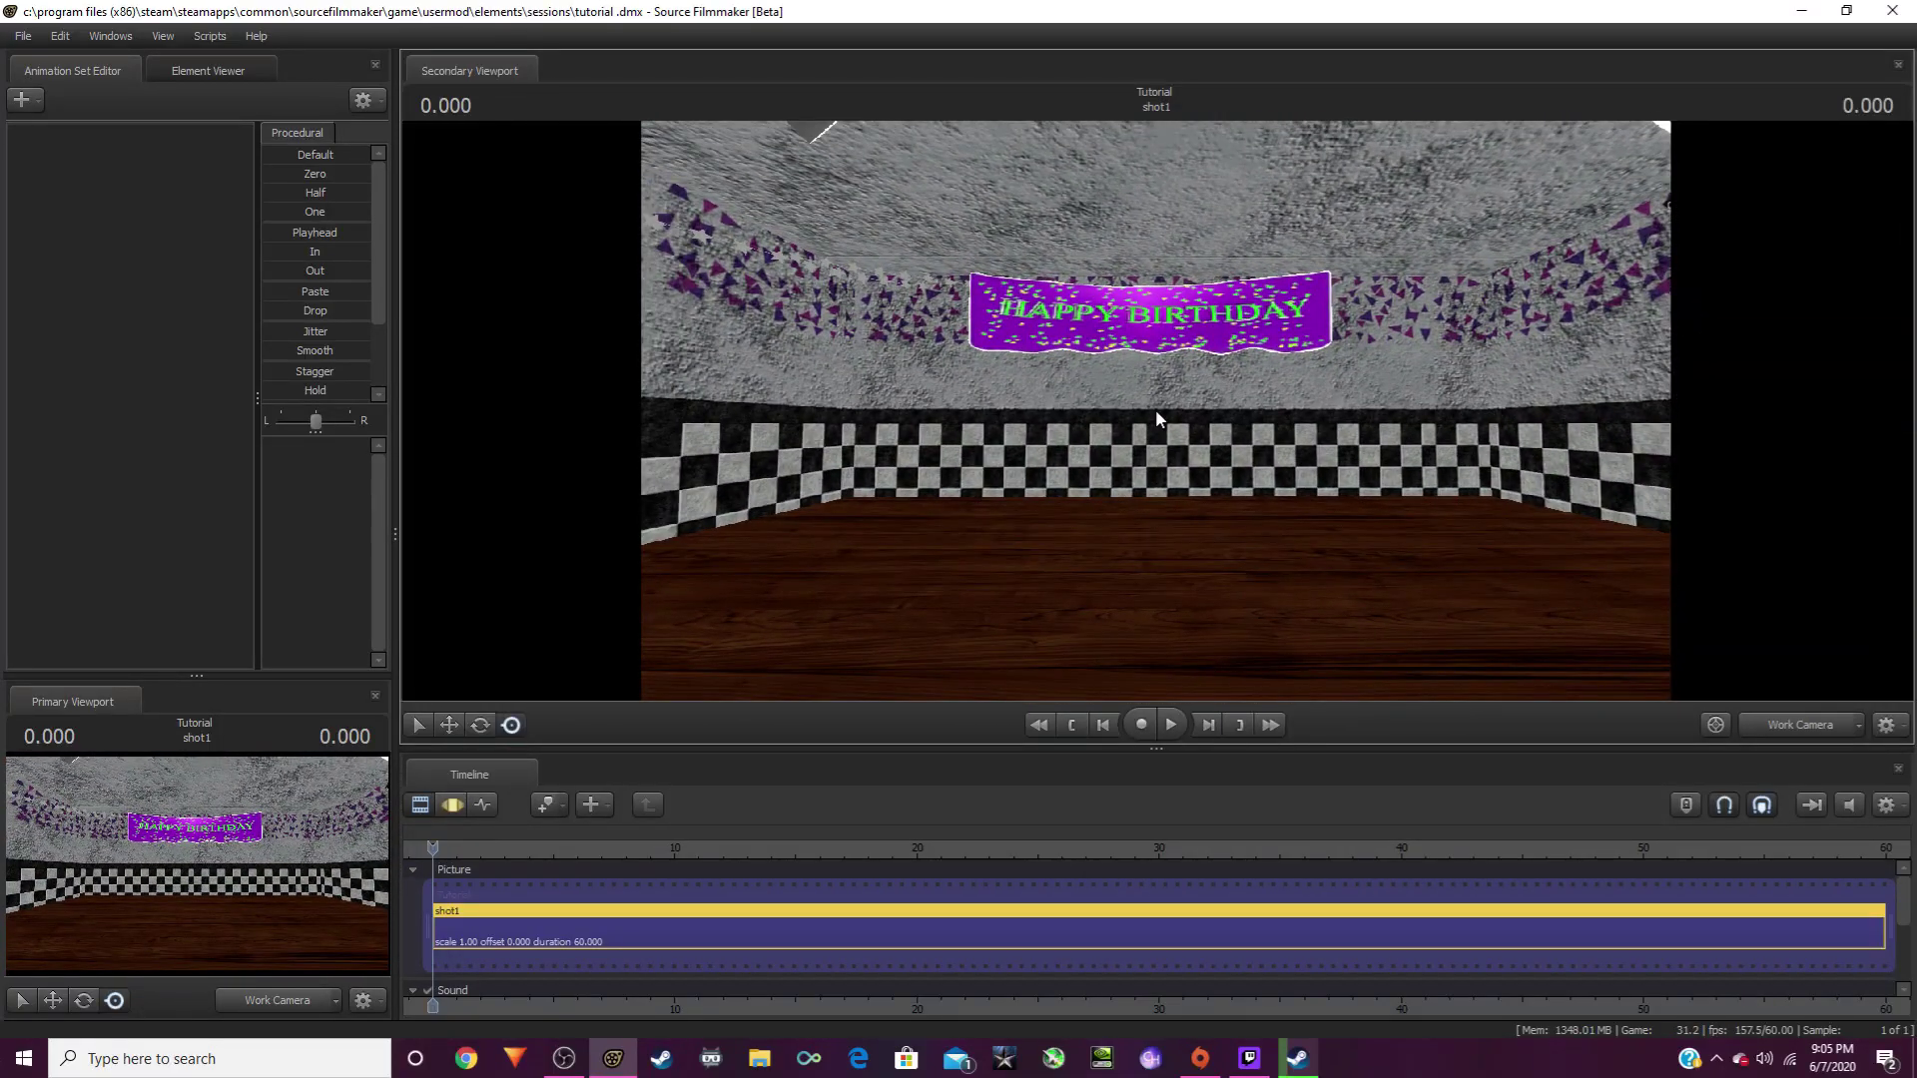
right_click(214, 306)
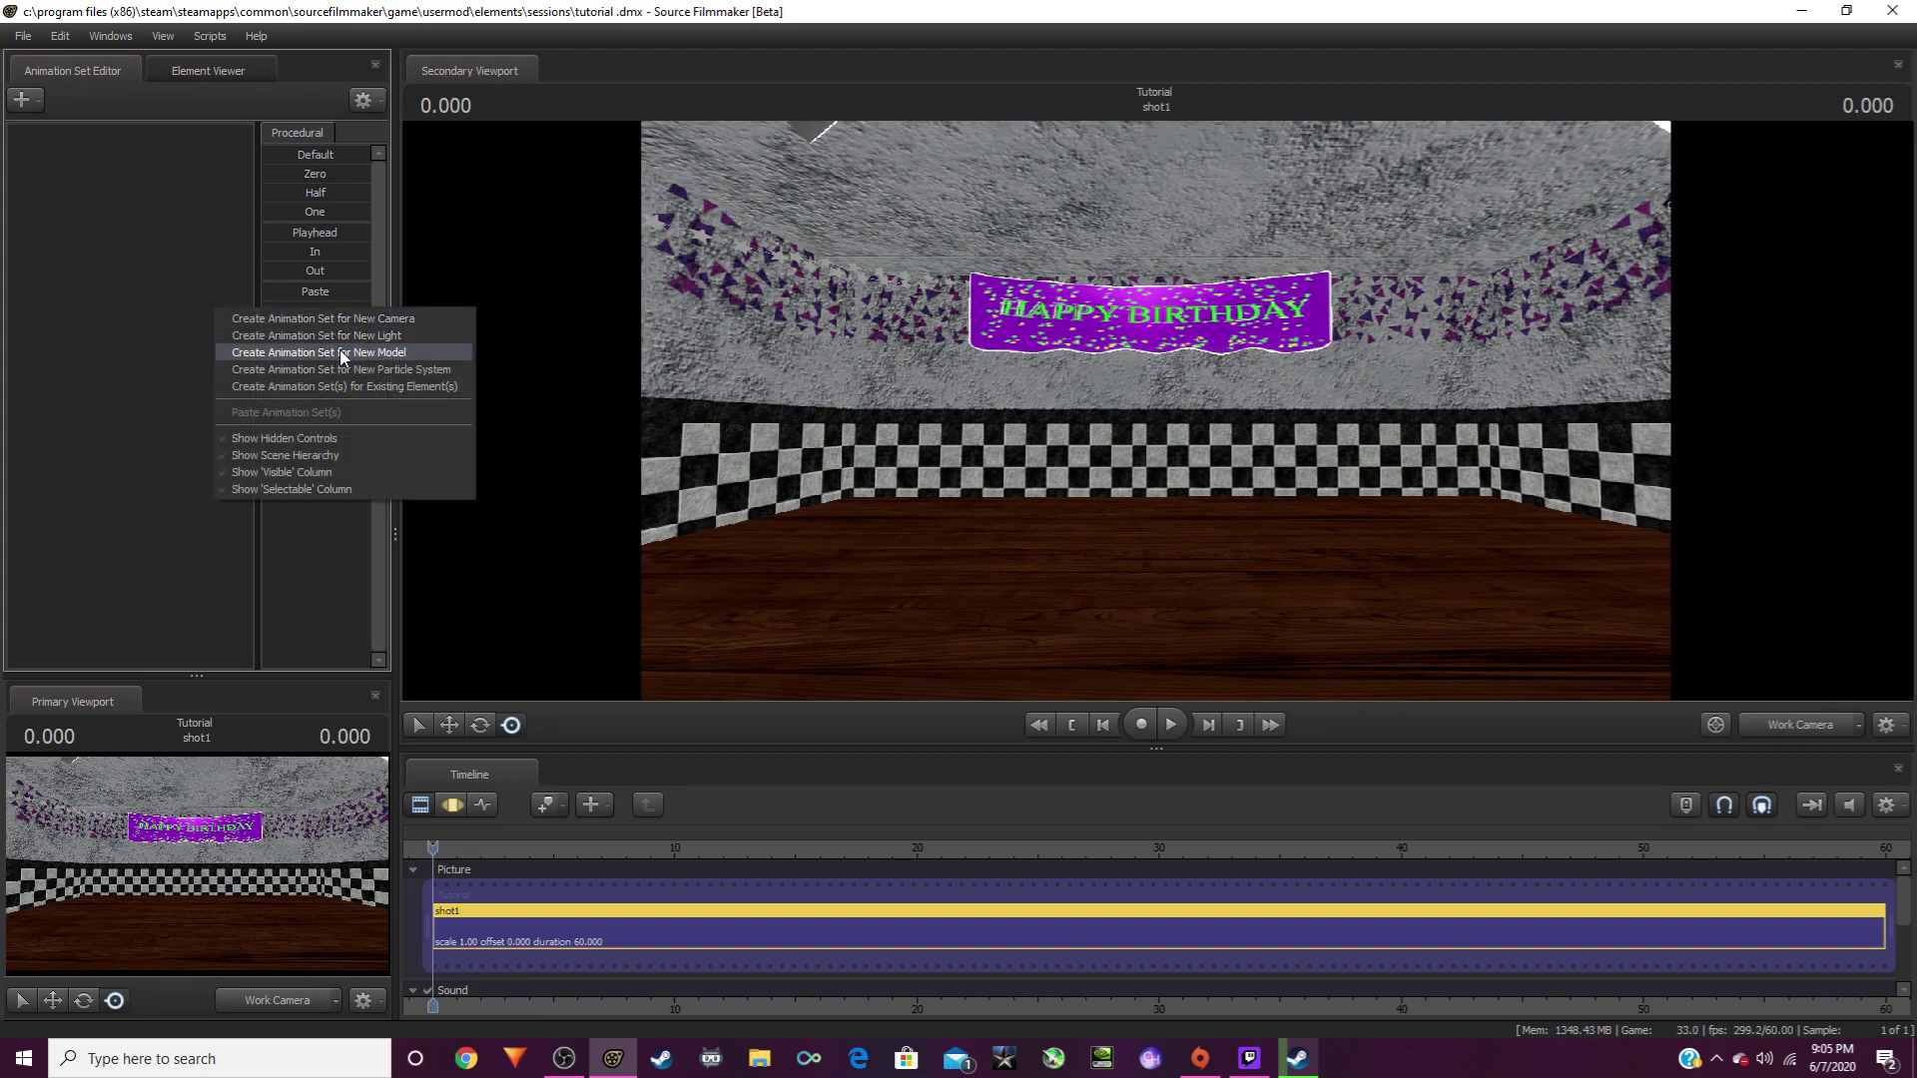
click(519, 374)
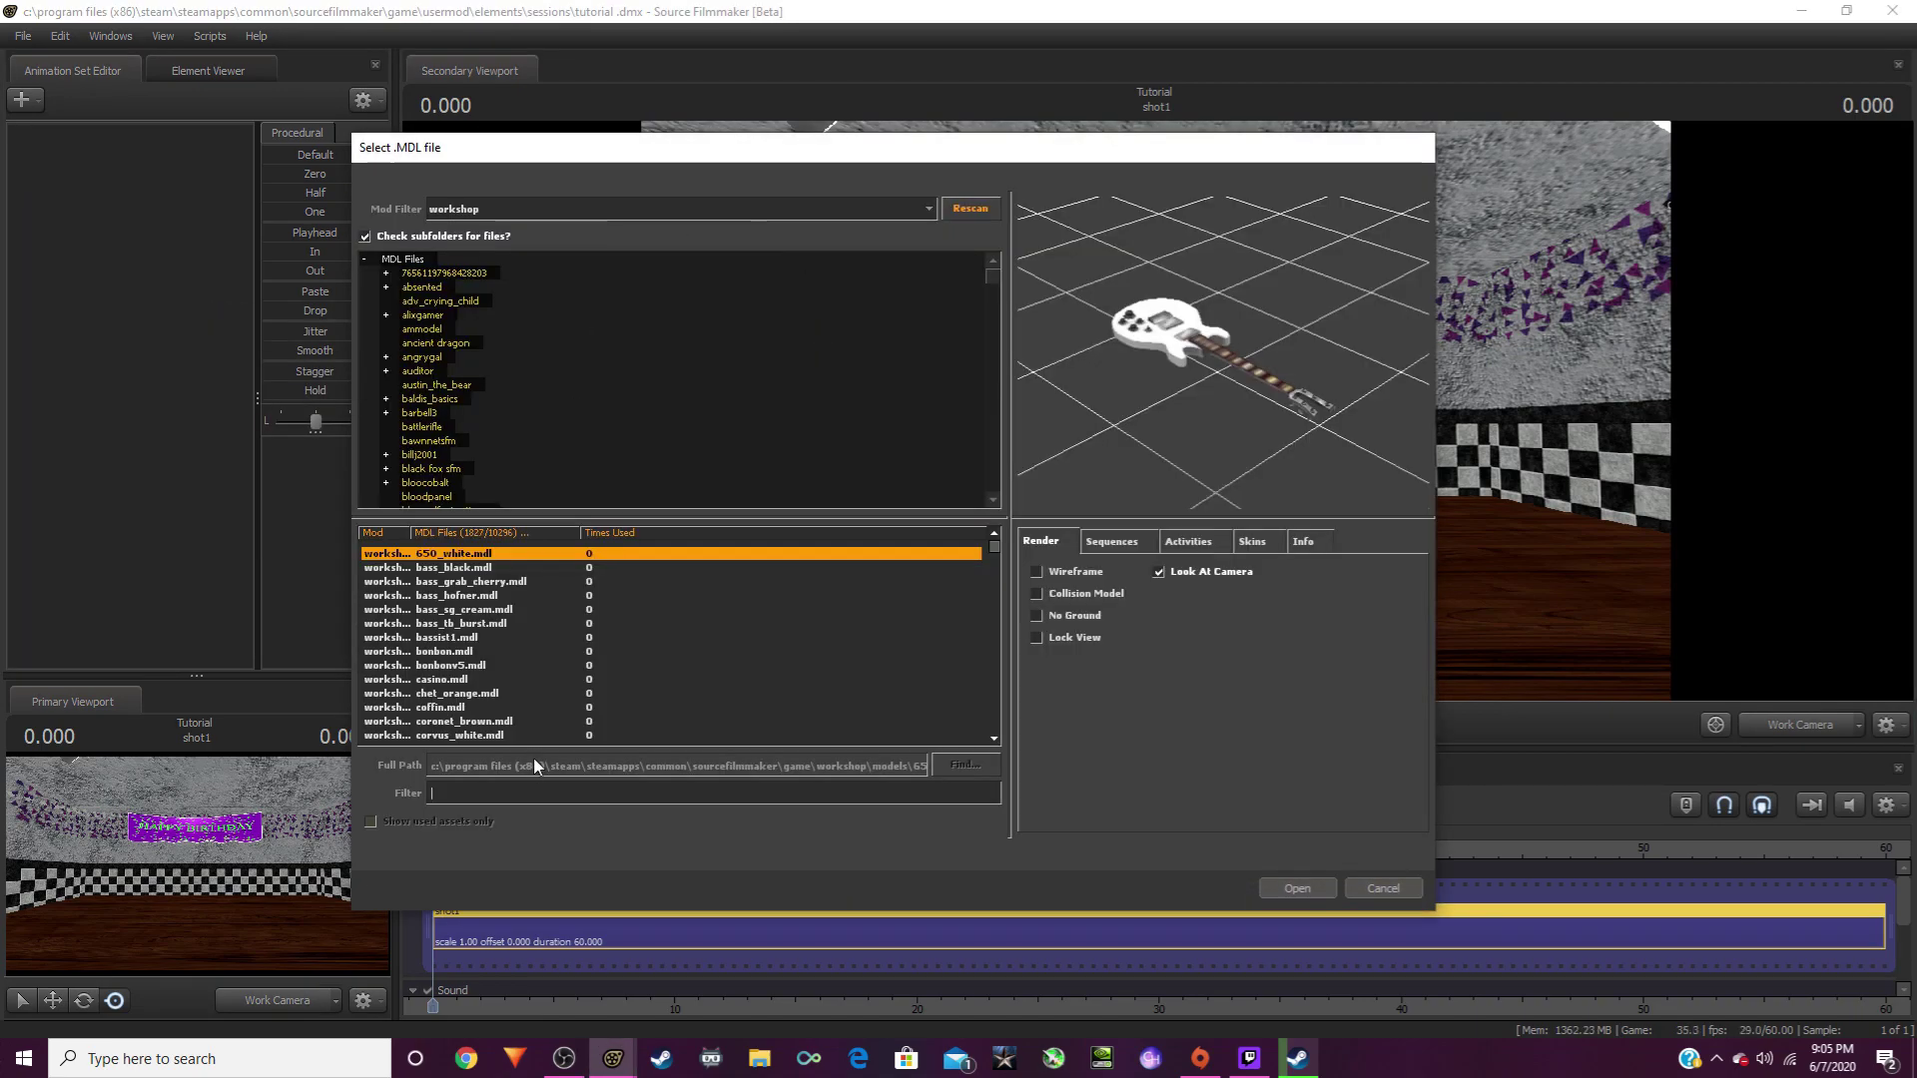
click(493, 792)
text(Chica)
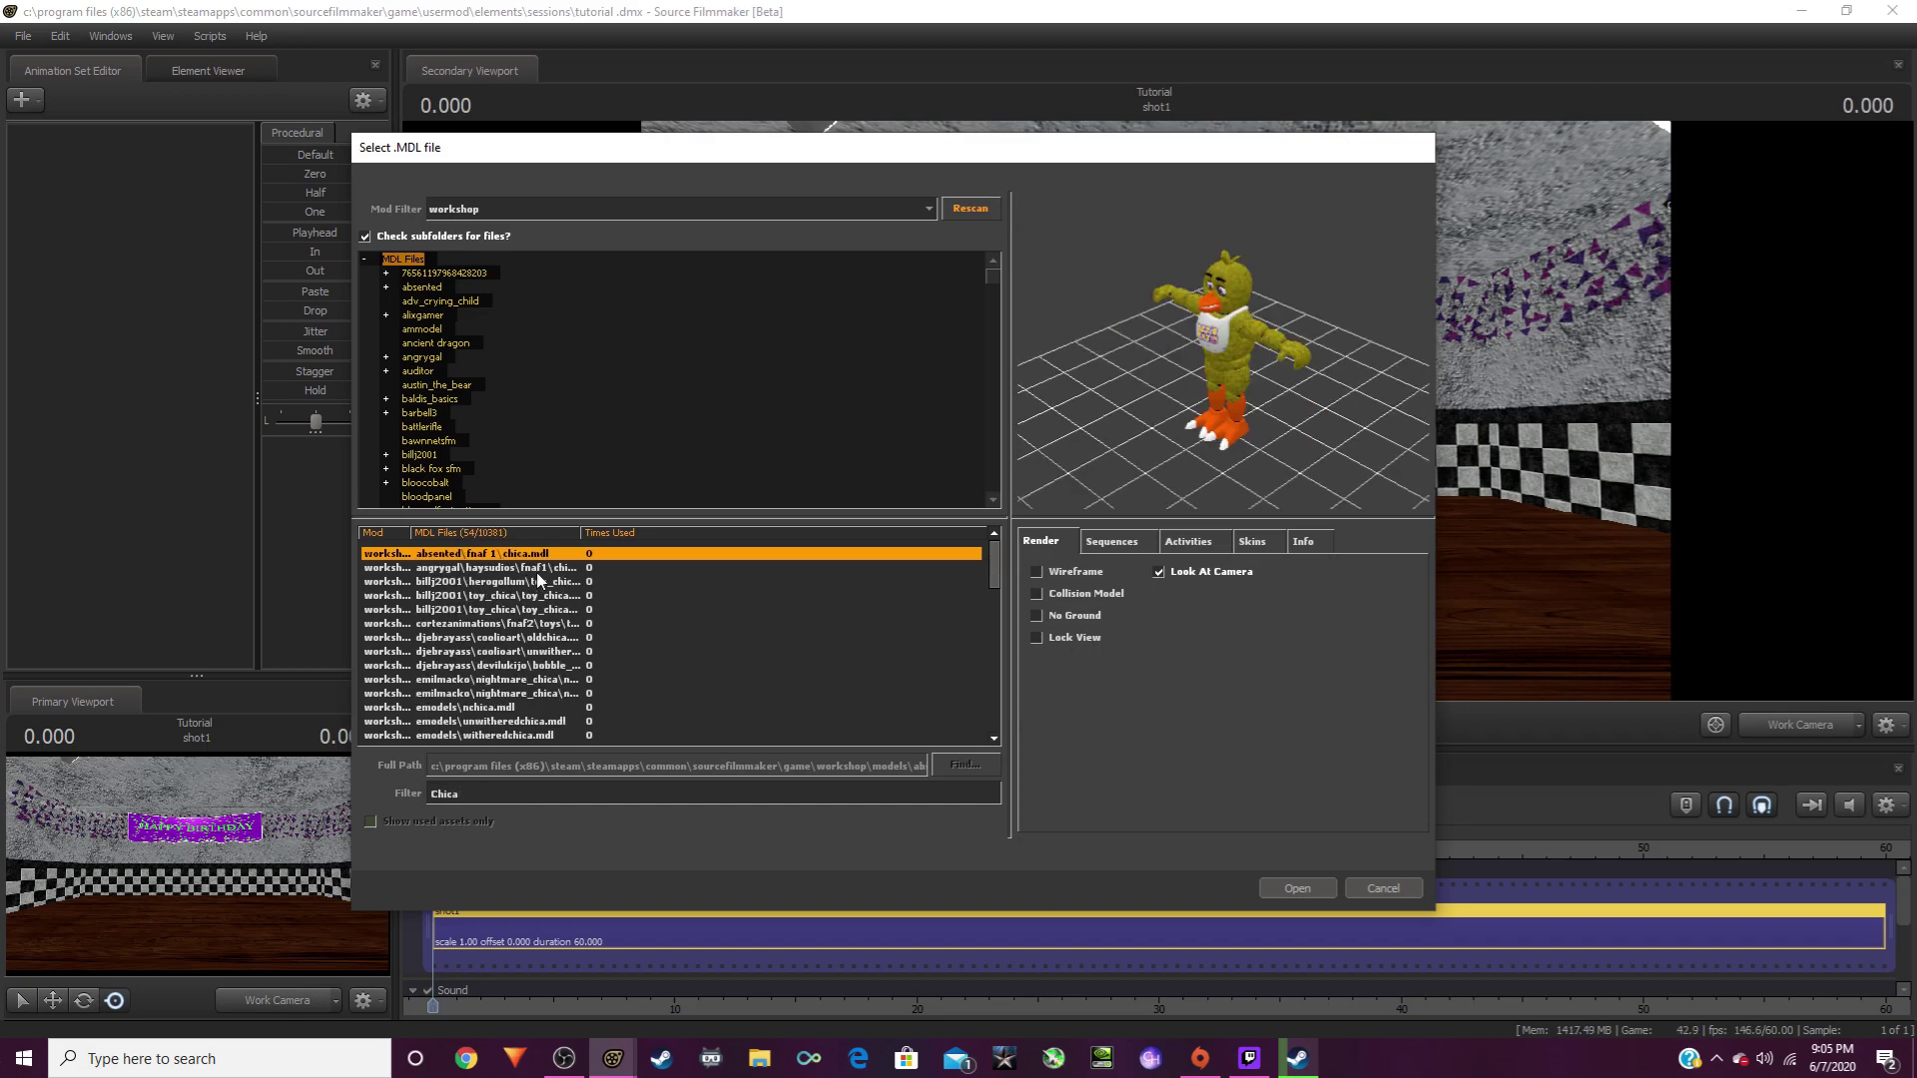
key(Down)
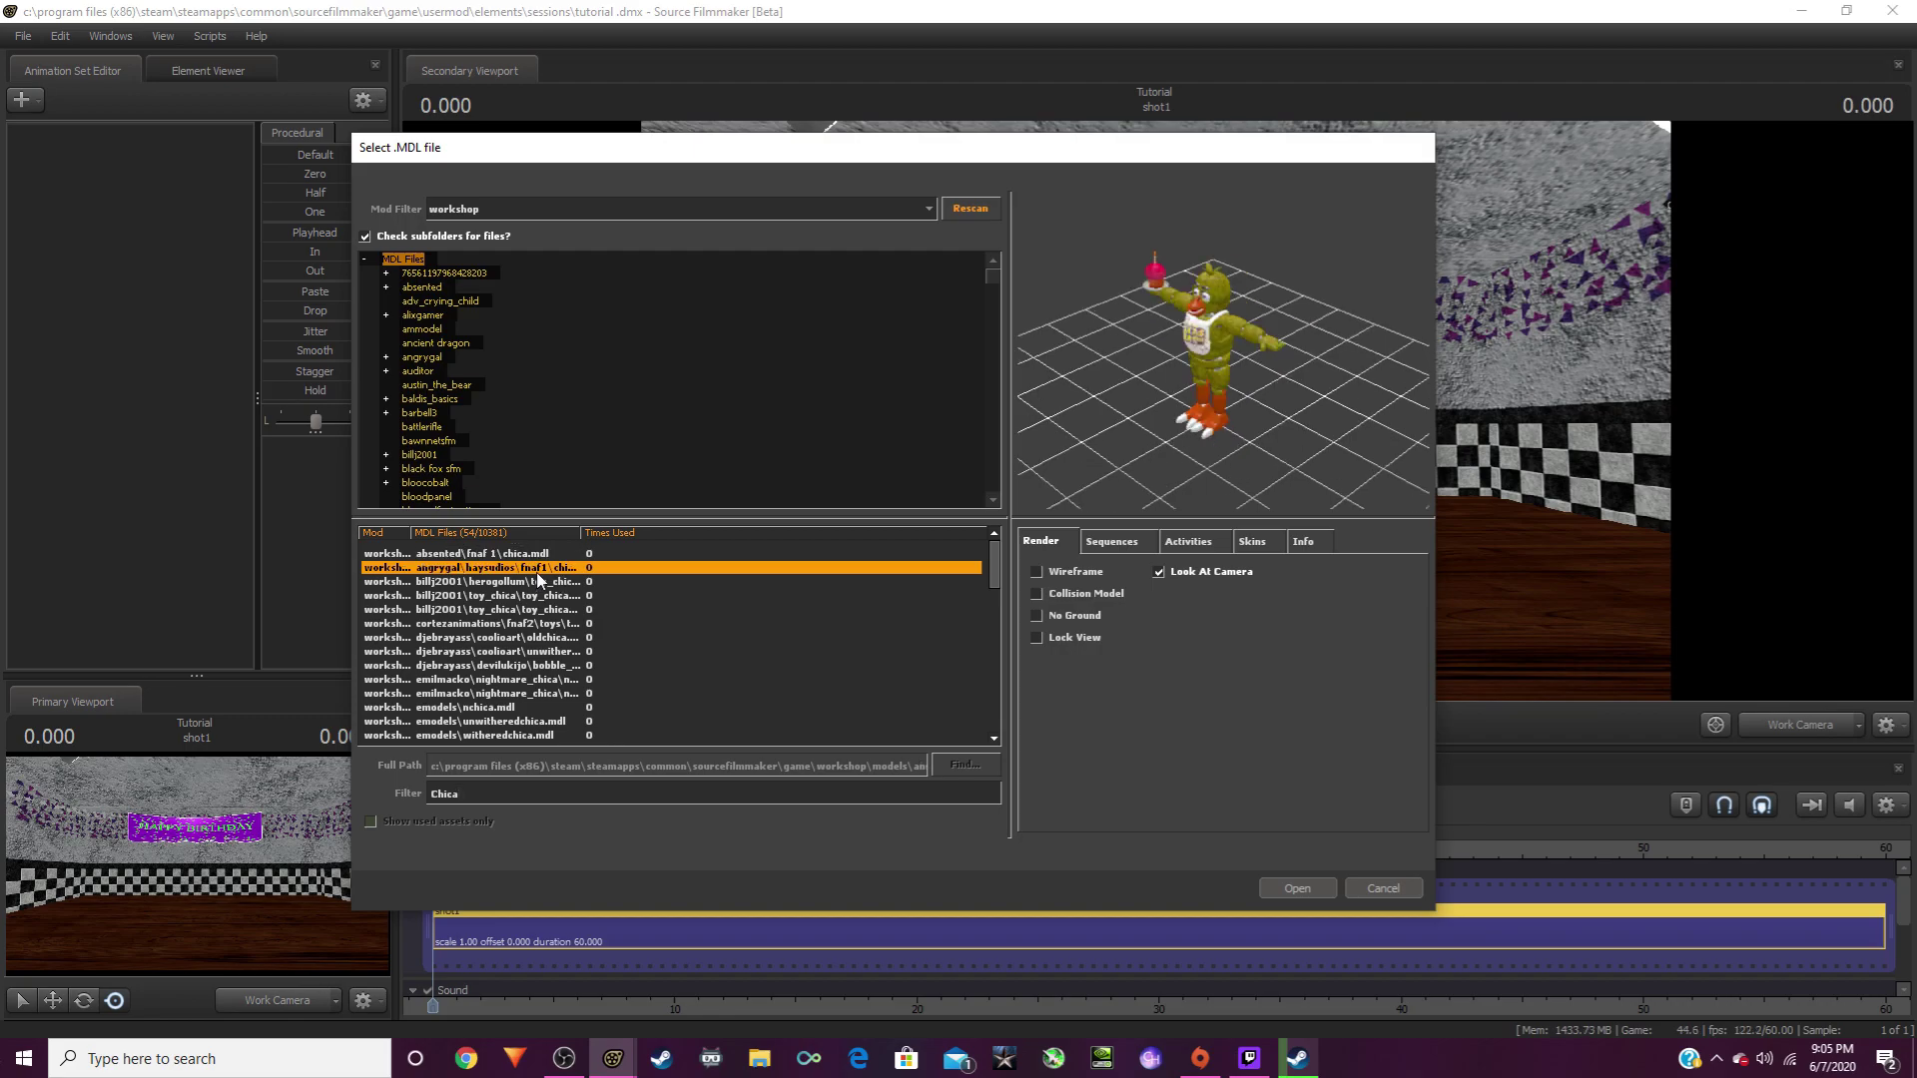
double_click(537, 579)
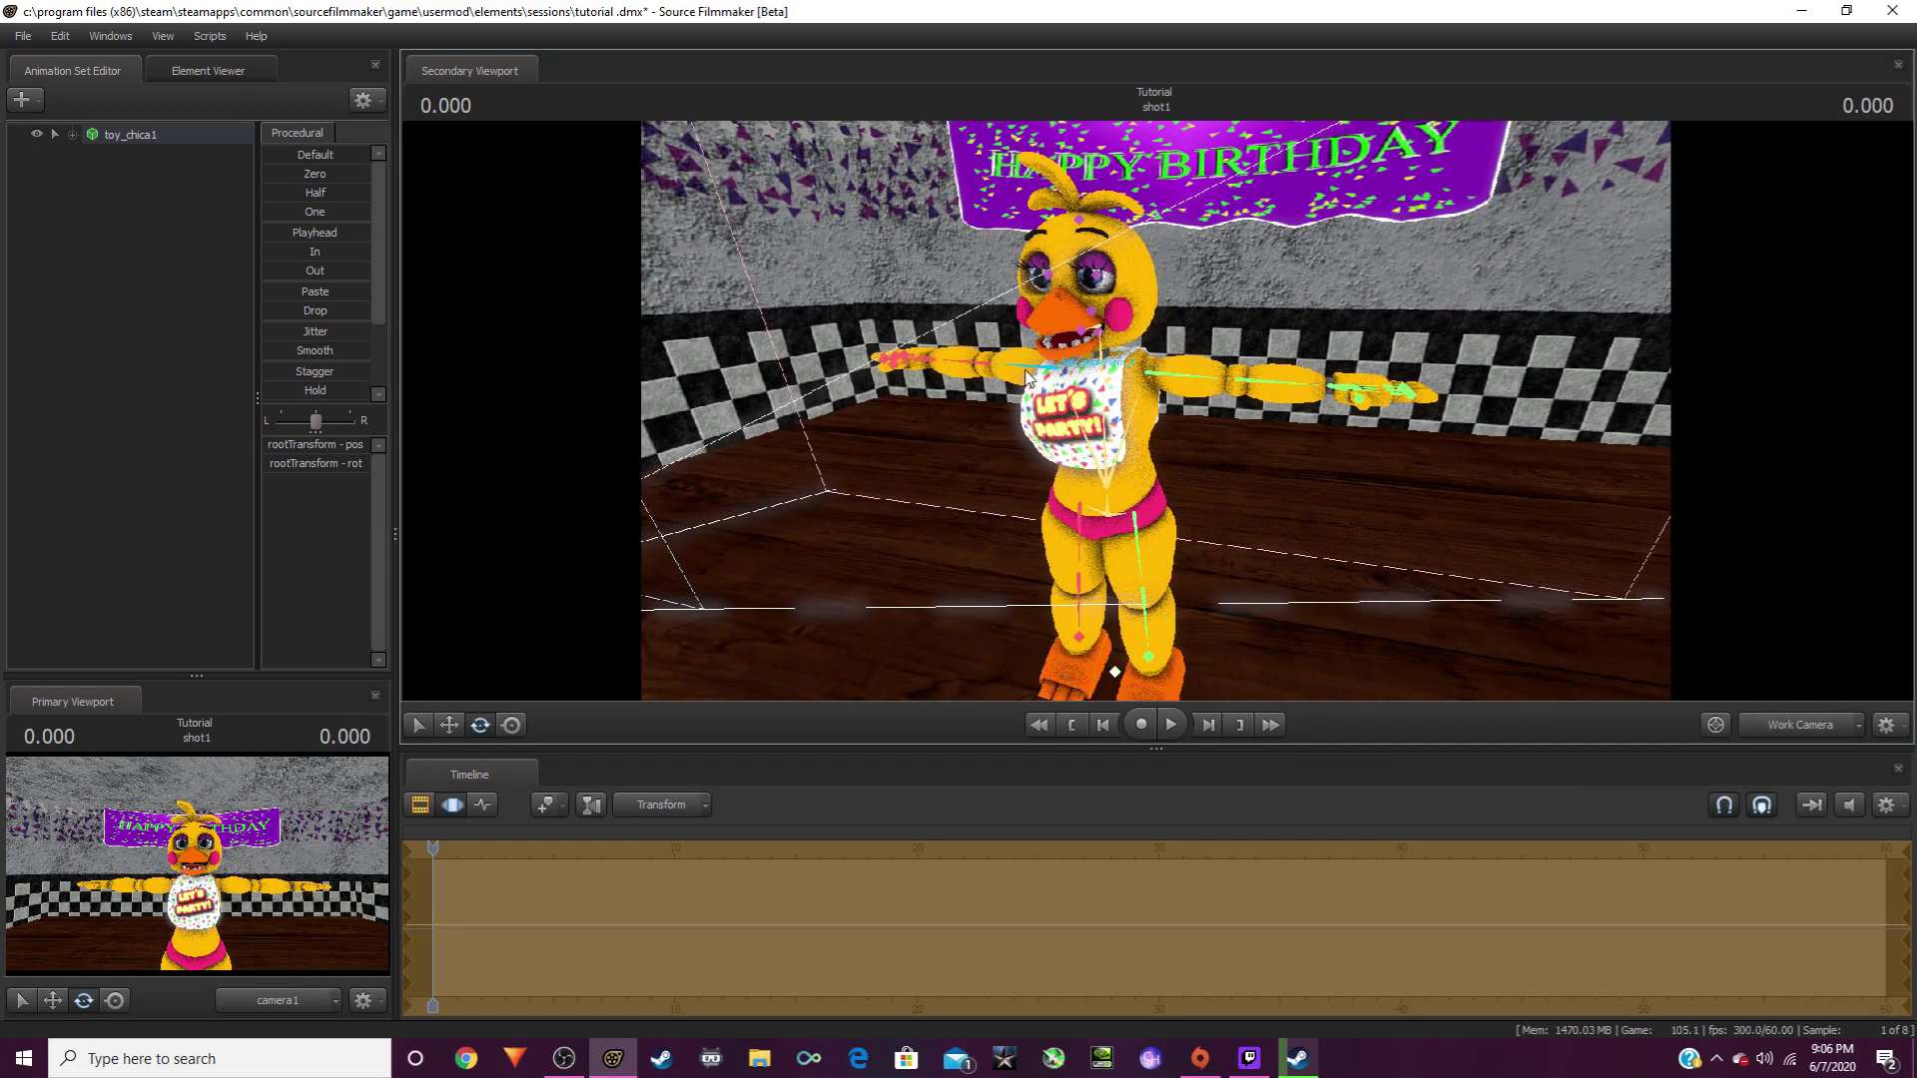
Step: Try rotating toy_chica's right arm bones down beside the body and undo the rotations
click(1028, 378)
drag(1029, 369, 982, 626)
ctrl+click(1019, 427)
key(ctrl+z)
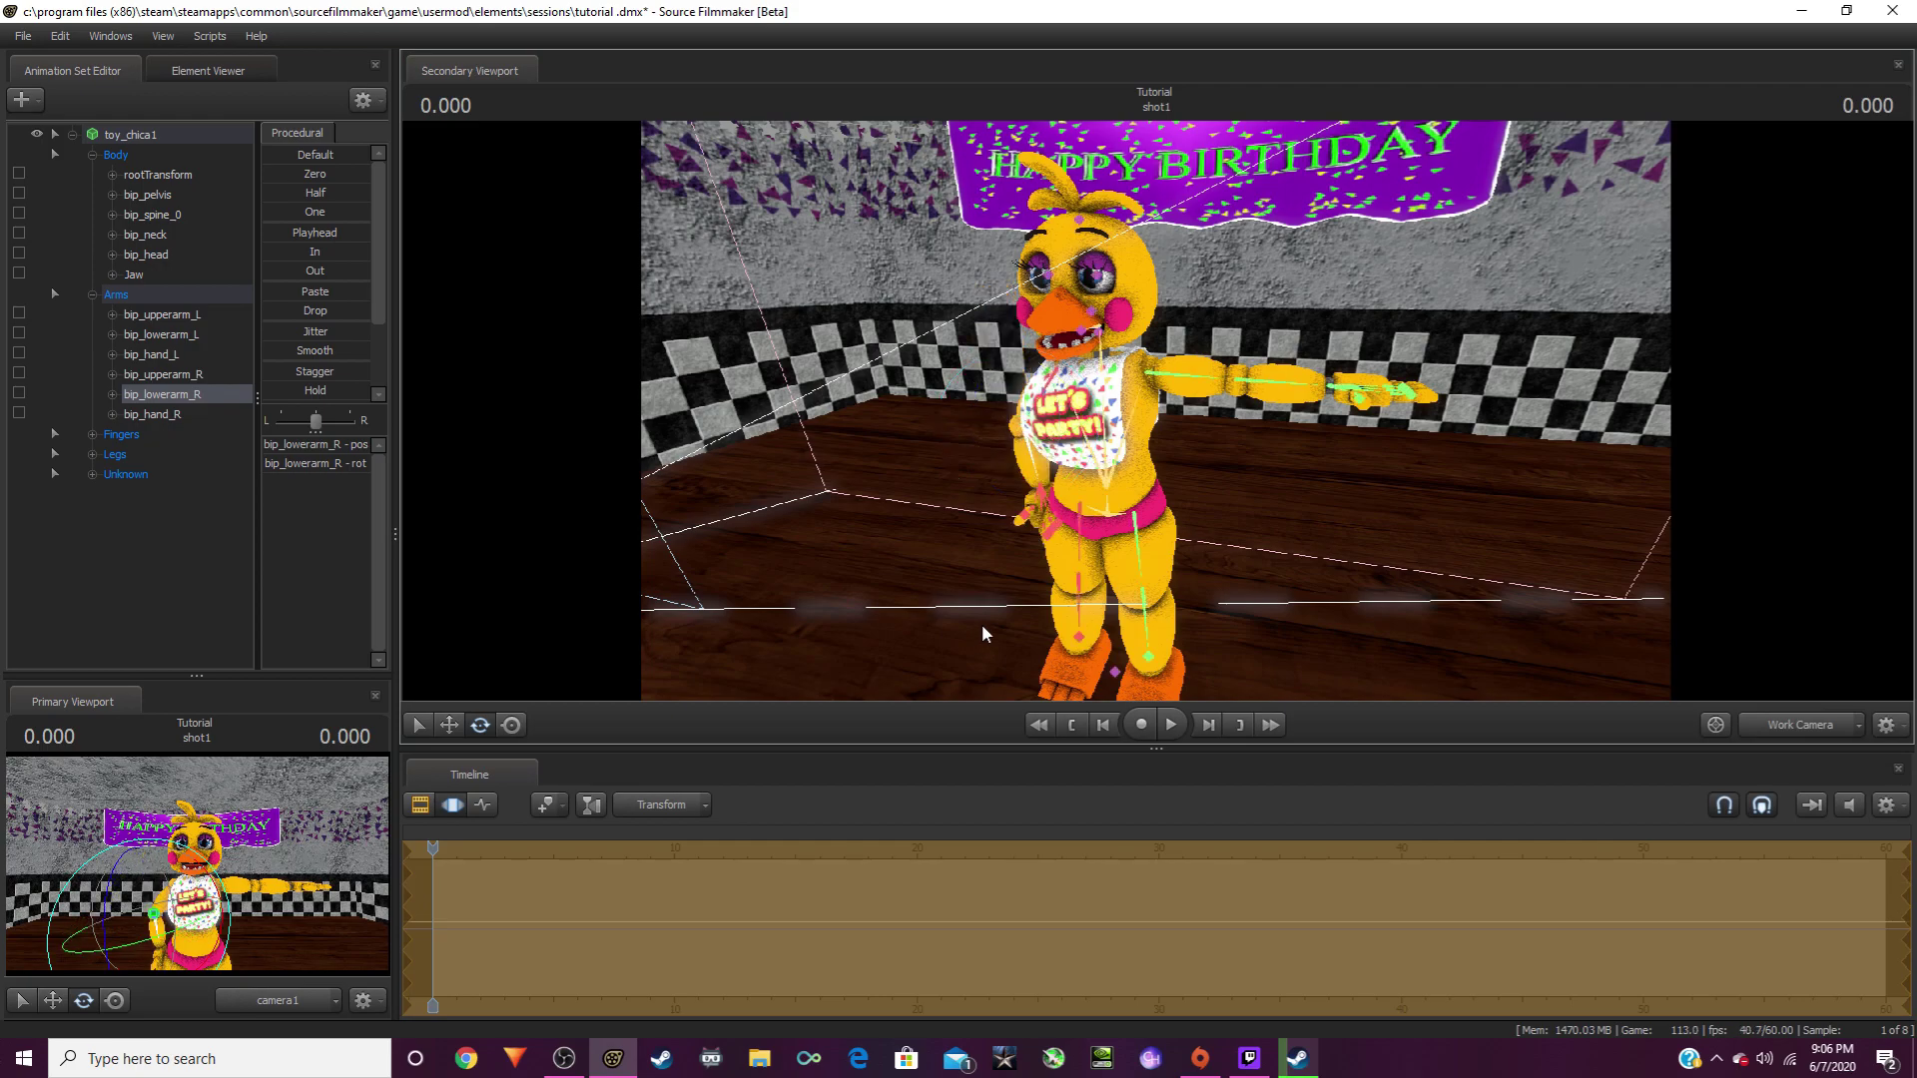
key(ctrl+z)
key(ctrl+z)
key(ctrl+z)
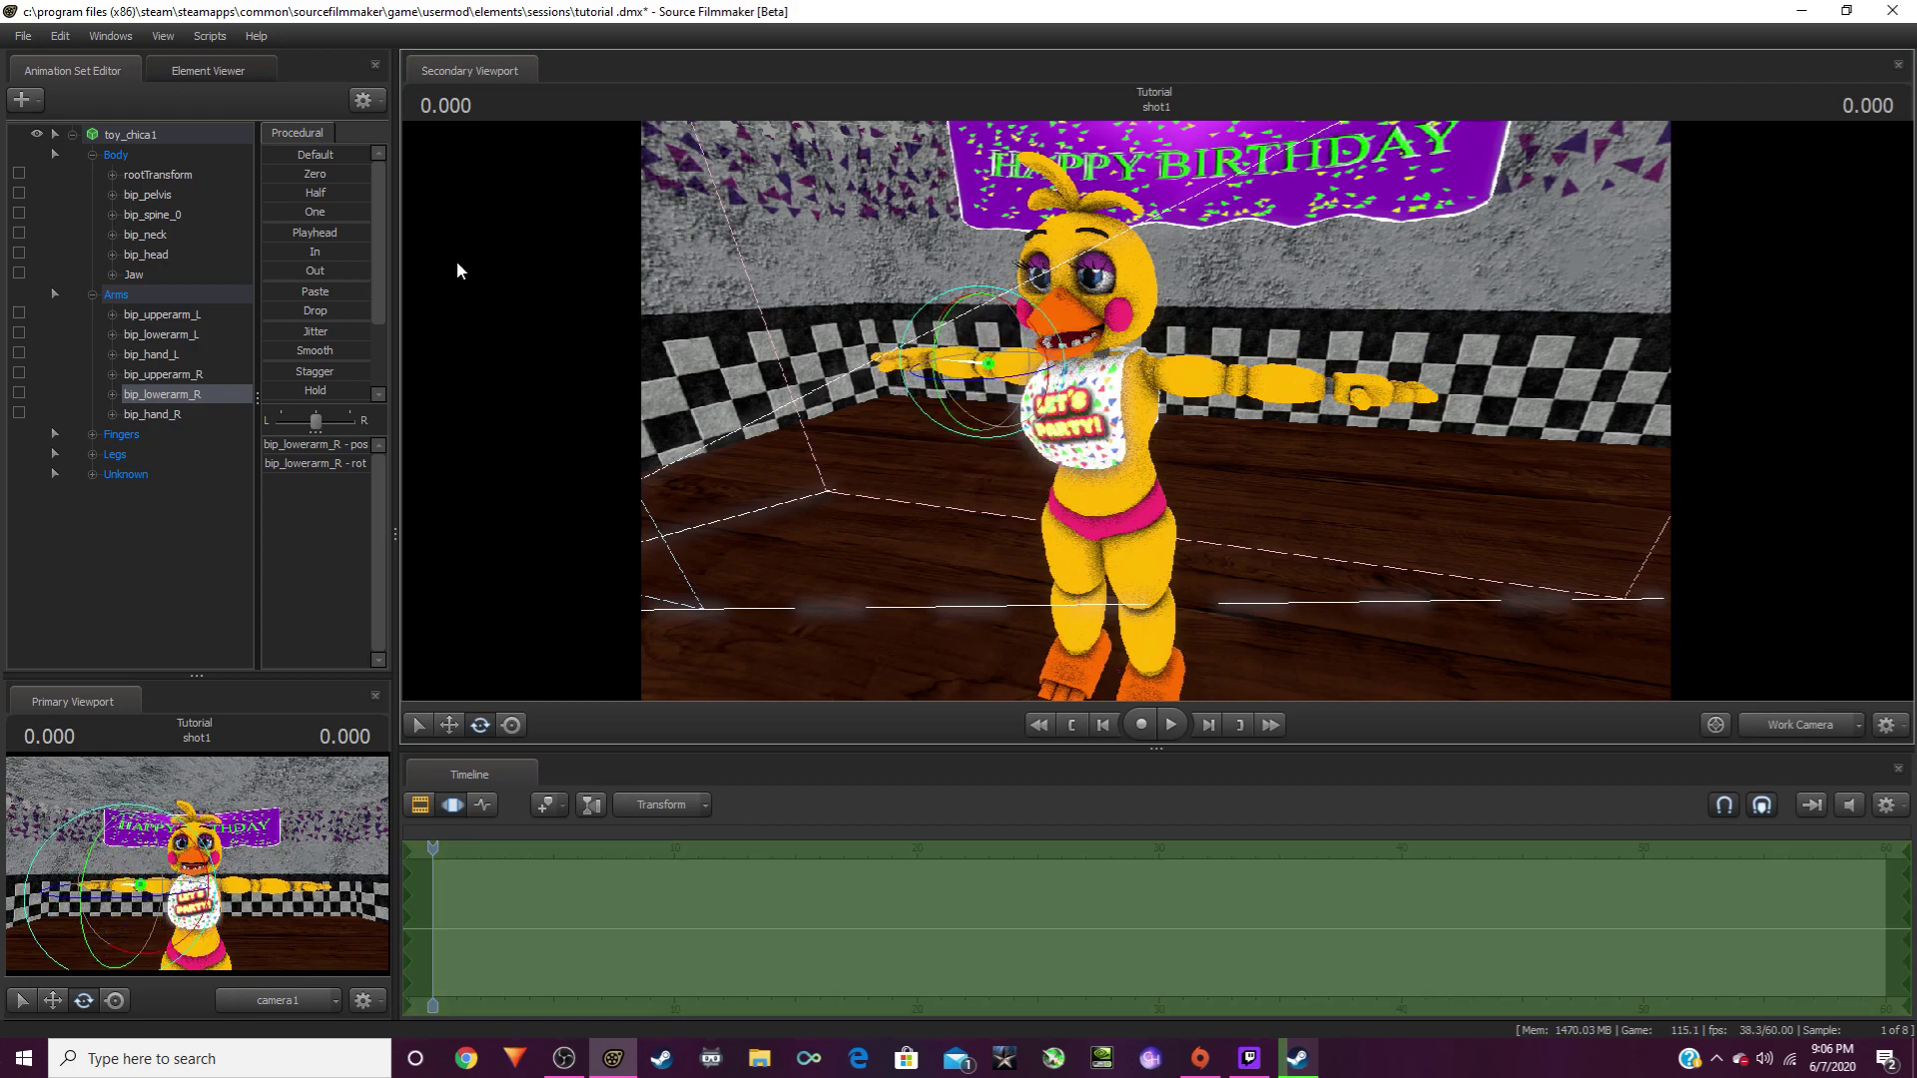
Step: Switch to Steam and open the Source Filmmaker Workshop through the workshop search
click(122, 135)
right_click(122, 133)
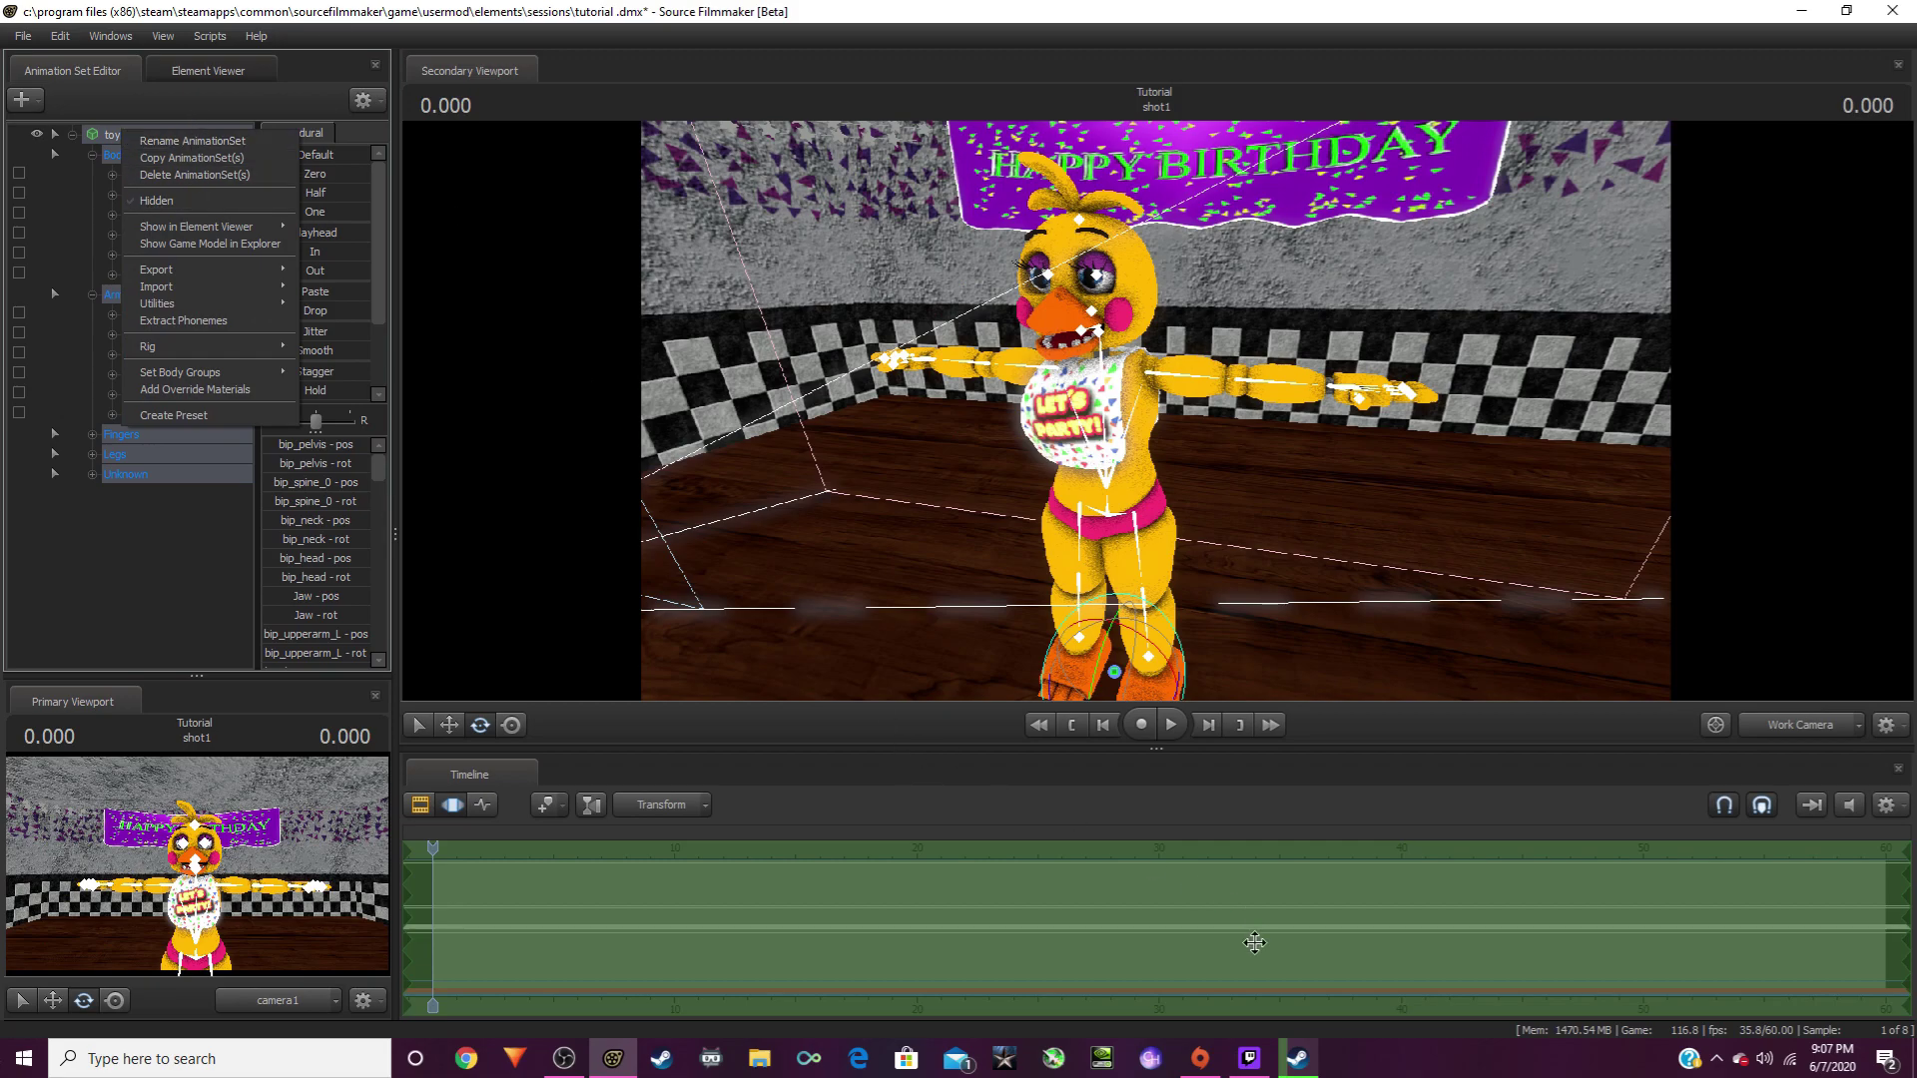
click(1293, 1060)
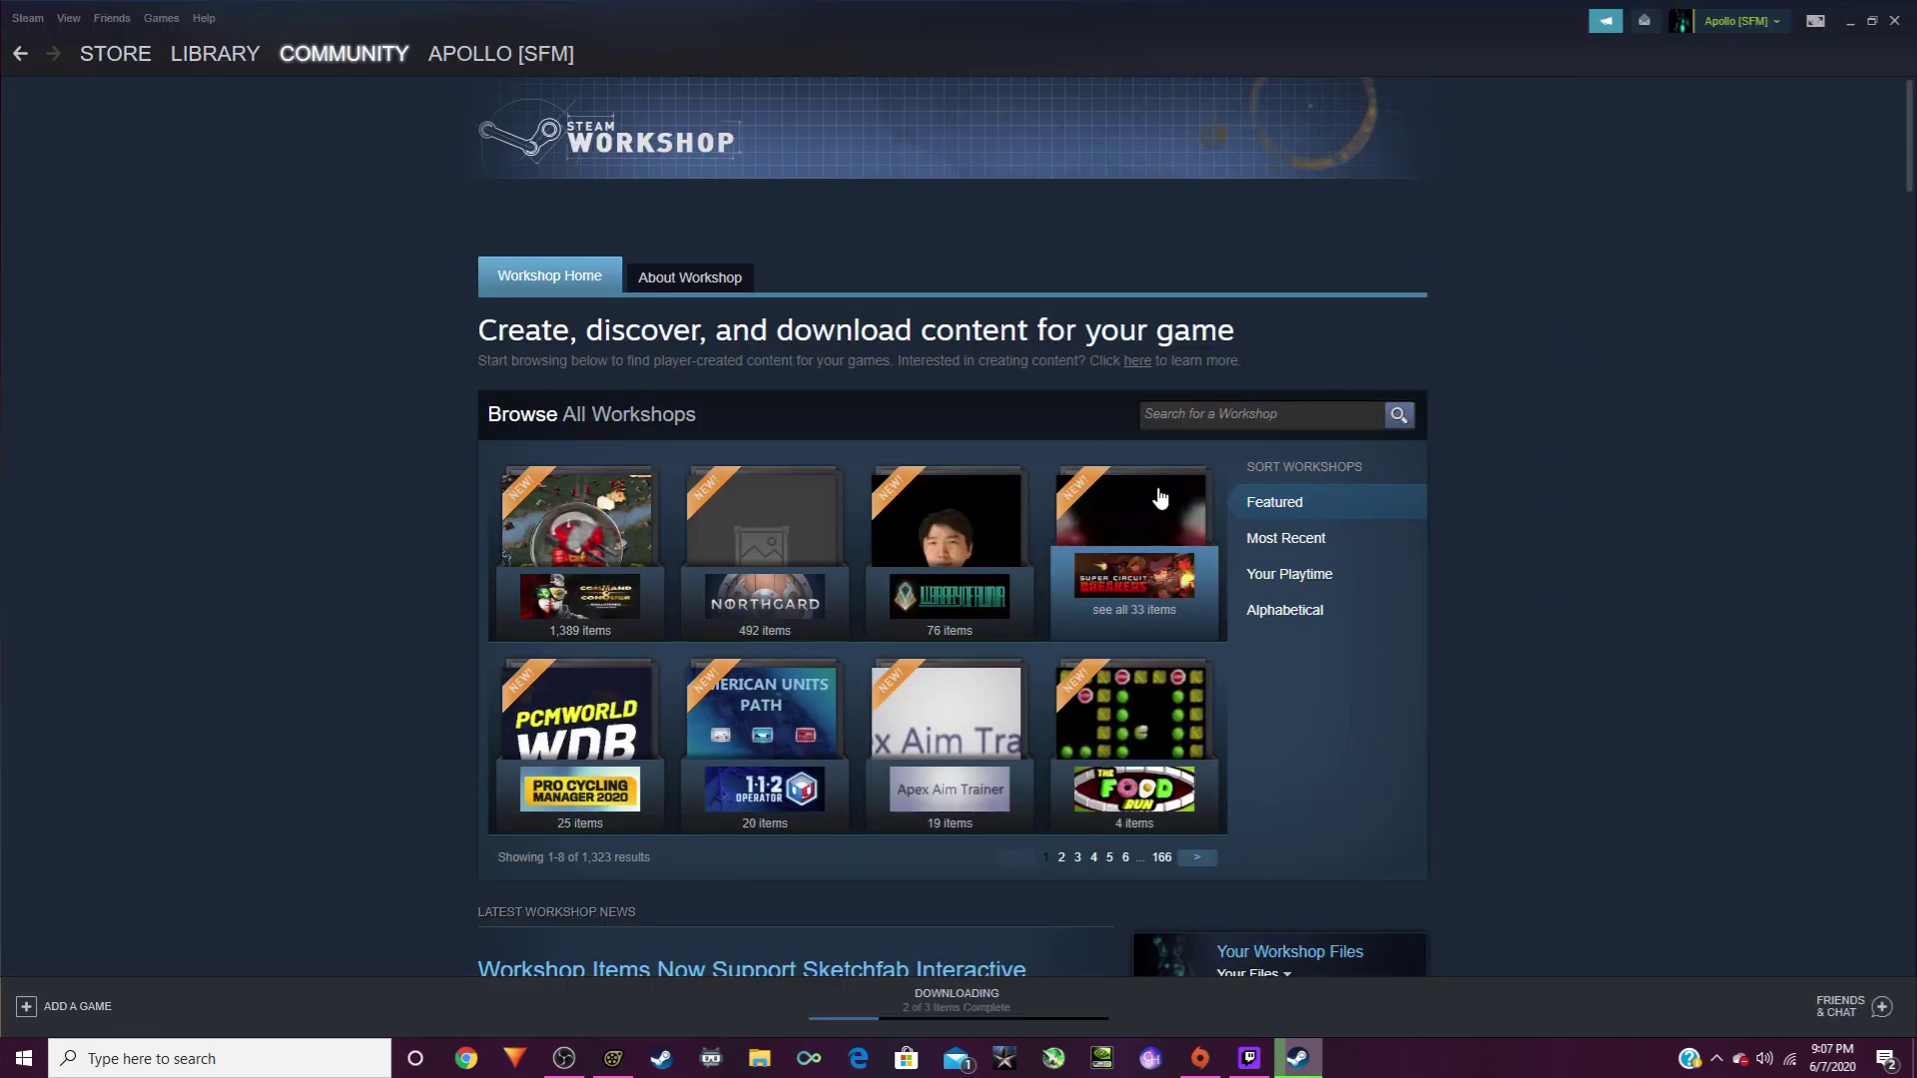
click(1189, 412)
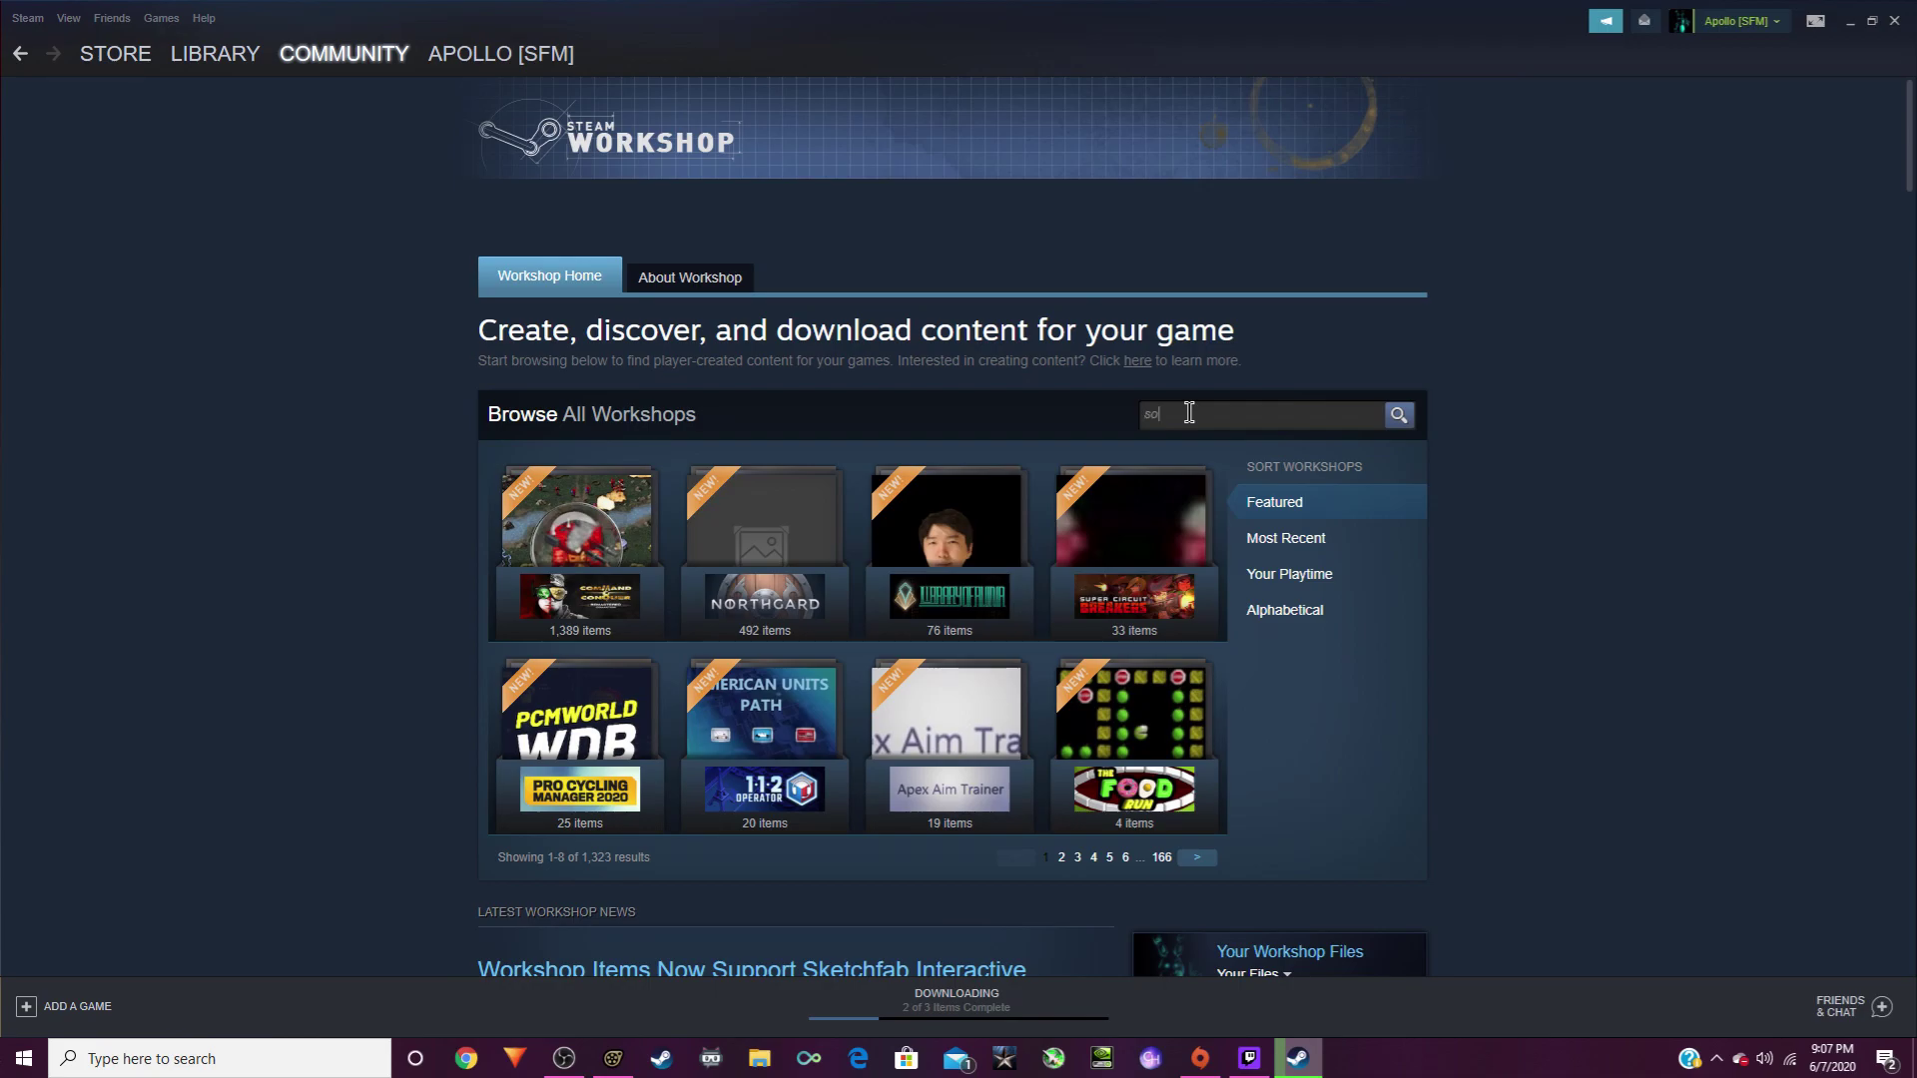
text(source fi)
click(1198, 434)
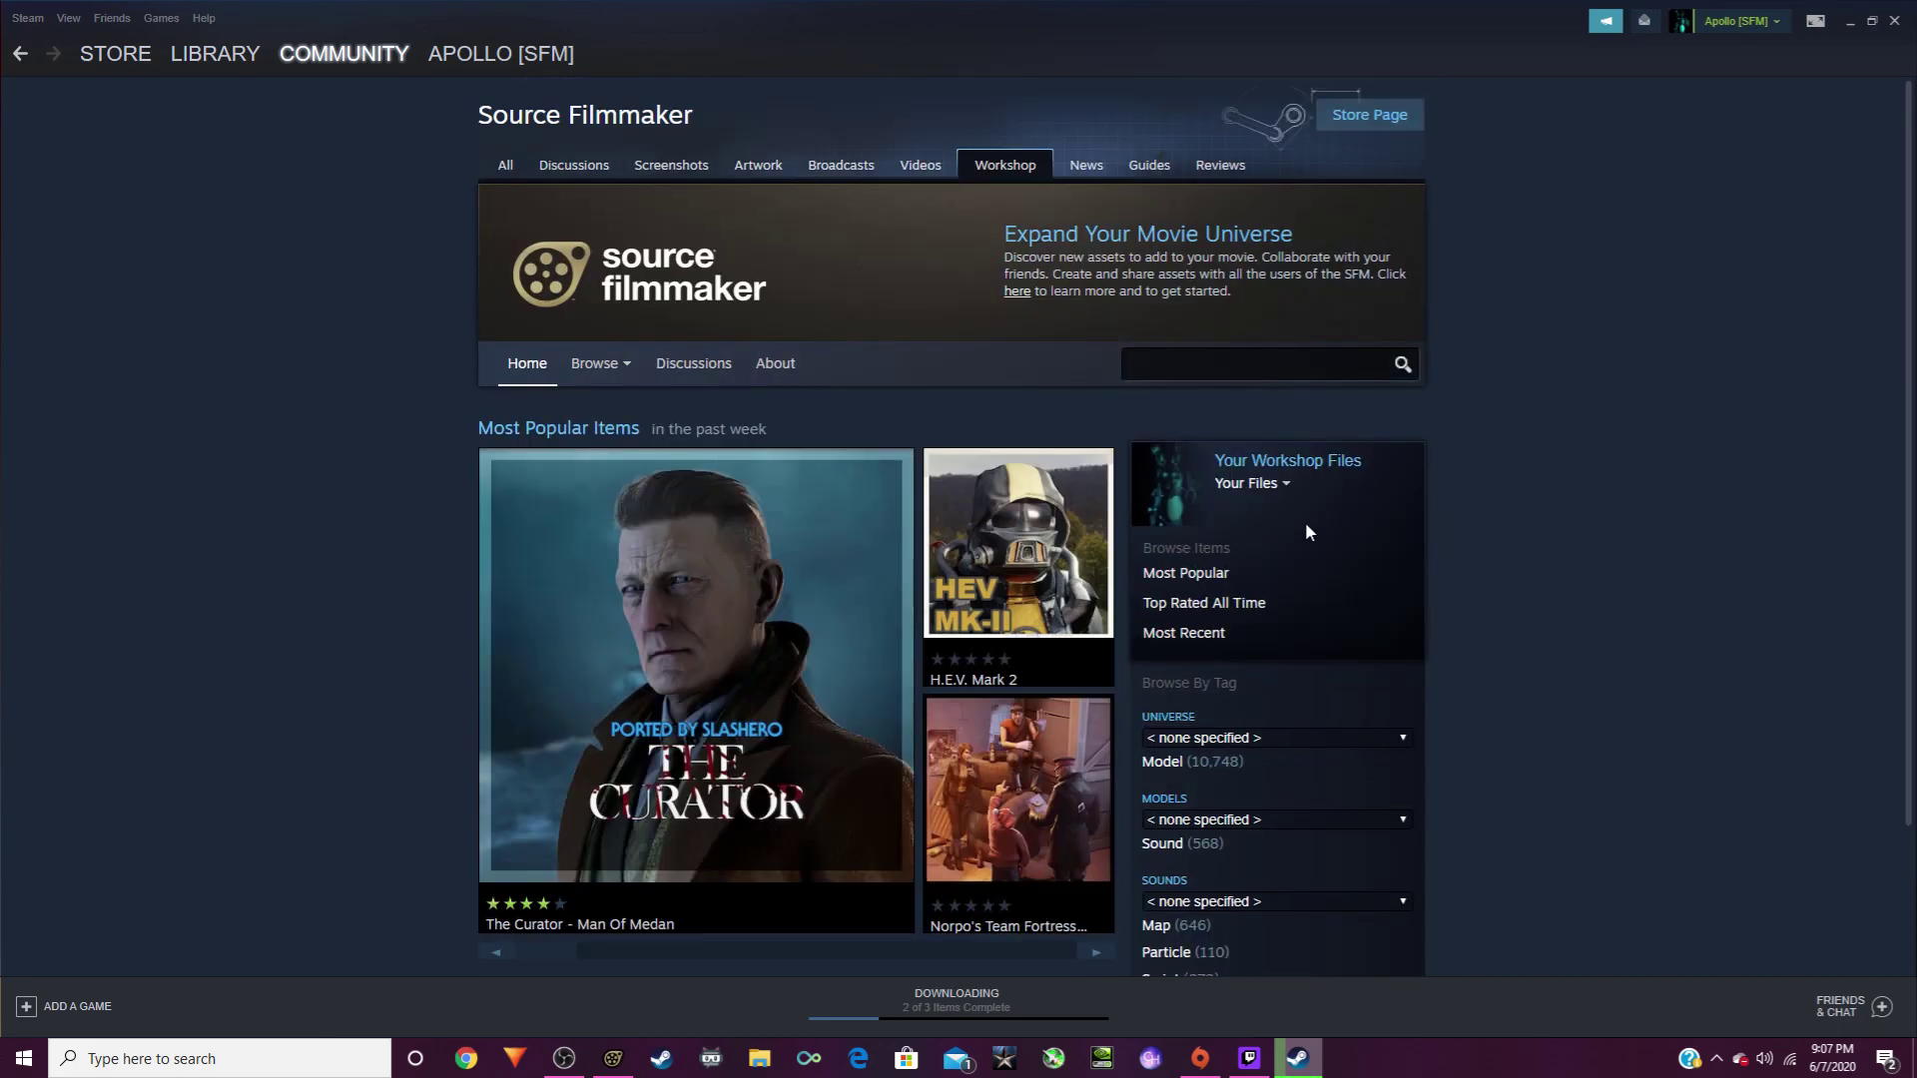
Step: Search the Source Filmmaker Workshop for "Rig"
scroll(811, 603, down, 3)
scroll(811, 603, up, 3)
scroll(1152, 655, down, 5)
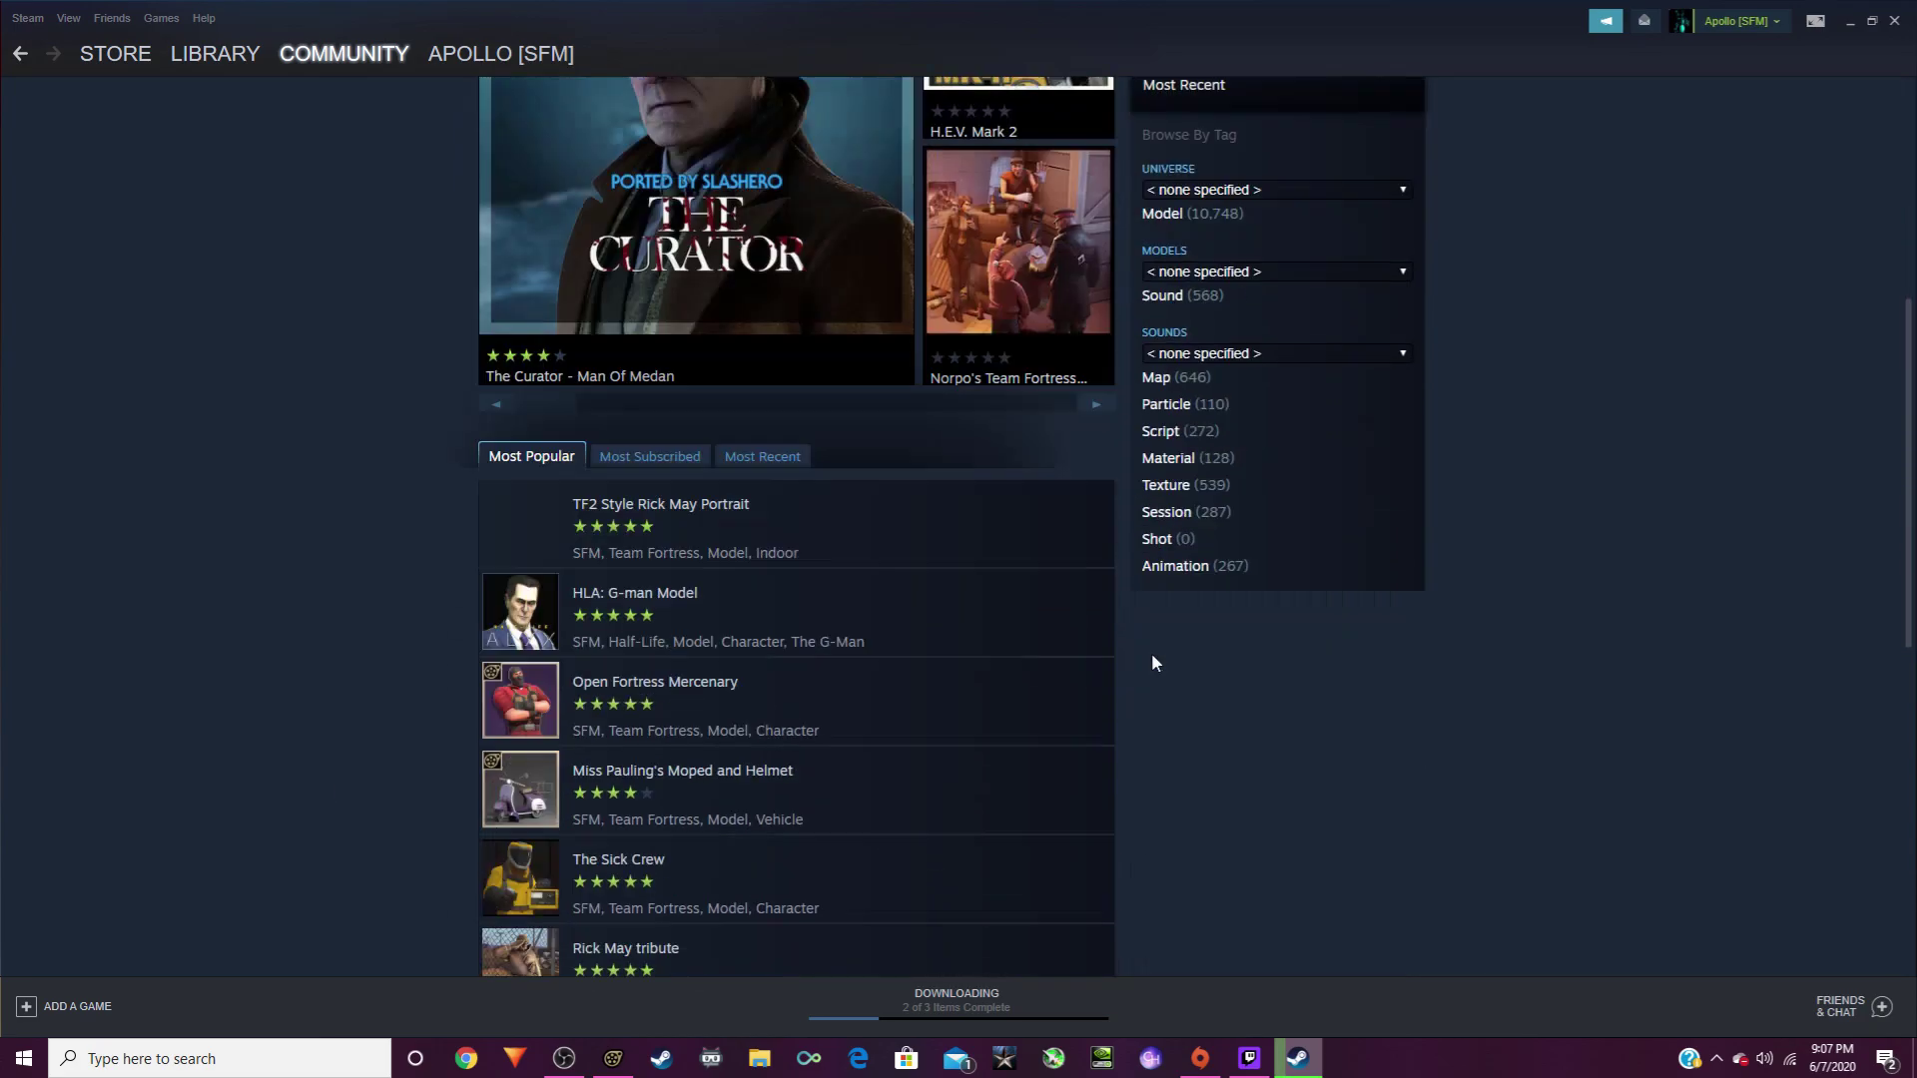
scroll(1152, 663, down, 2)
scroll(1246, 676, up, 7)
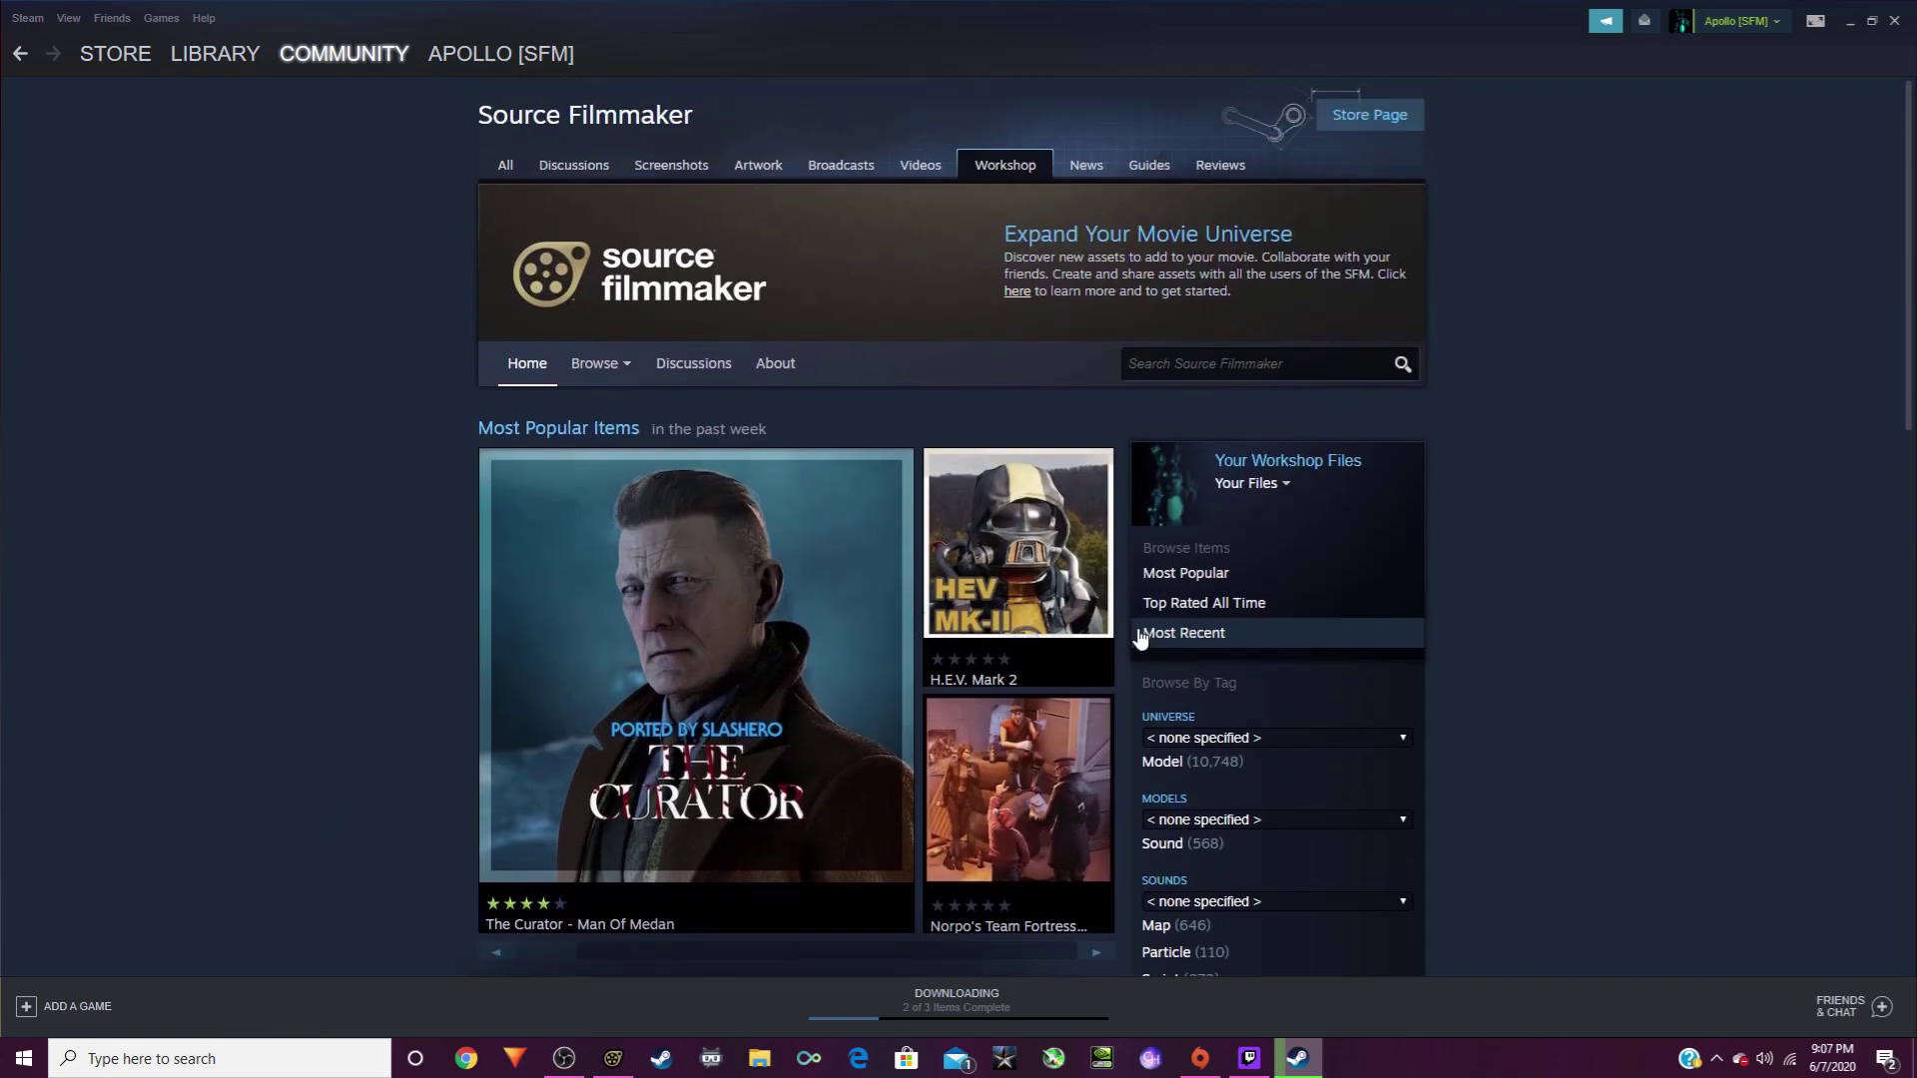
click(1171, 368)
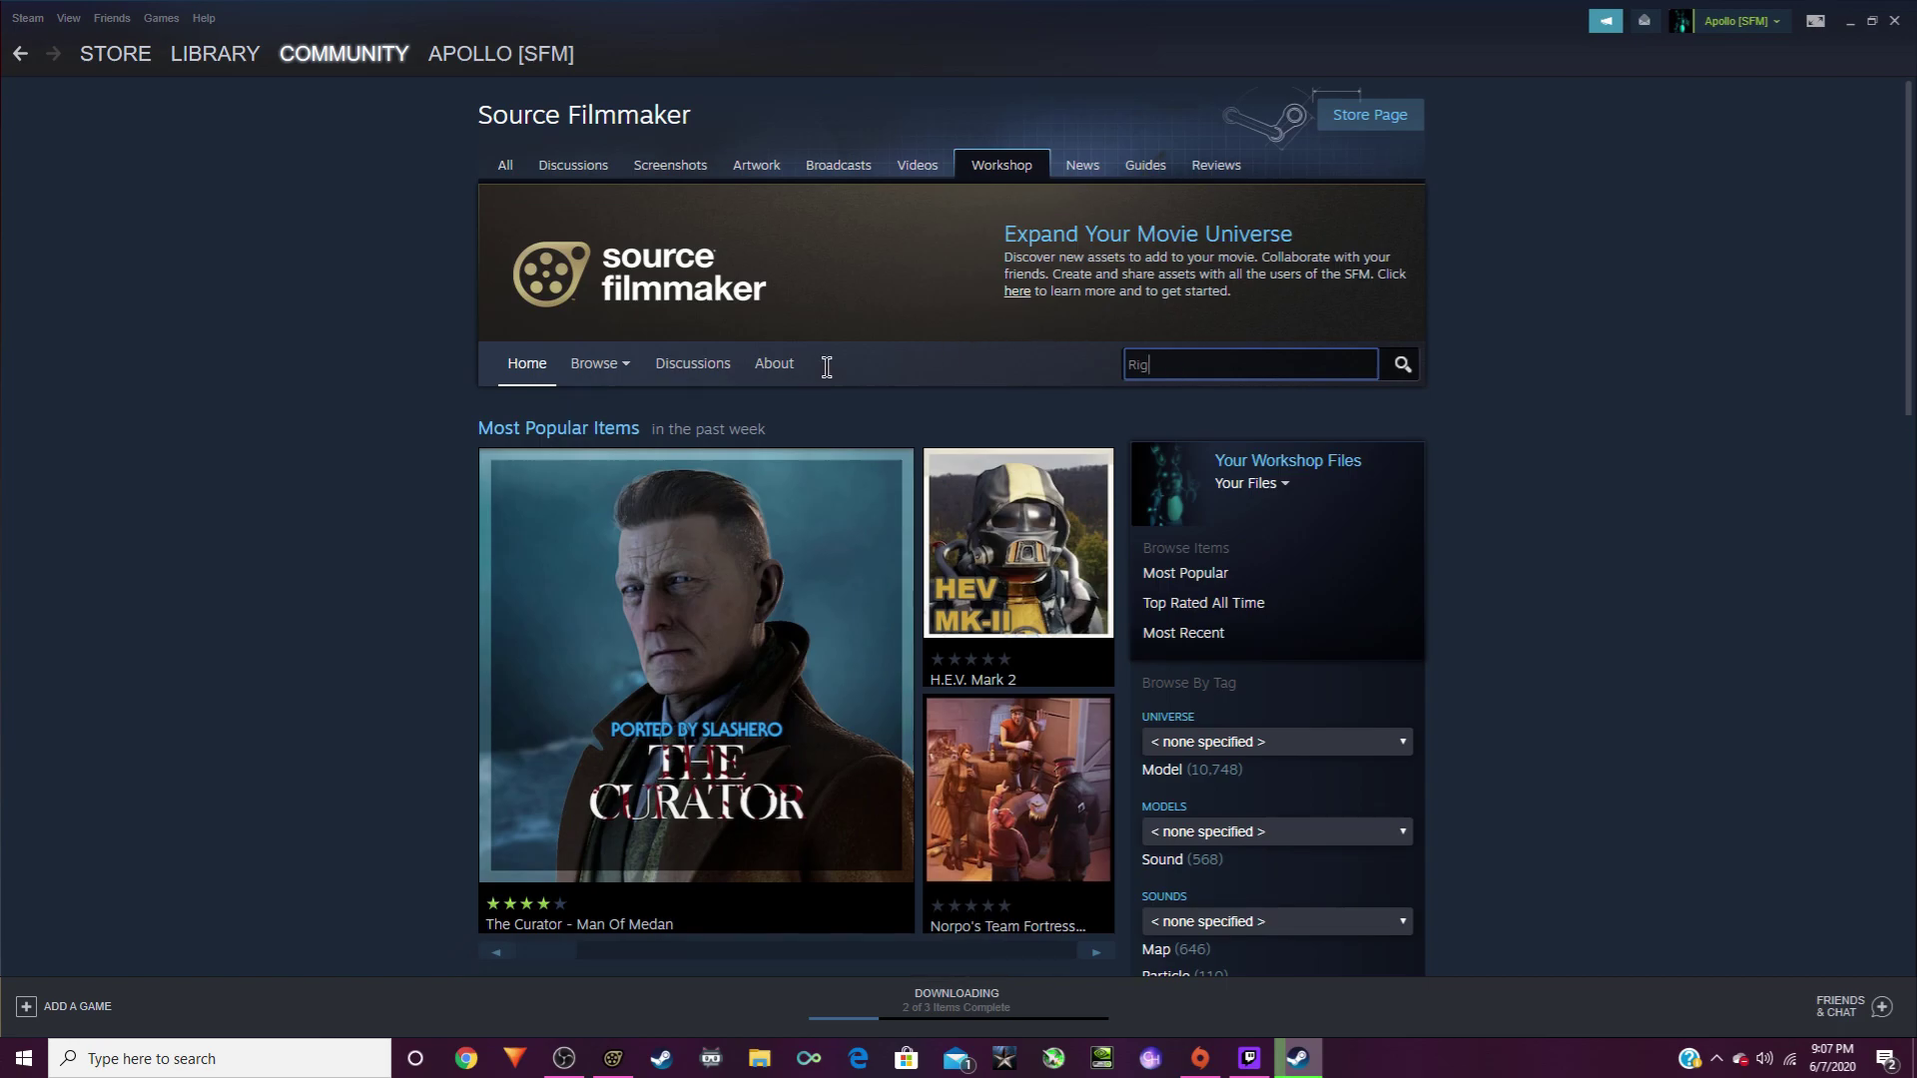
key(Return)
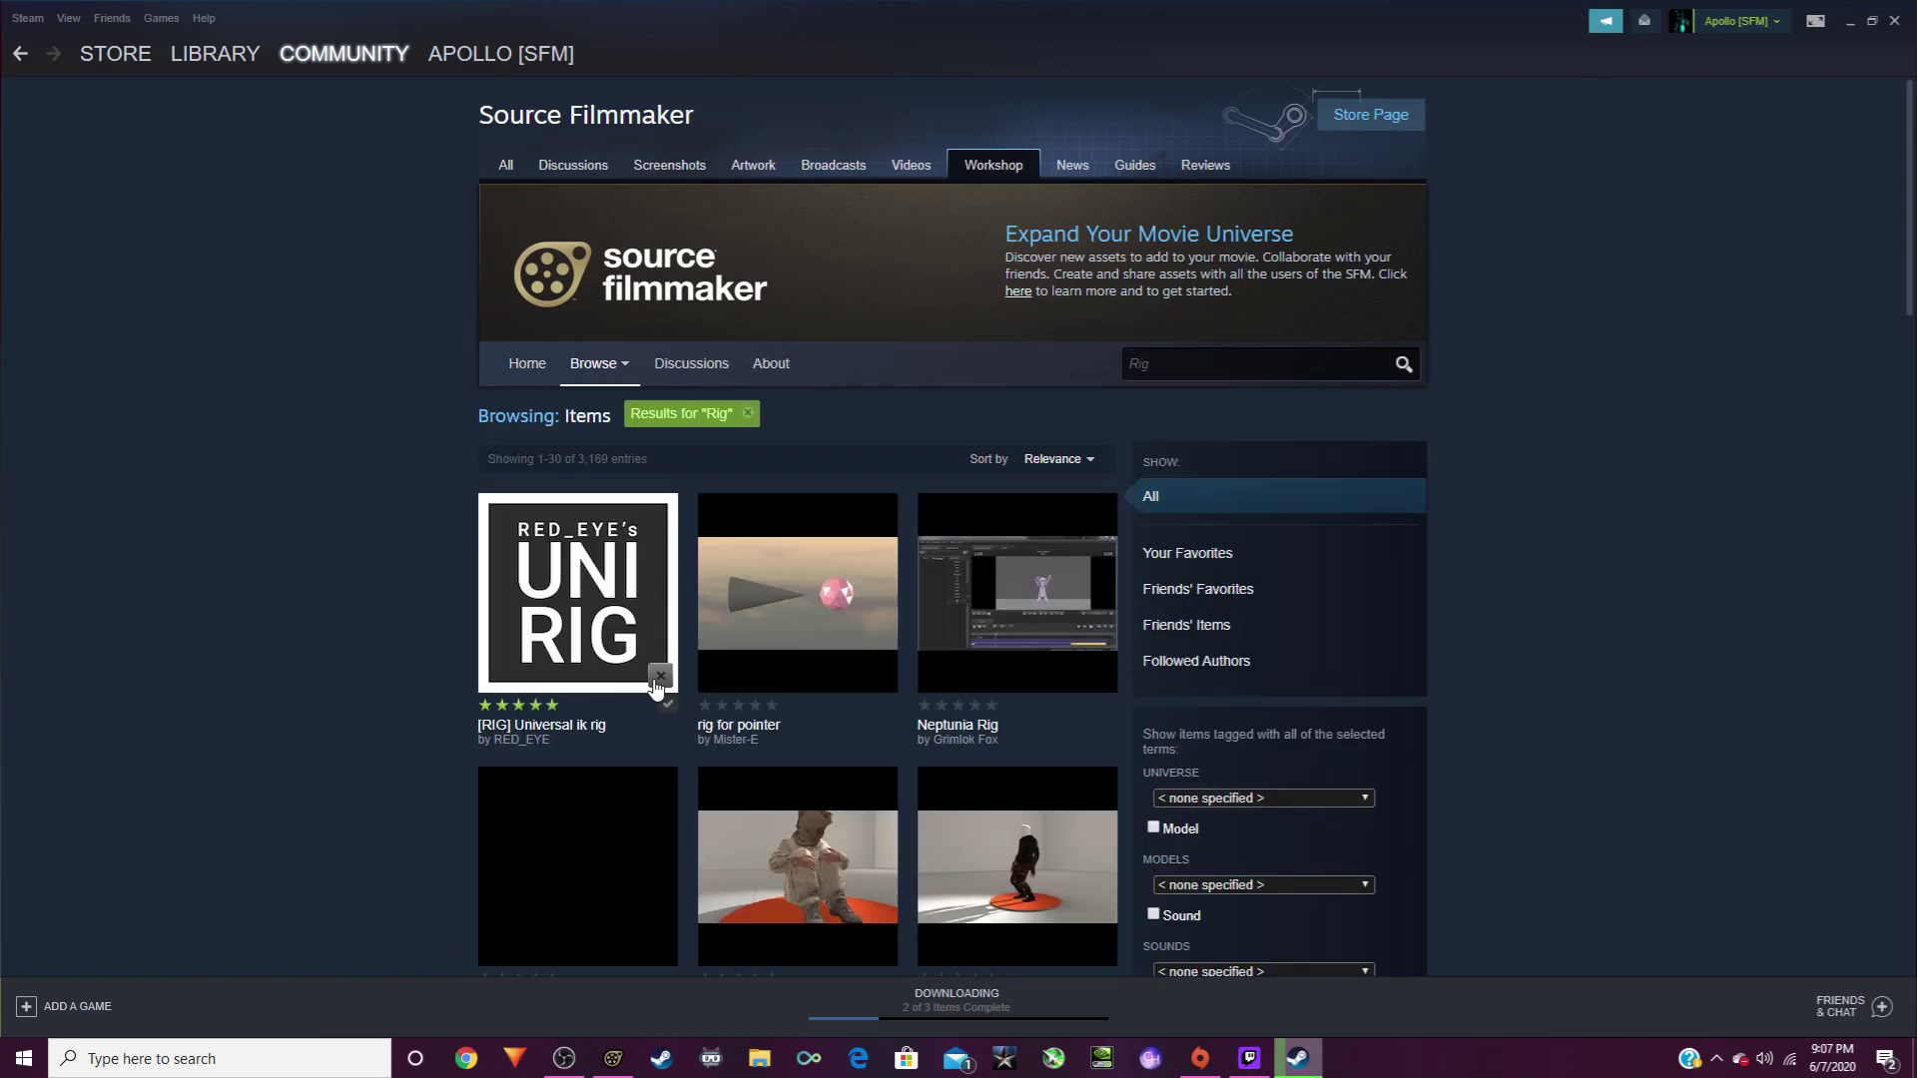
Step: Open the [RIG] Universal ik rig item and look through its description and comments
mouse_move(613, 659)
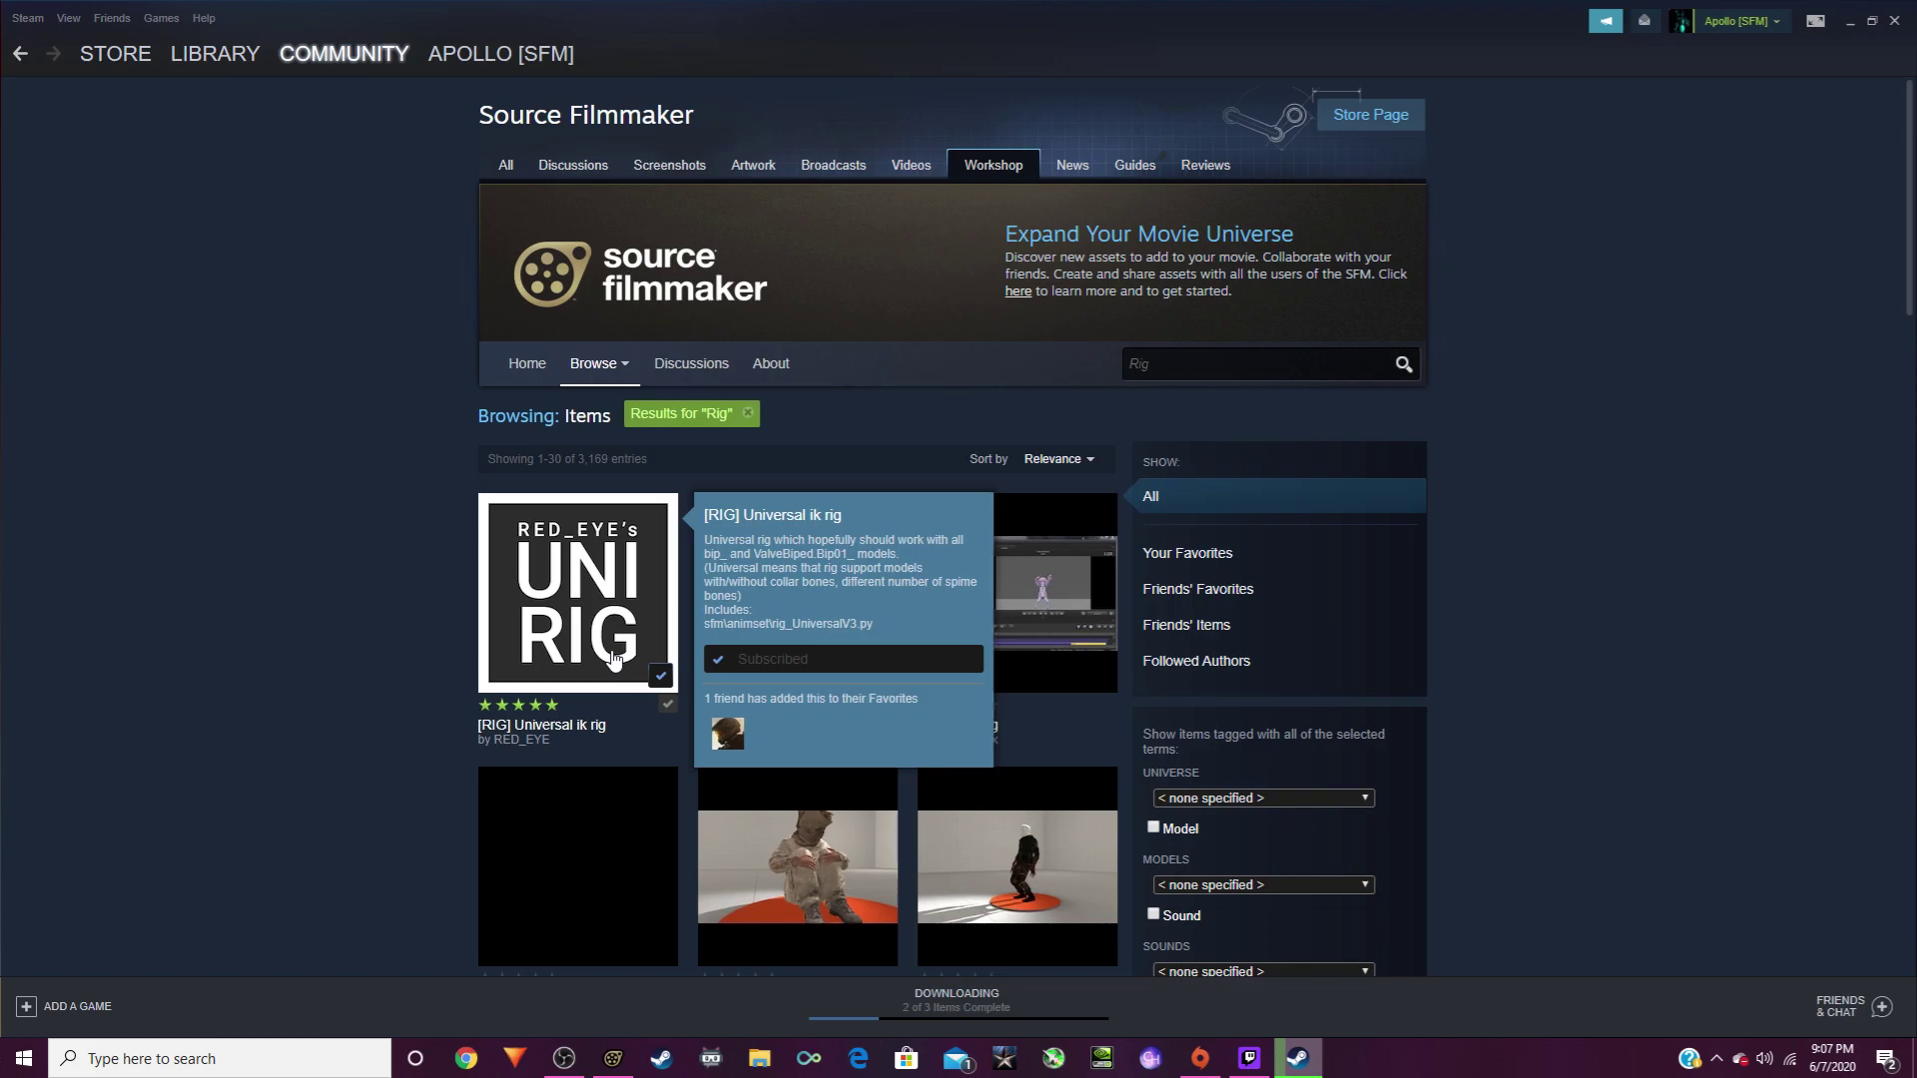
click(863, 627)
scroll(956, 789, down, 2)
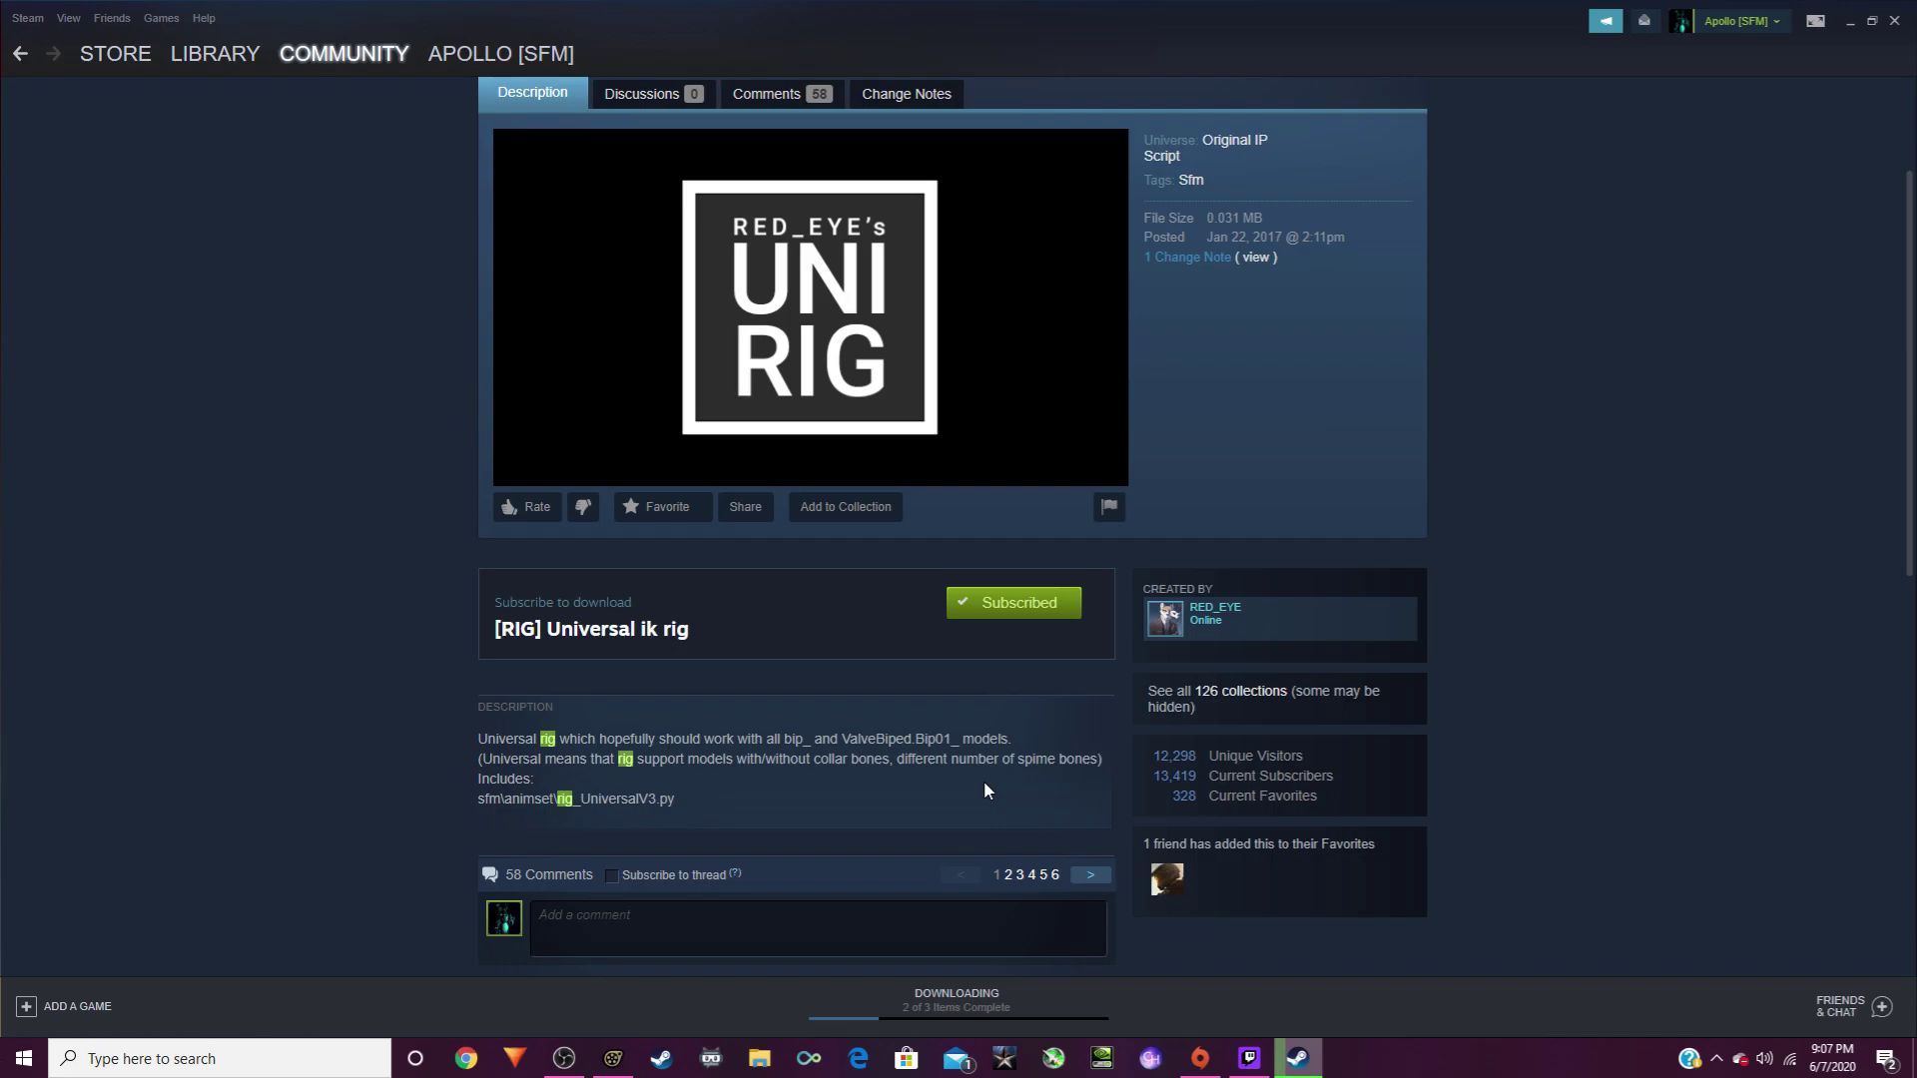
scroll(983, 791, down, 7)
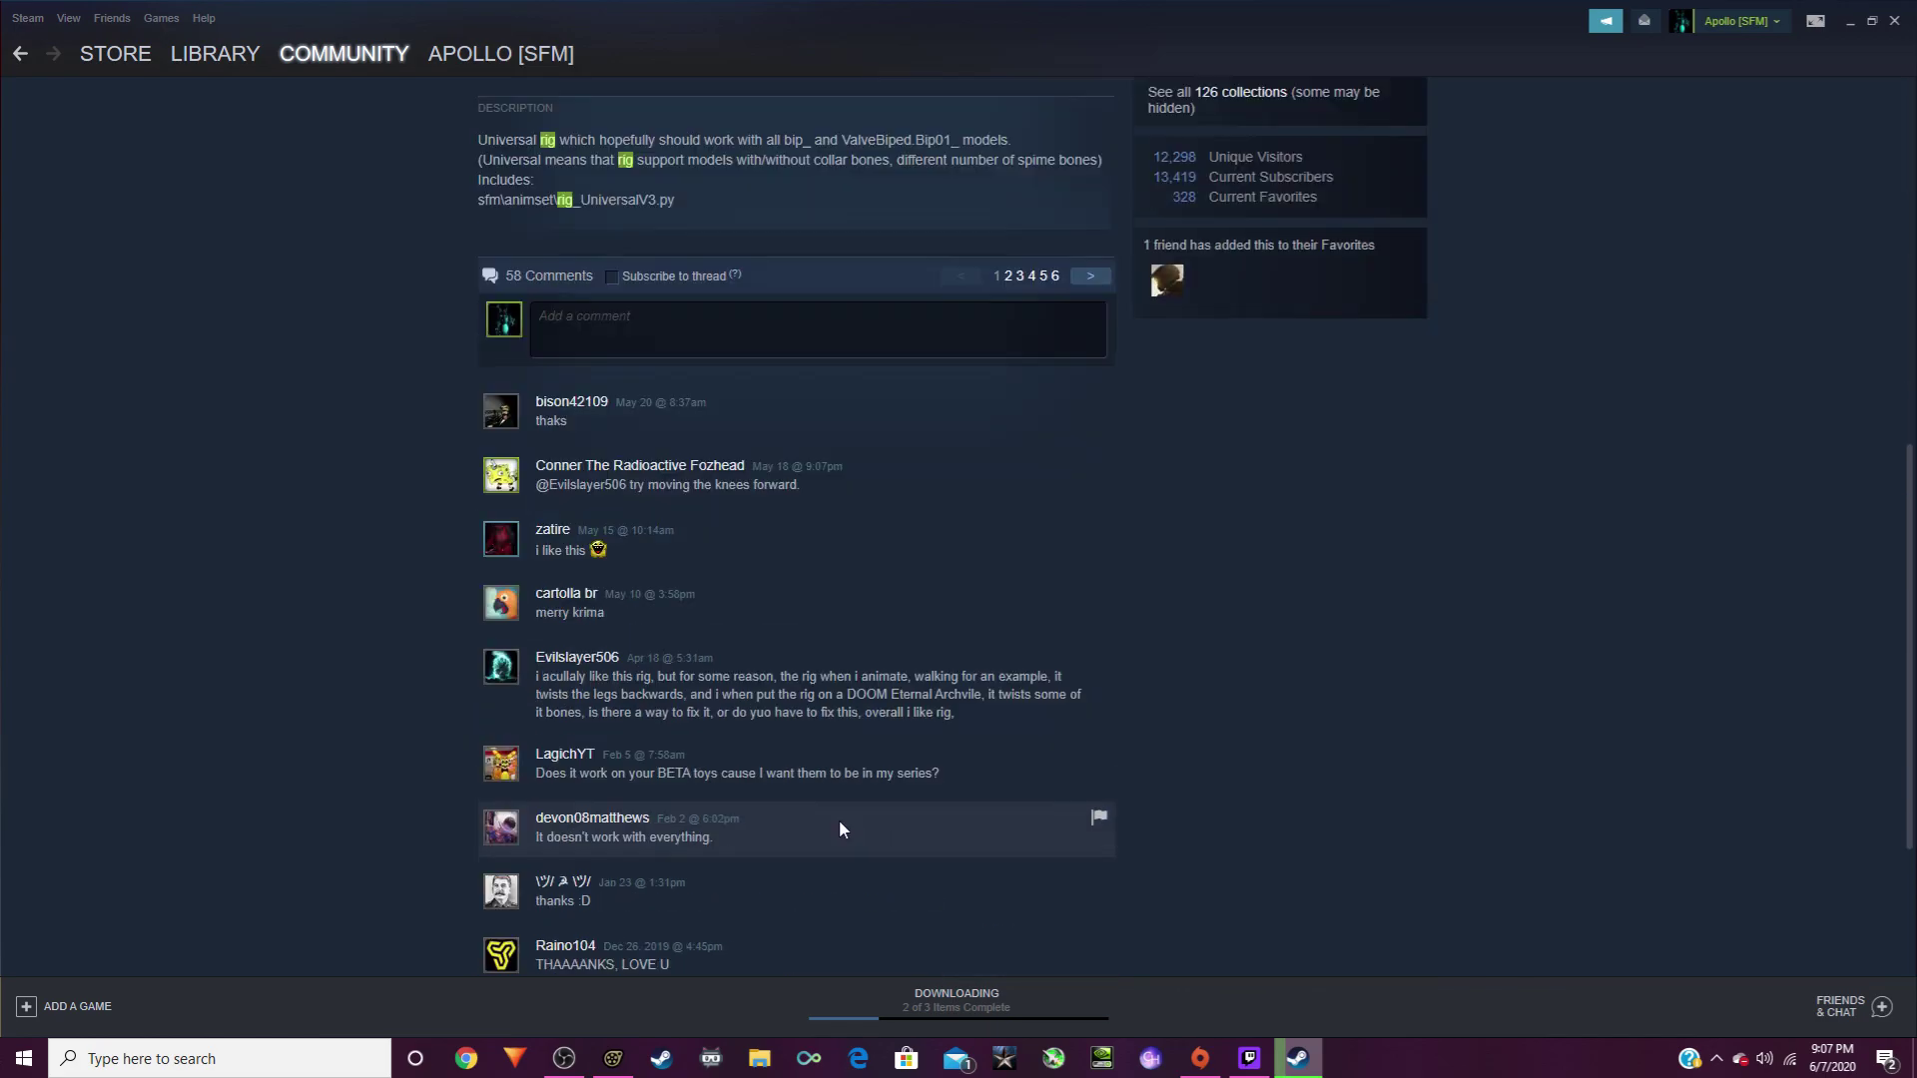
scroll(1170, 764, up, 4)
scroll(1171, 764, up, 5)
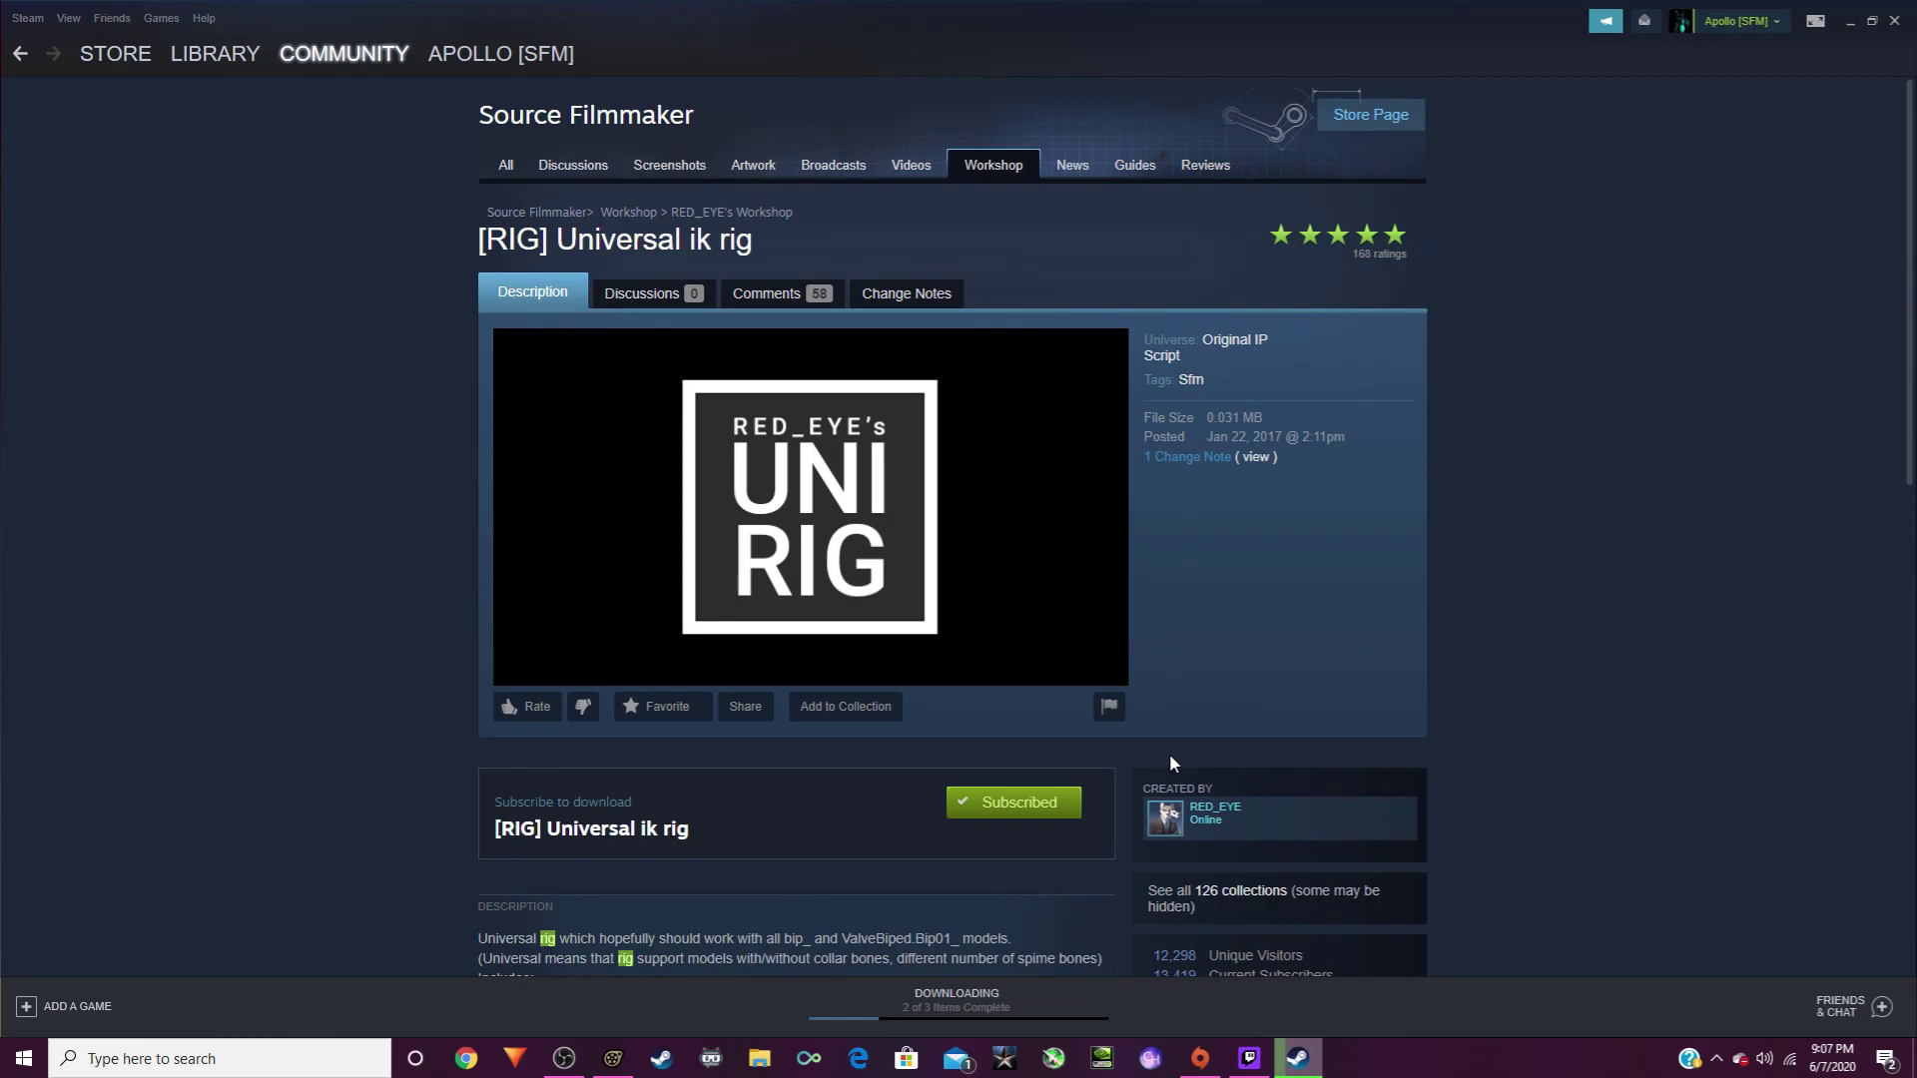
Step: Return to Source Filmmaker and apply the rig_universalv3 rig to toy_chica
click(1851, 20)
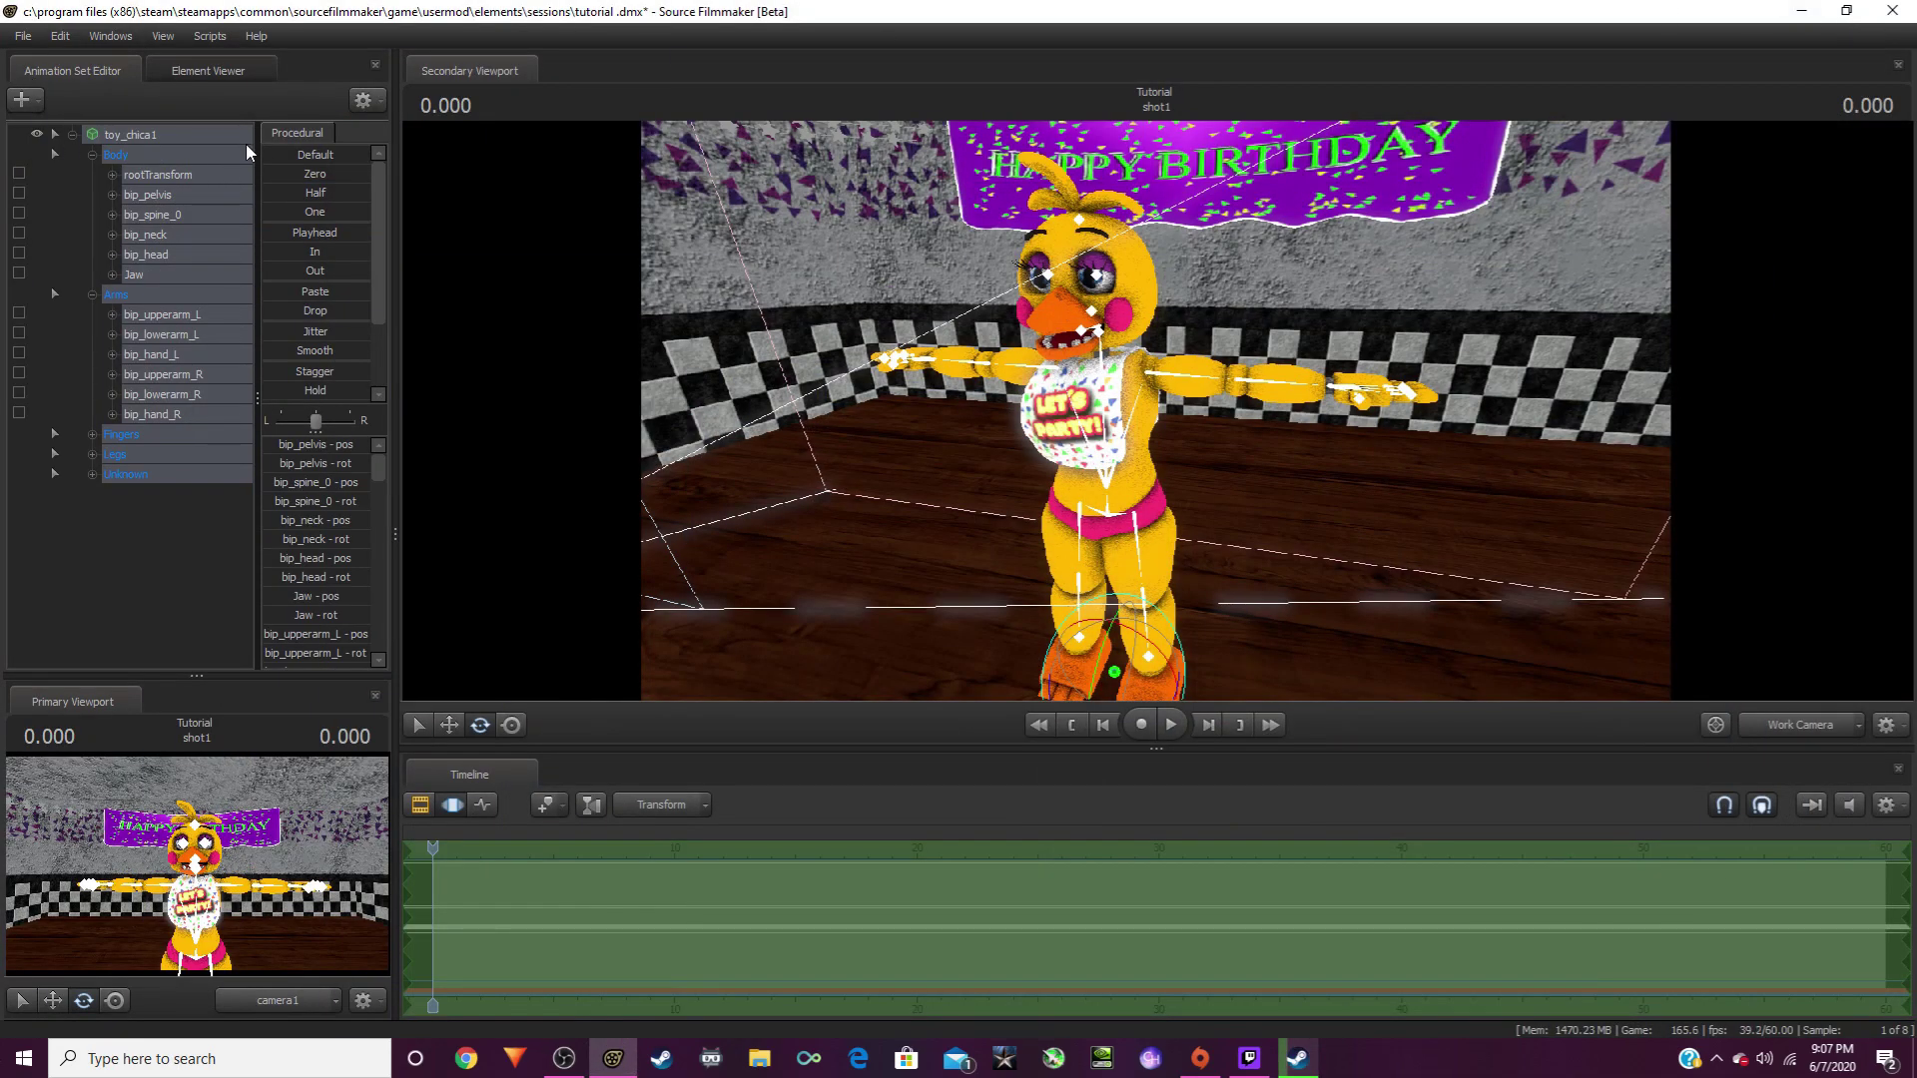
right_click(205, 138)
mouse_move(278, 380)
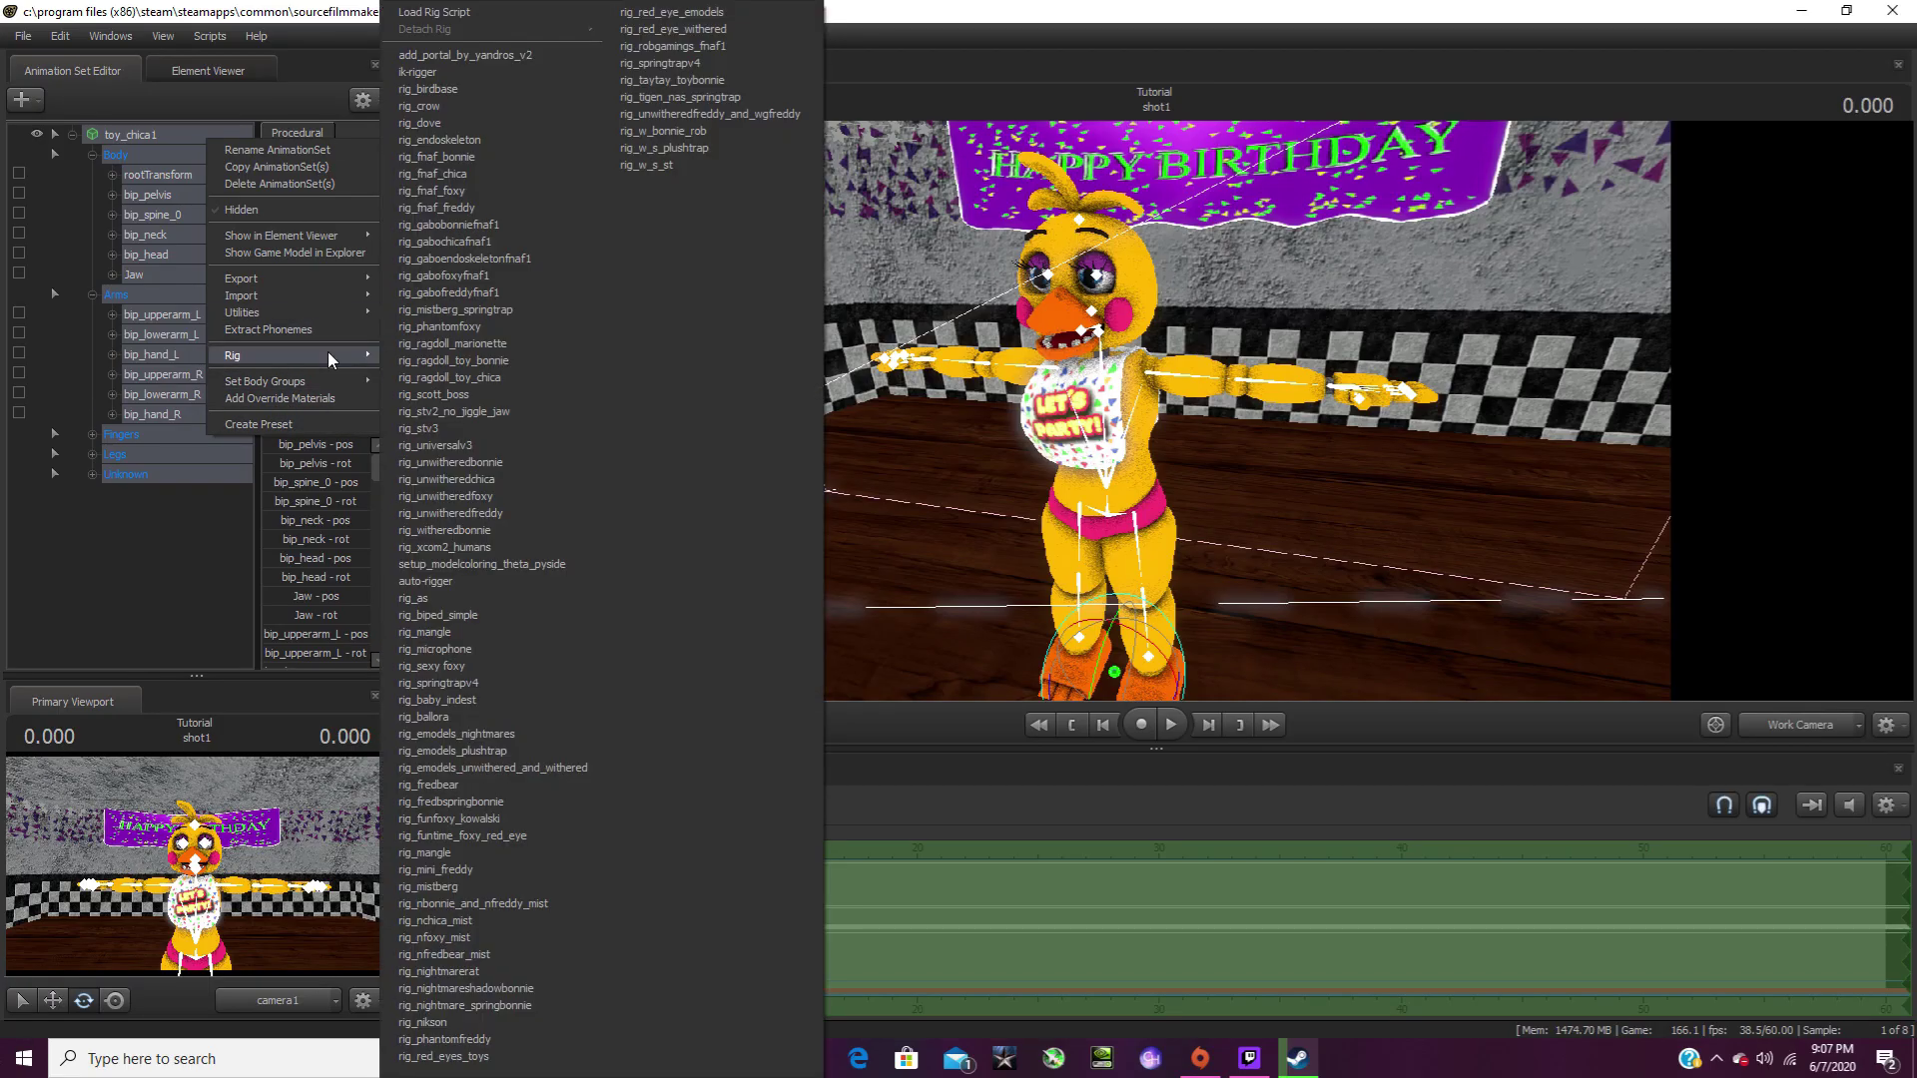
click(471, 446)
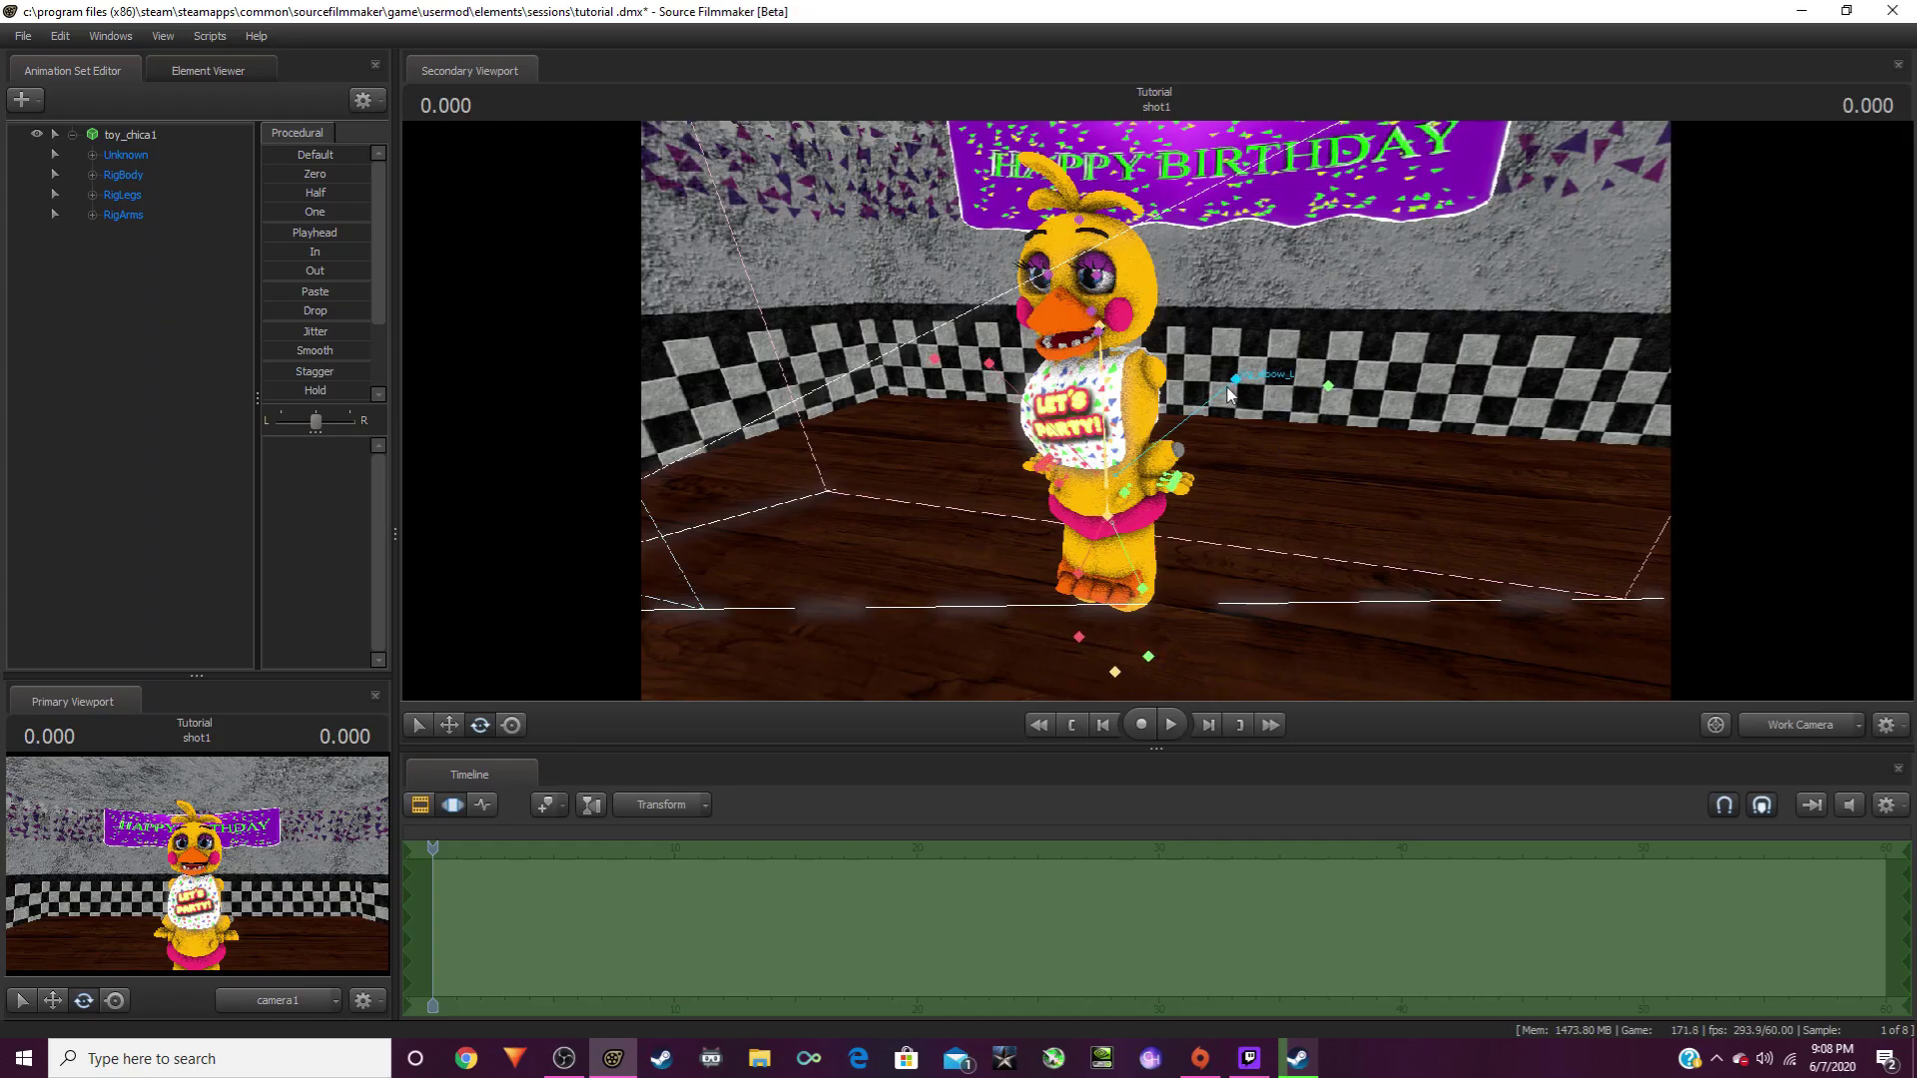
Step: Select toy_chica's left elbow and left hand rig controls with the Move tool
click(1232, 383)
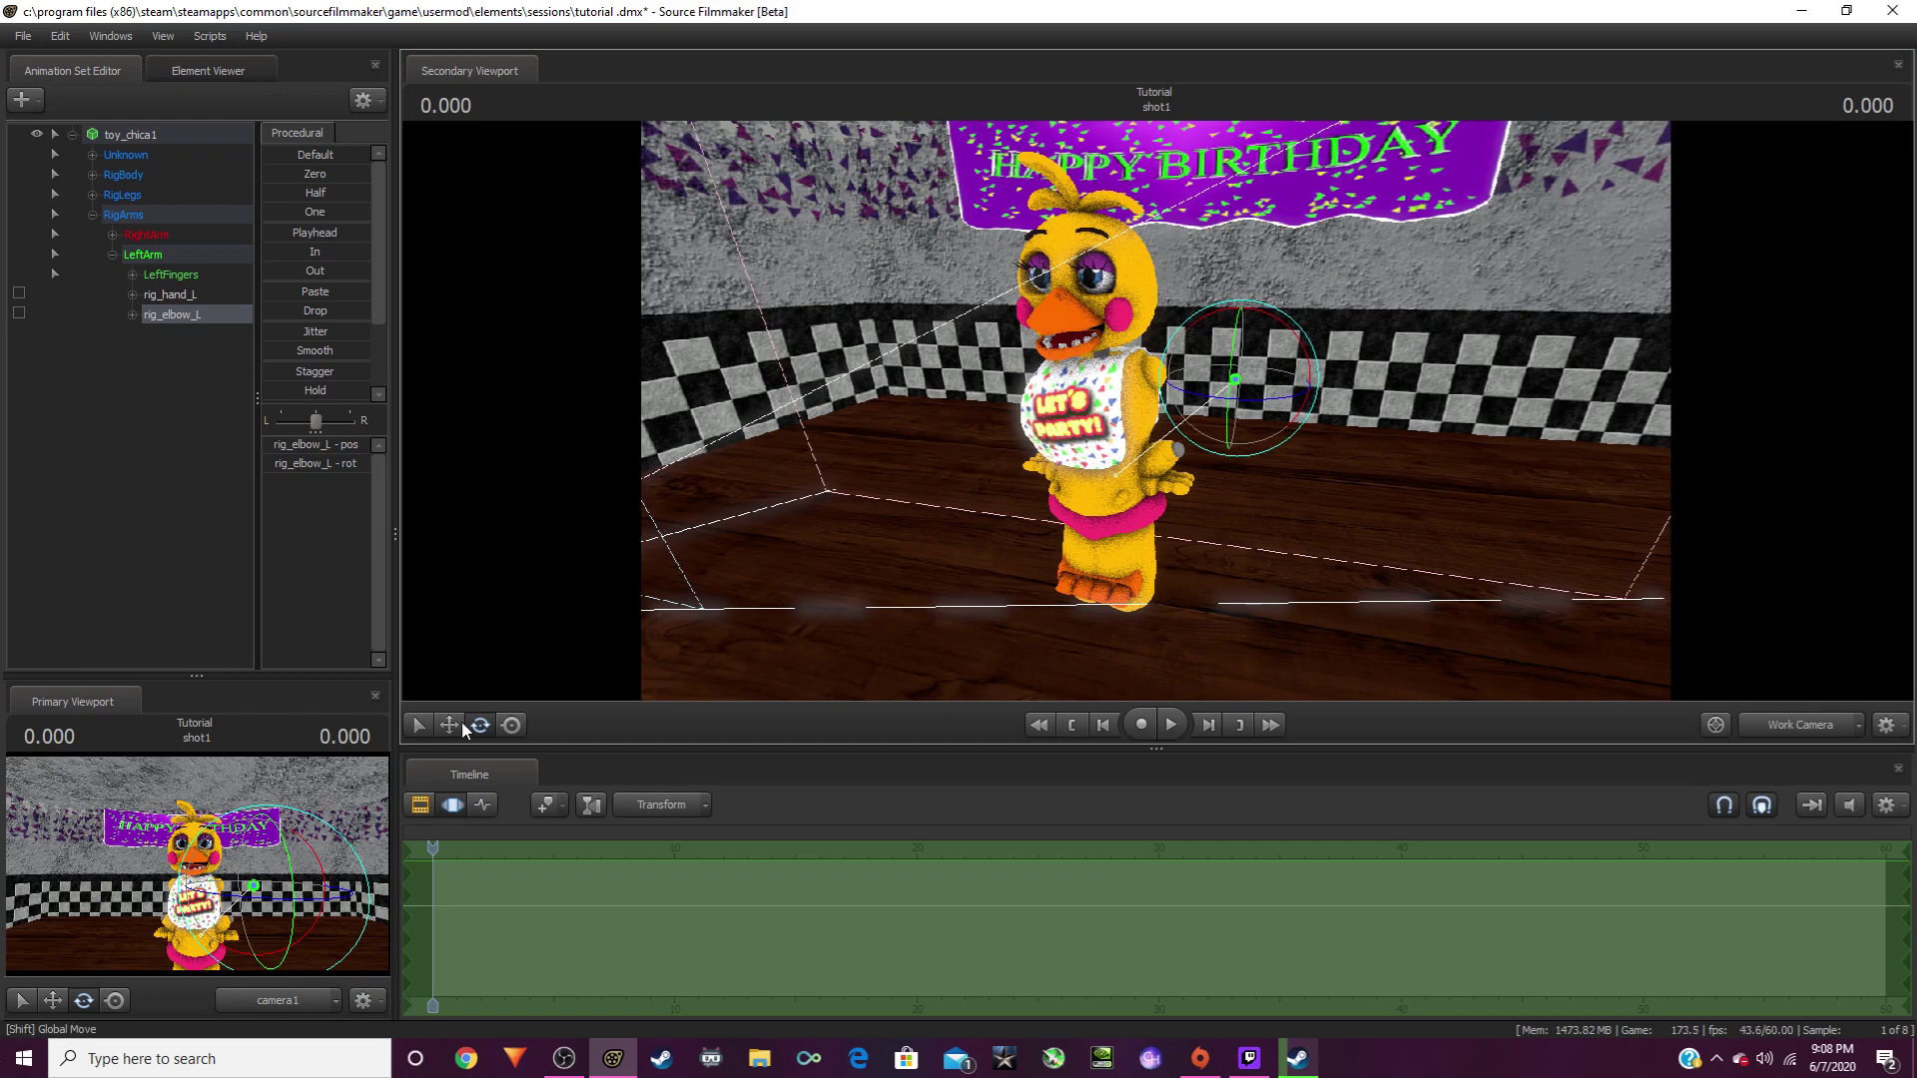
click(451, 725)
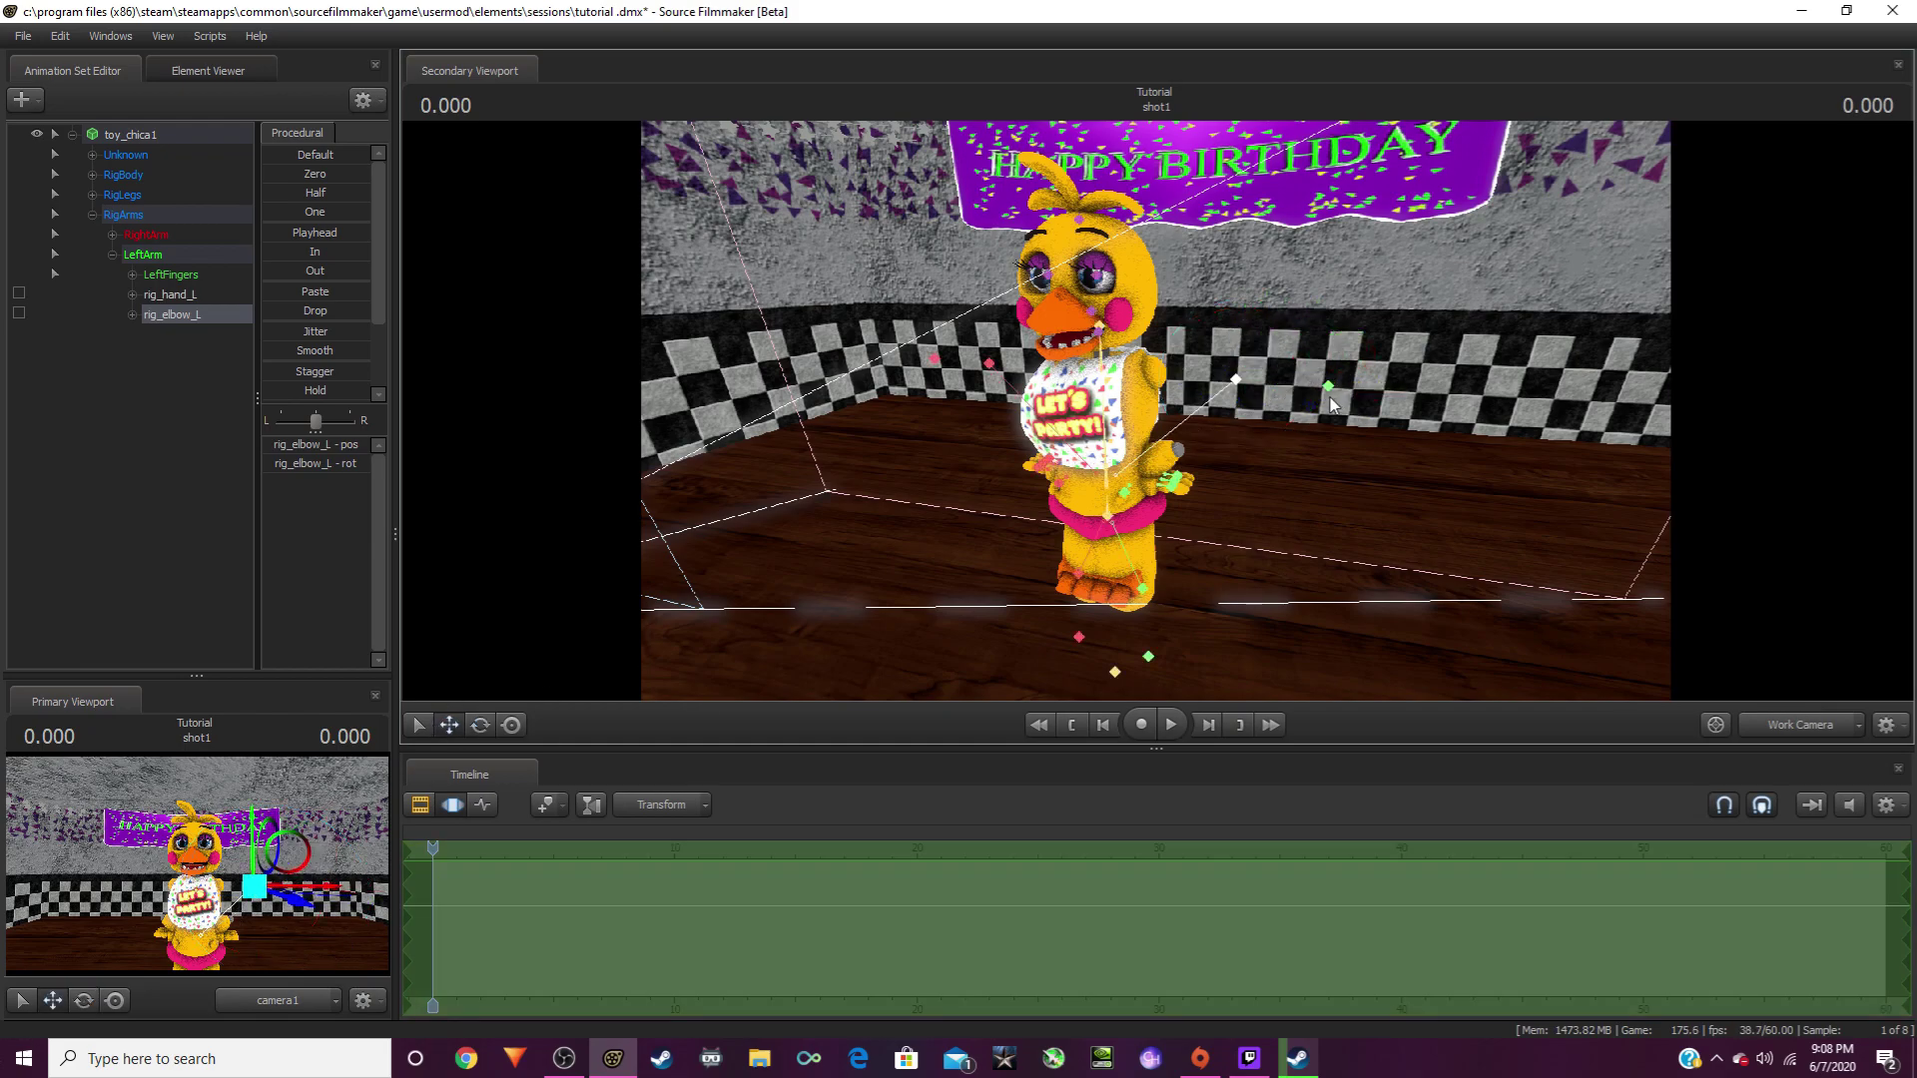
click(1328, 387)
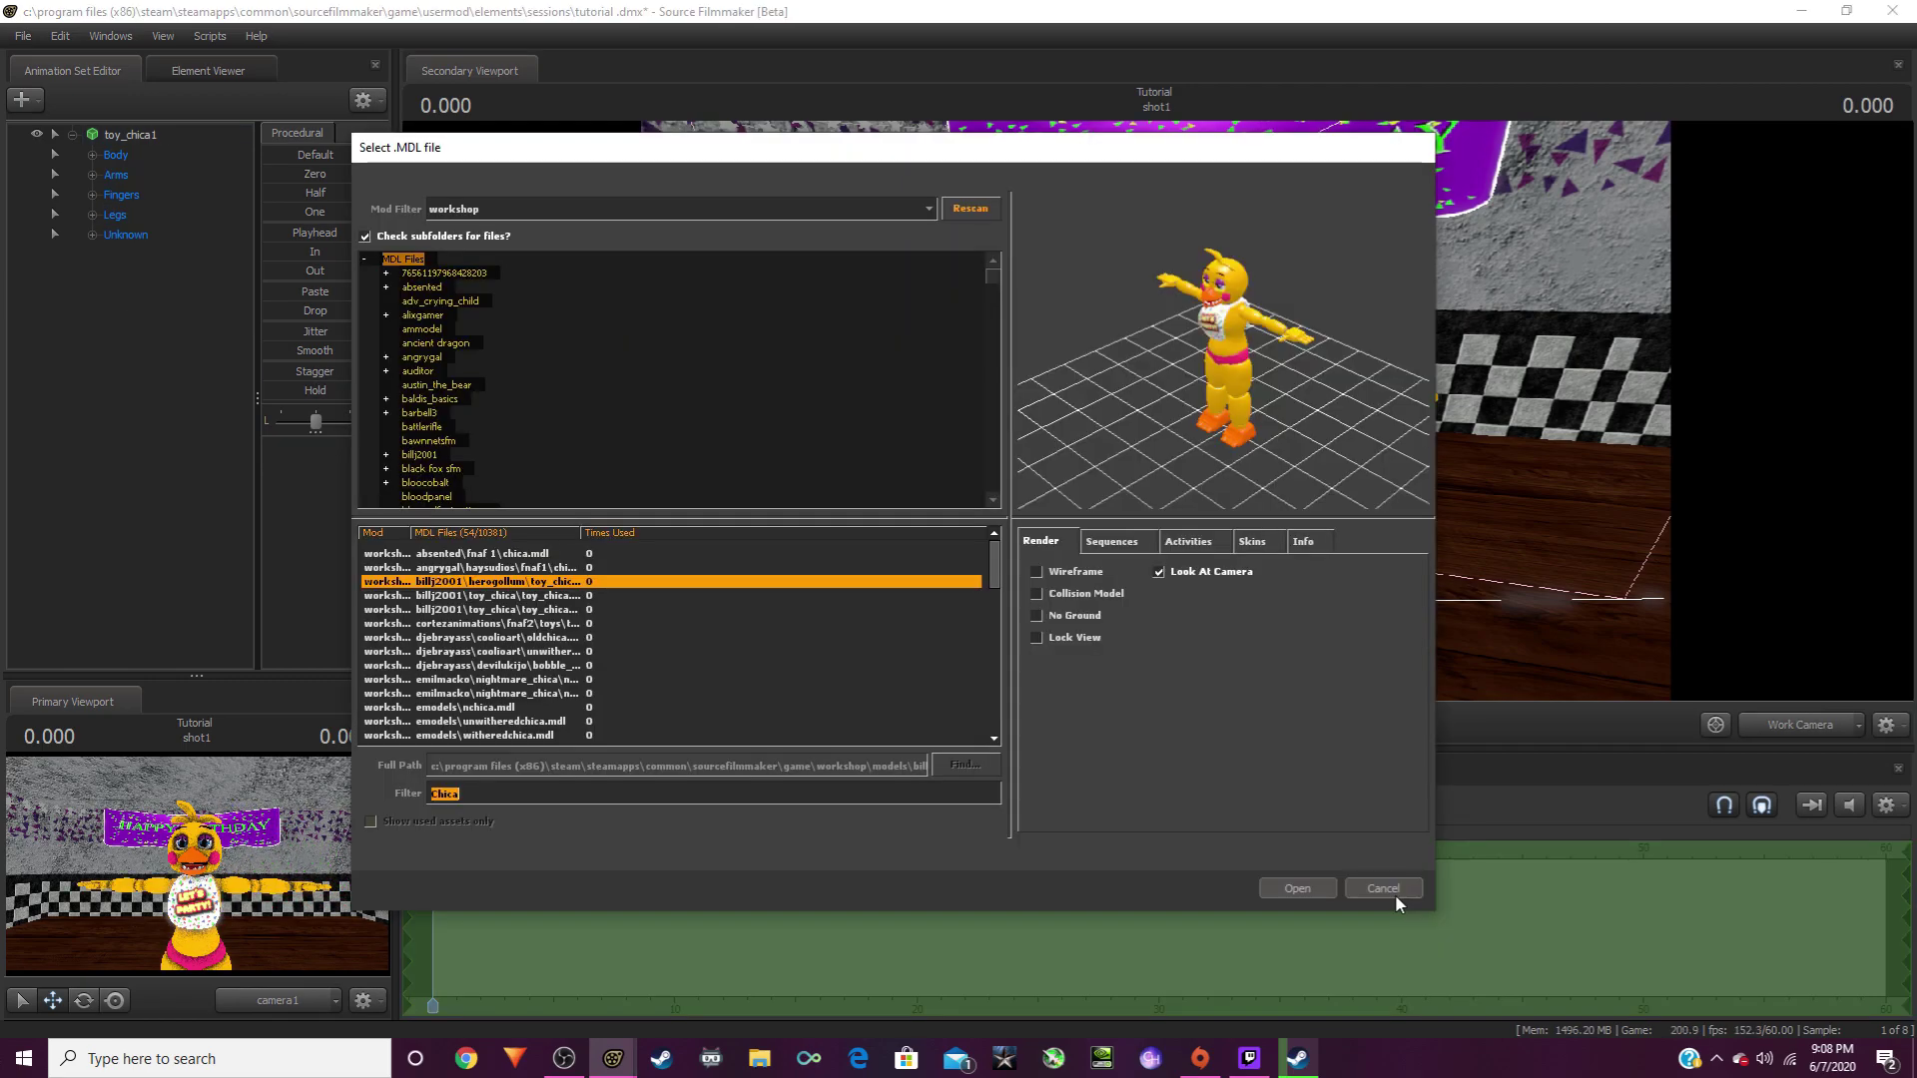
Step: Bring in a fresh unrigged toy_chica model and run the auto-rigger script on it
click(1288, 892)
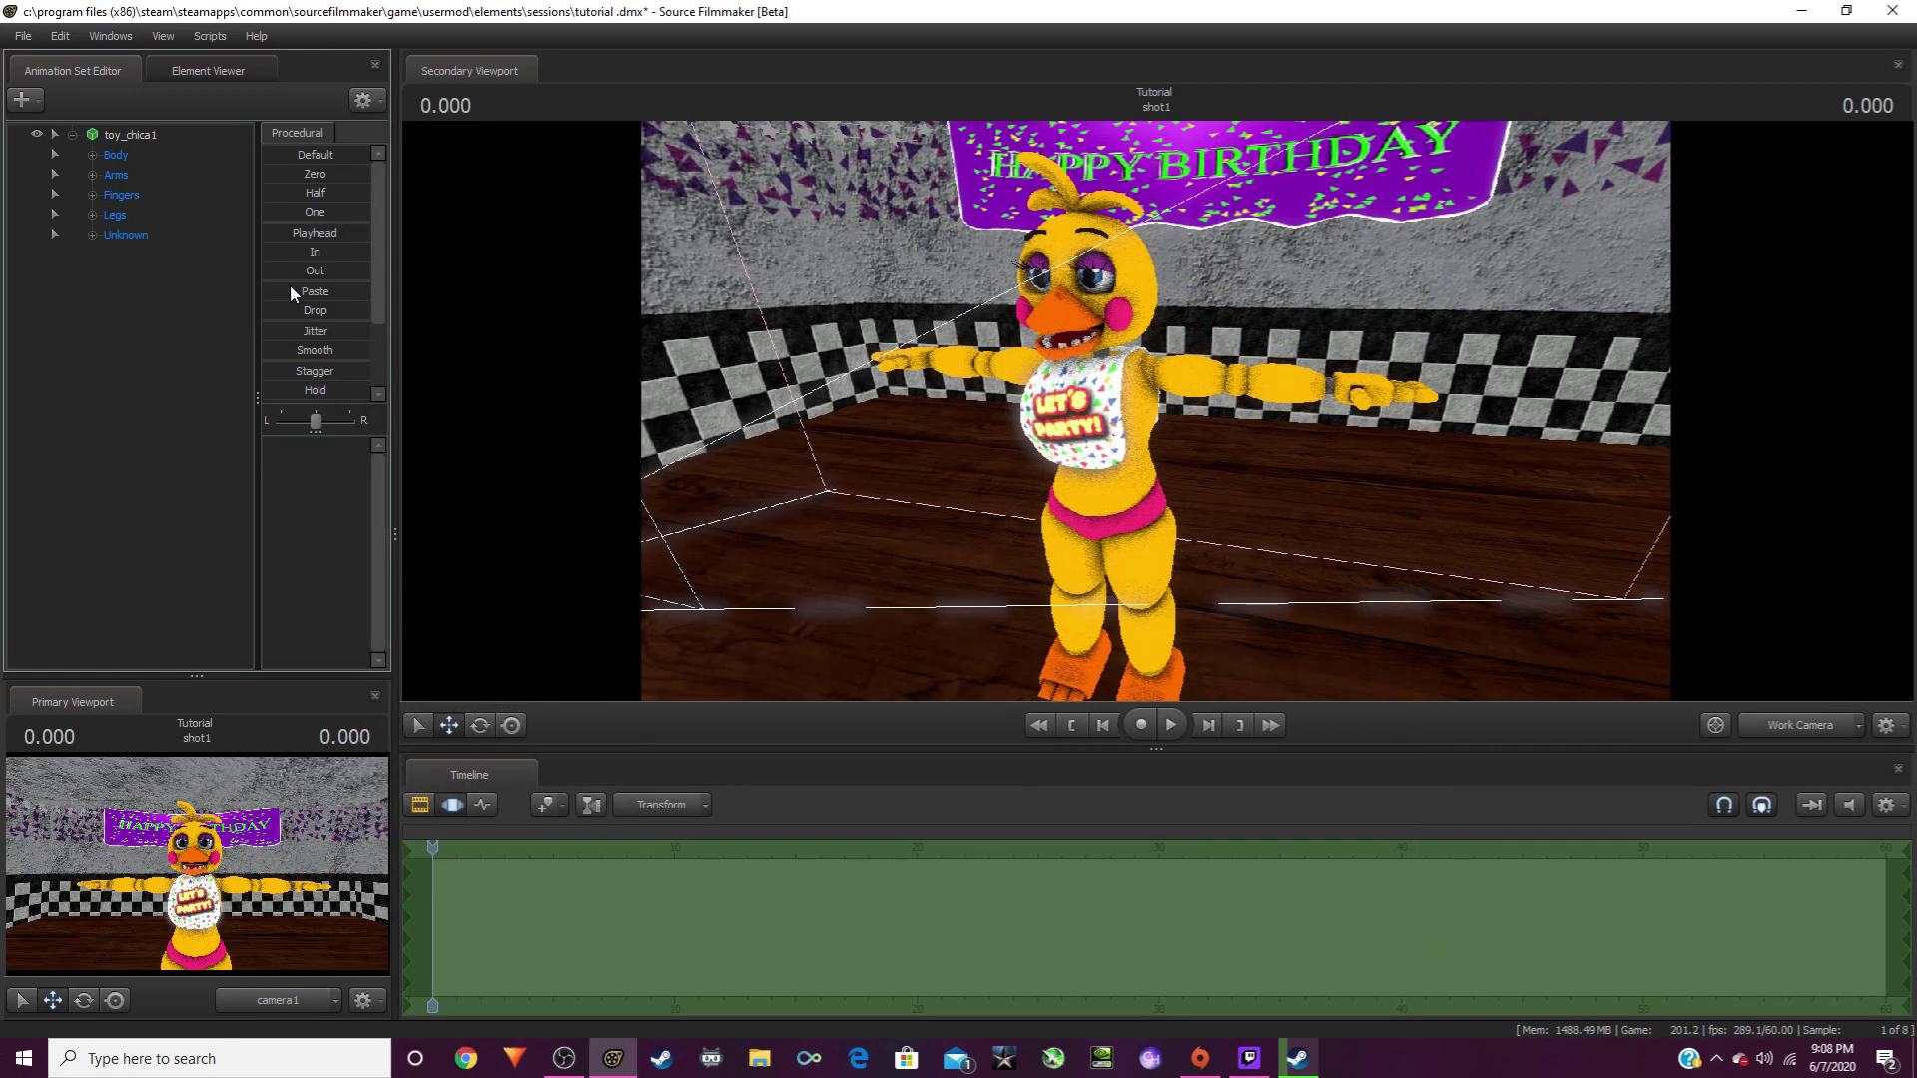
right_click(139, 140)
mouse_move(289, 351)
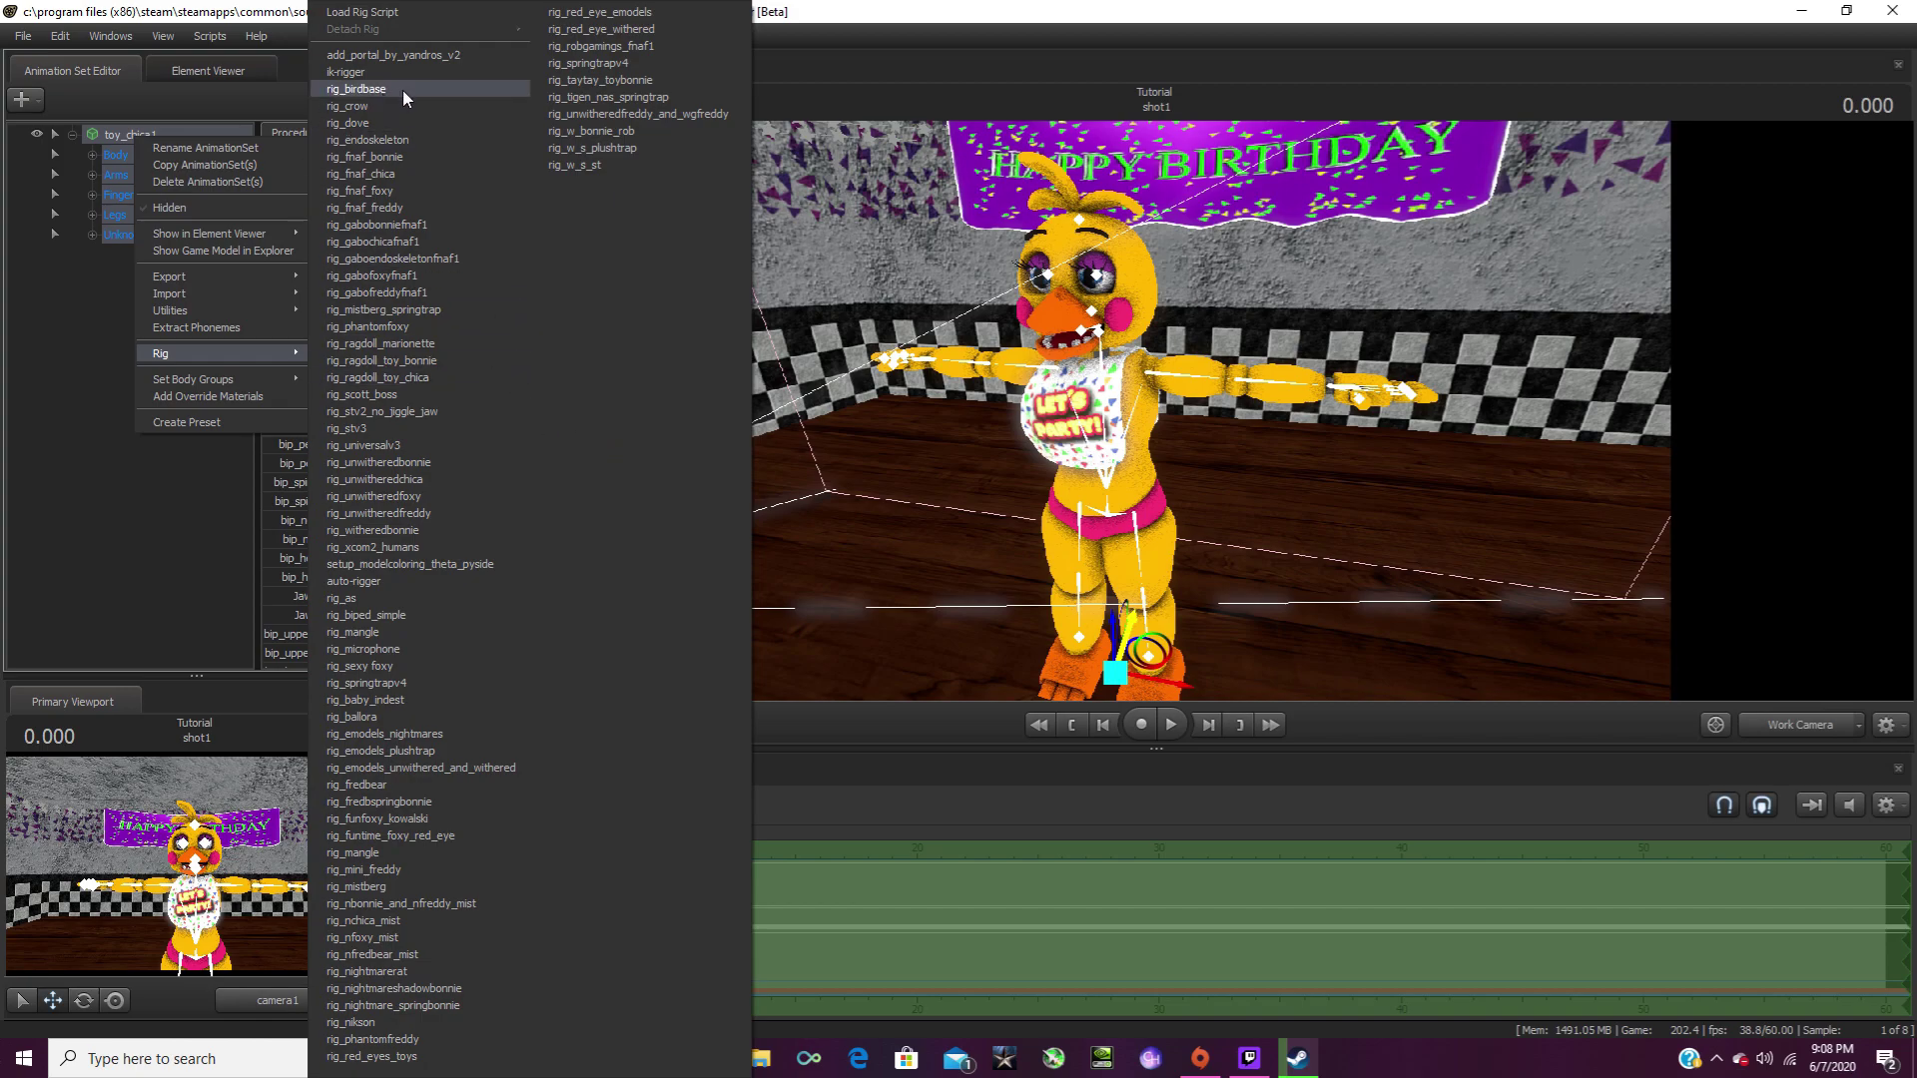
click(364, 581)
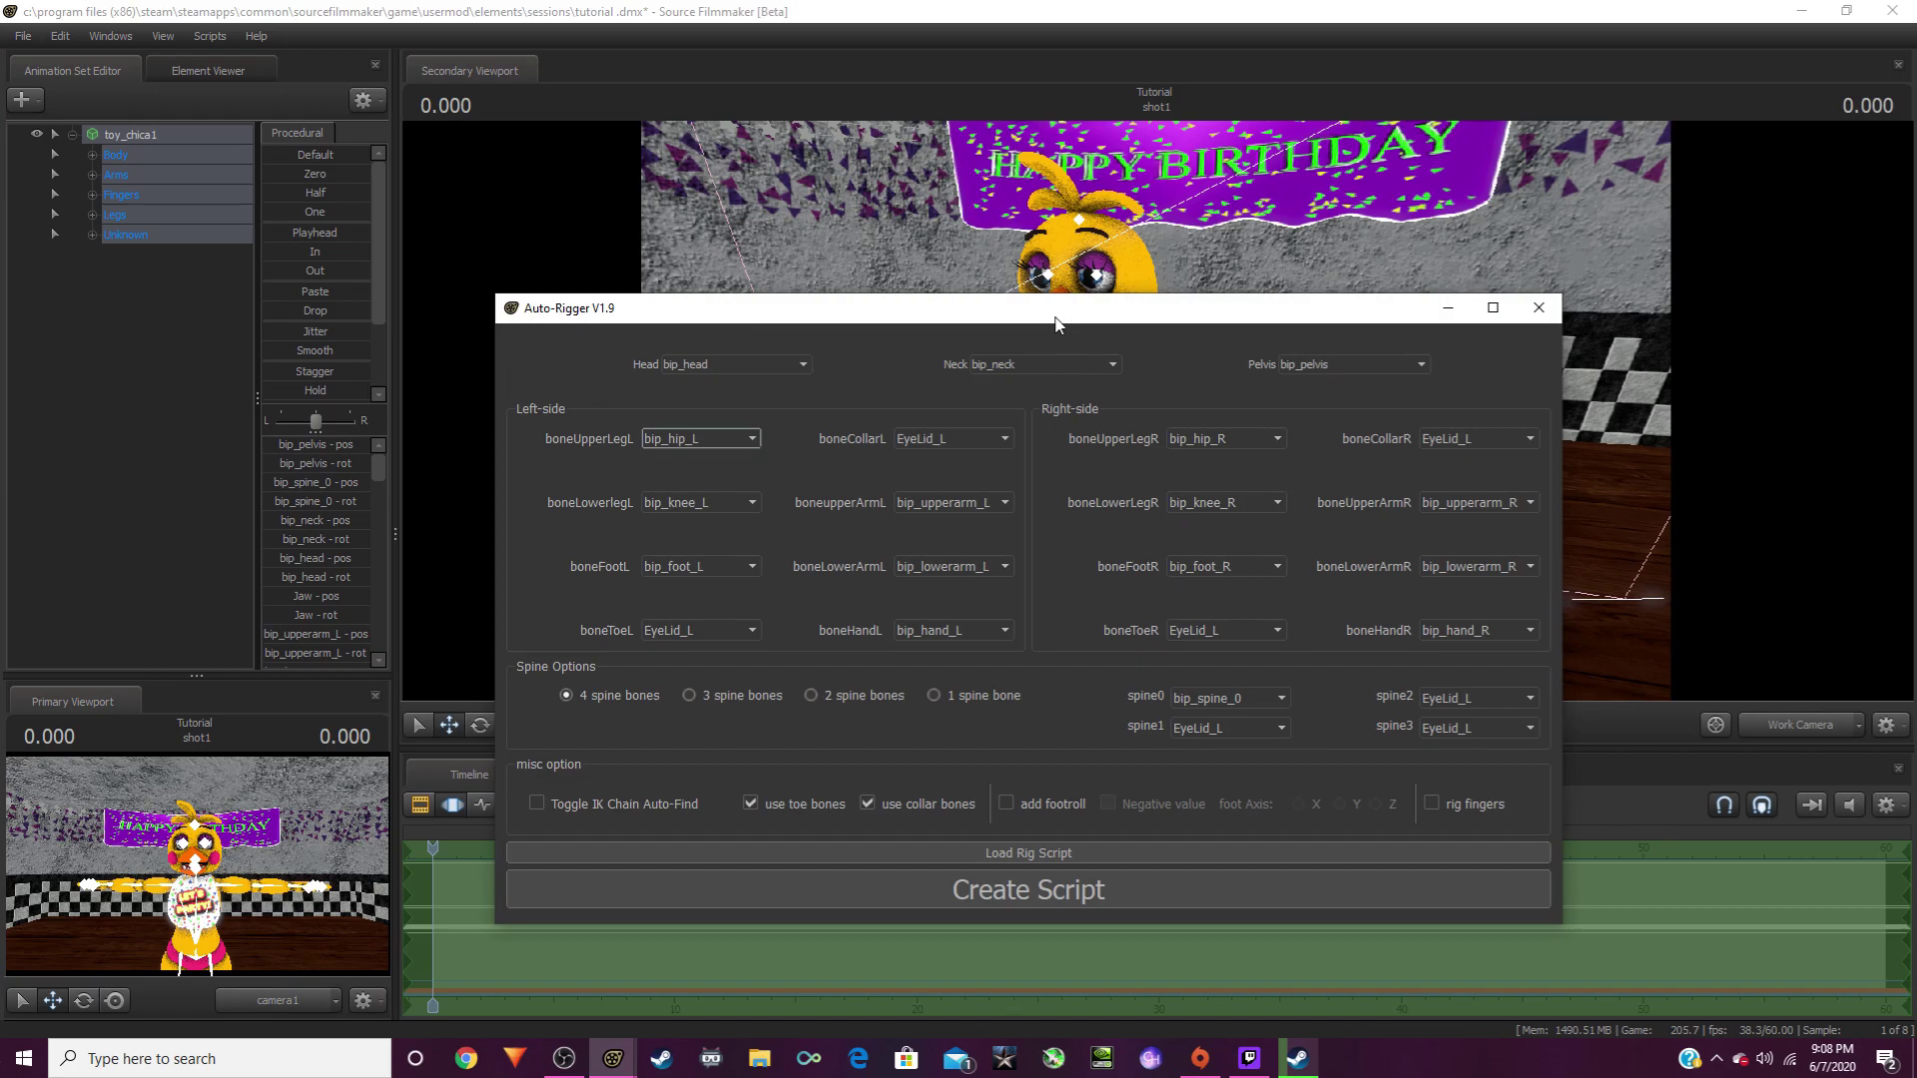
drag(1058, 314, 960, 280)
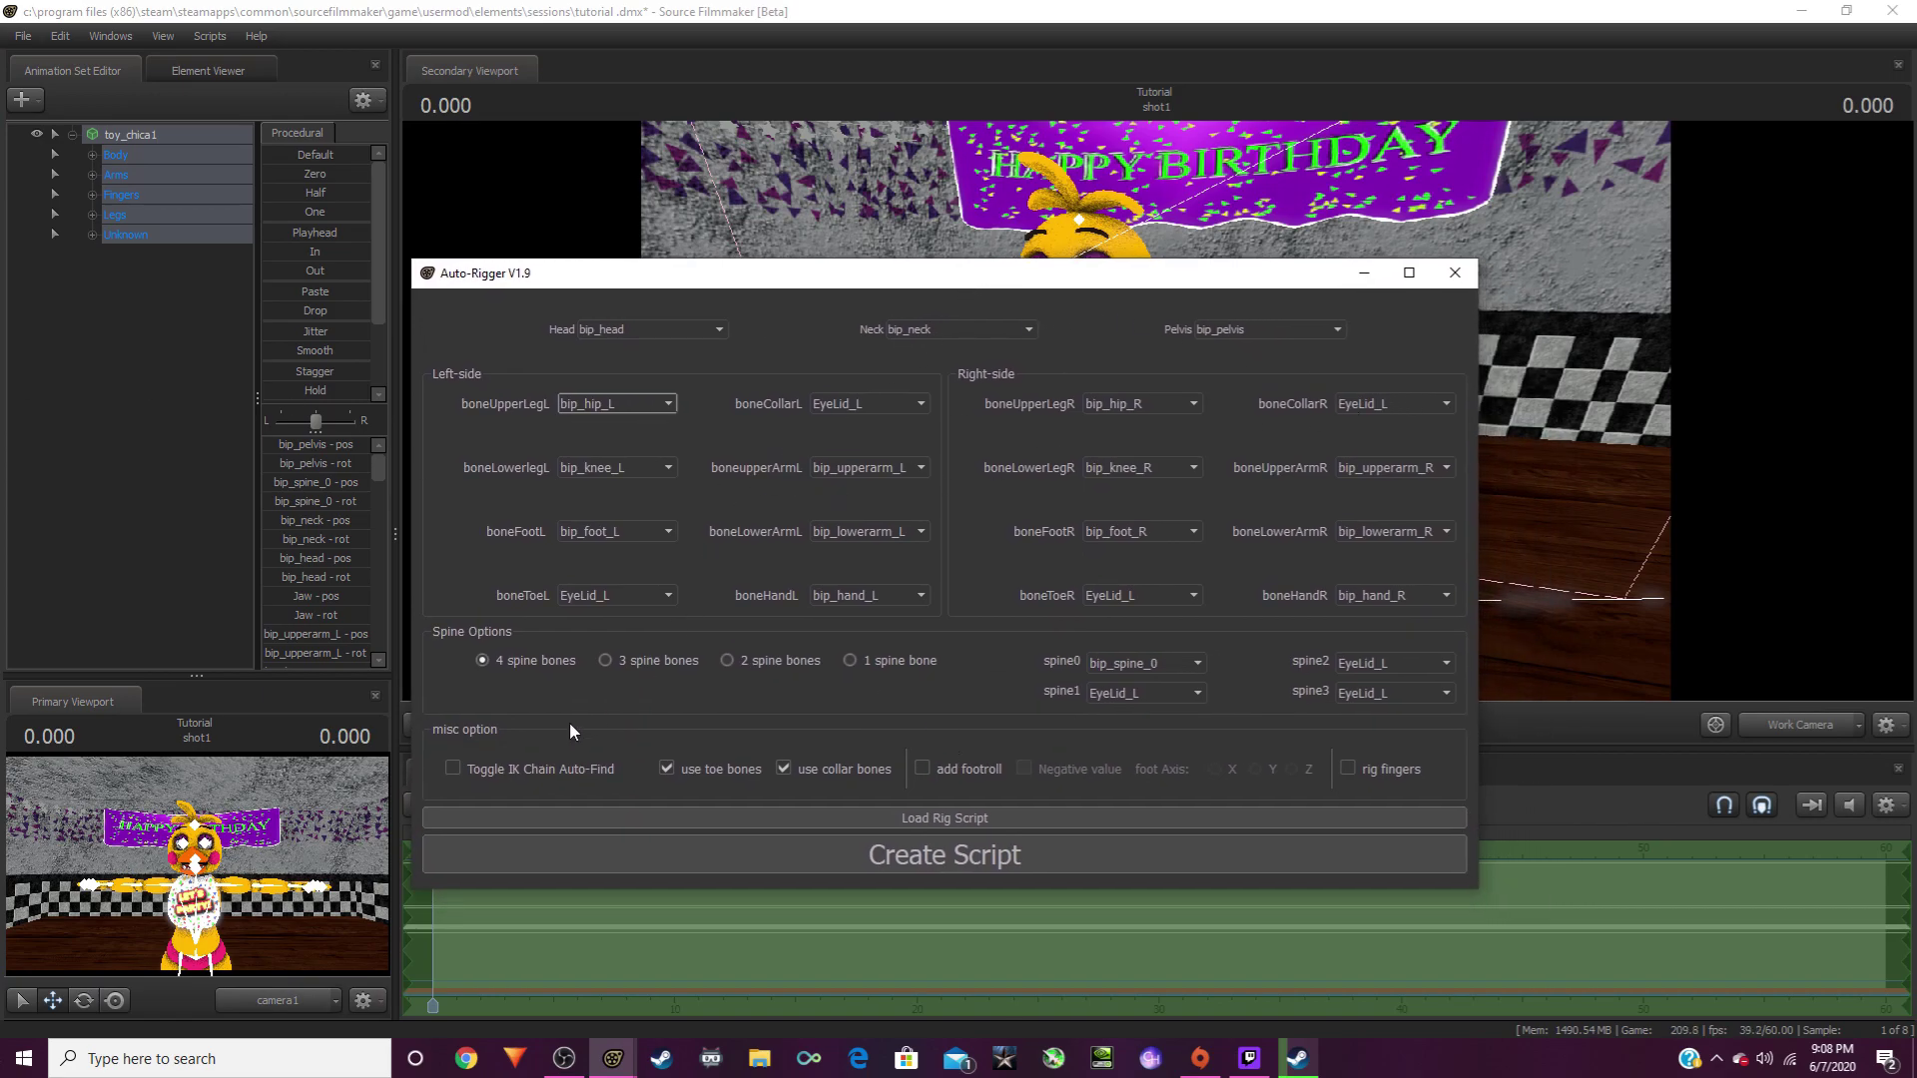
Step: Create a rig script for toy_chica from the Auto-Rigger's preset bone assignments and close the Auto-Rigger
click(985, 861)
click(958, 573)
click(1455, 273)
Step: Load a rig script onto the toy_chica animation set
right_click(153, 143)
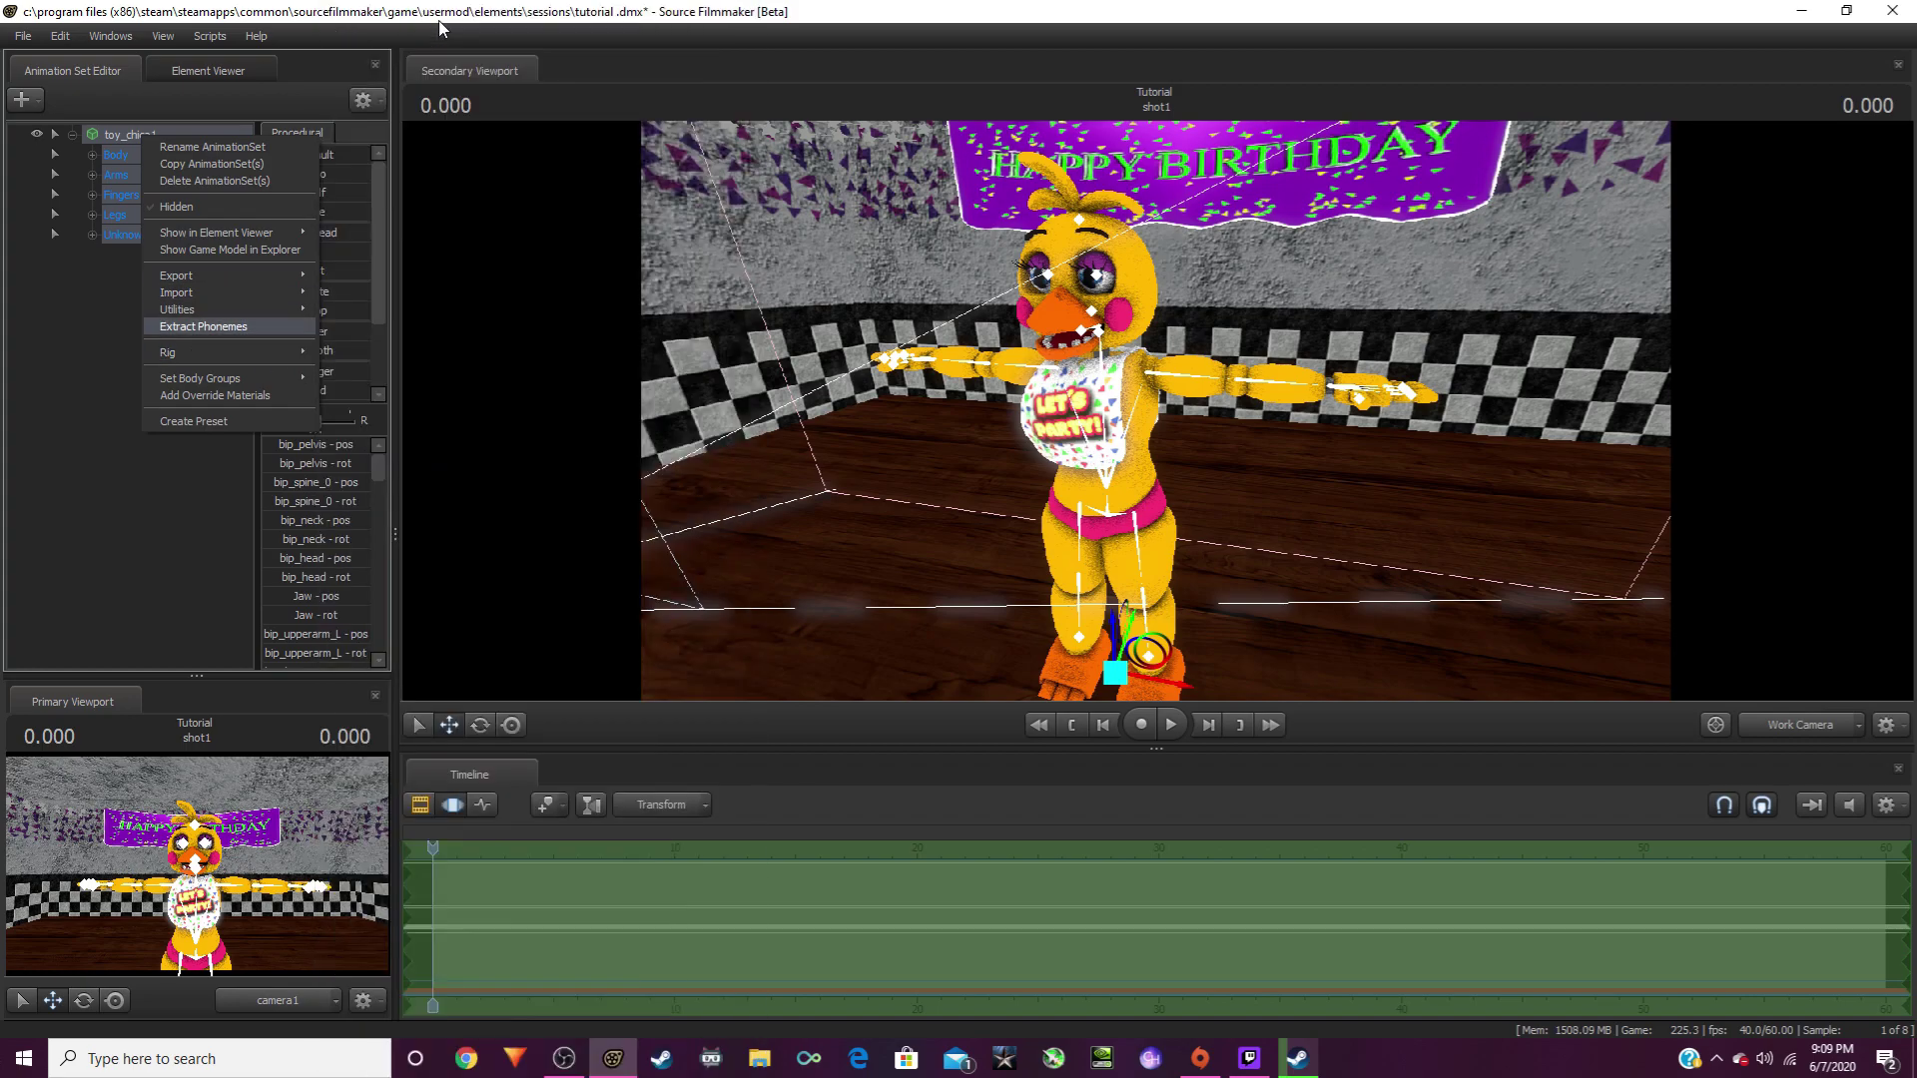
mouse_move(265, 352)
click(367, 12)
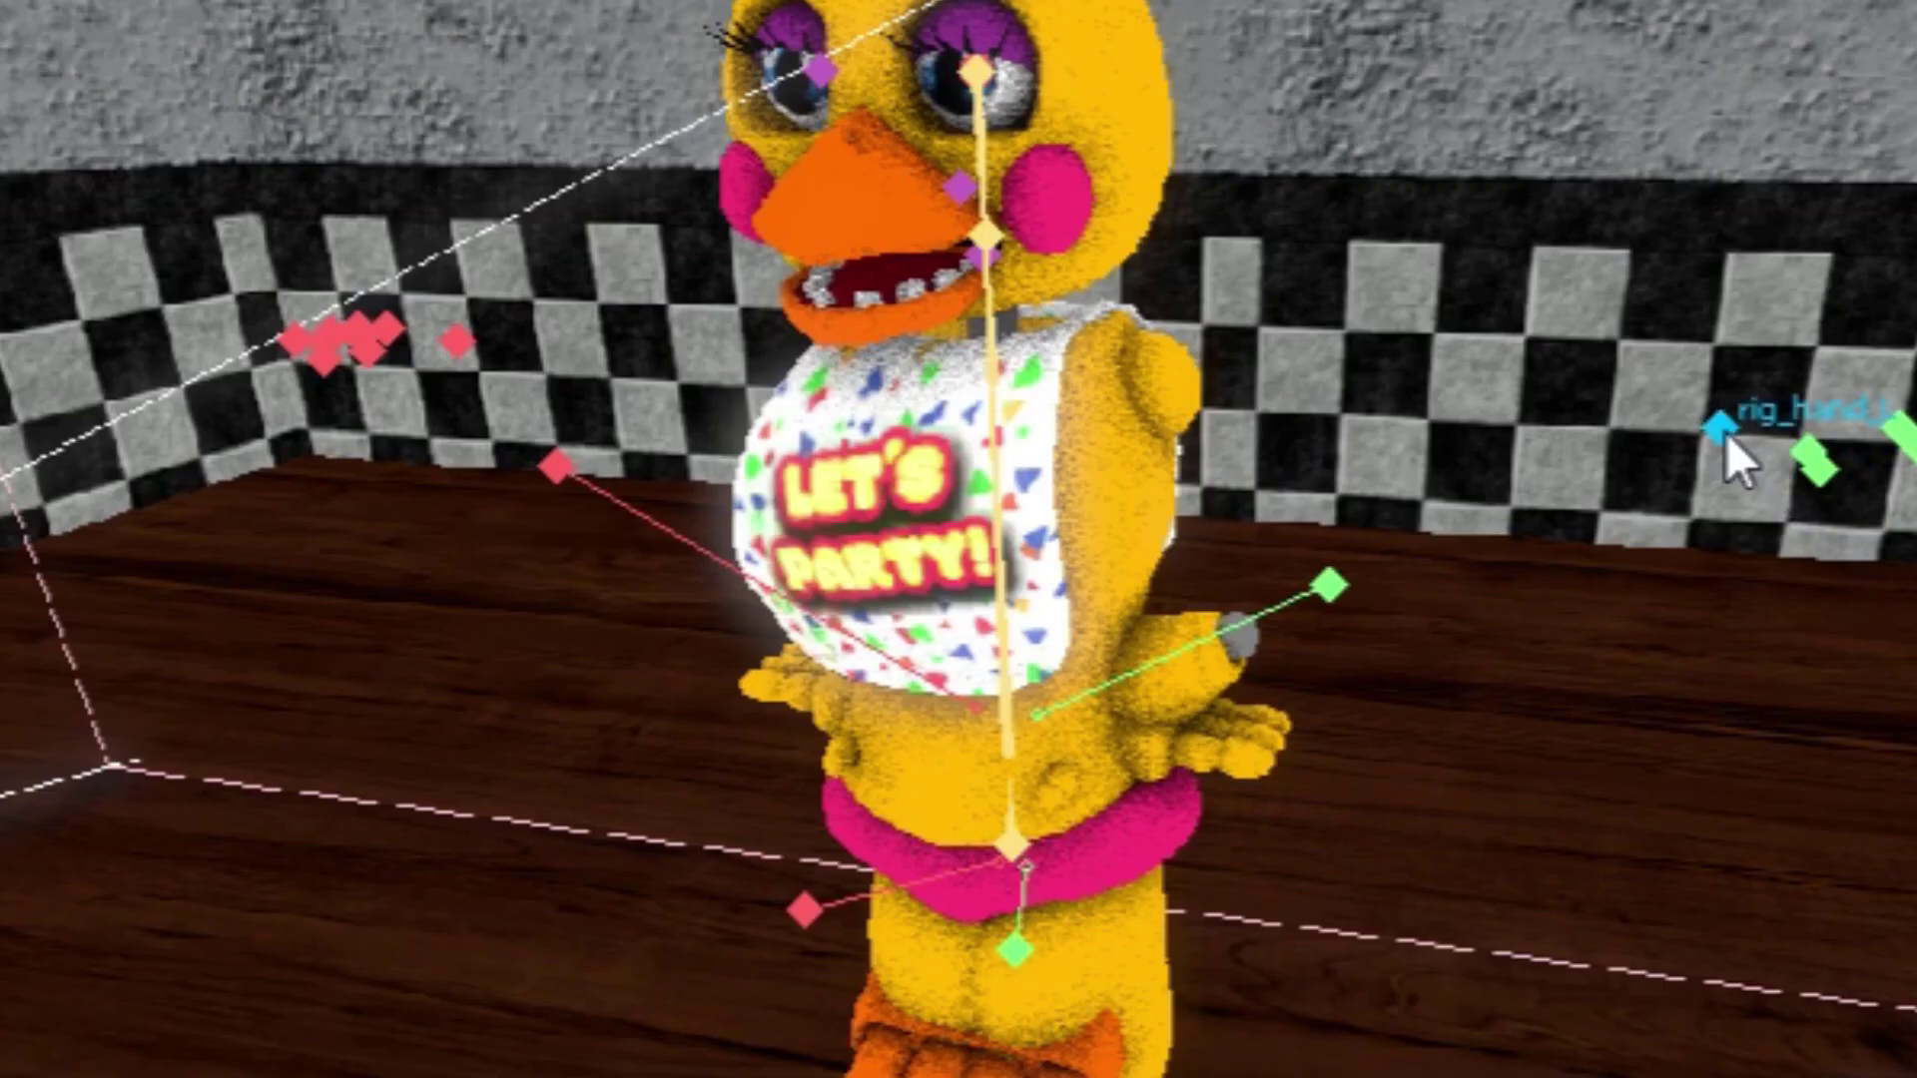
Step: Load the toychicav21 model into the shot from the chica models filtered in the workshop mod
click(1390, 380)
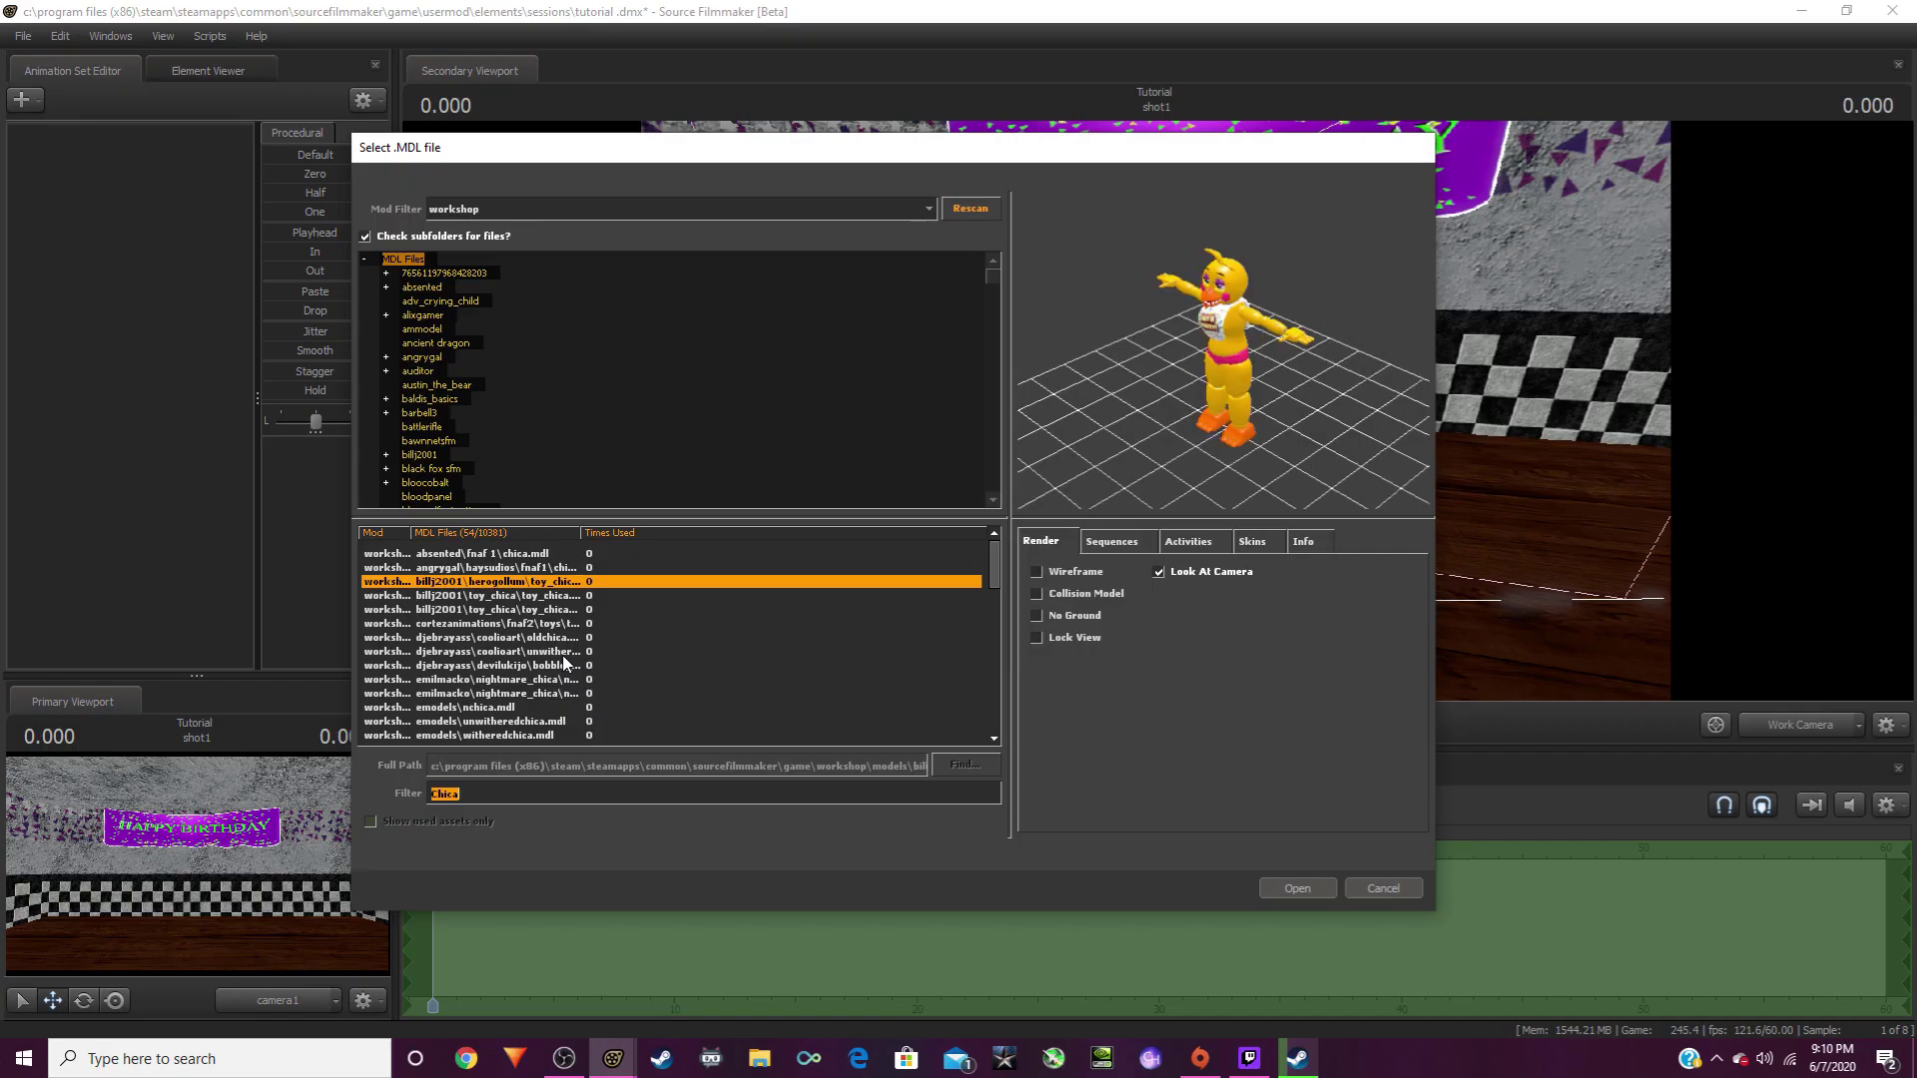
key(Down)
key(Down)
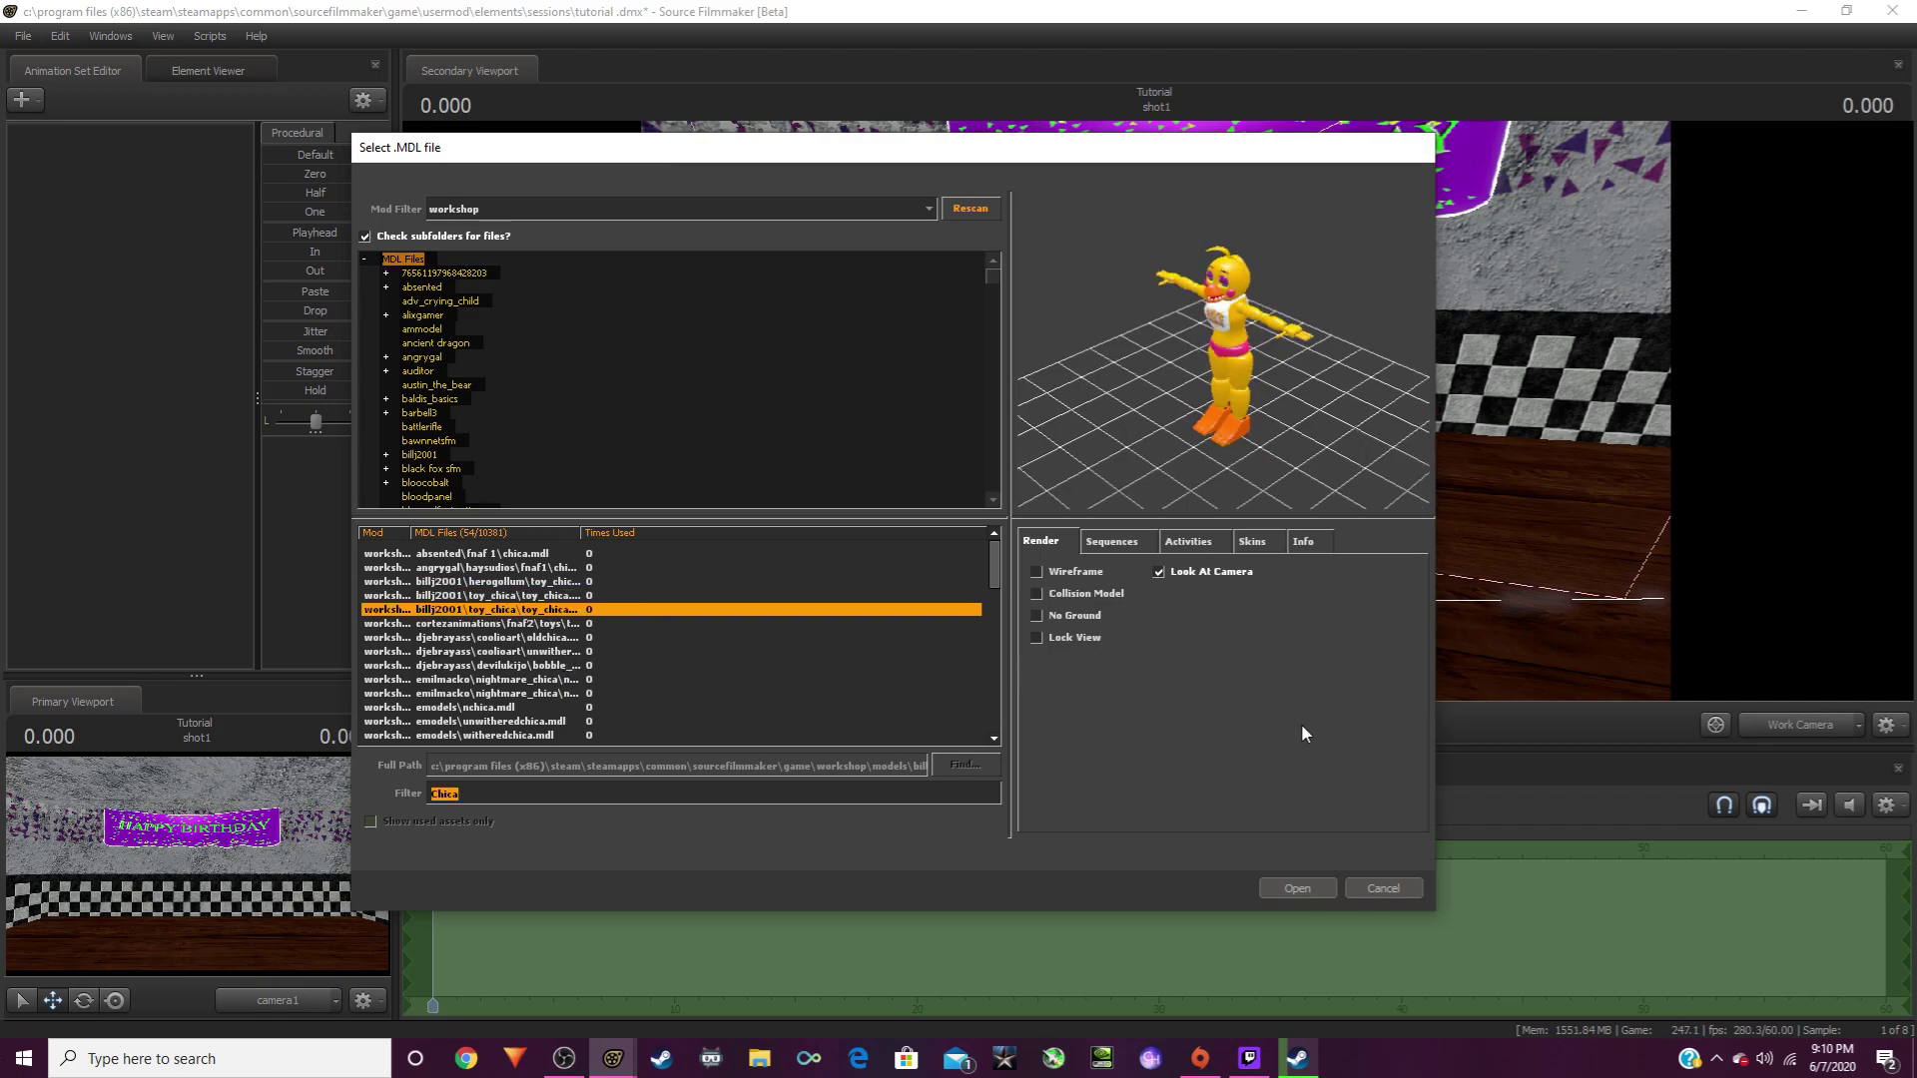
key(Down)
click(1298, 889)
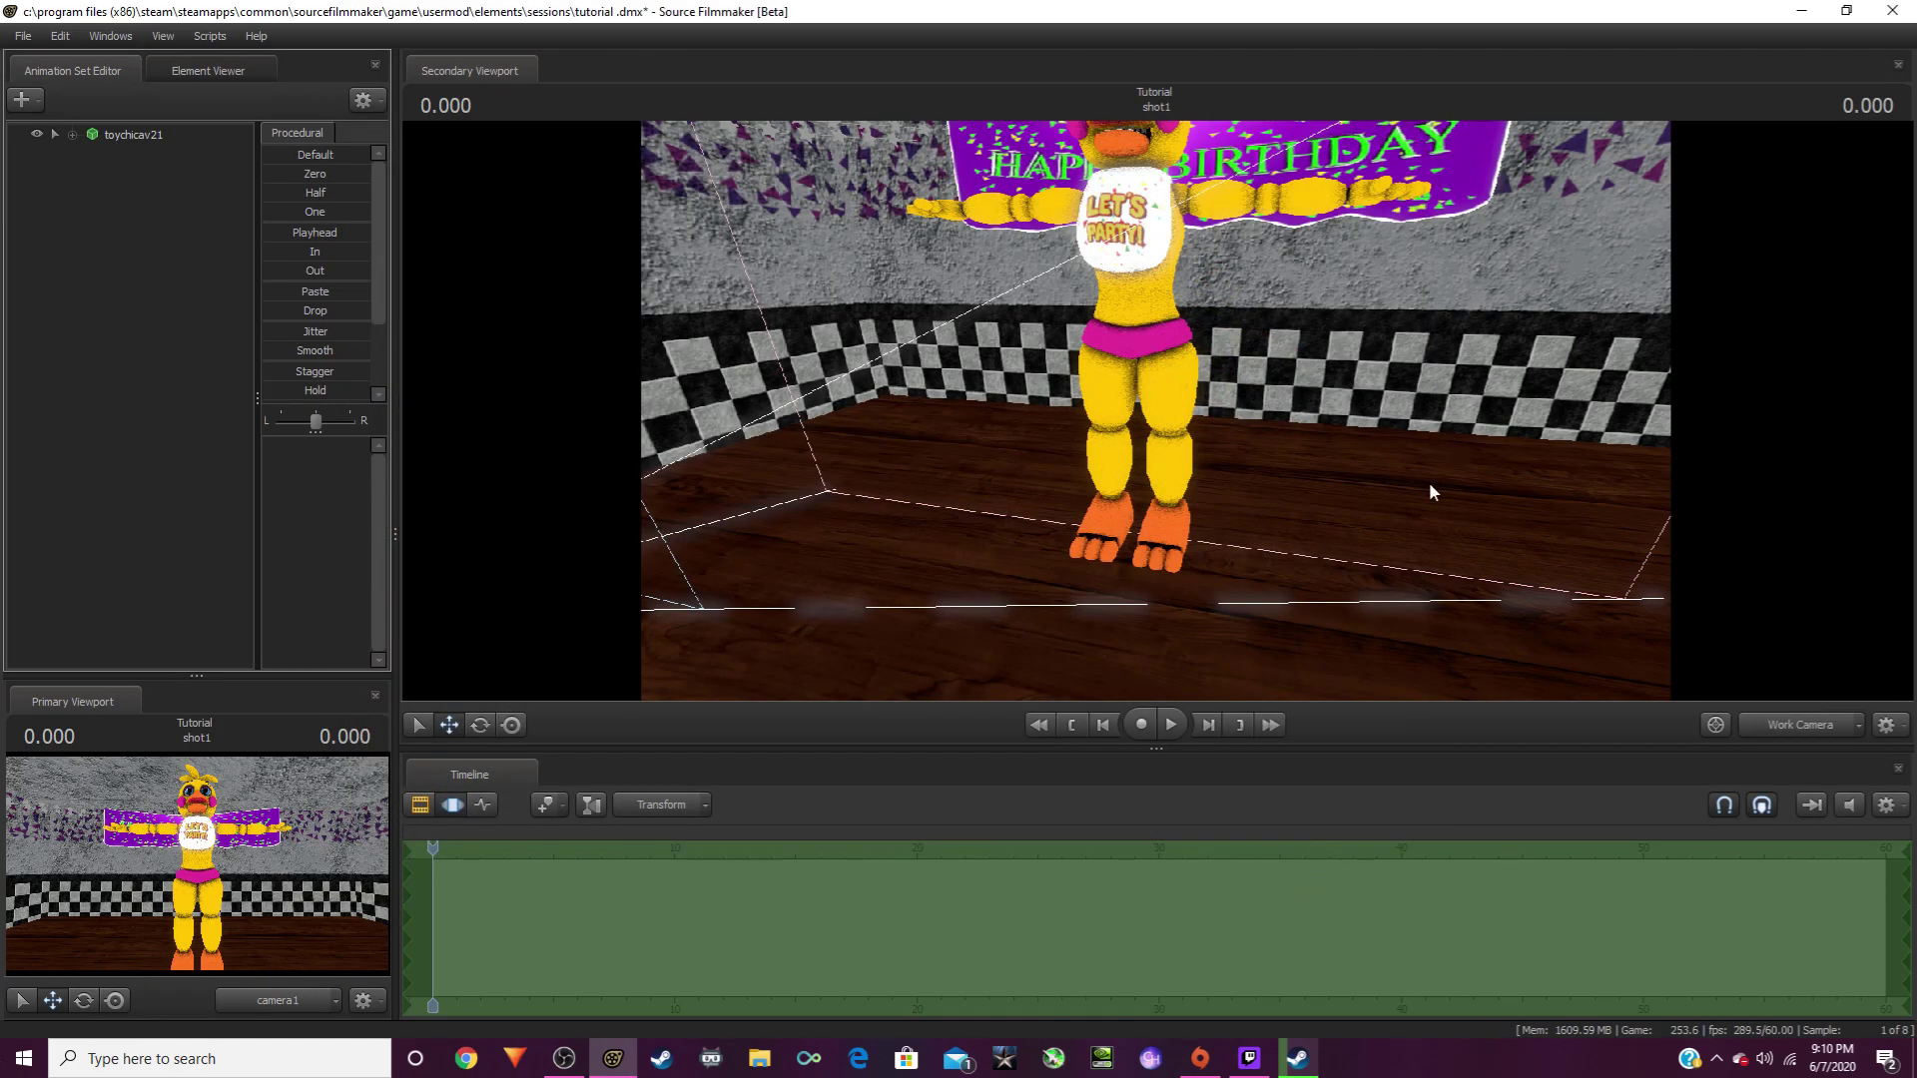
Step: Apply a rig script to the toychicav21 animation set
mouse_move(1429, 481)
mouse_down()
mouse_move(1429, 439)
mouse_move(1429, 499)
mouse_up()
drag(1156, 410, 1156, 529)
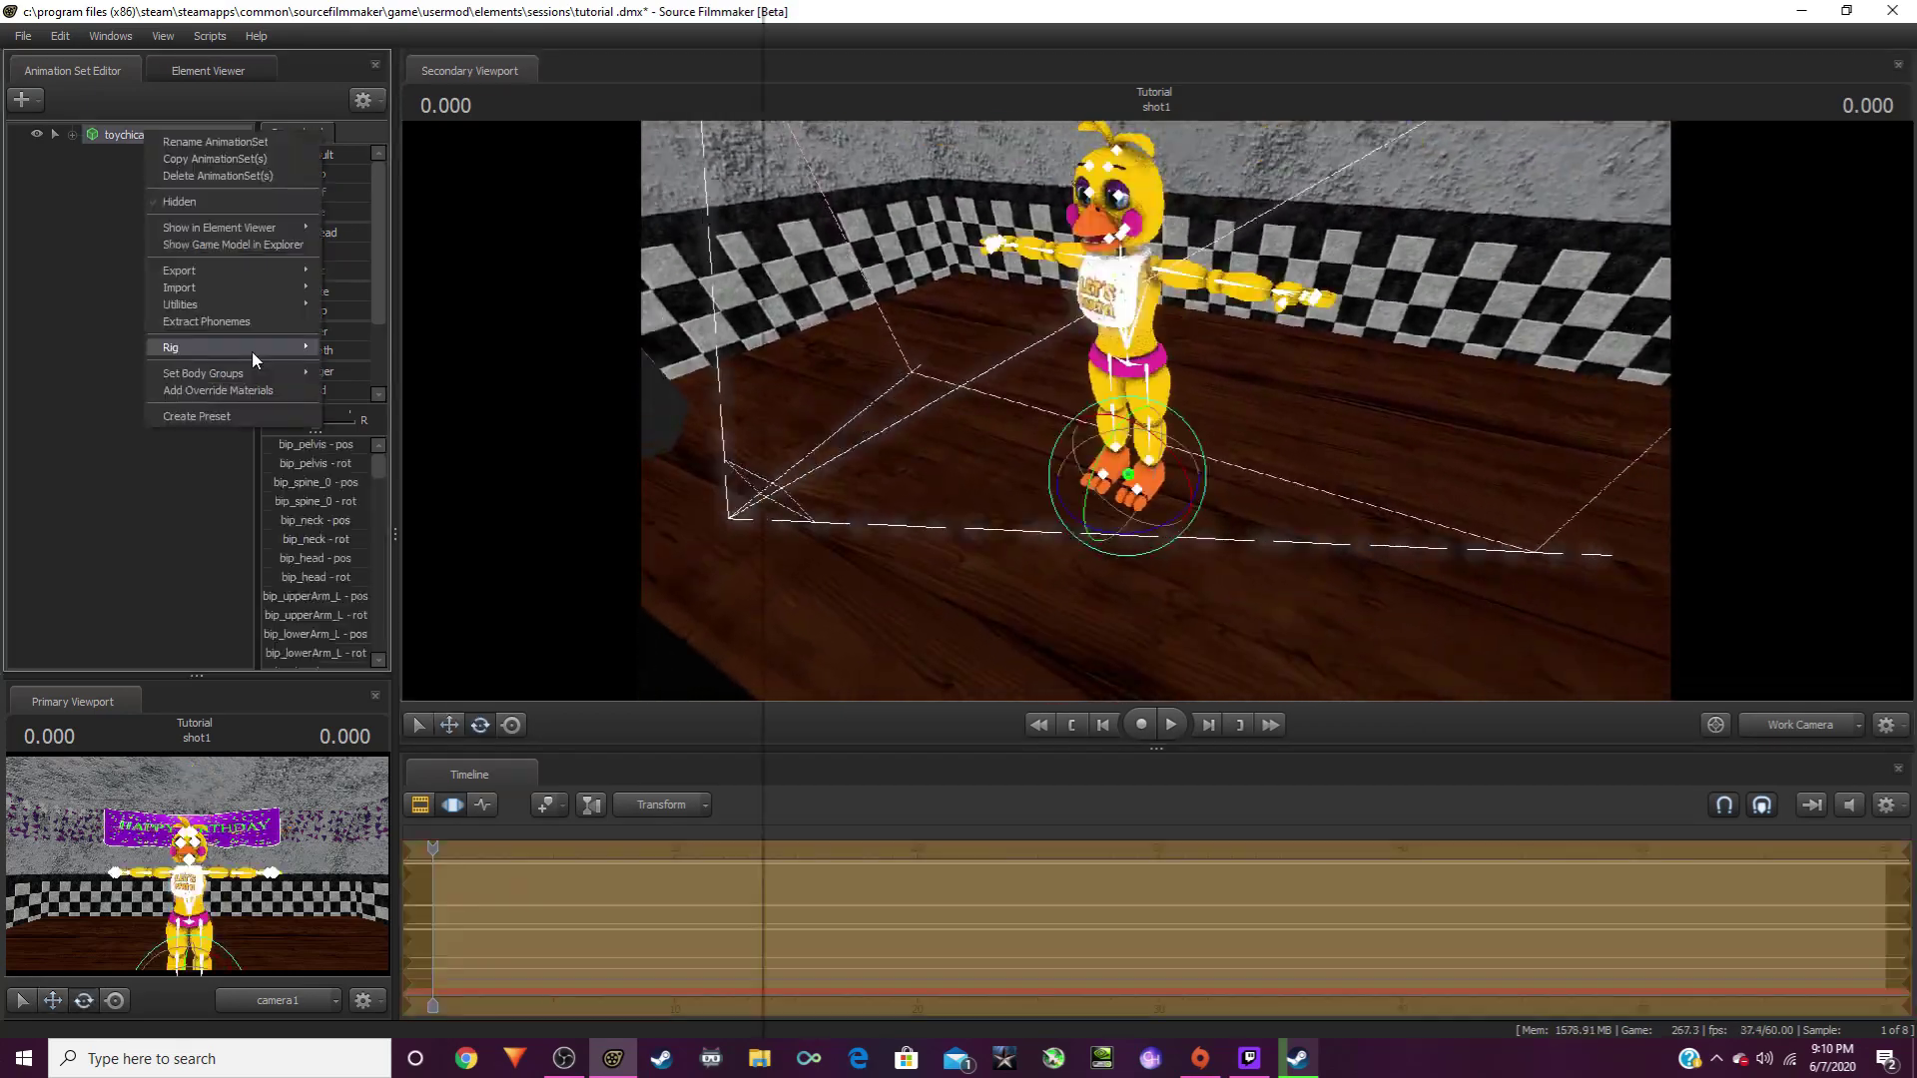
mouse_move(253, 354)
click(366, 445)
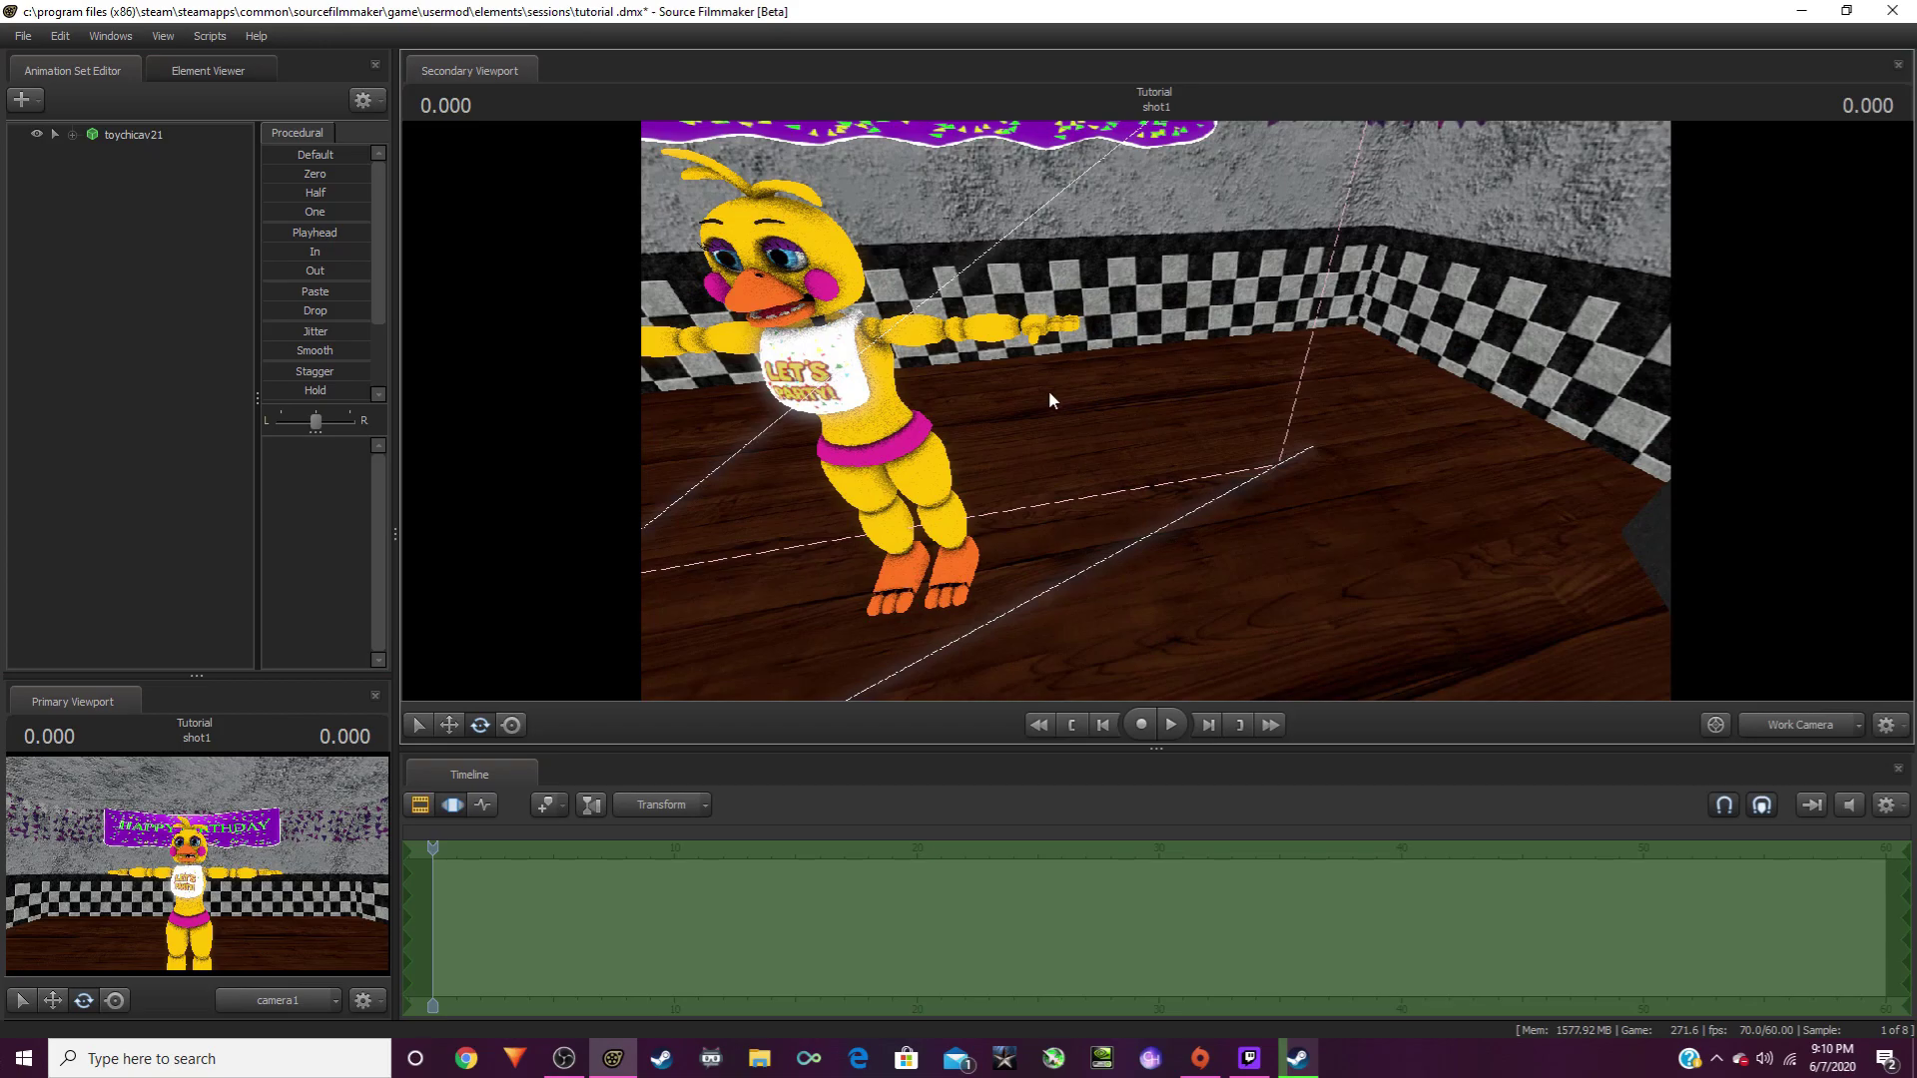
Step: Select the rig_root control at the character's feet and rotate the whole model slightly
key(ctrl)
alt+drag(882, 450, 639, 619)
key(ctrl)
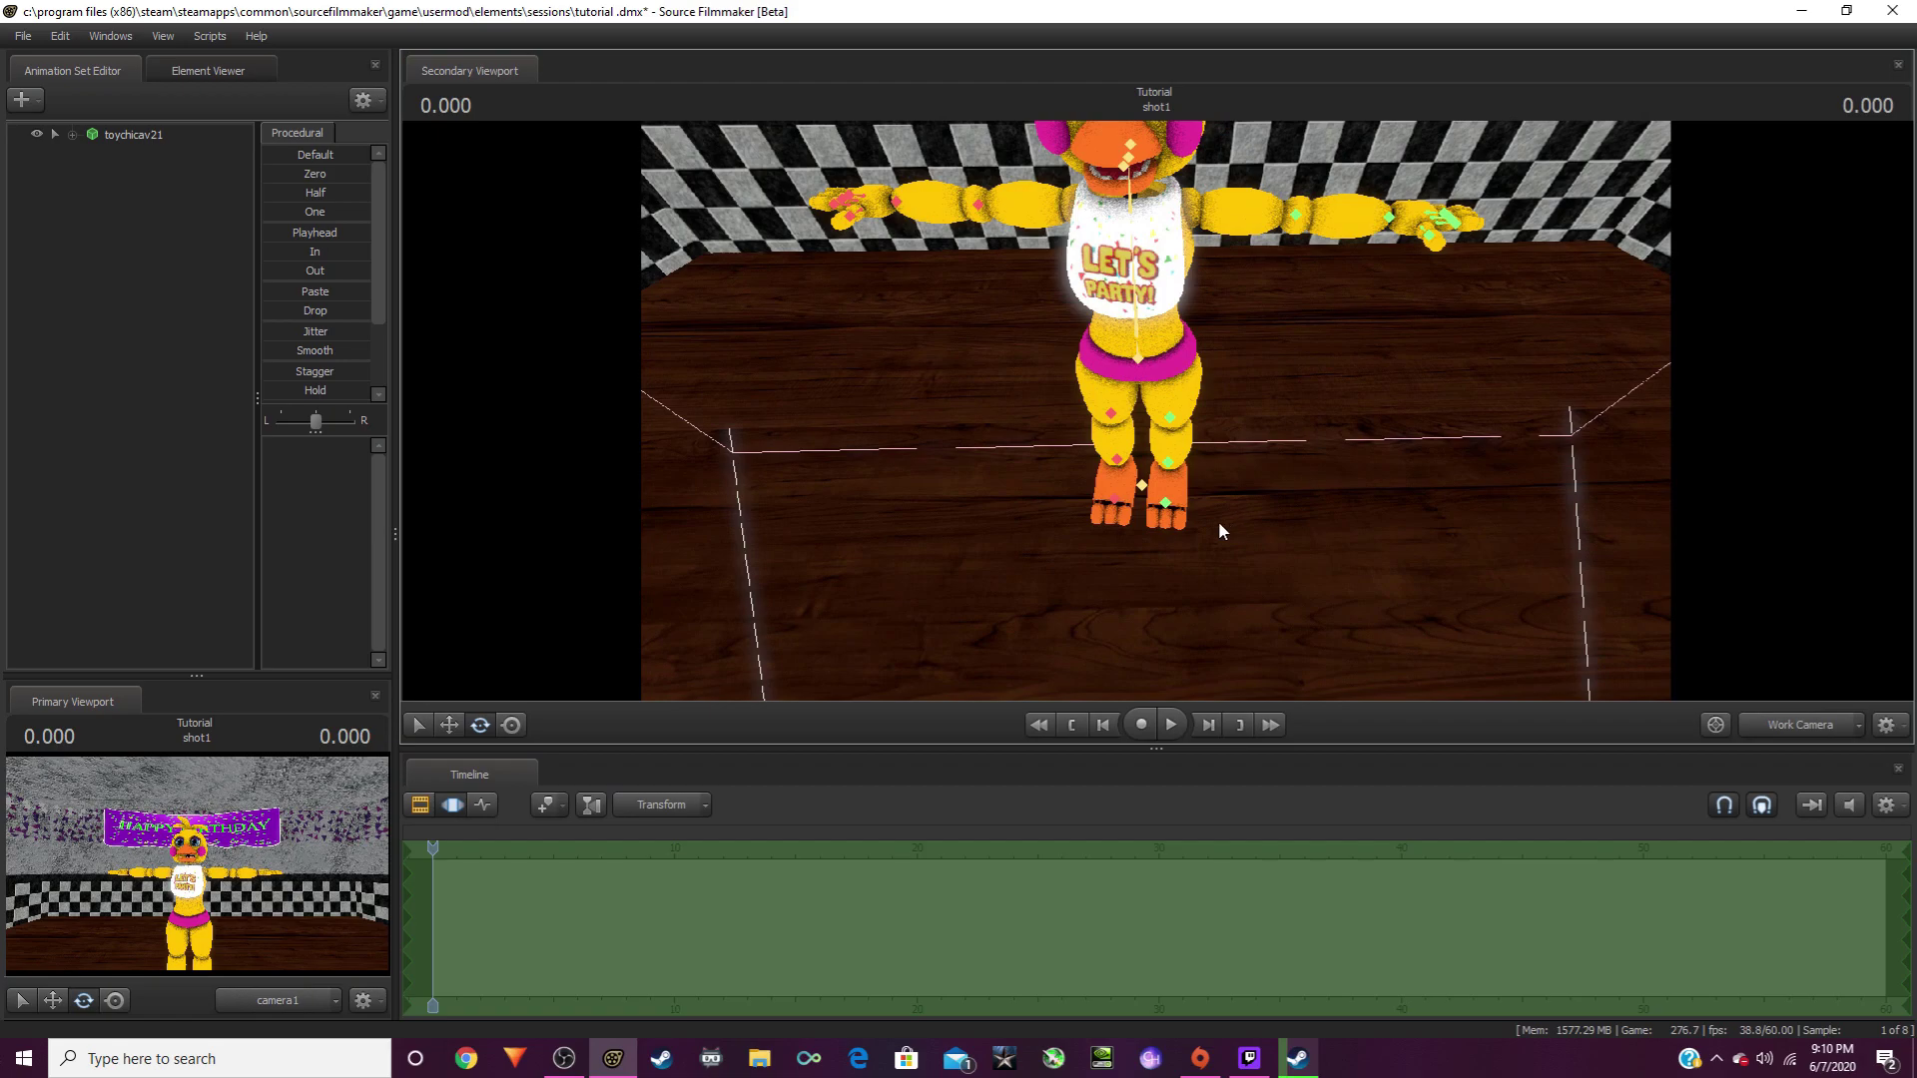
click(1142, 485)
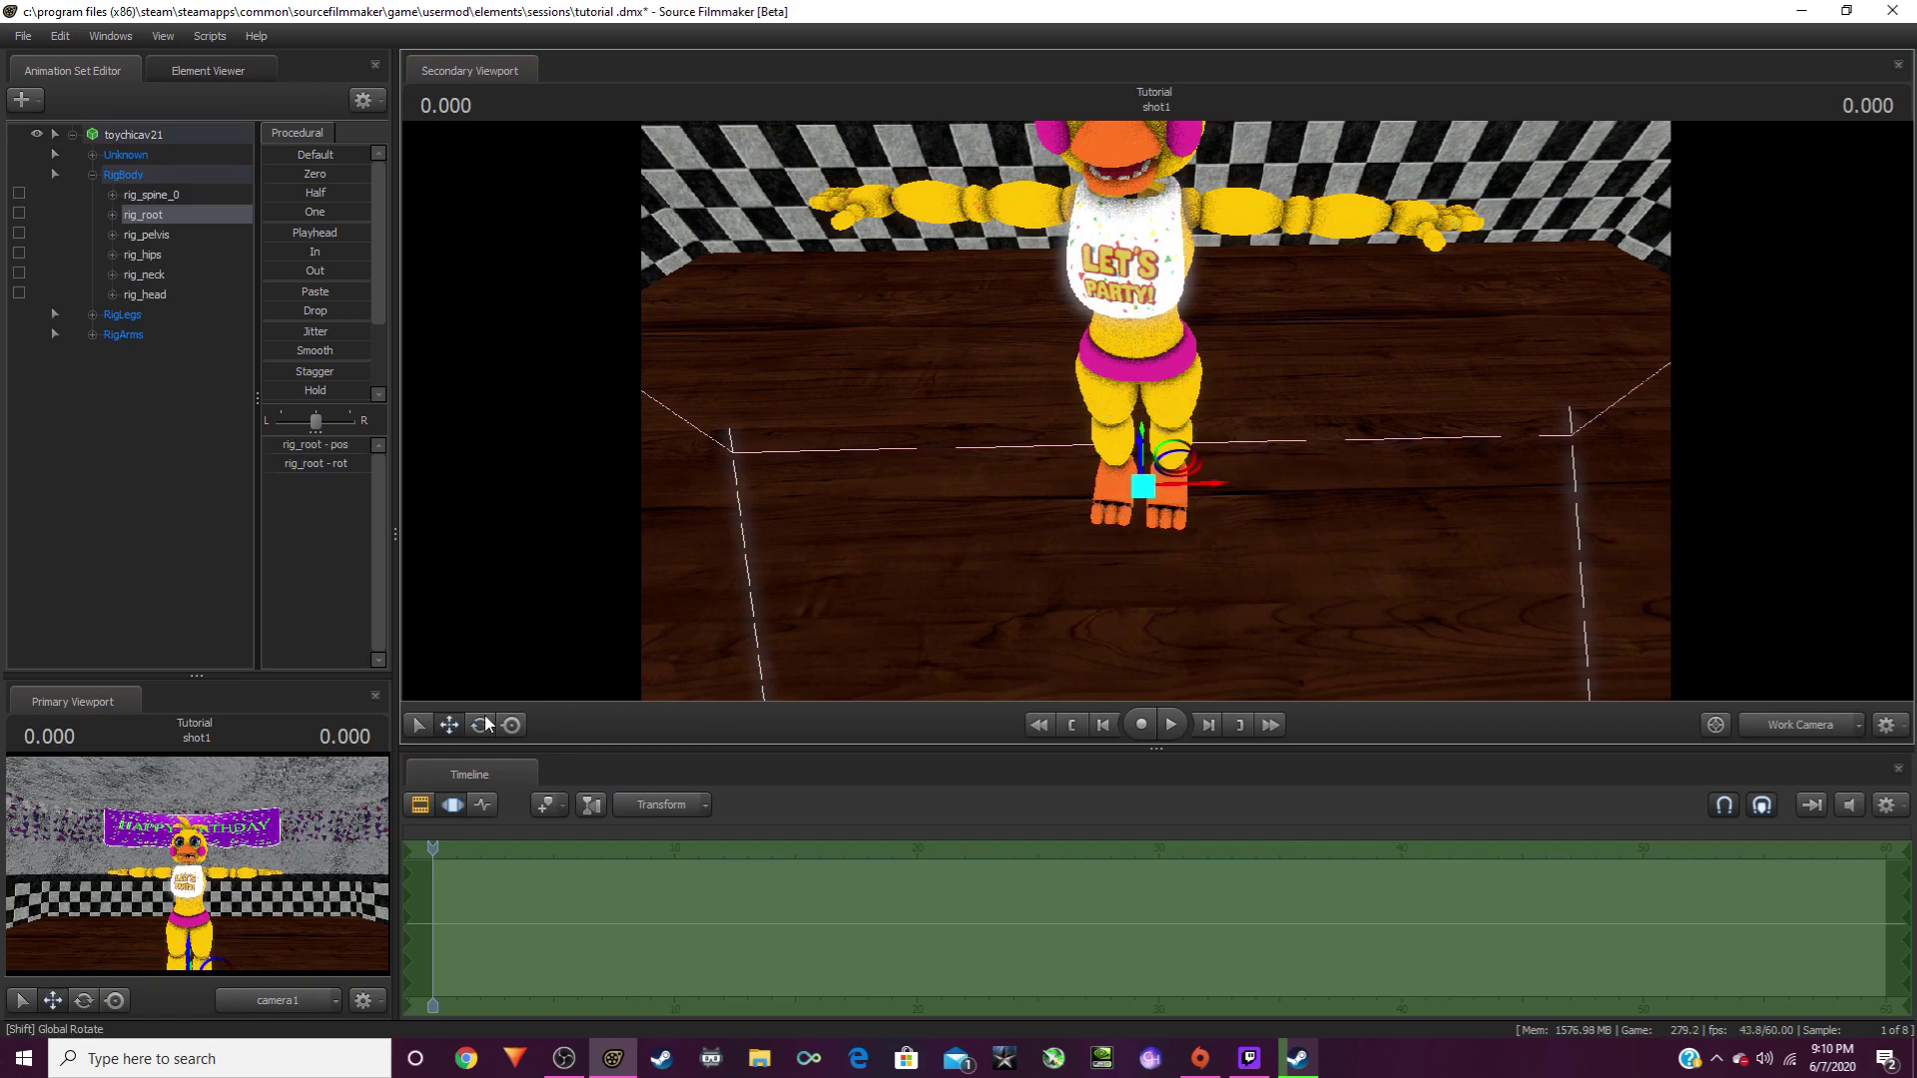
key(e)
drag(1187, 548, 1199, 538)
key(ctrl)
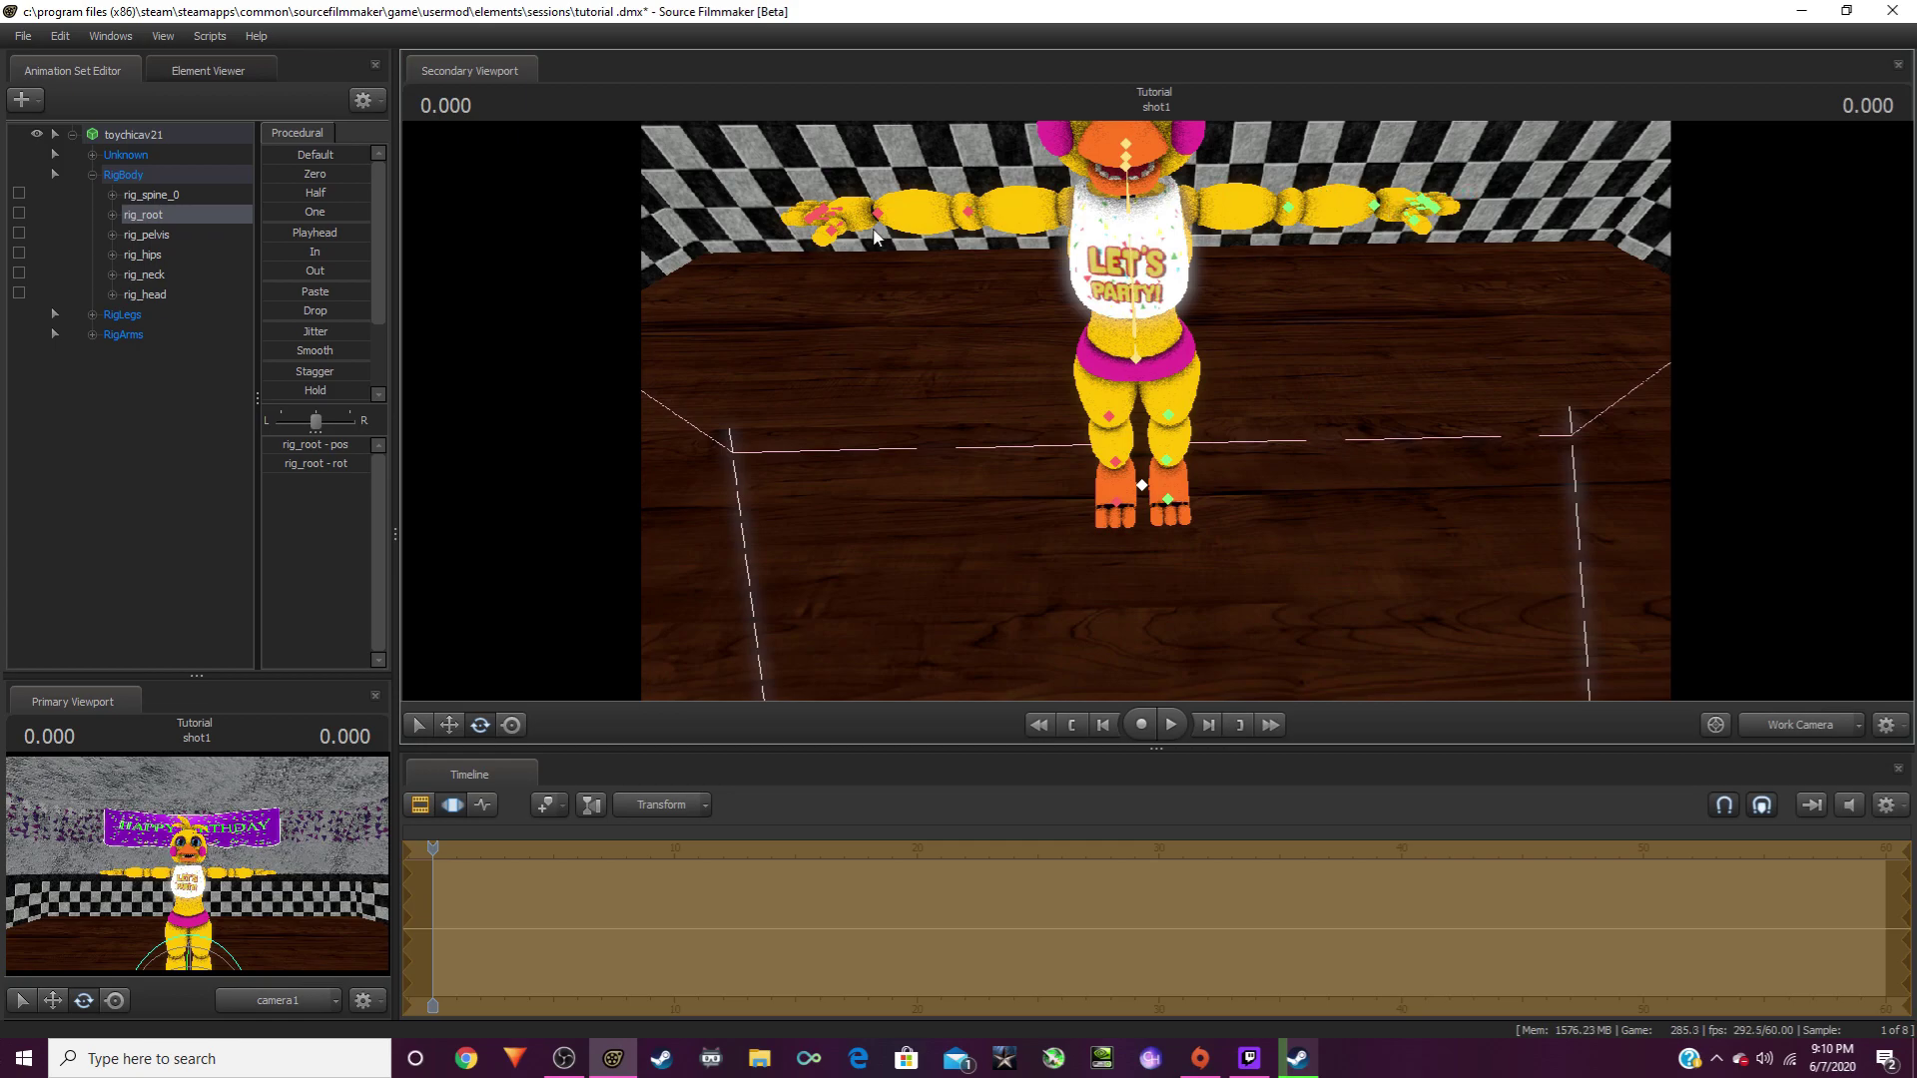
Step: Pose both arms down at the character's sides using the rig_hand_L and rig_hand_R controls
drag(879, 214, 719, 130)
drag(1155, 411, 1155, 489)
key(ctrl)
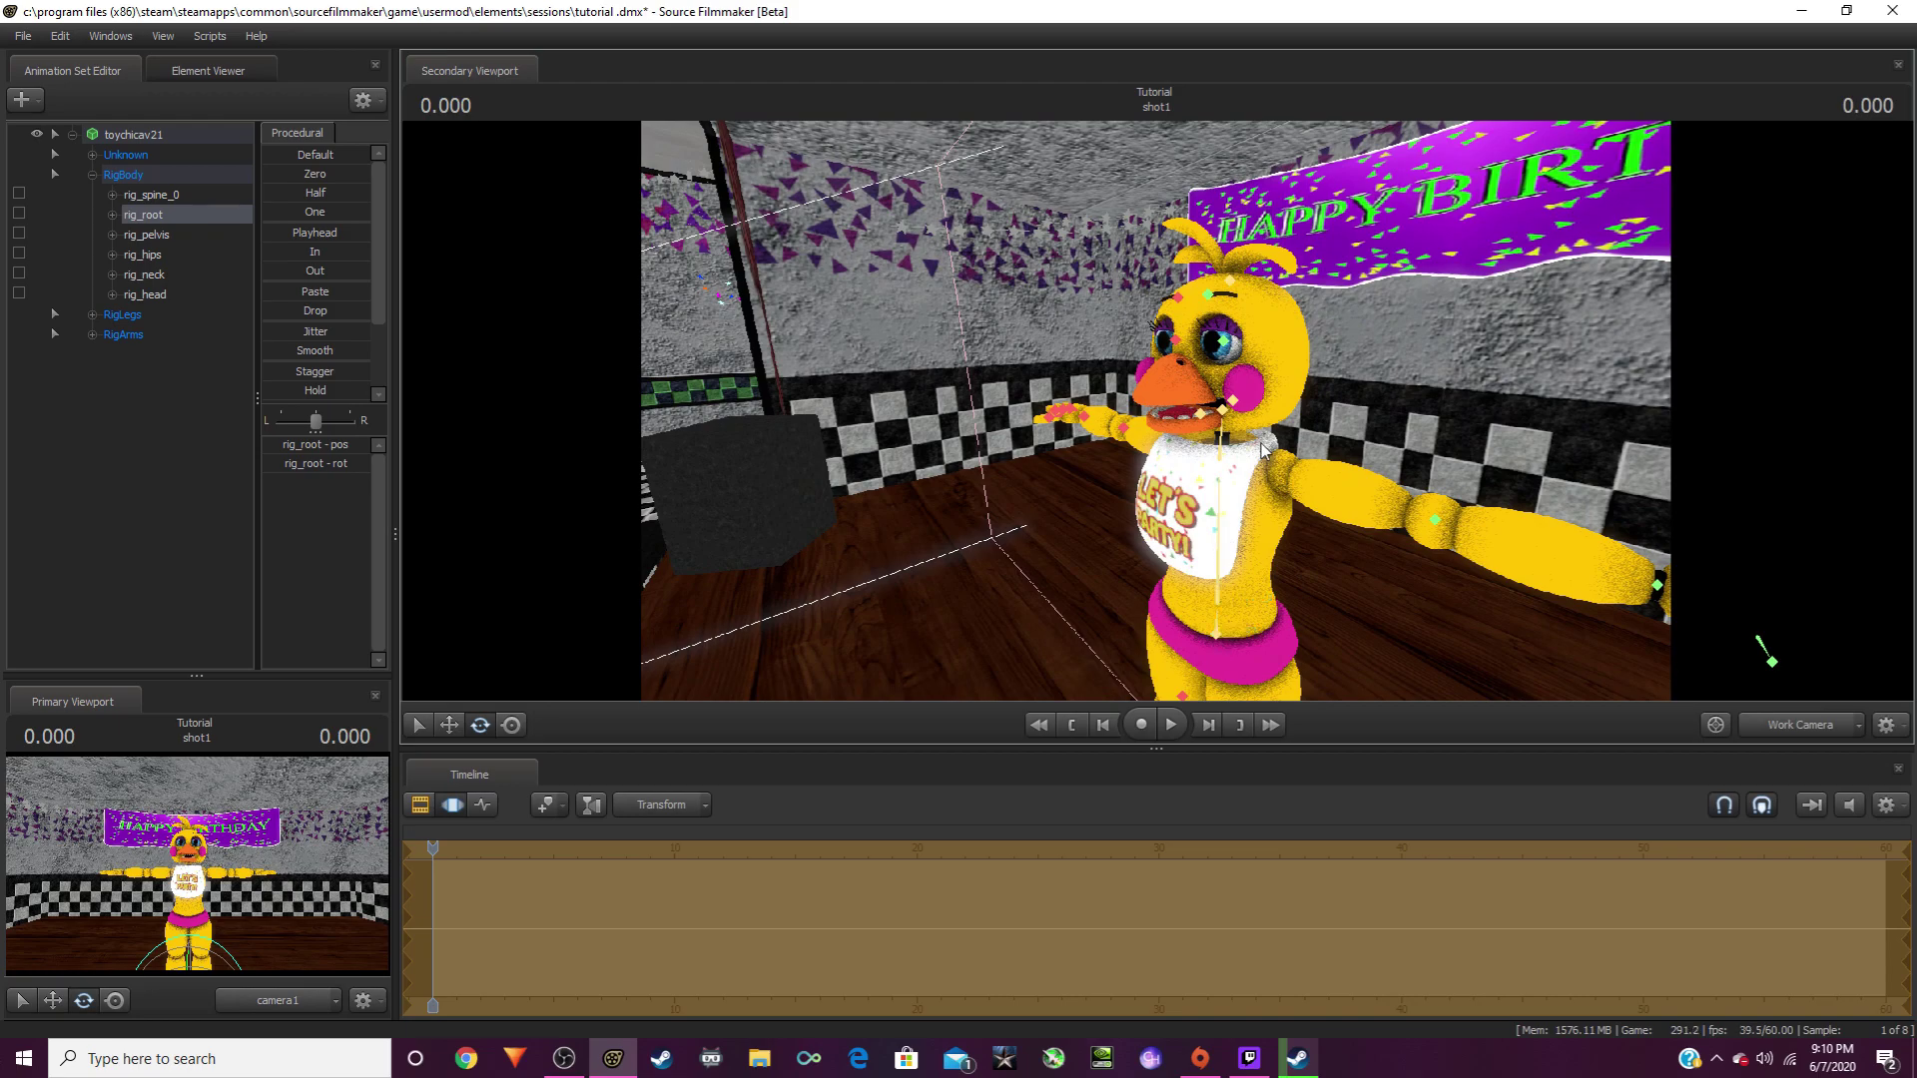
drag(1298, 332, 1518, 330)
drag(1198, 360, 1433, 419)
click(1461, 412)
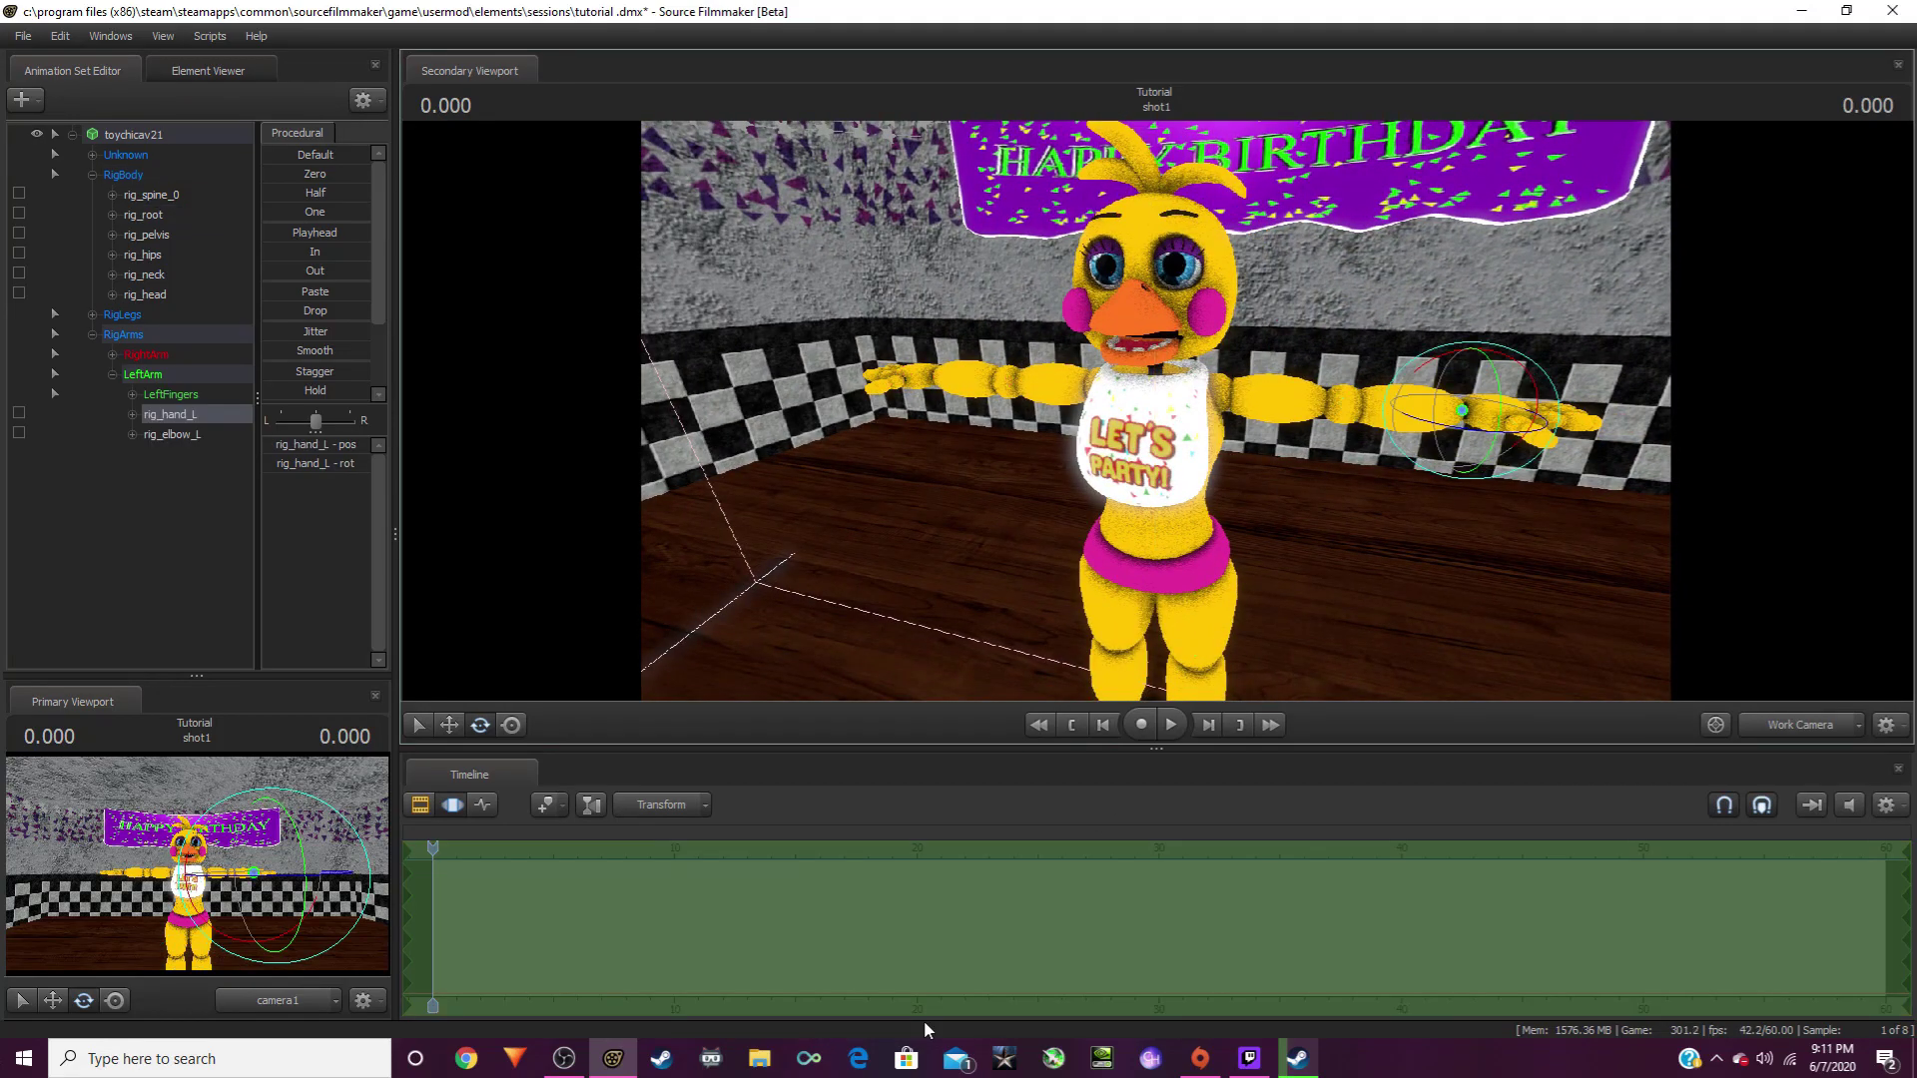
click(451, 725)
drag(1547, 439, 1354, 345)
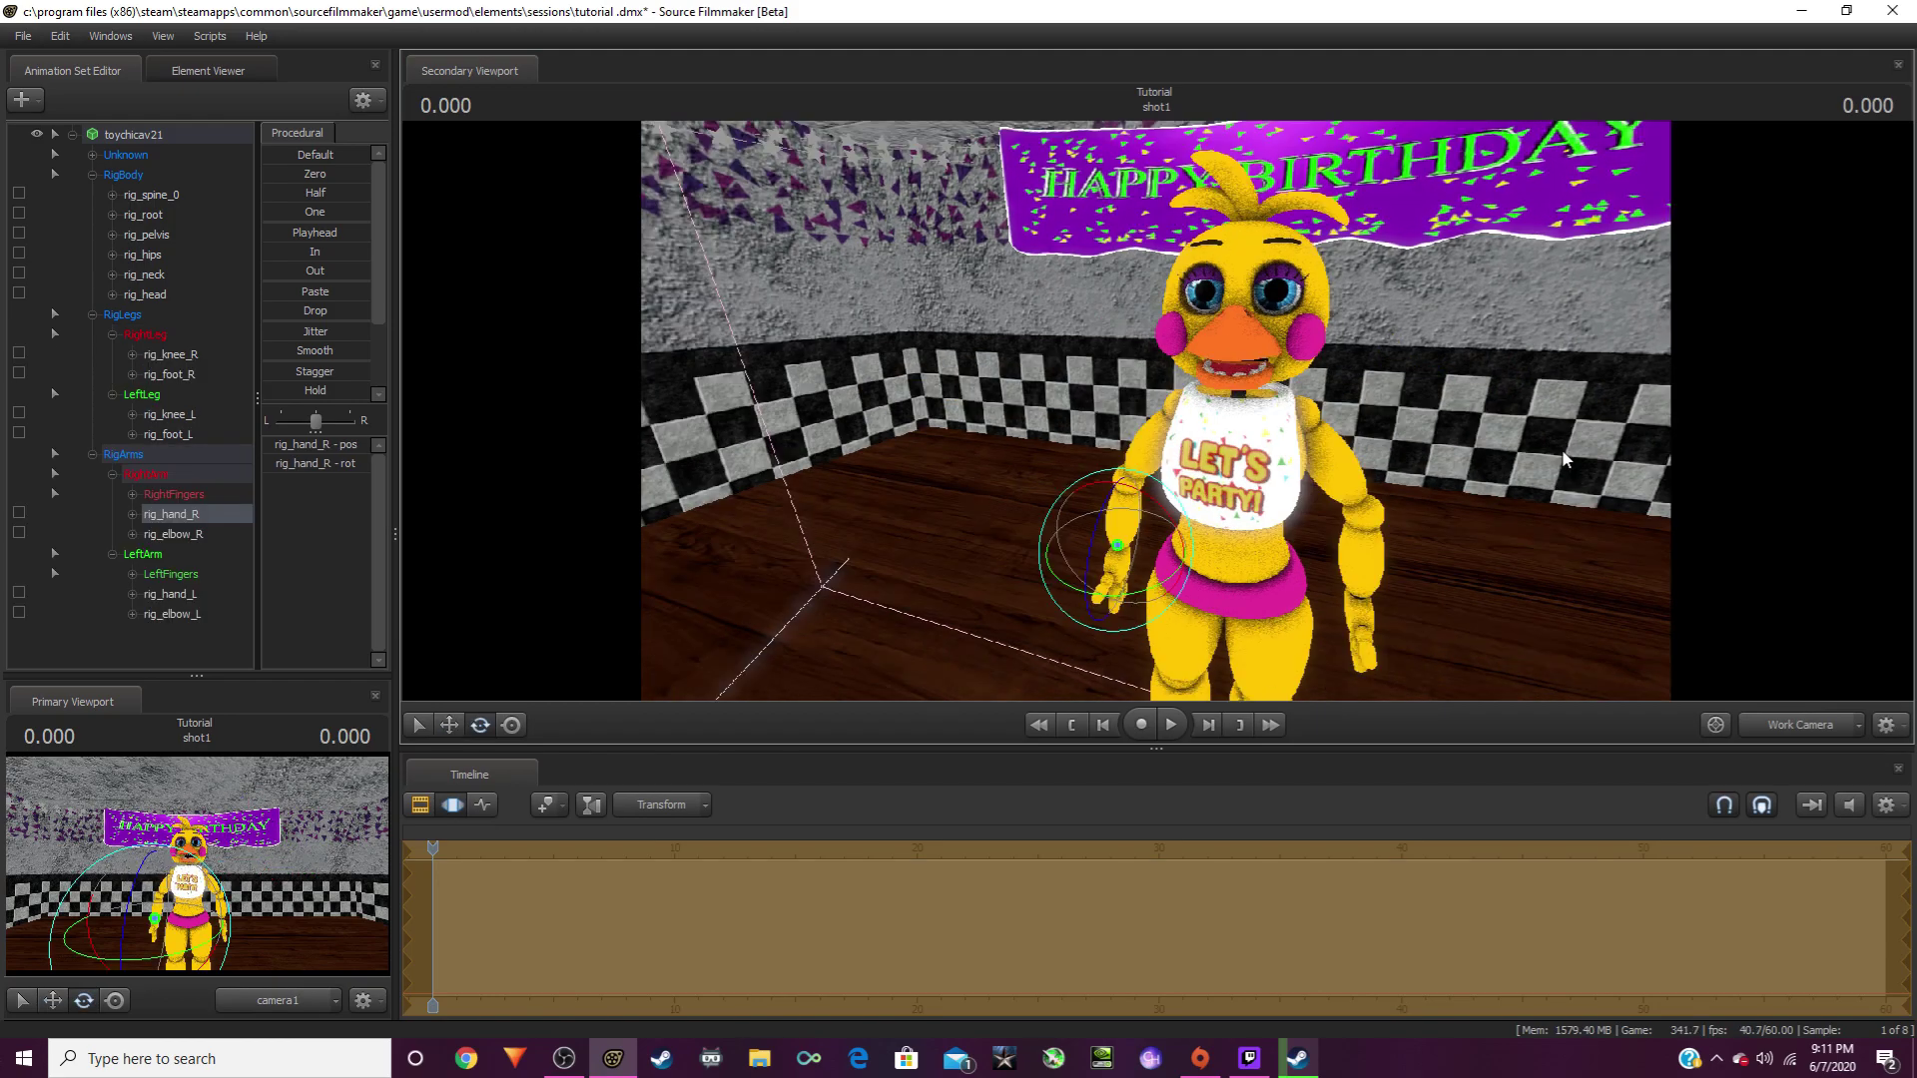
Step: Open the Graph Editor to show the rig_hand_R curves around the start of the shot
drag(1592, 504, 1398, 420)
drag(1155, 410, 998, 429)
middle_drag(1198, 424, 1192, 406)
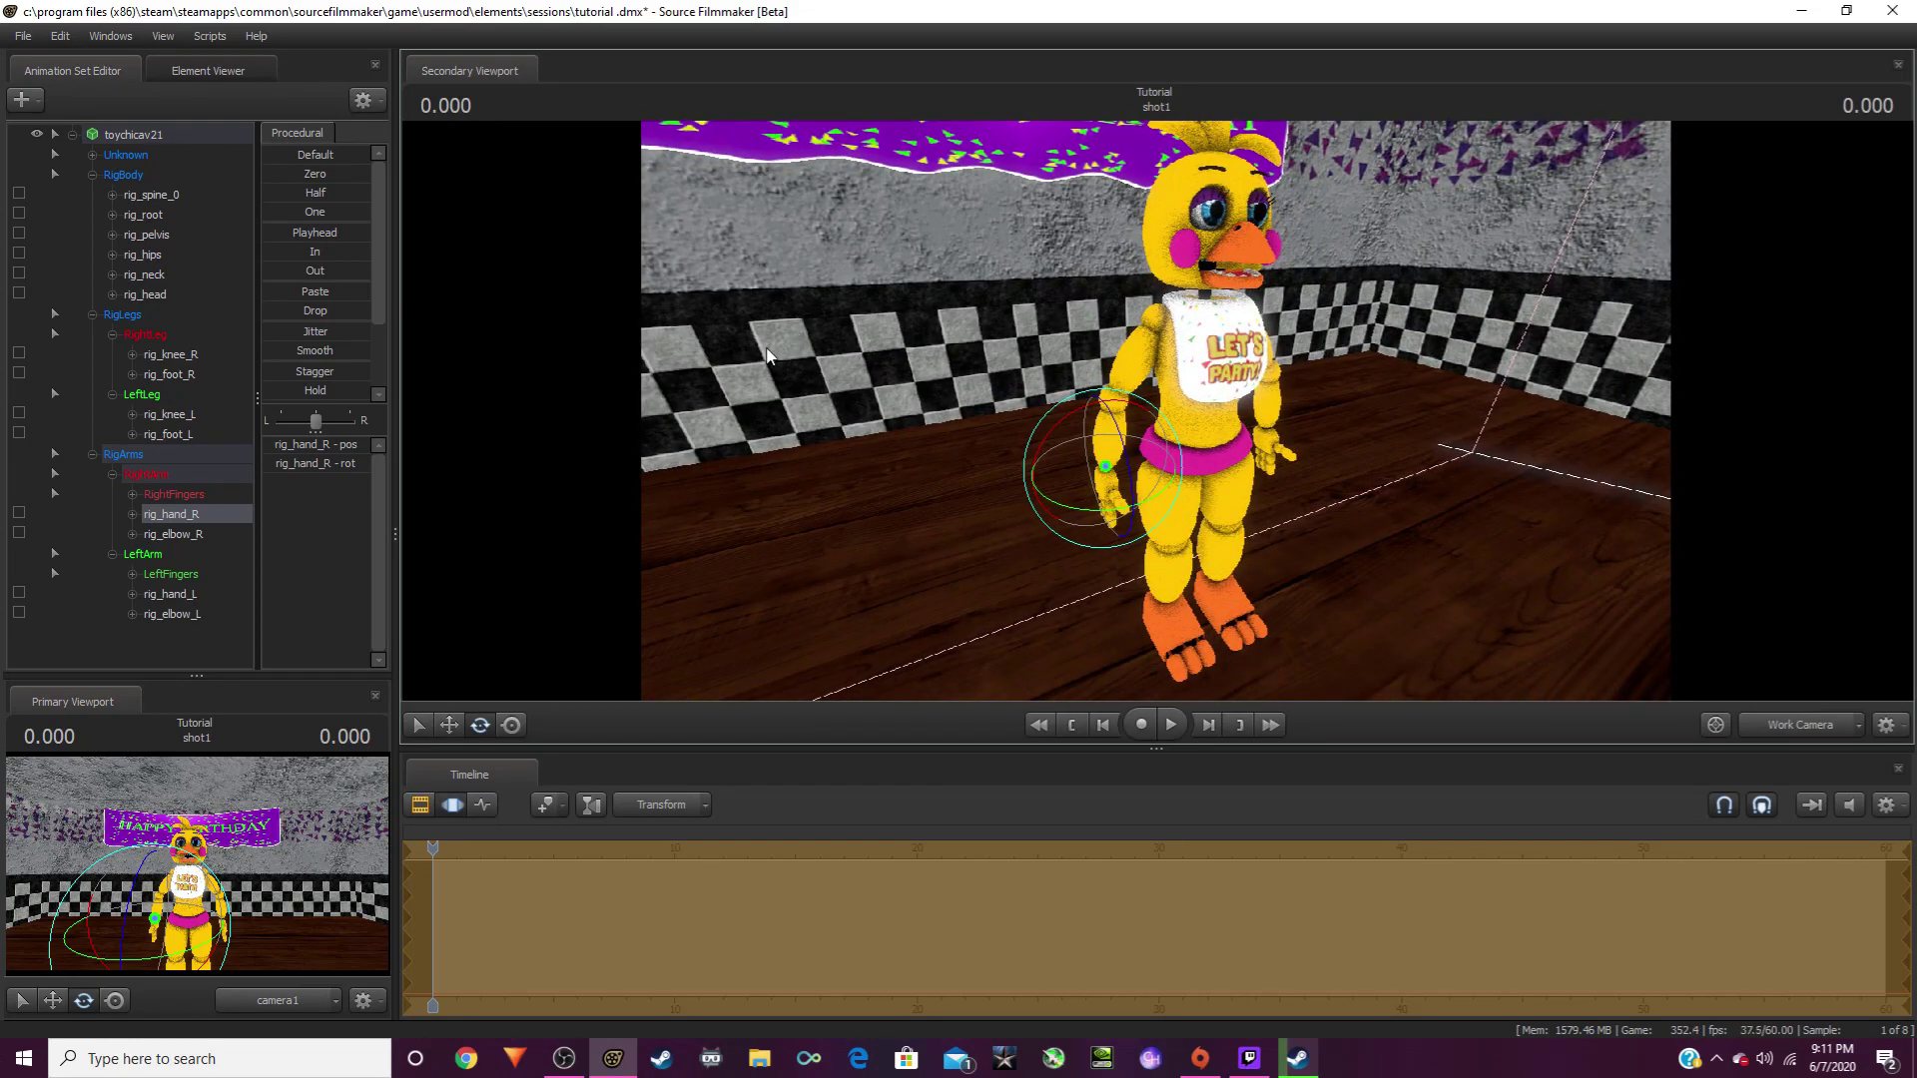
click(480, 804)
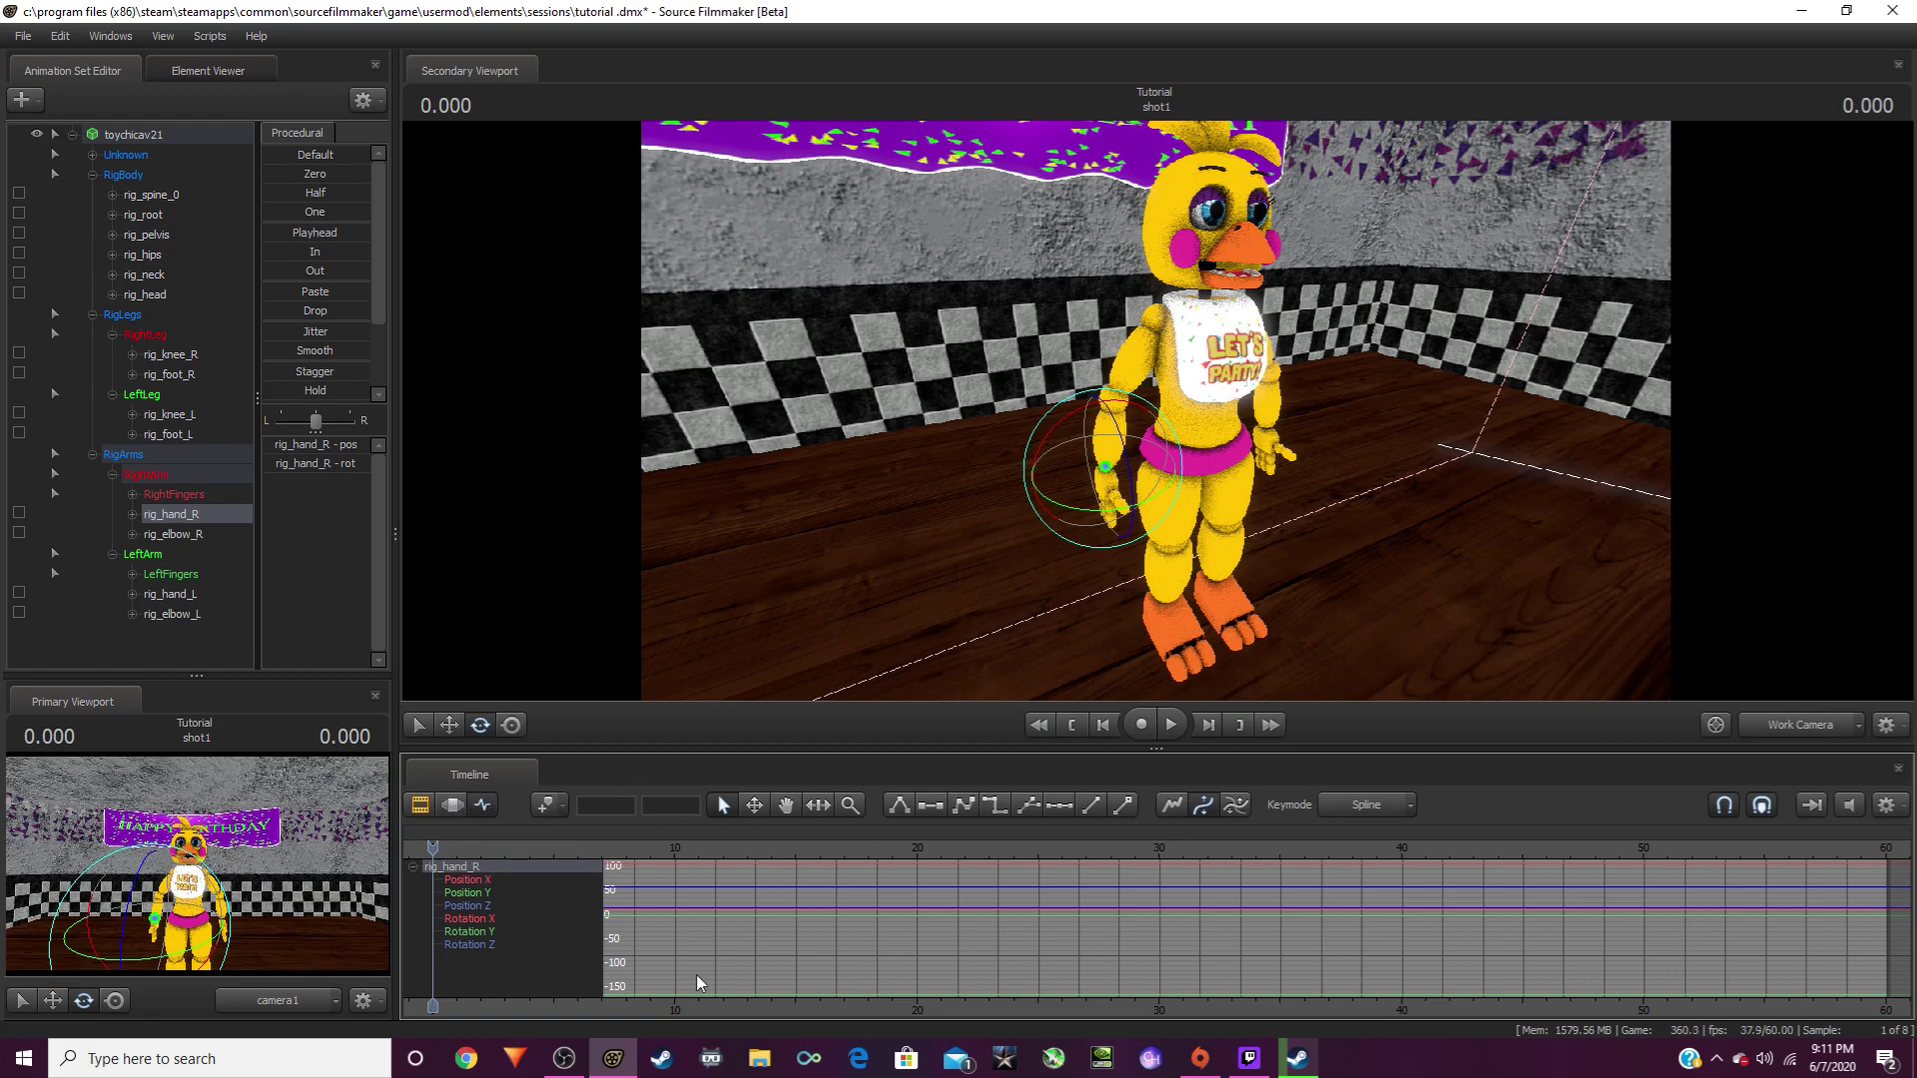
scroll(682, 1002, down, 3)
middle_drag(682, 1003, 1005, 1007)
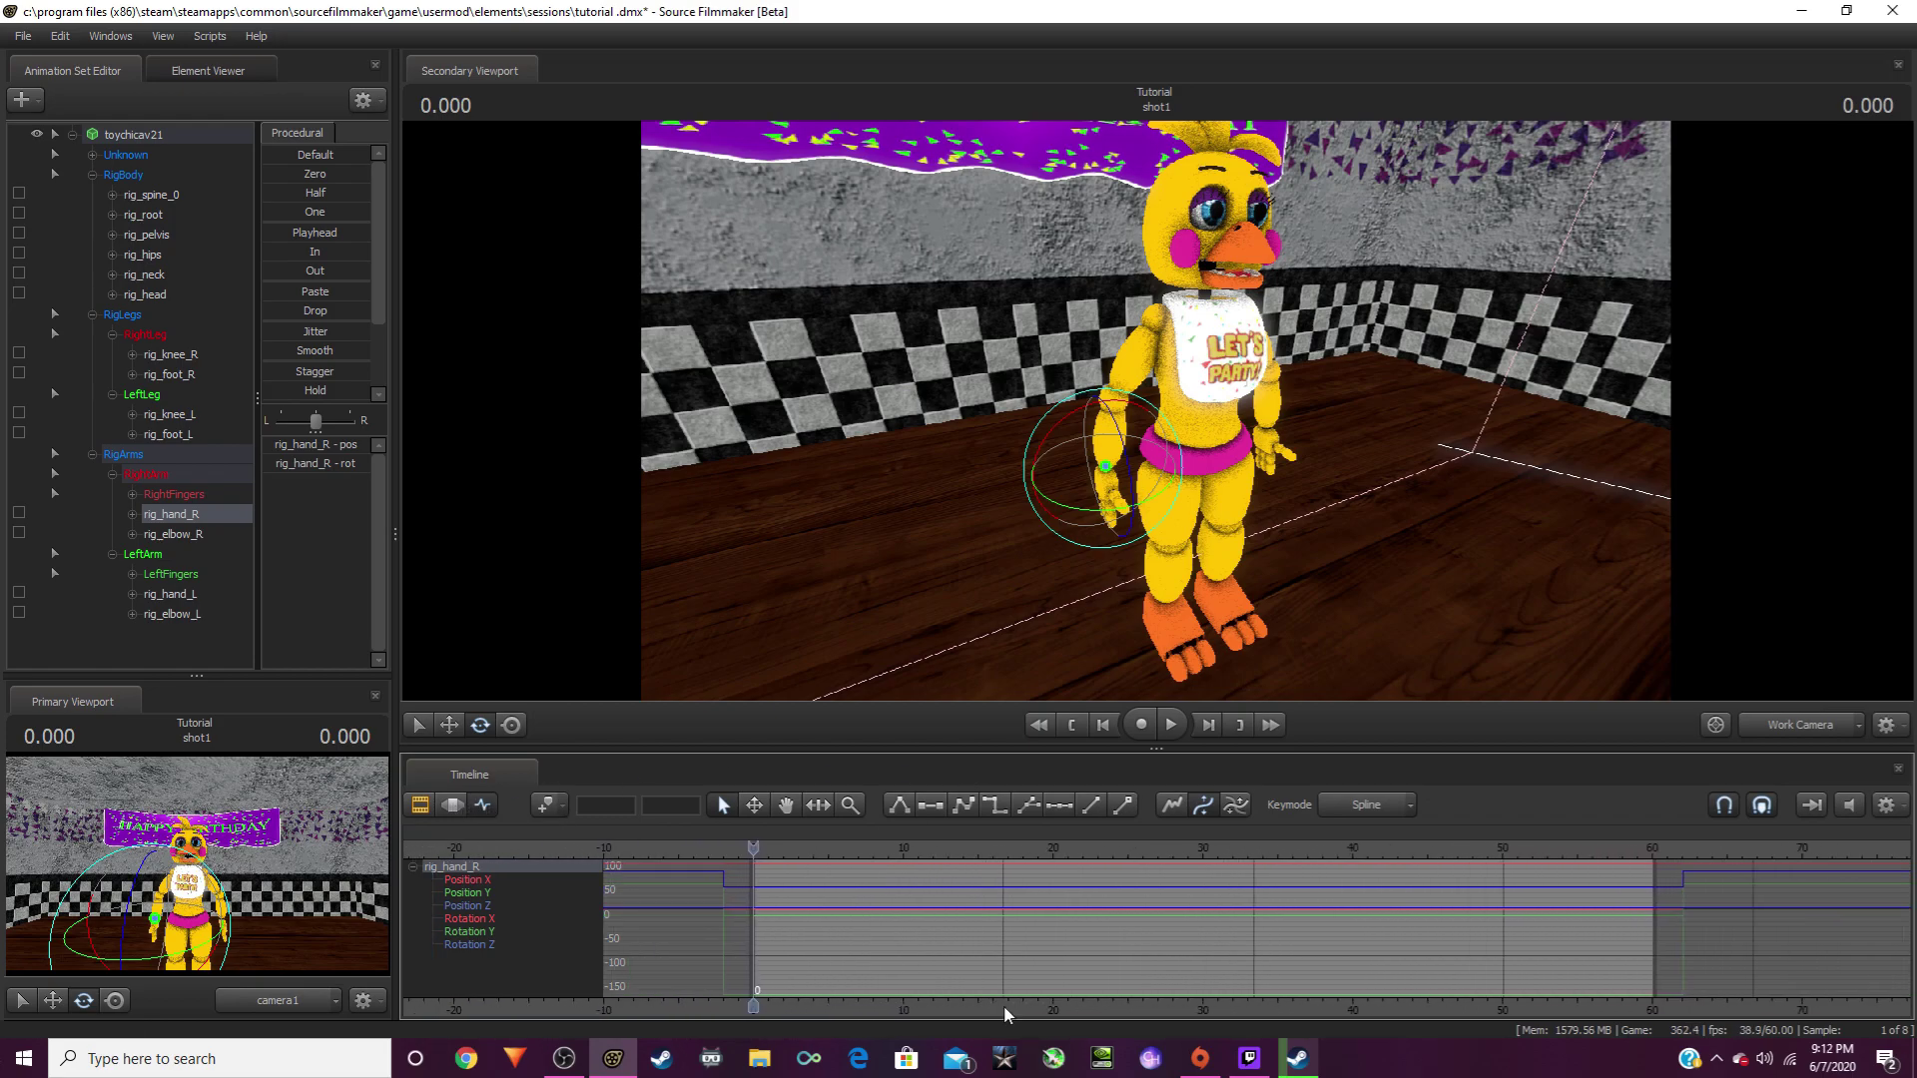
scroll(1003, 1004, up, 4)
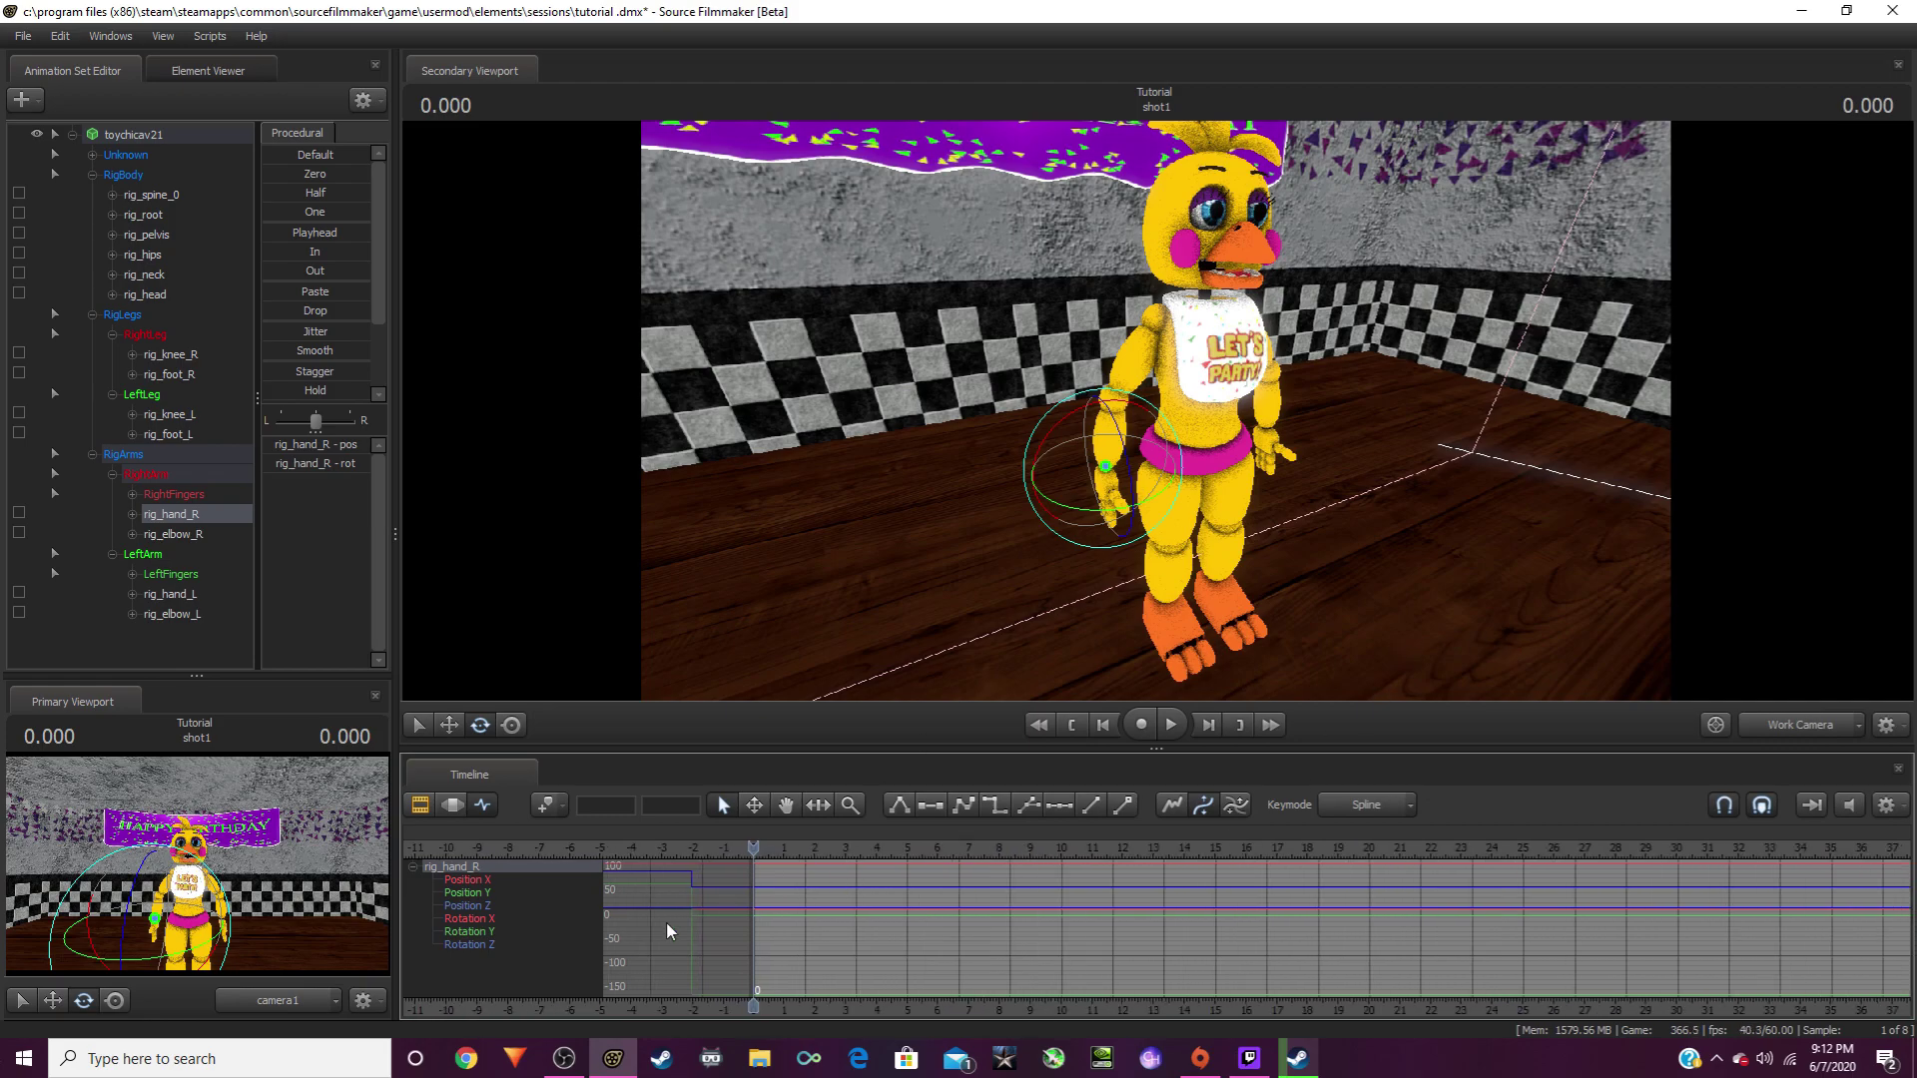
Step: Select the rig_spine_0 control and rotate it slightly to set its first keyframe at frame 0
alt+drag(1441, 565, 1193, 422)
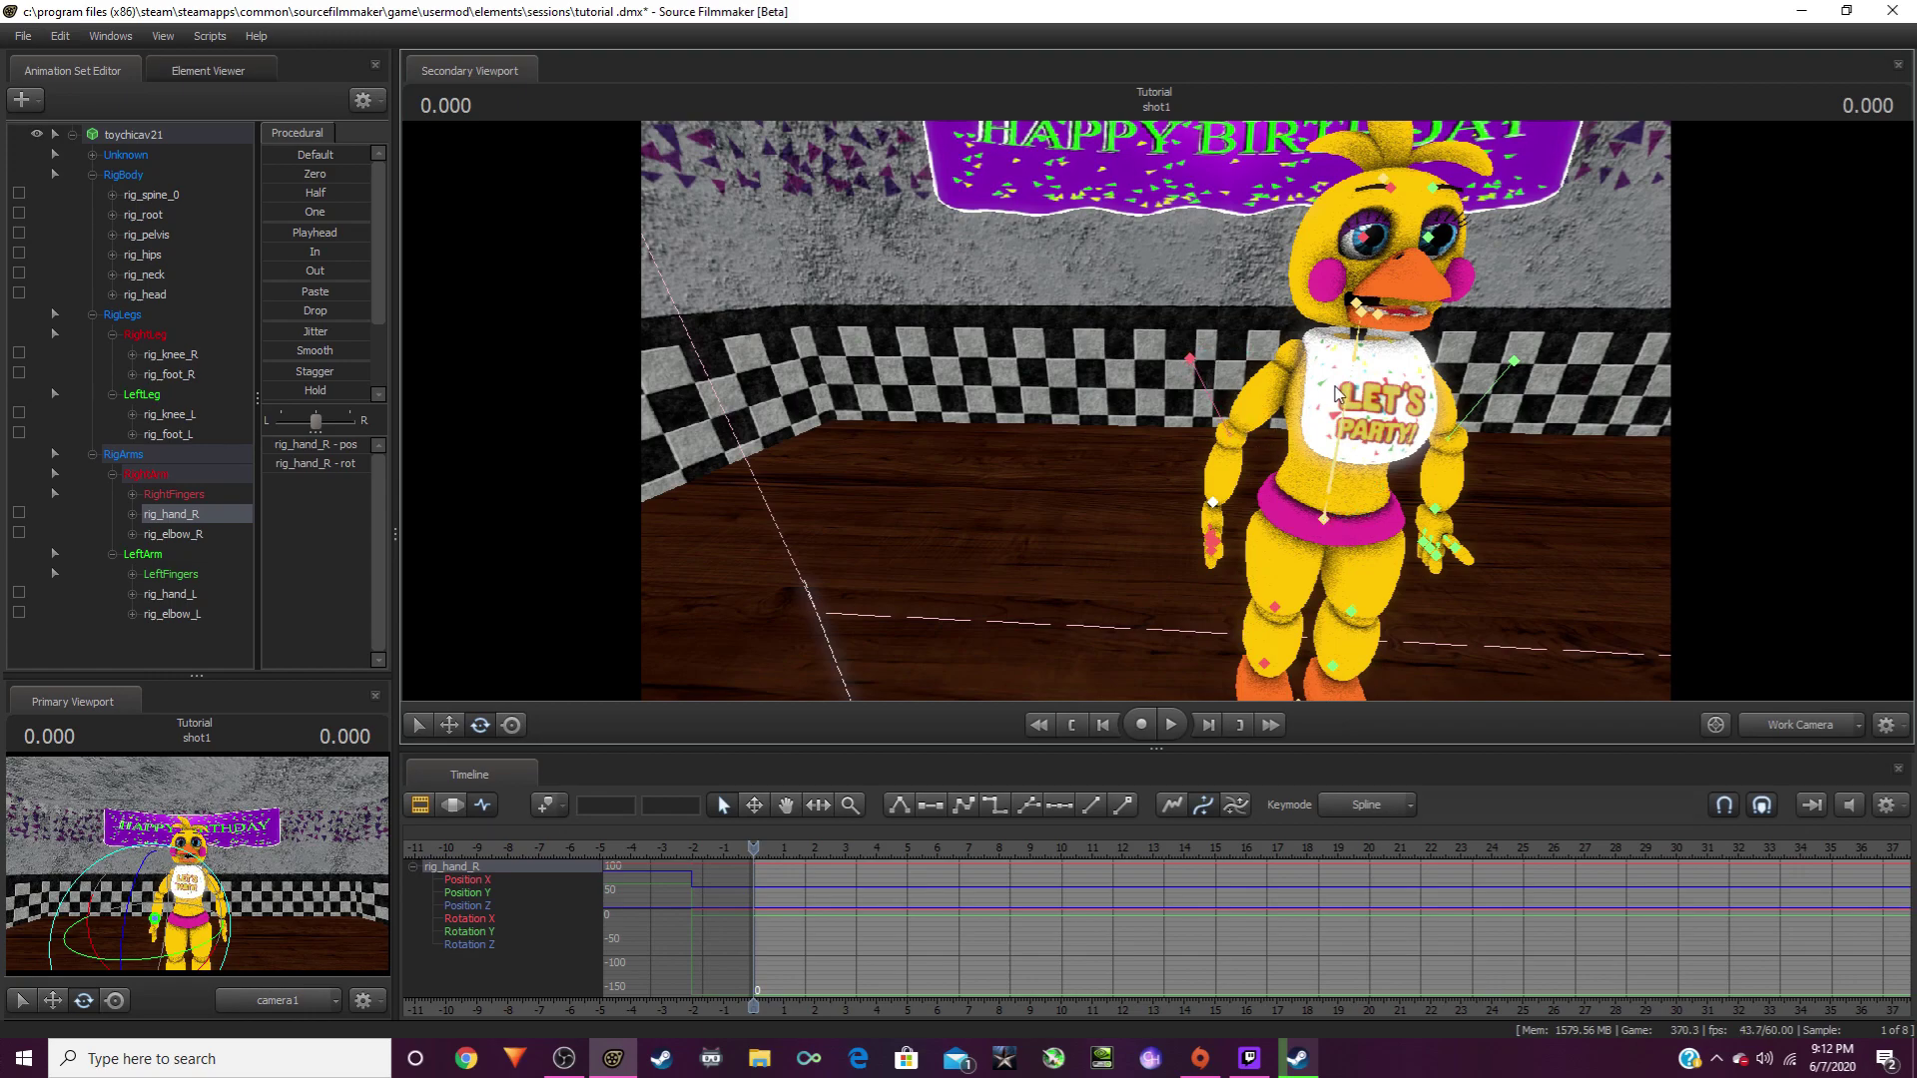
click(1341, 431)
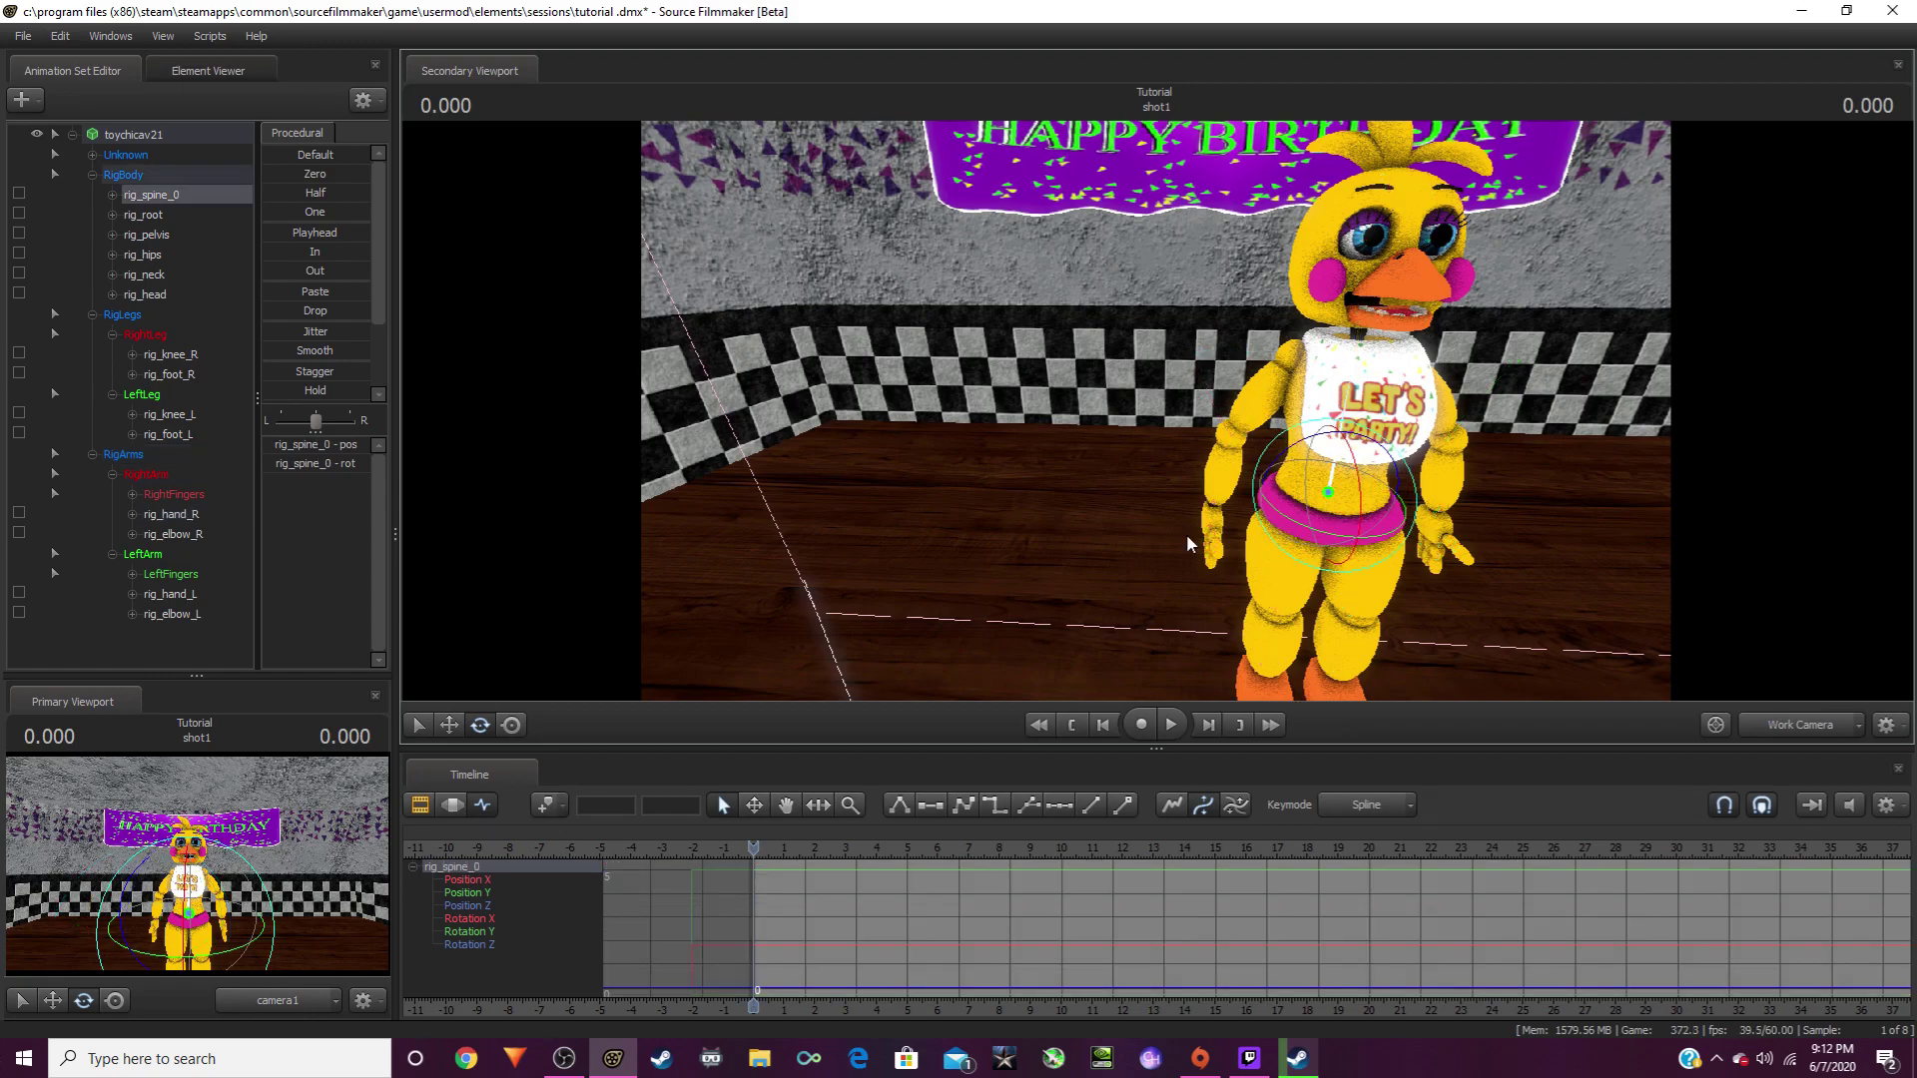
alt+drag(1187, 544, 1298, 619)
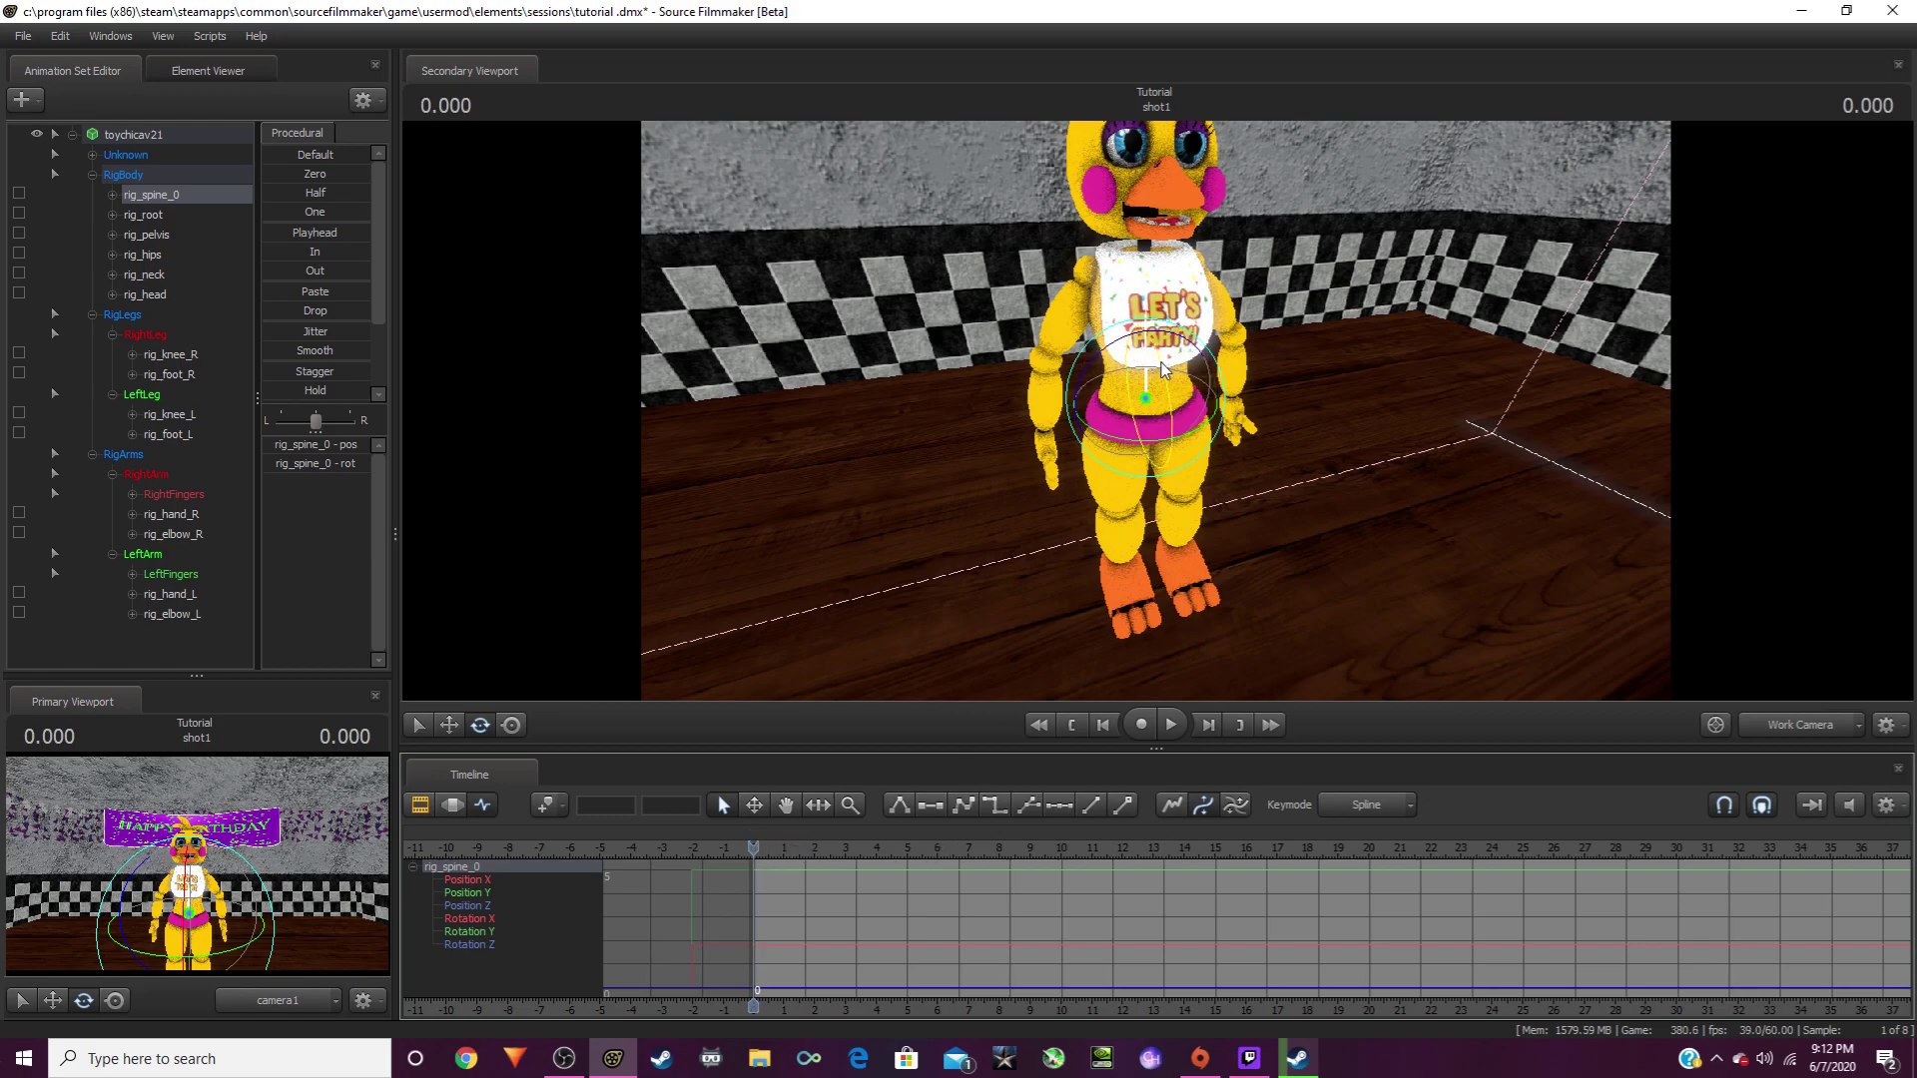
drag(1160, 360, 1171, 375)
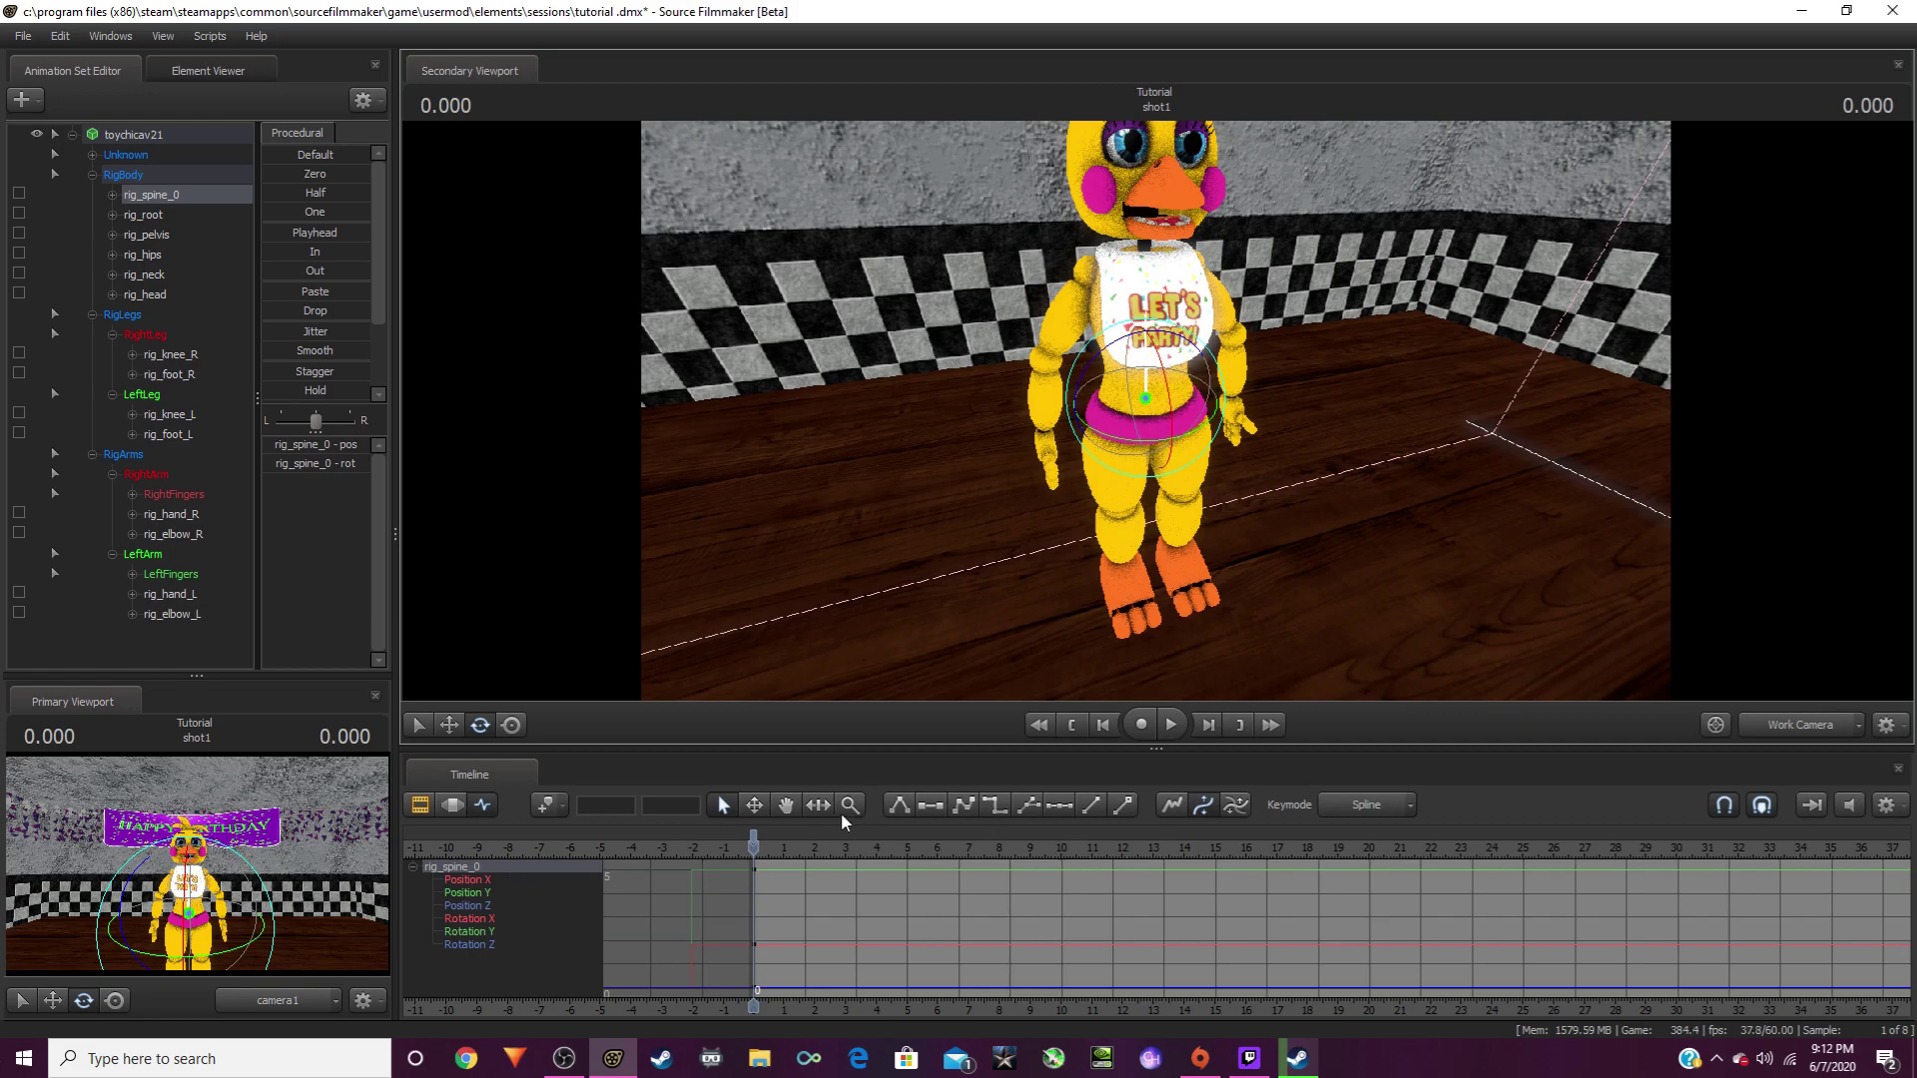
Step: Add a rig_spine_0 keyframe at 1.450 seconds with the upper body leaning slightly back
scroll(809, 1014, up, 3)
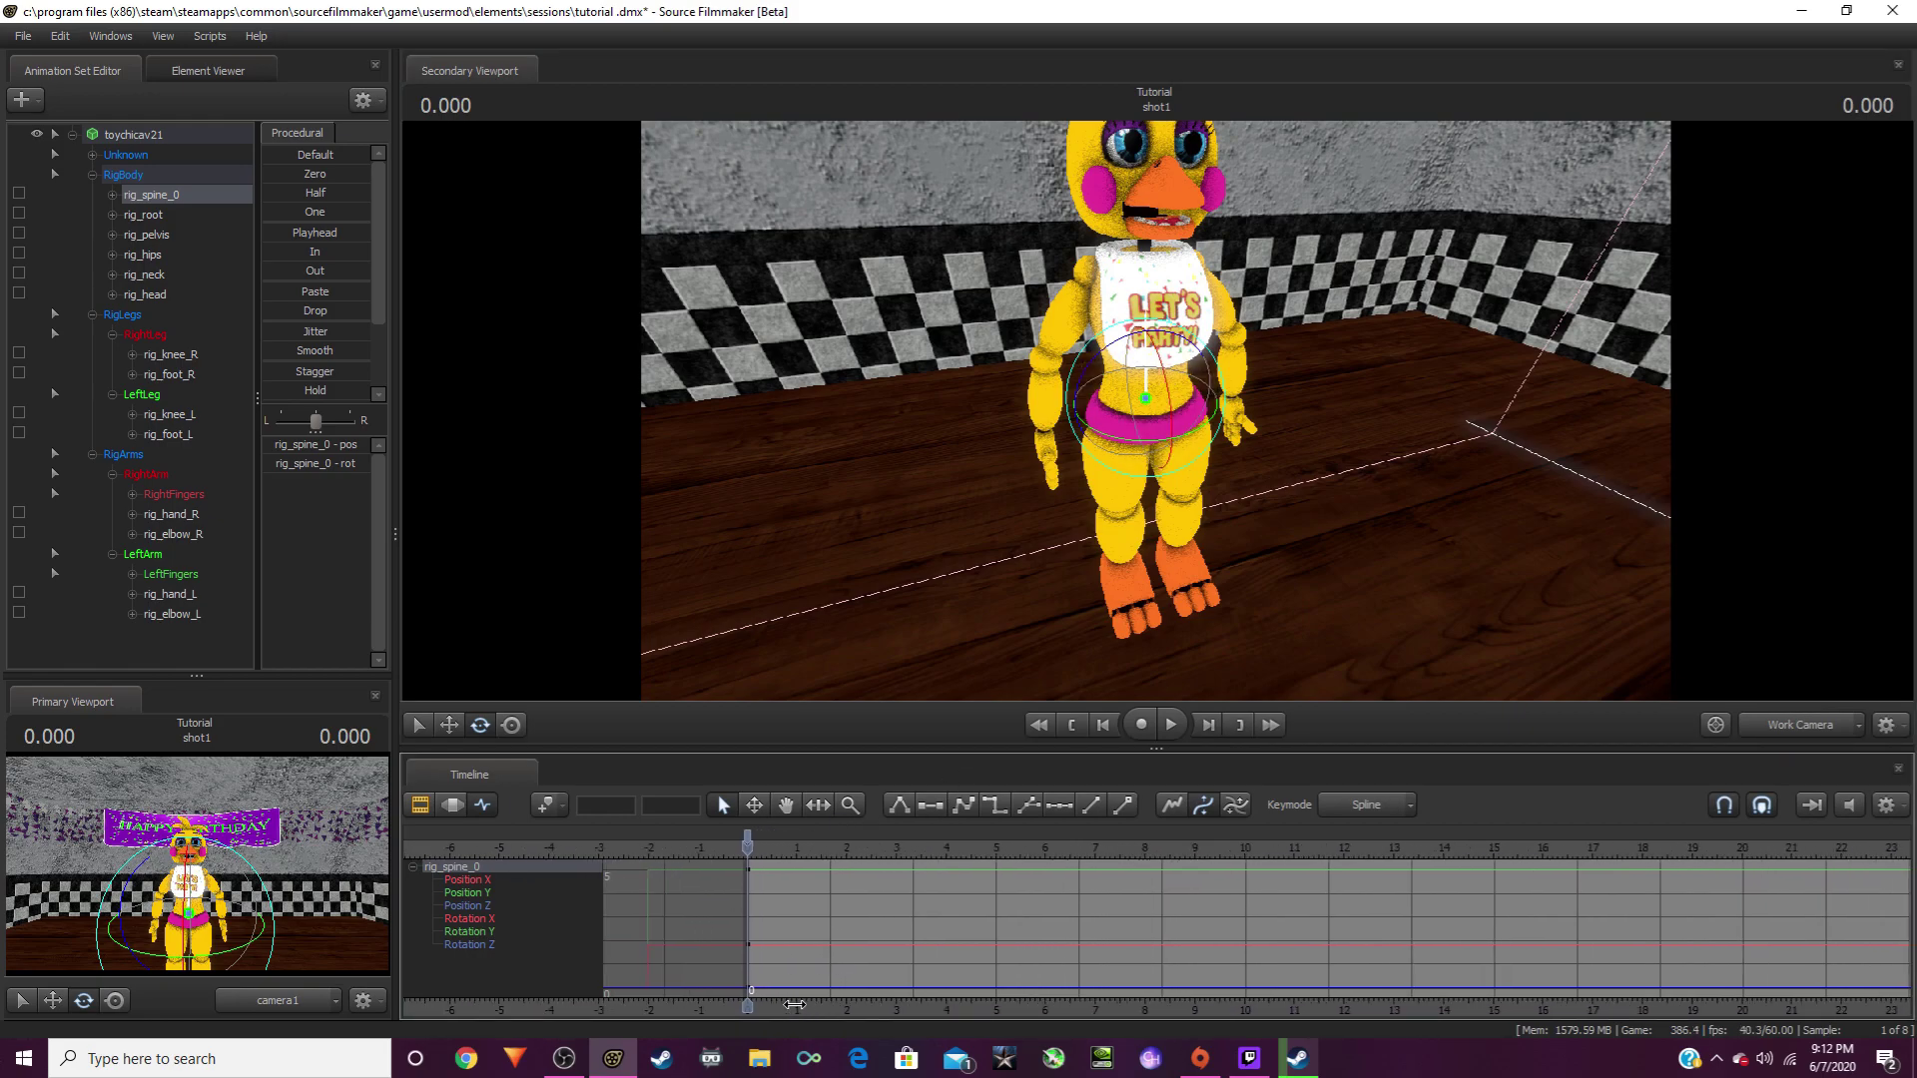
drag(643, 846, 713, 852)
scroll(751, 1010, up, 8)
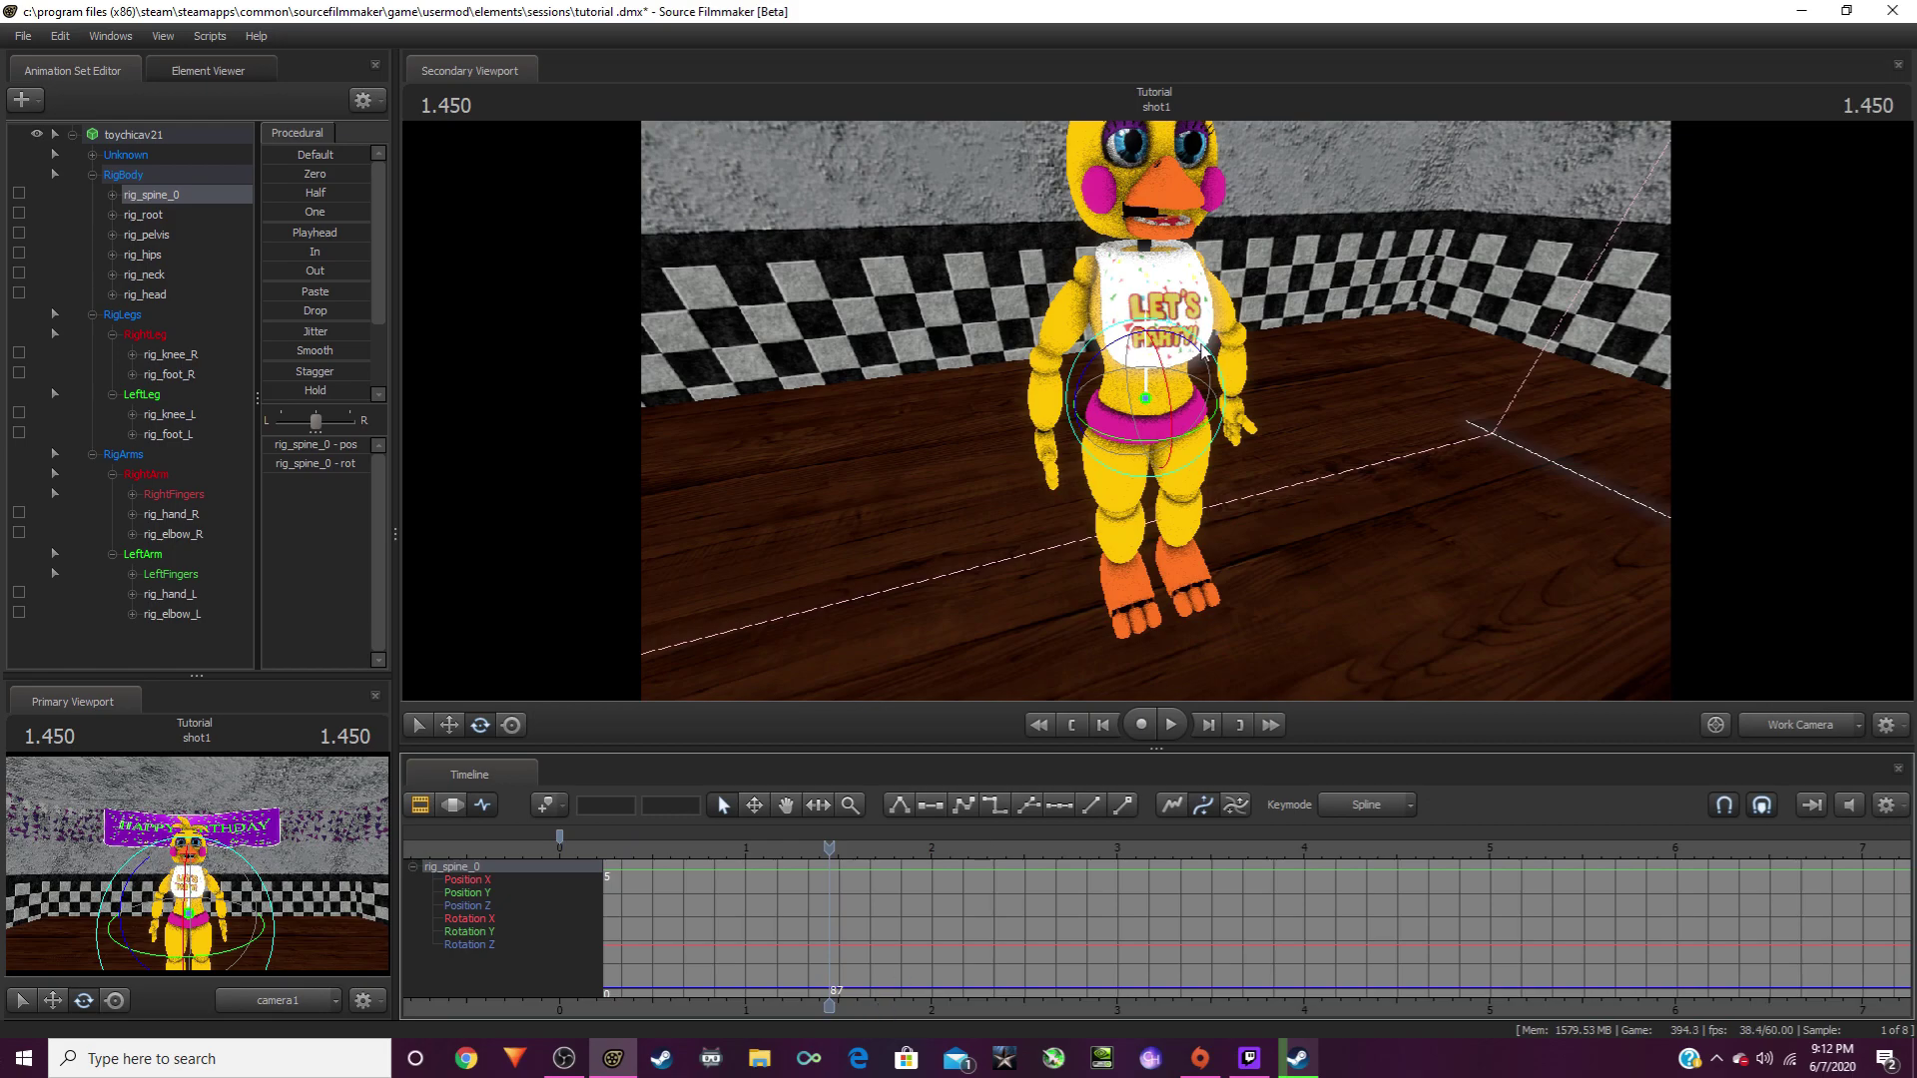
drag(1164, 361, 1159, 361)
scroll(904, 1009, down, 5)
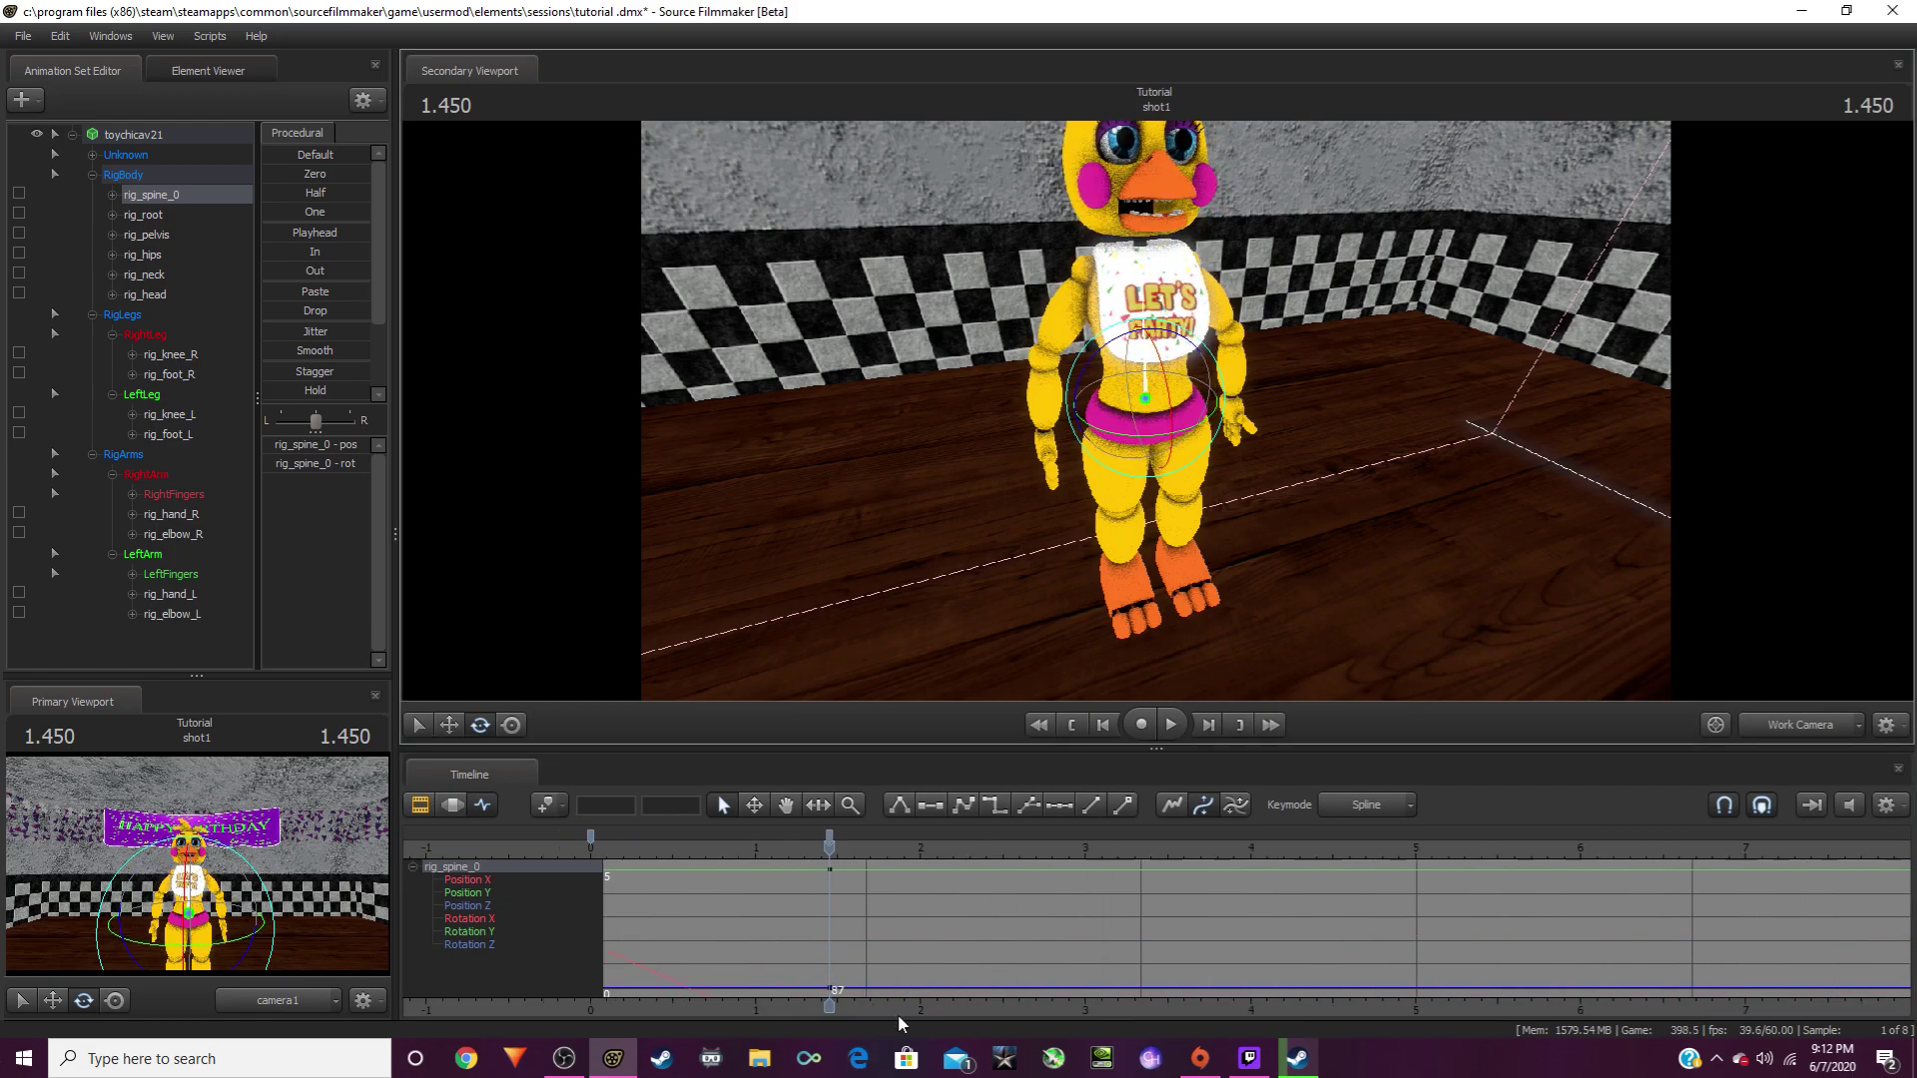
Step: Add a rig_spine_0 keyframe at 3.983 seconds with the body leaning forward, and play the animation from the start
drag(829, 847, 1060, 871)
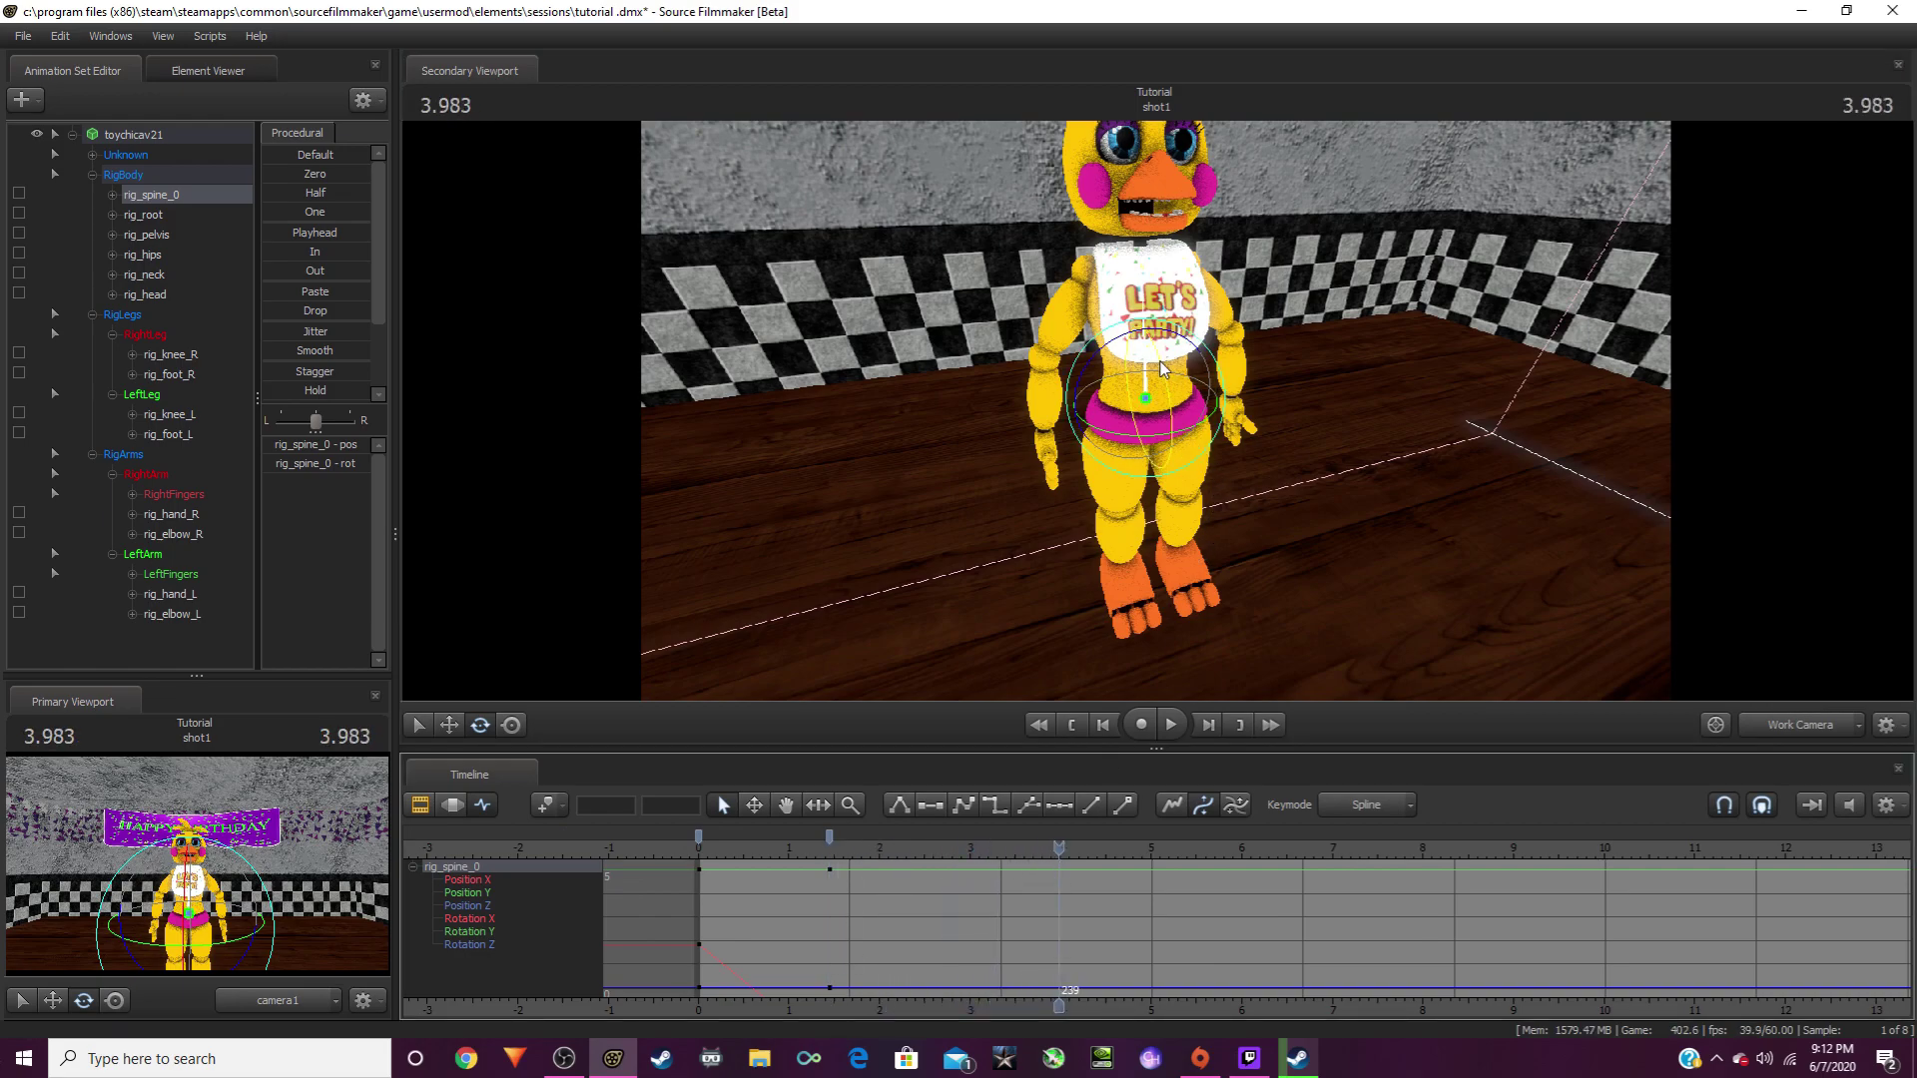
drag(1166, 367, 1170, 370)
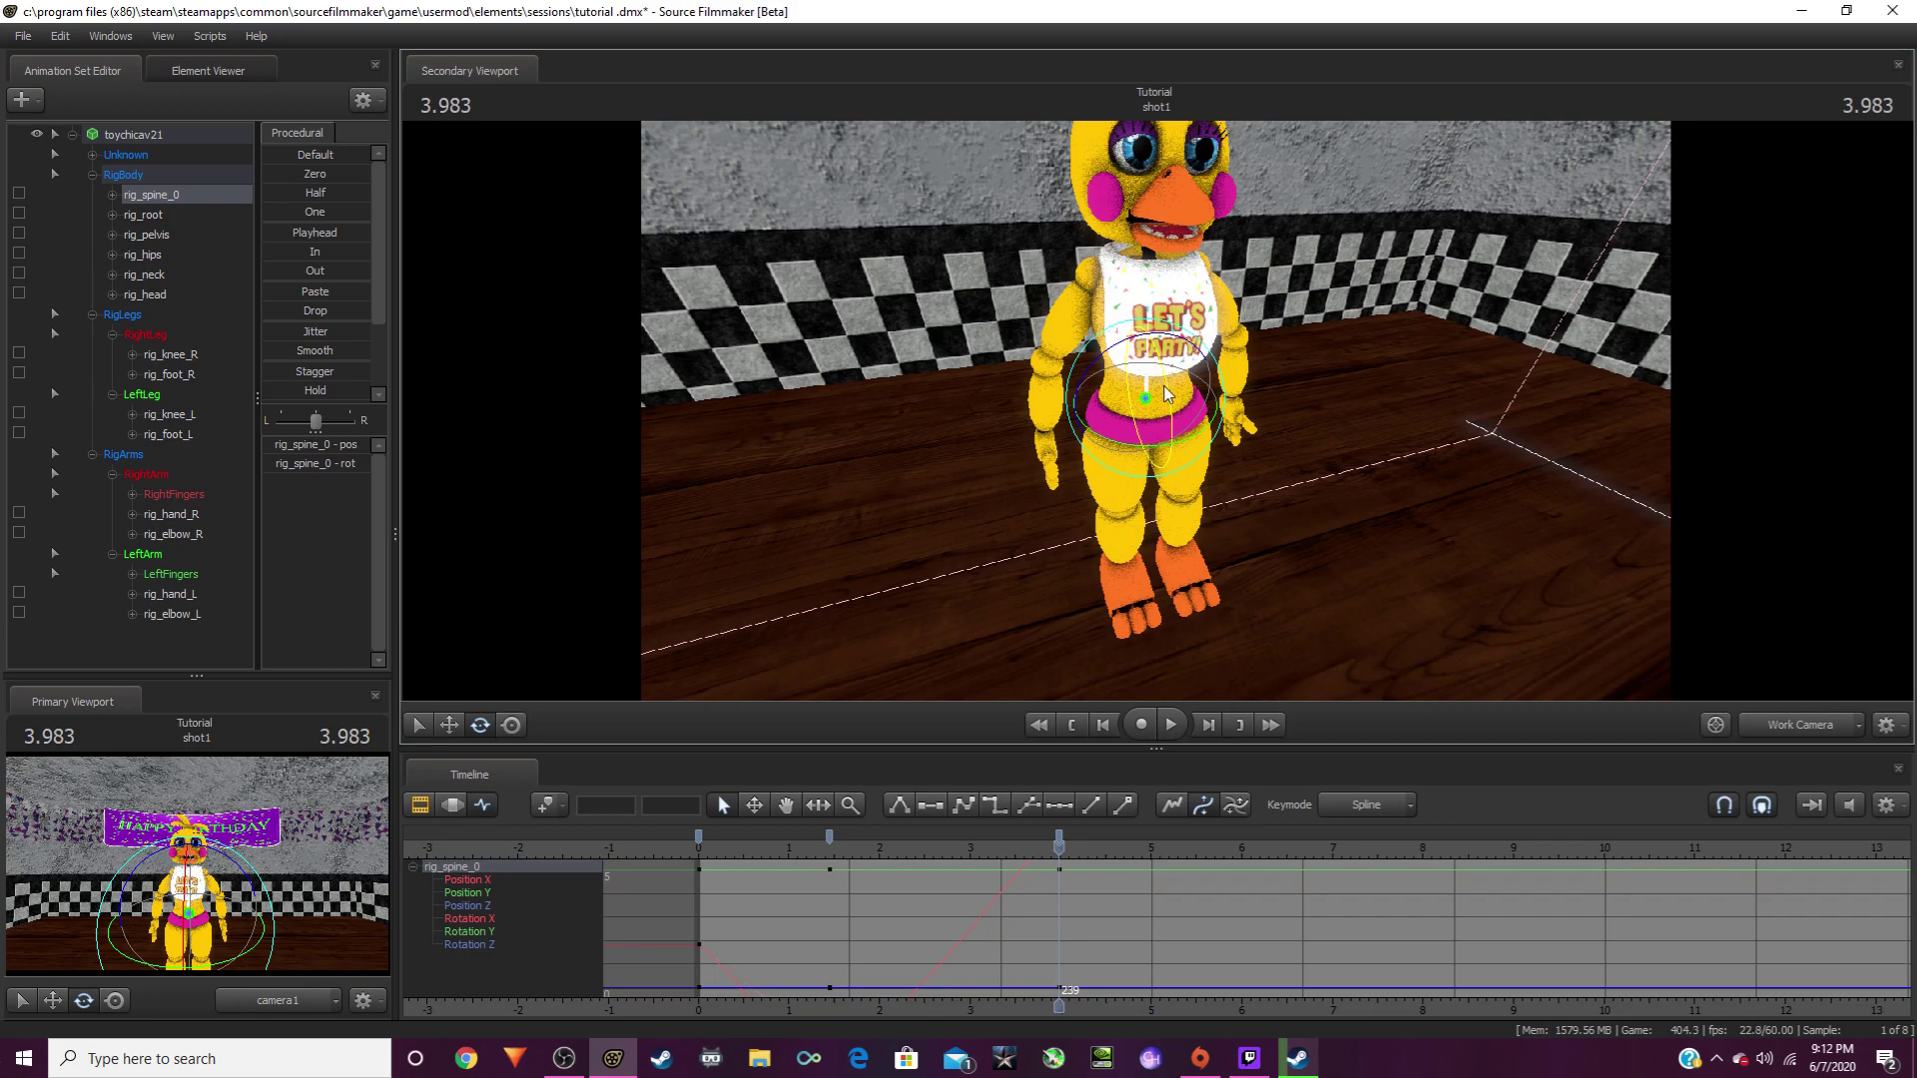
key(Home)
key(space)
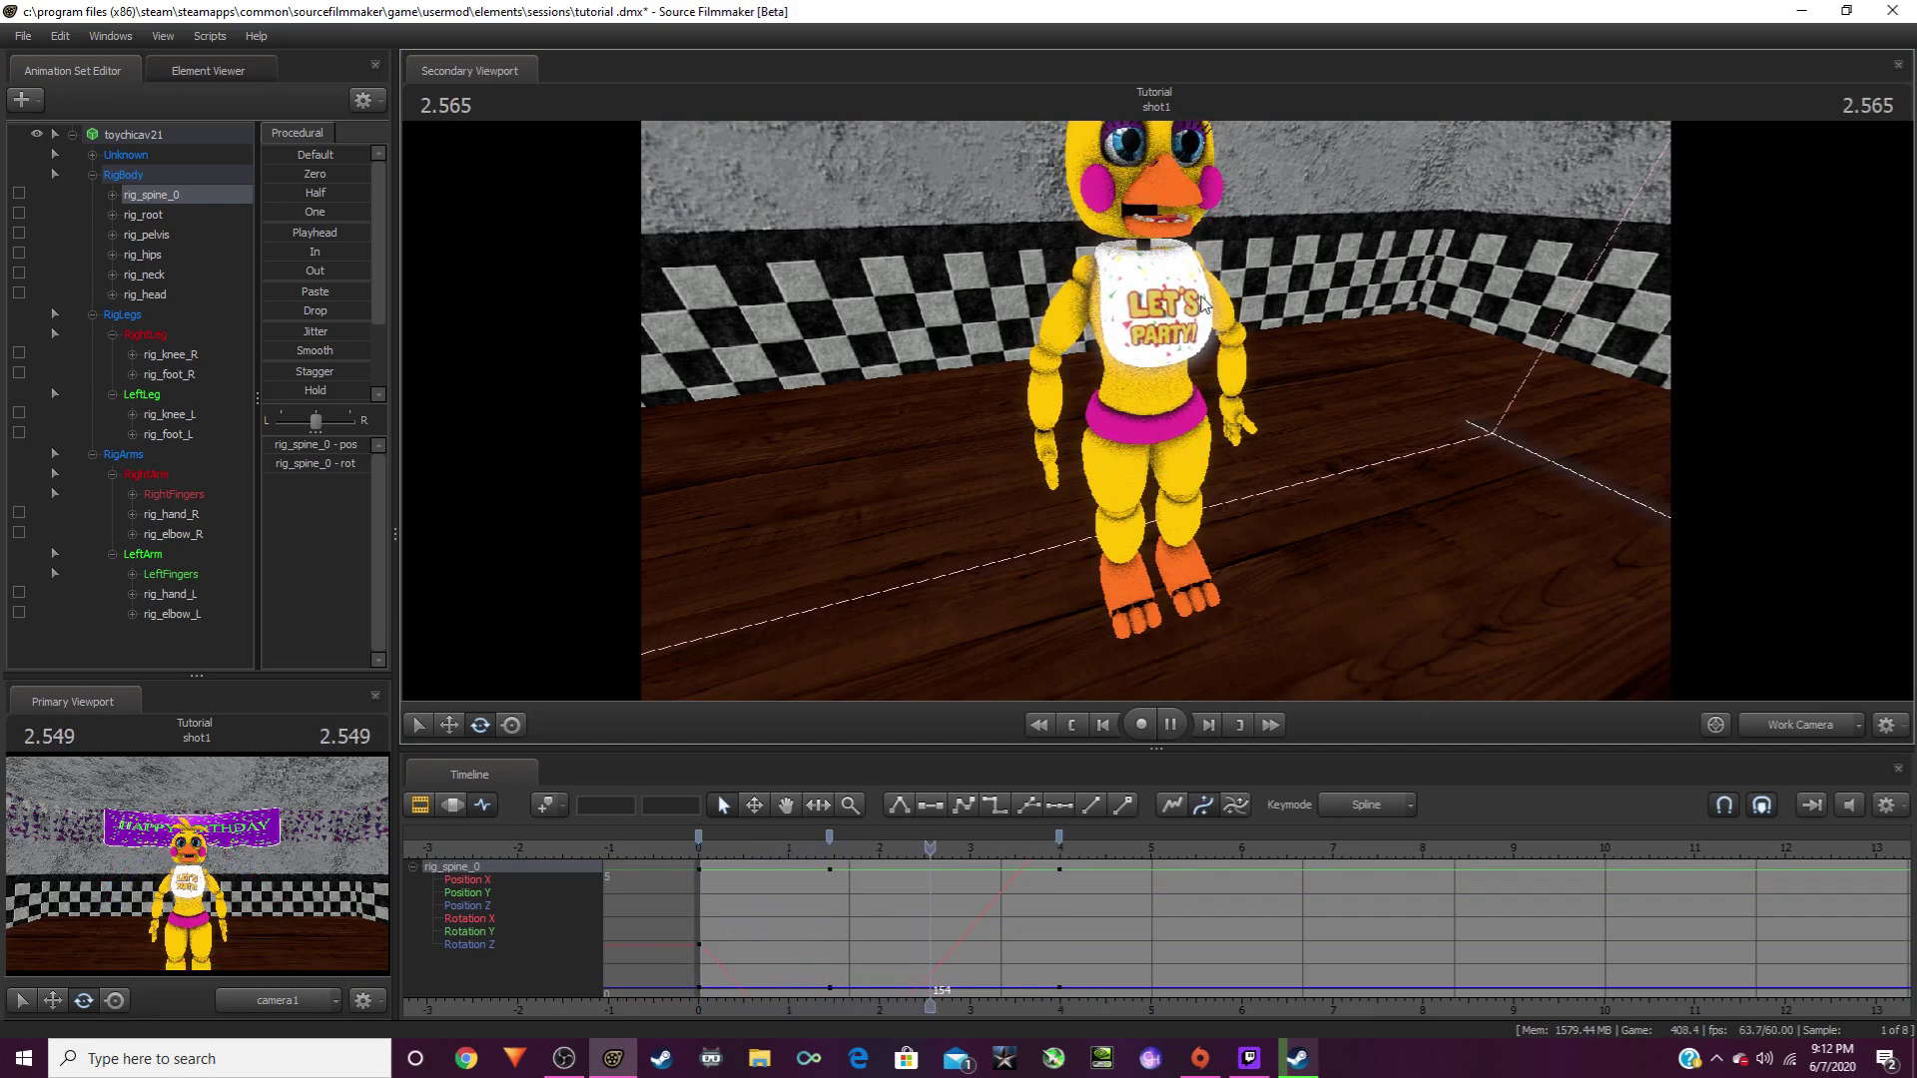
key(space)
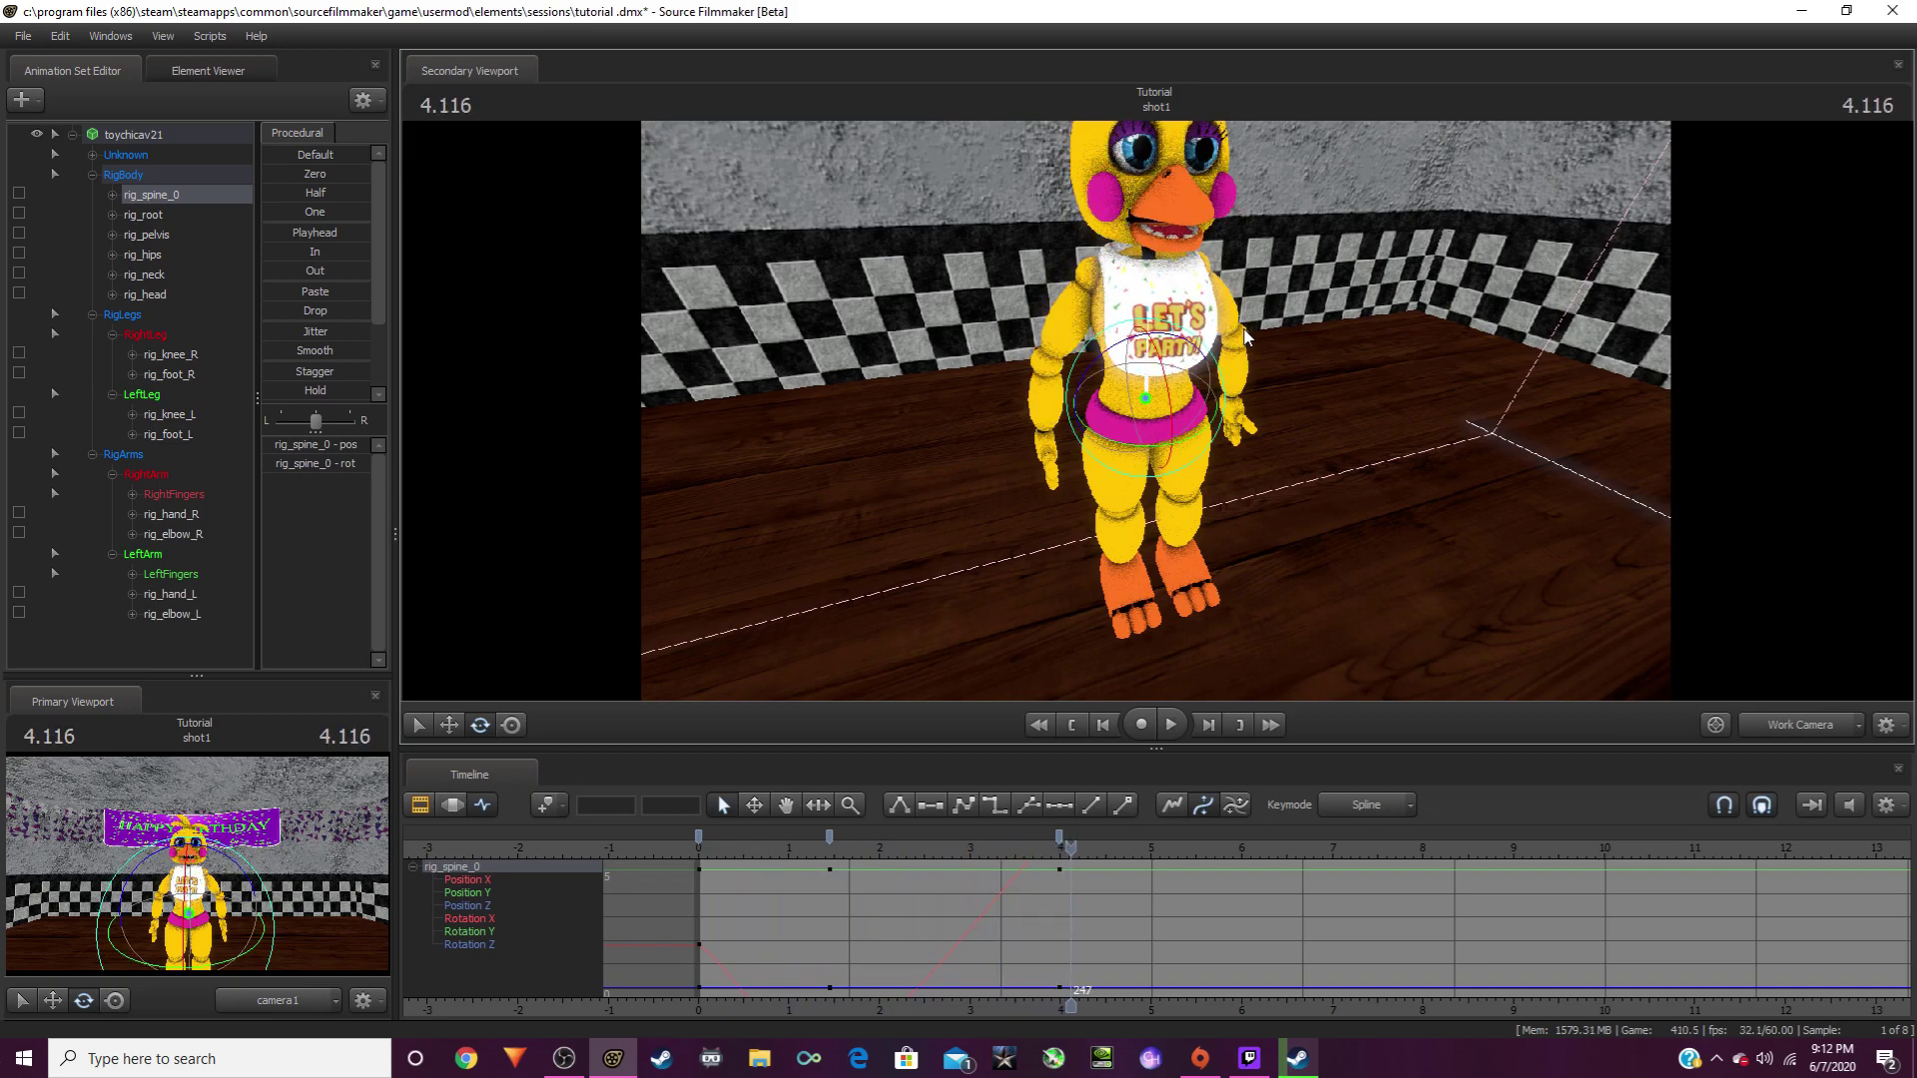
key(Home)
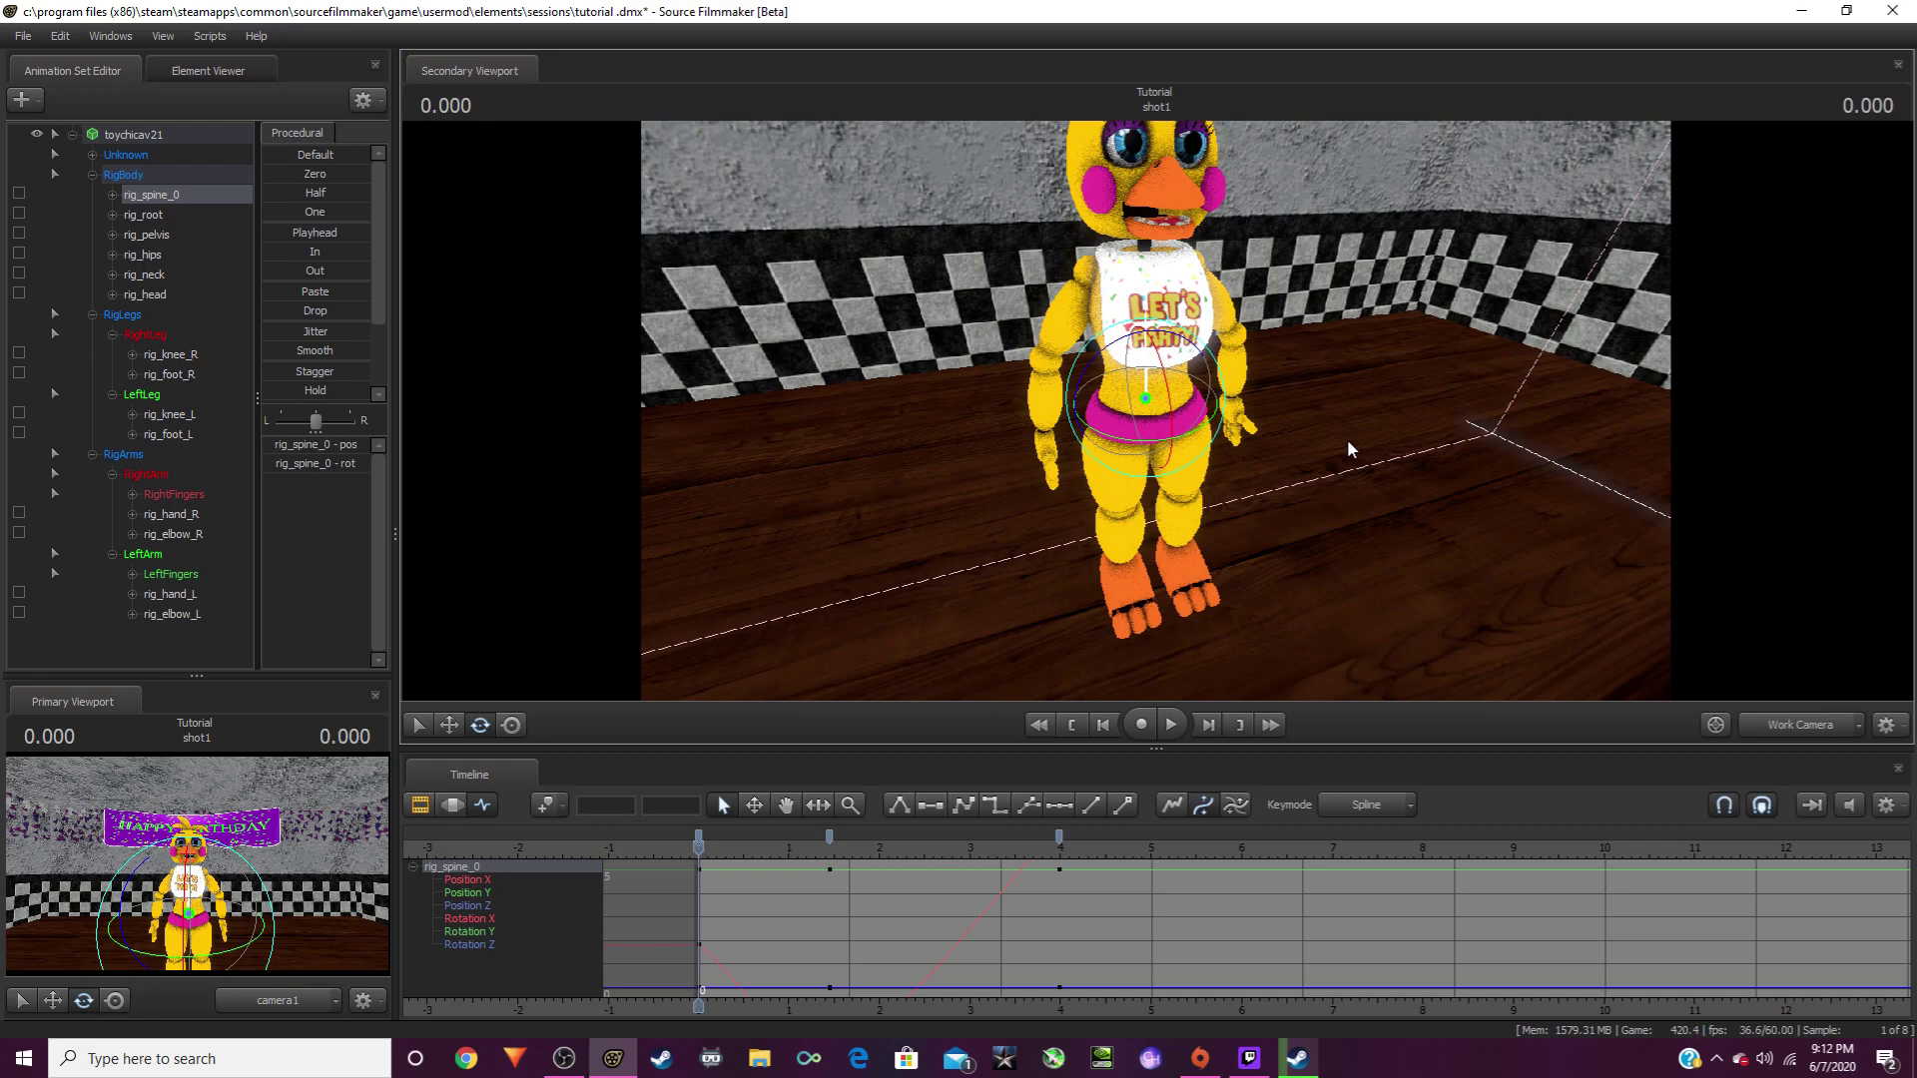
Step: Collapse the toychicav21 control list and preview the spine animation from the character's left side
click(73, 133)
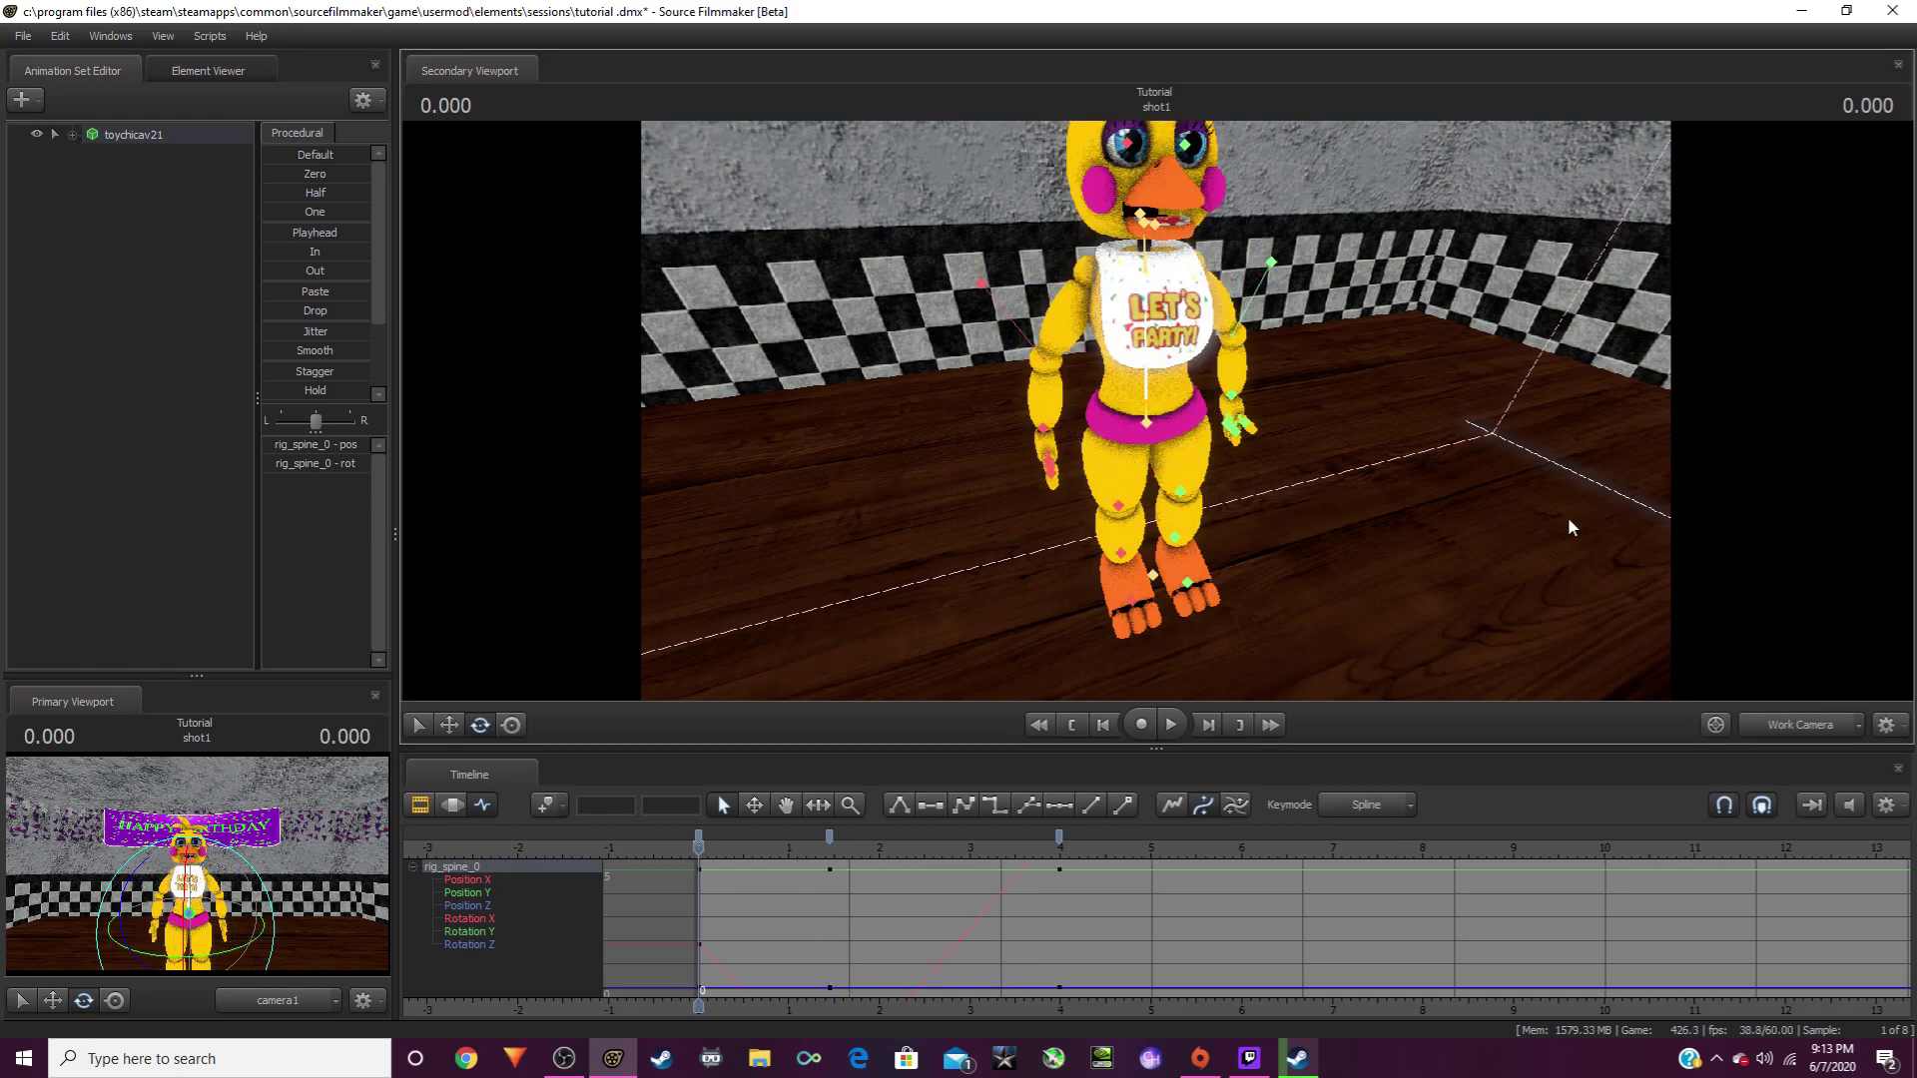
drag(1569, 518, 1150, 415)
key(space)
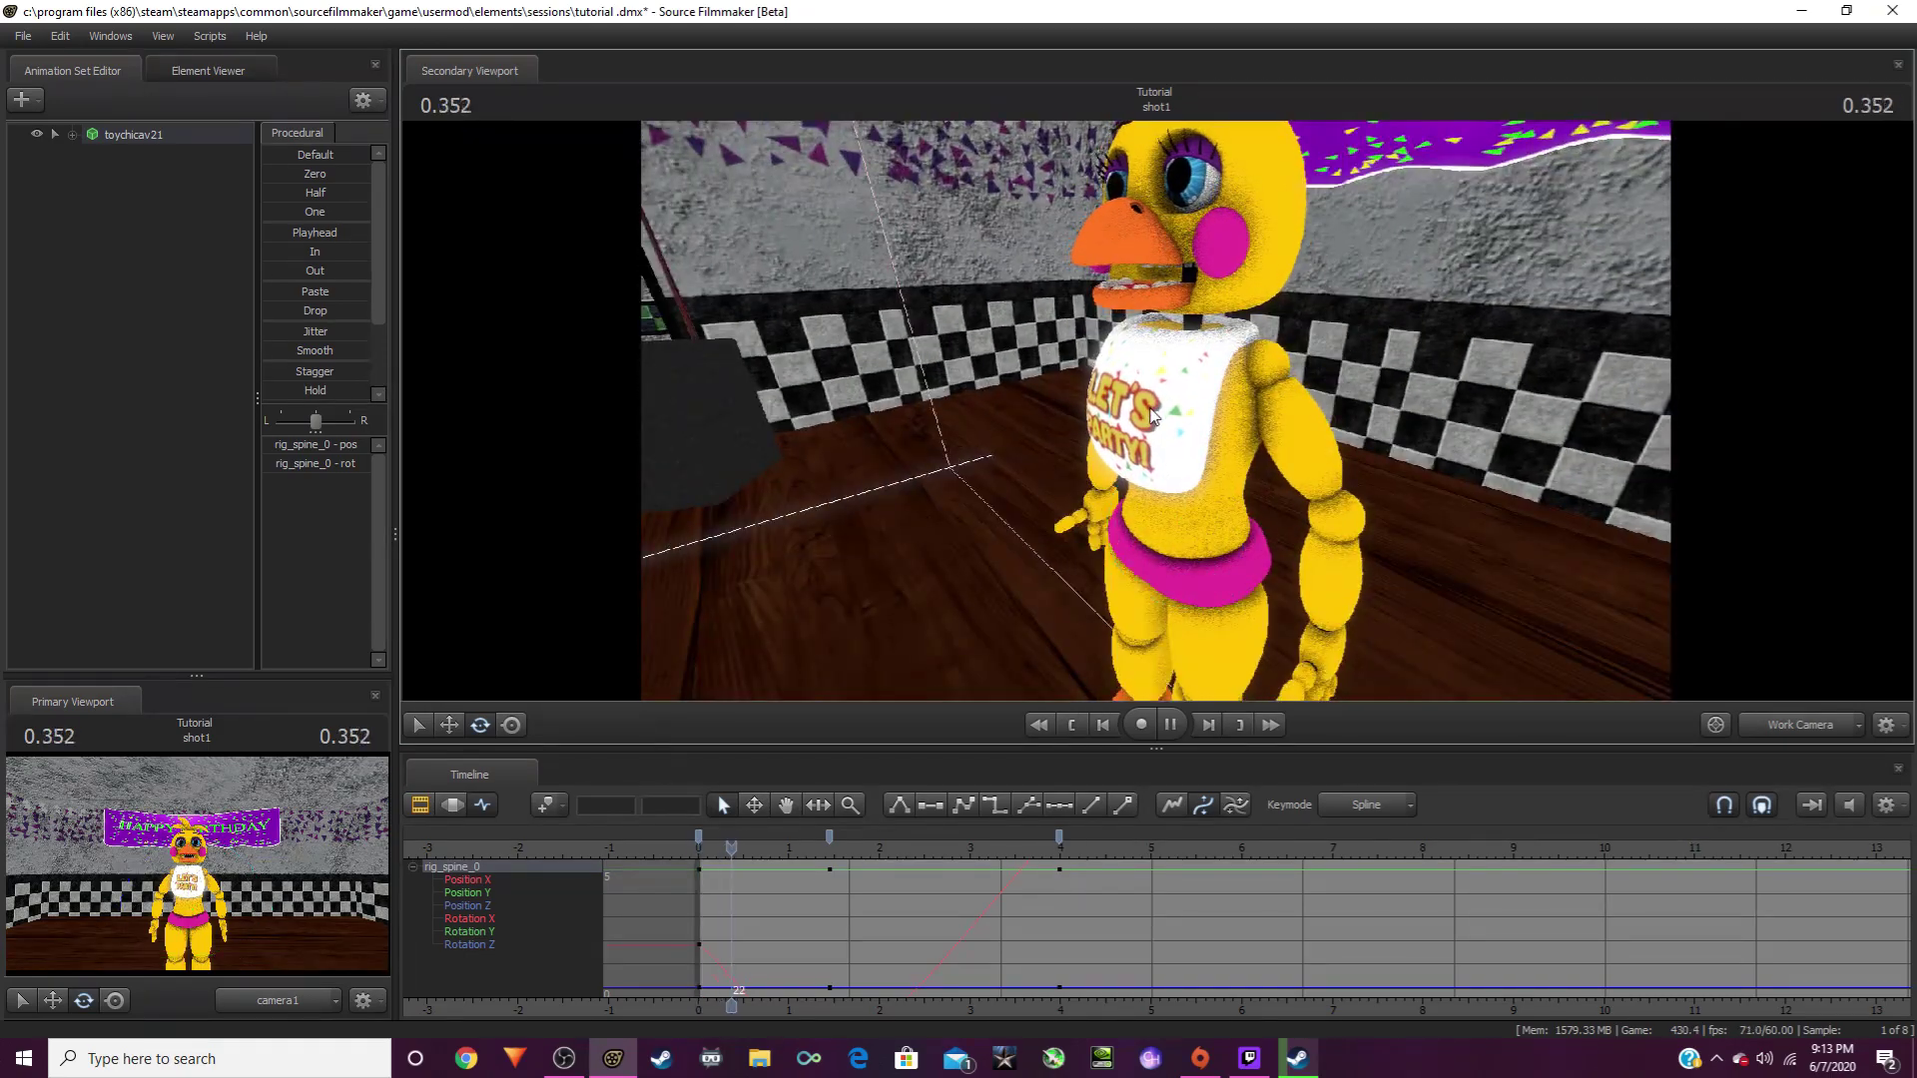
key(space)
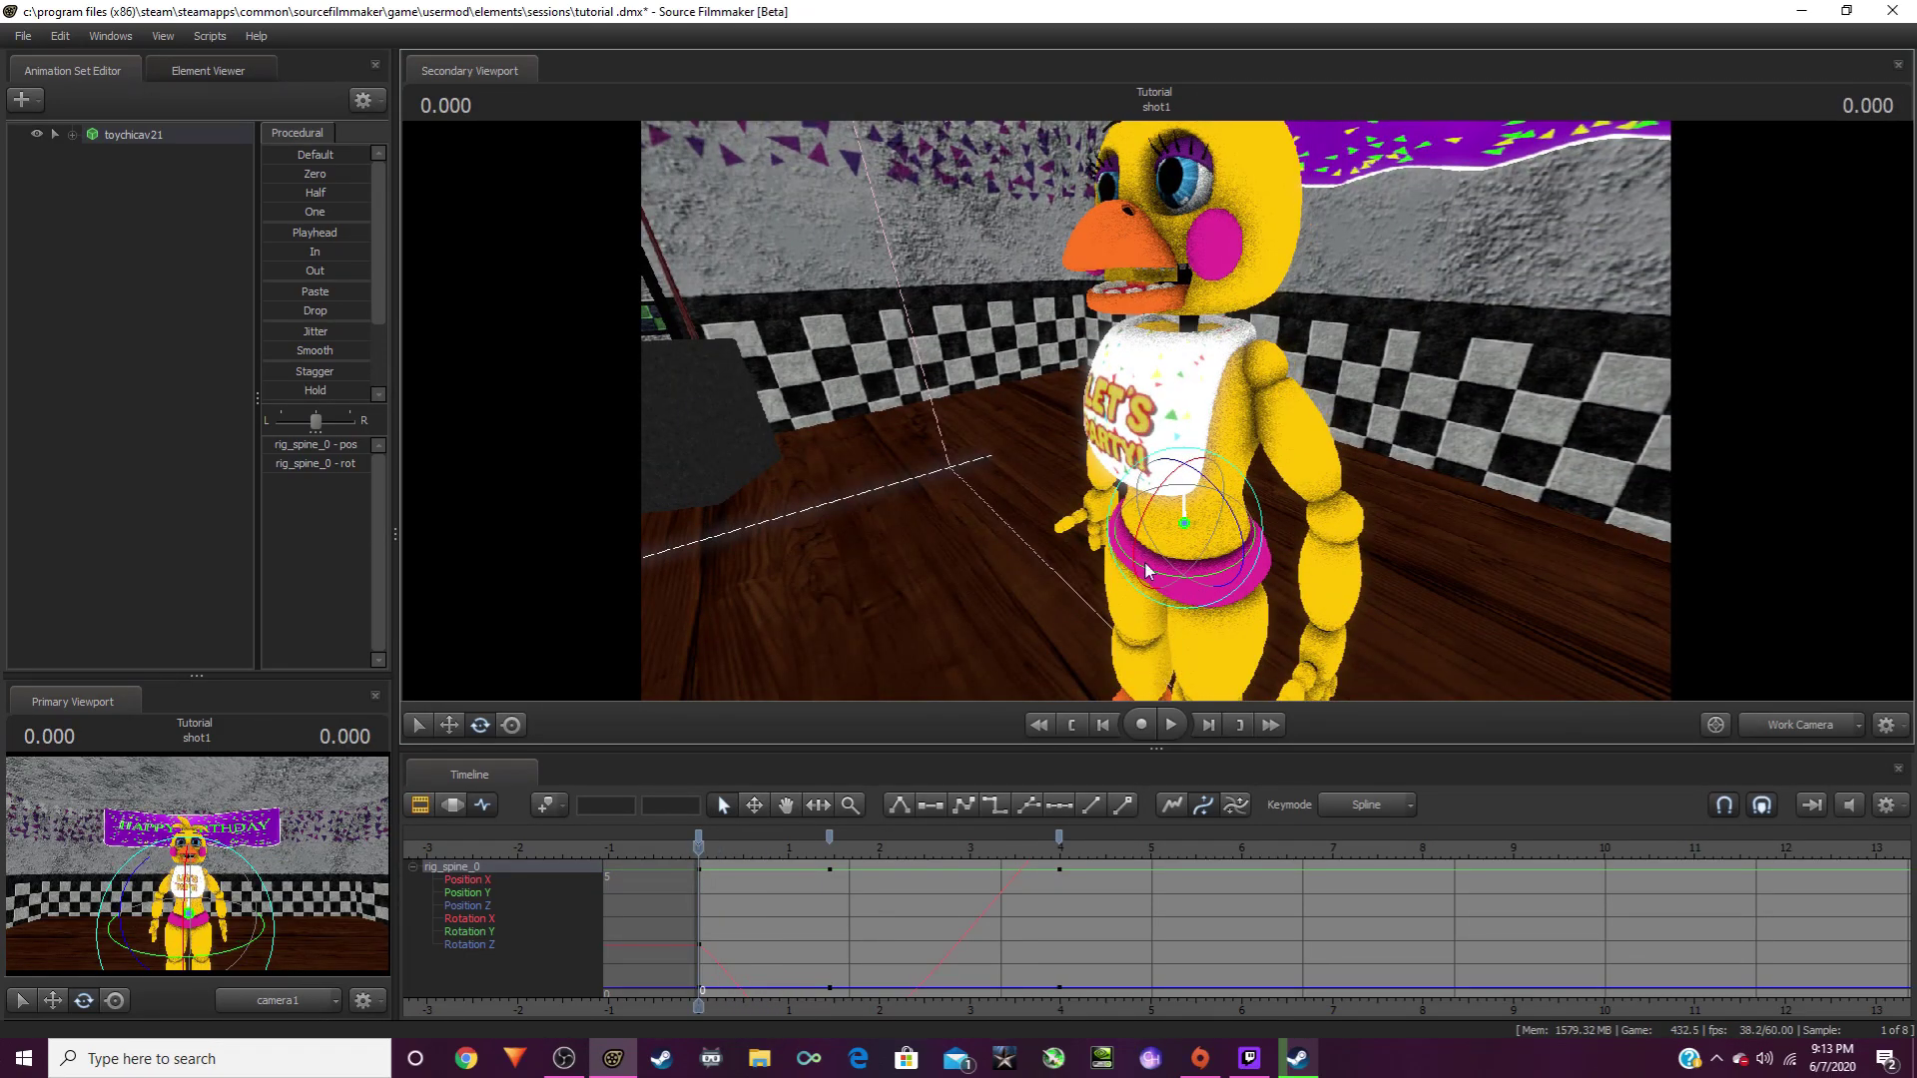
Step: Keyframe rig_neck at frame 0 and at 1.400 seconds, tilting the head down at the second keyframe
key(ctrl)
click(1199, 355)
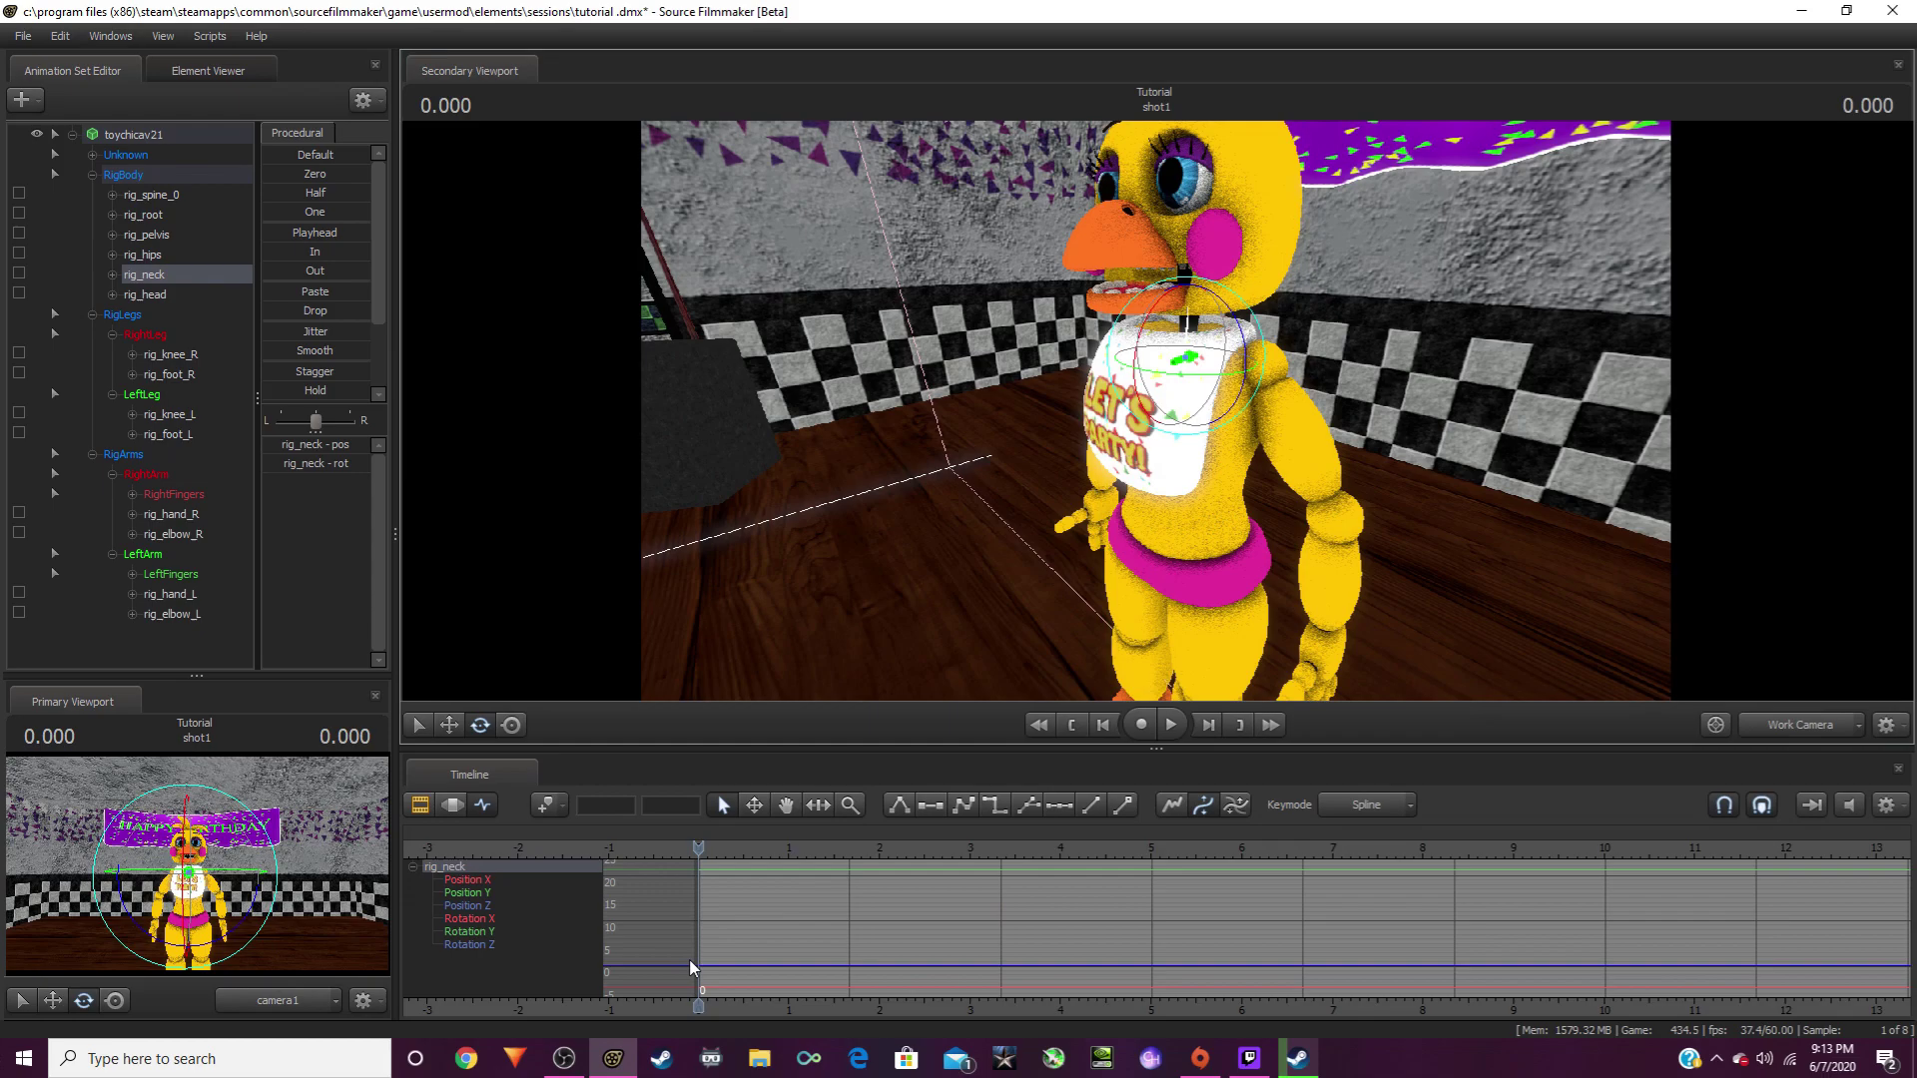
drag(699, 846, 903, 849)
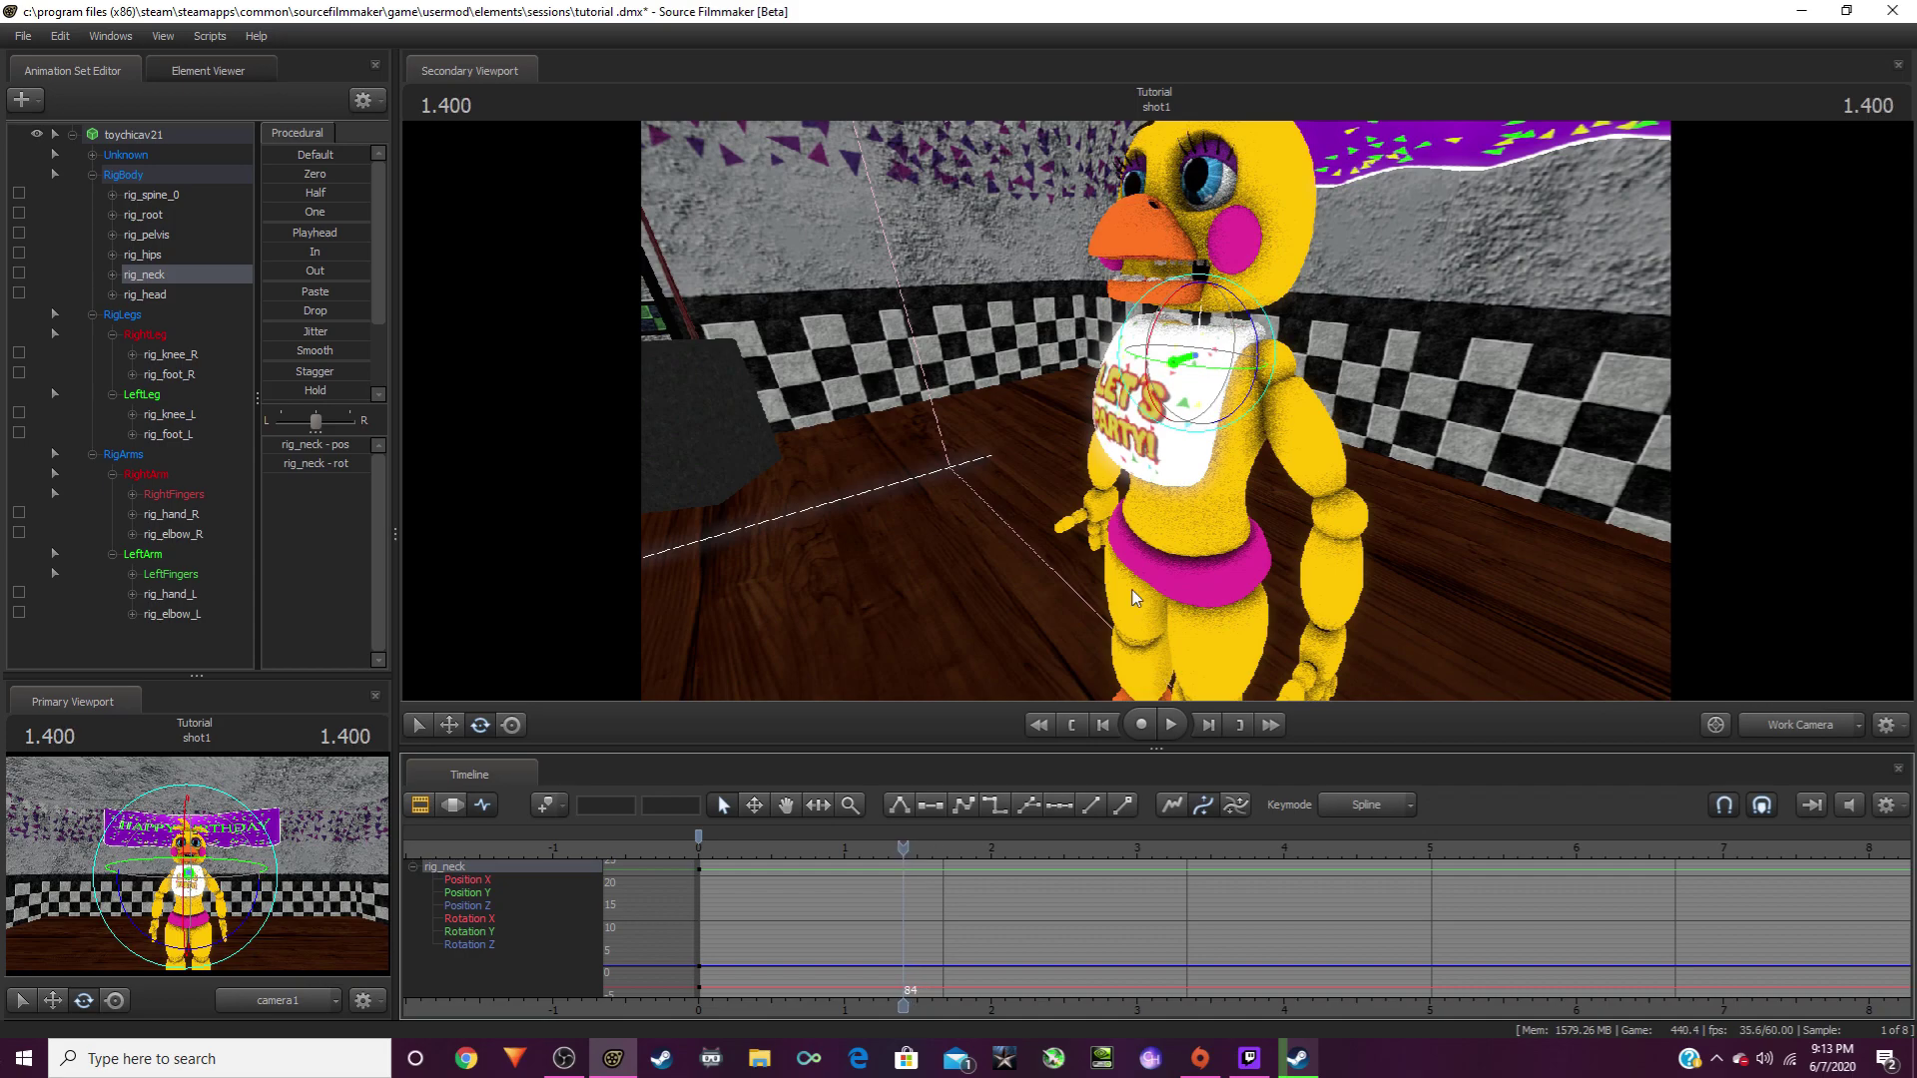
drag(1177, 316, 1148, 332)
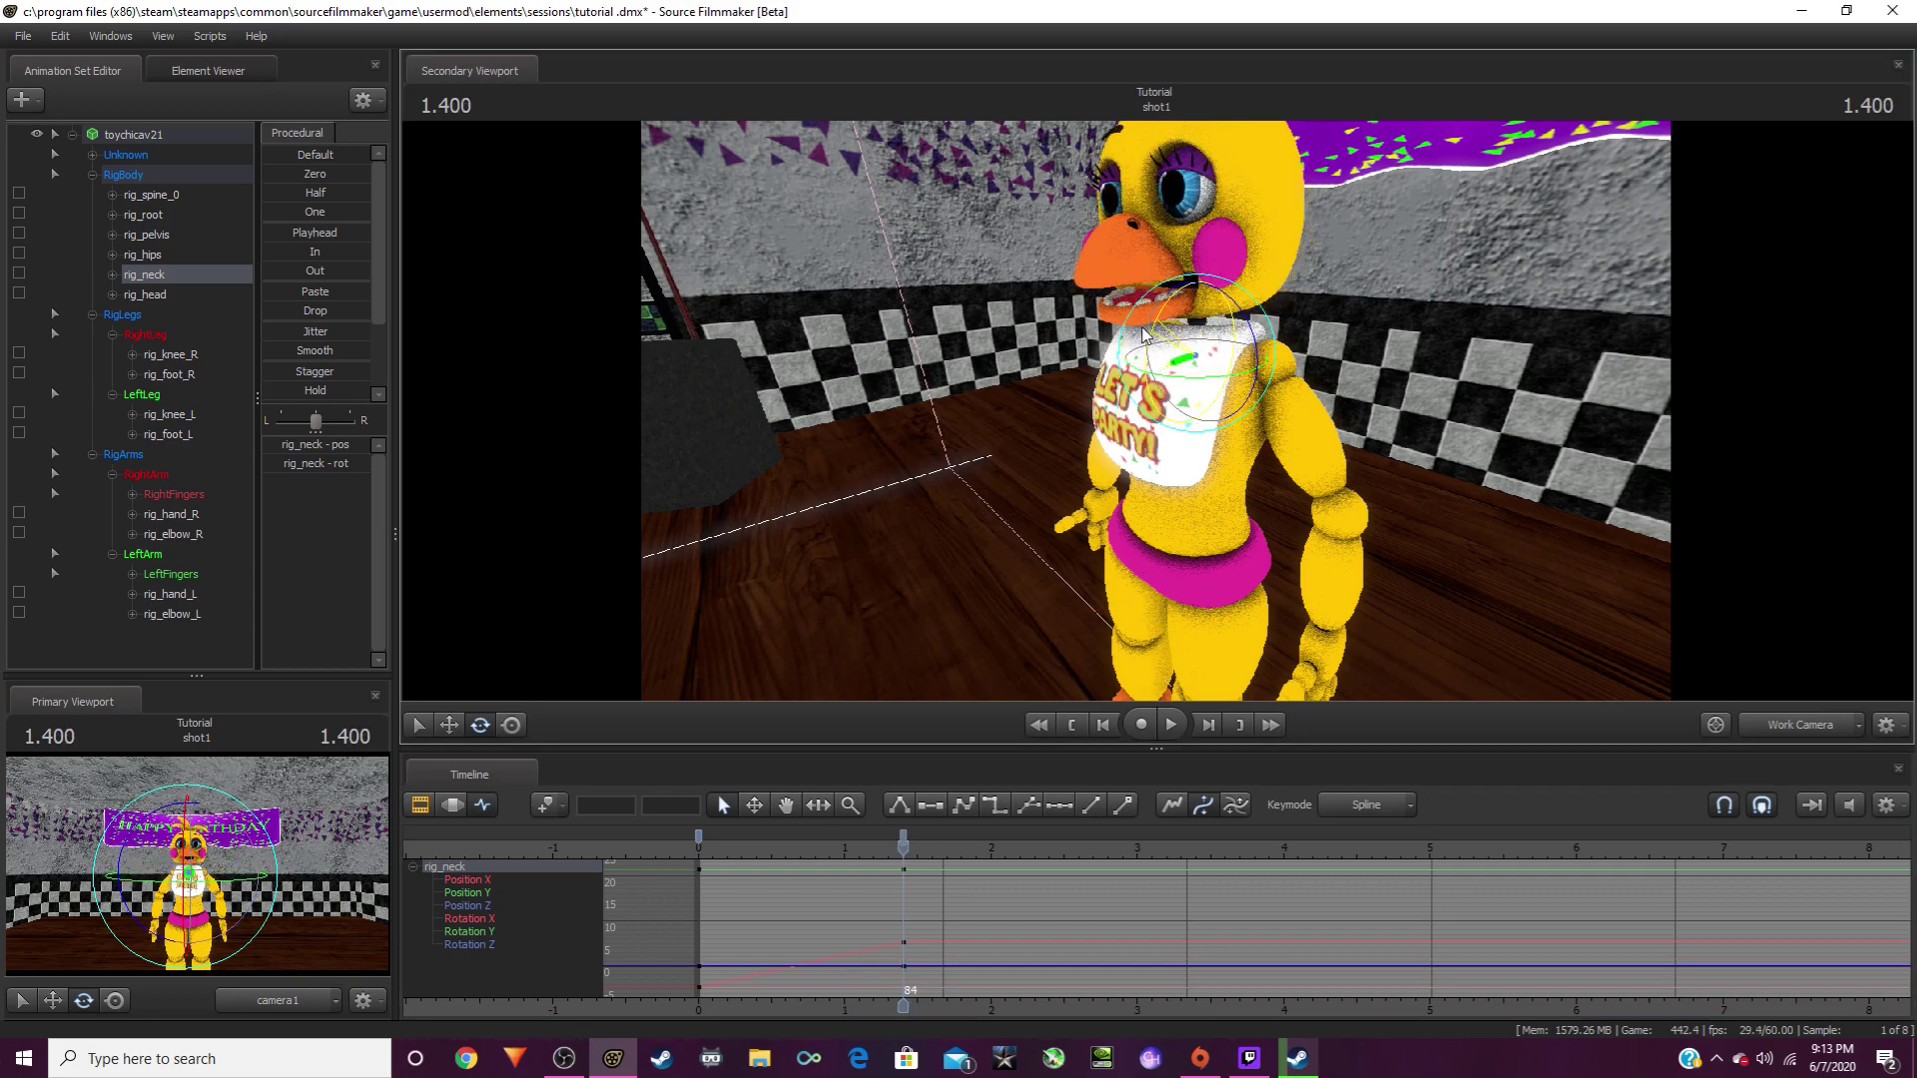
Step: Add a rig_neck keyframe at 3.816 seconds with the head tilted back up, and play the animation from the start
key(space)
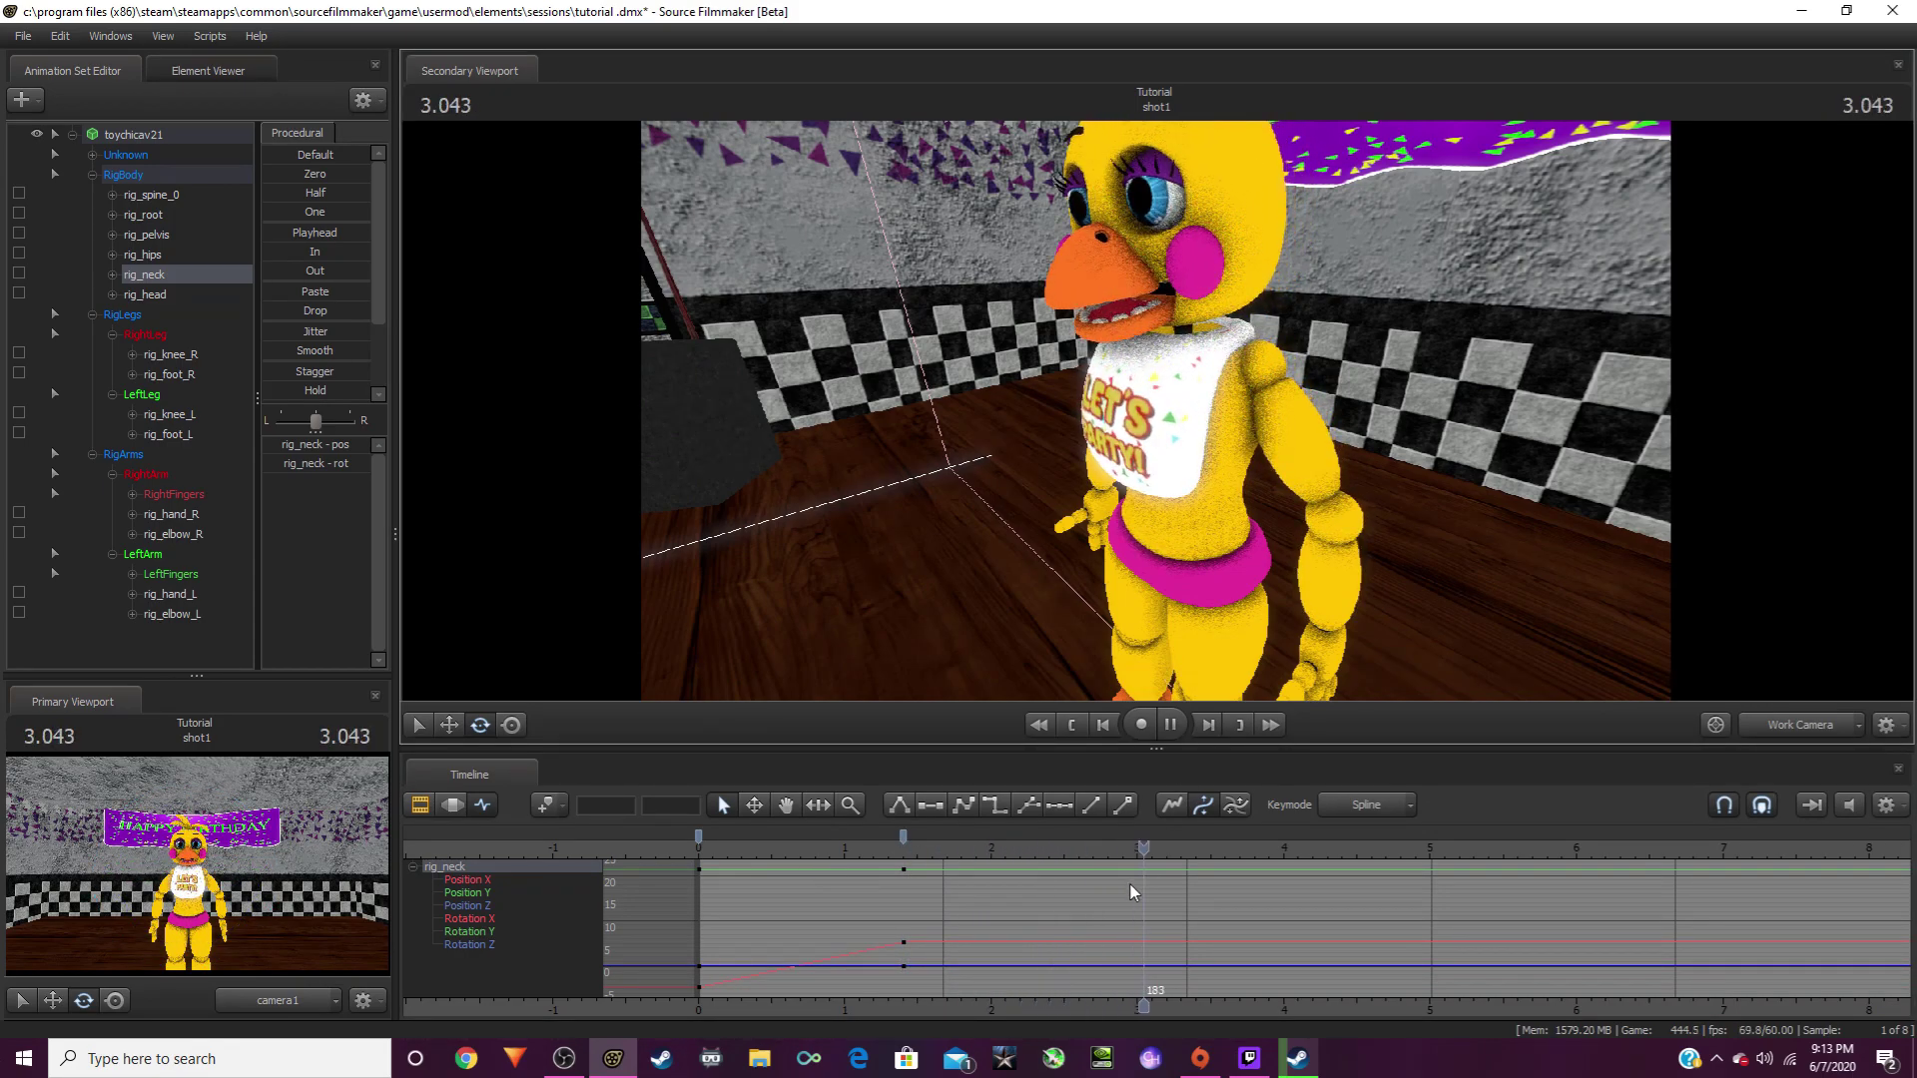
key(space)
drag(1199, 847, 1257, 861)
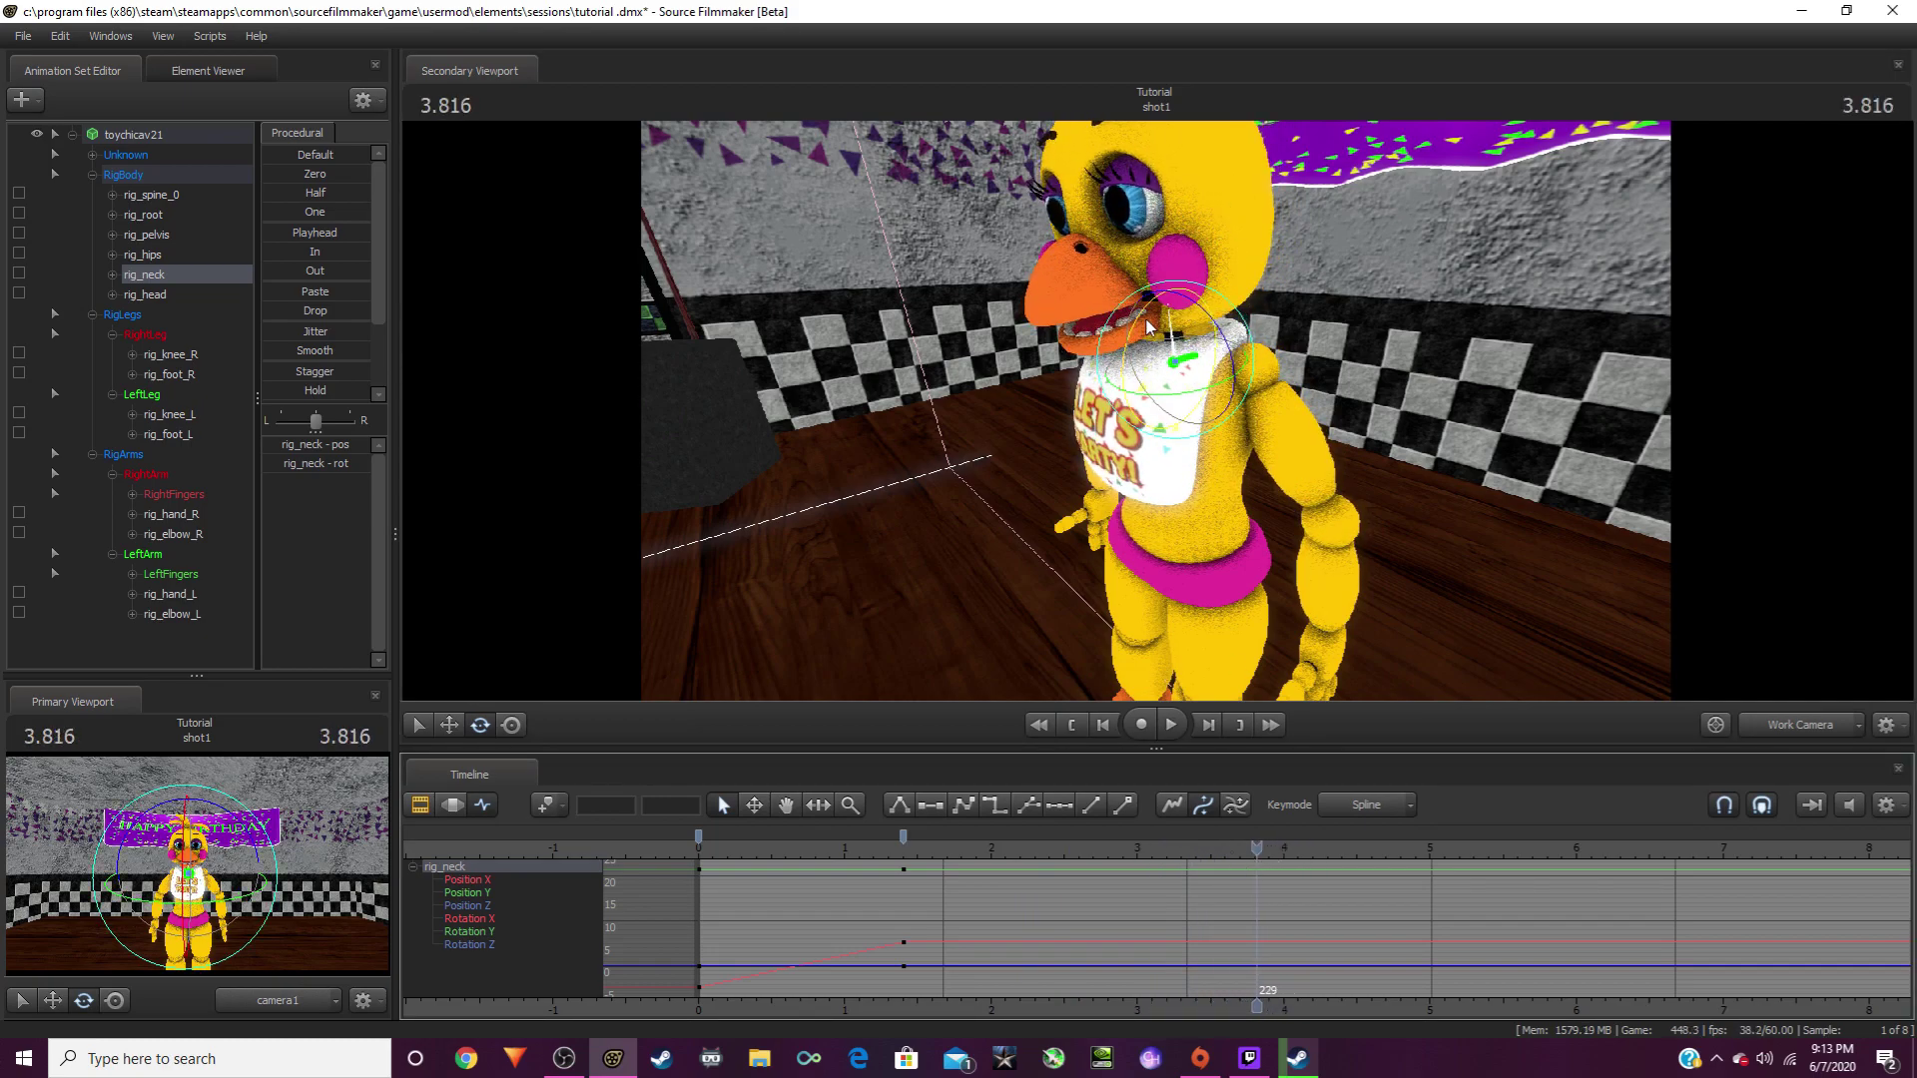
drag(1146, 325, 1159, 321)
key(space)
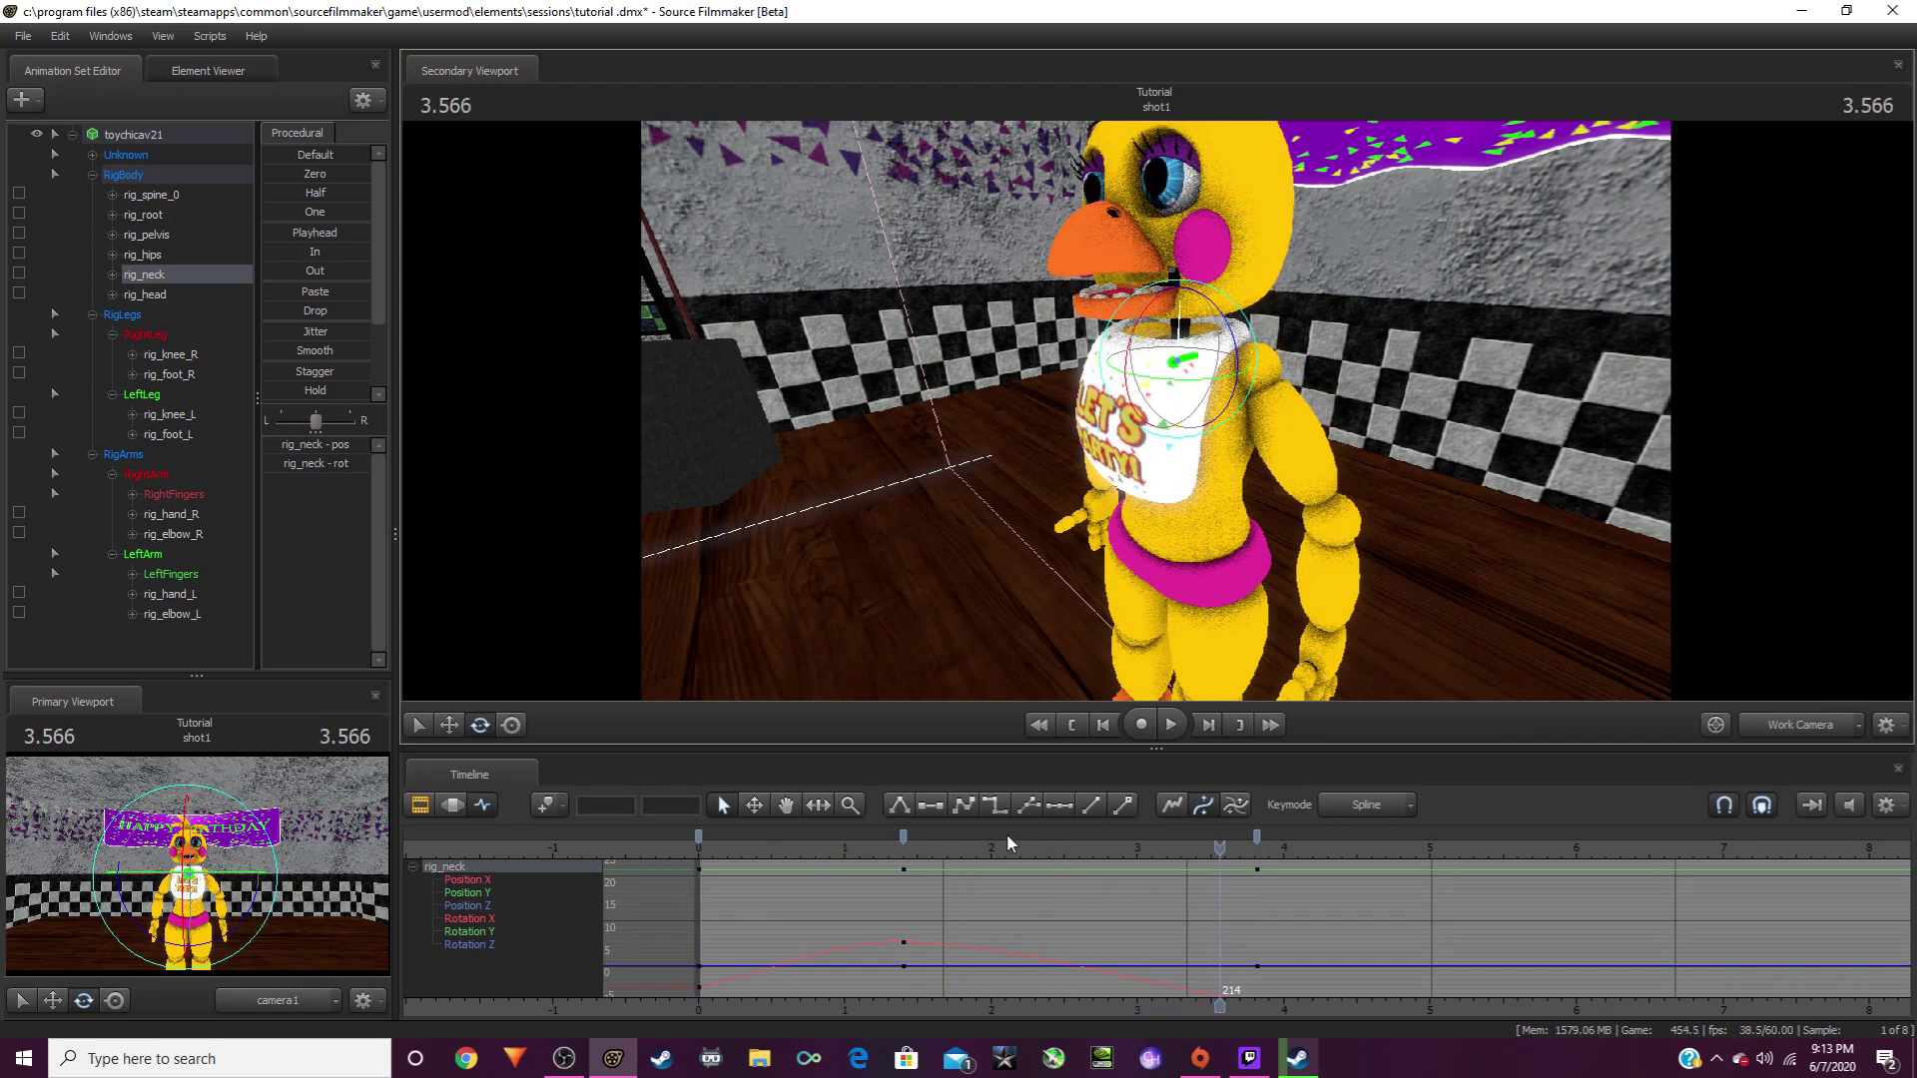
key(space)
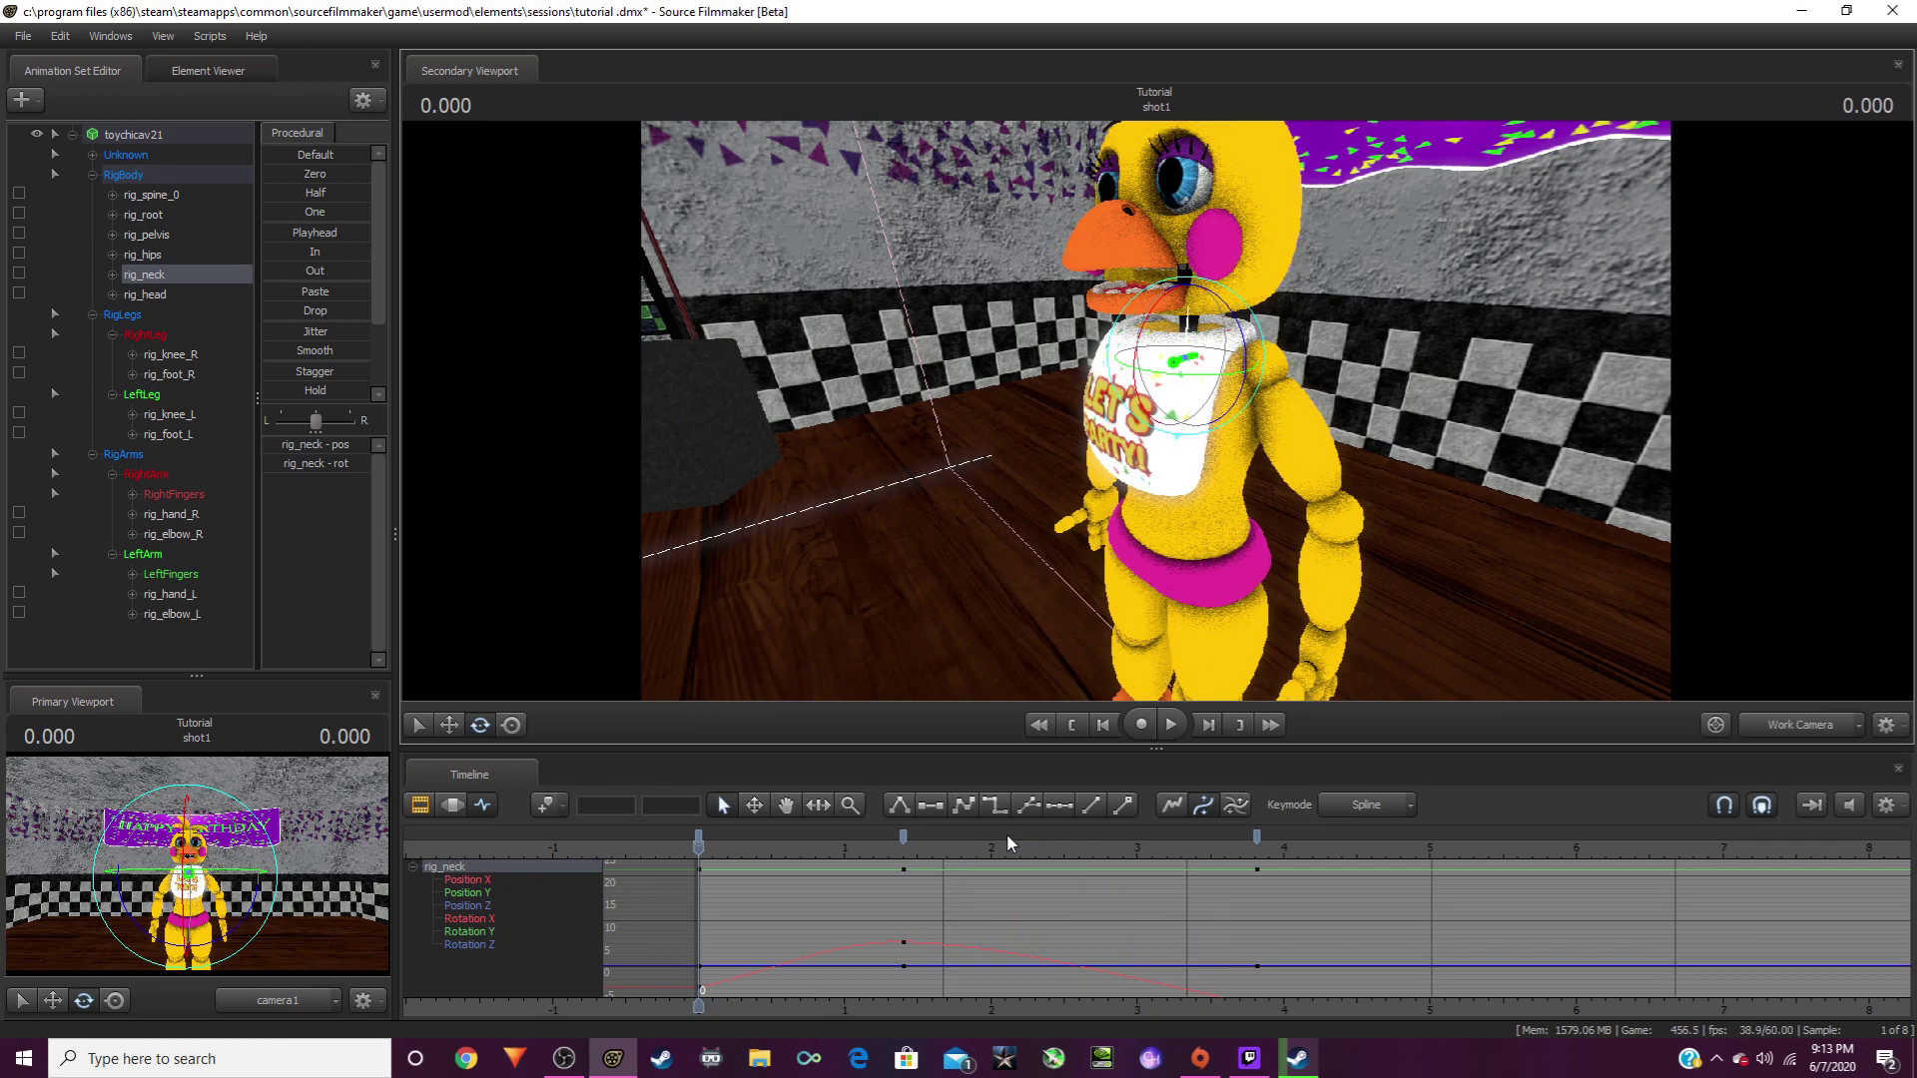
key(space)
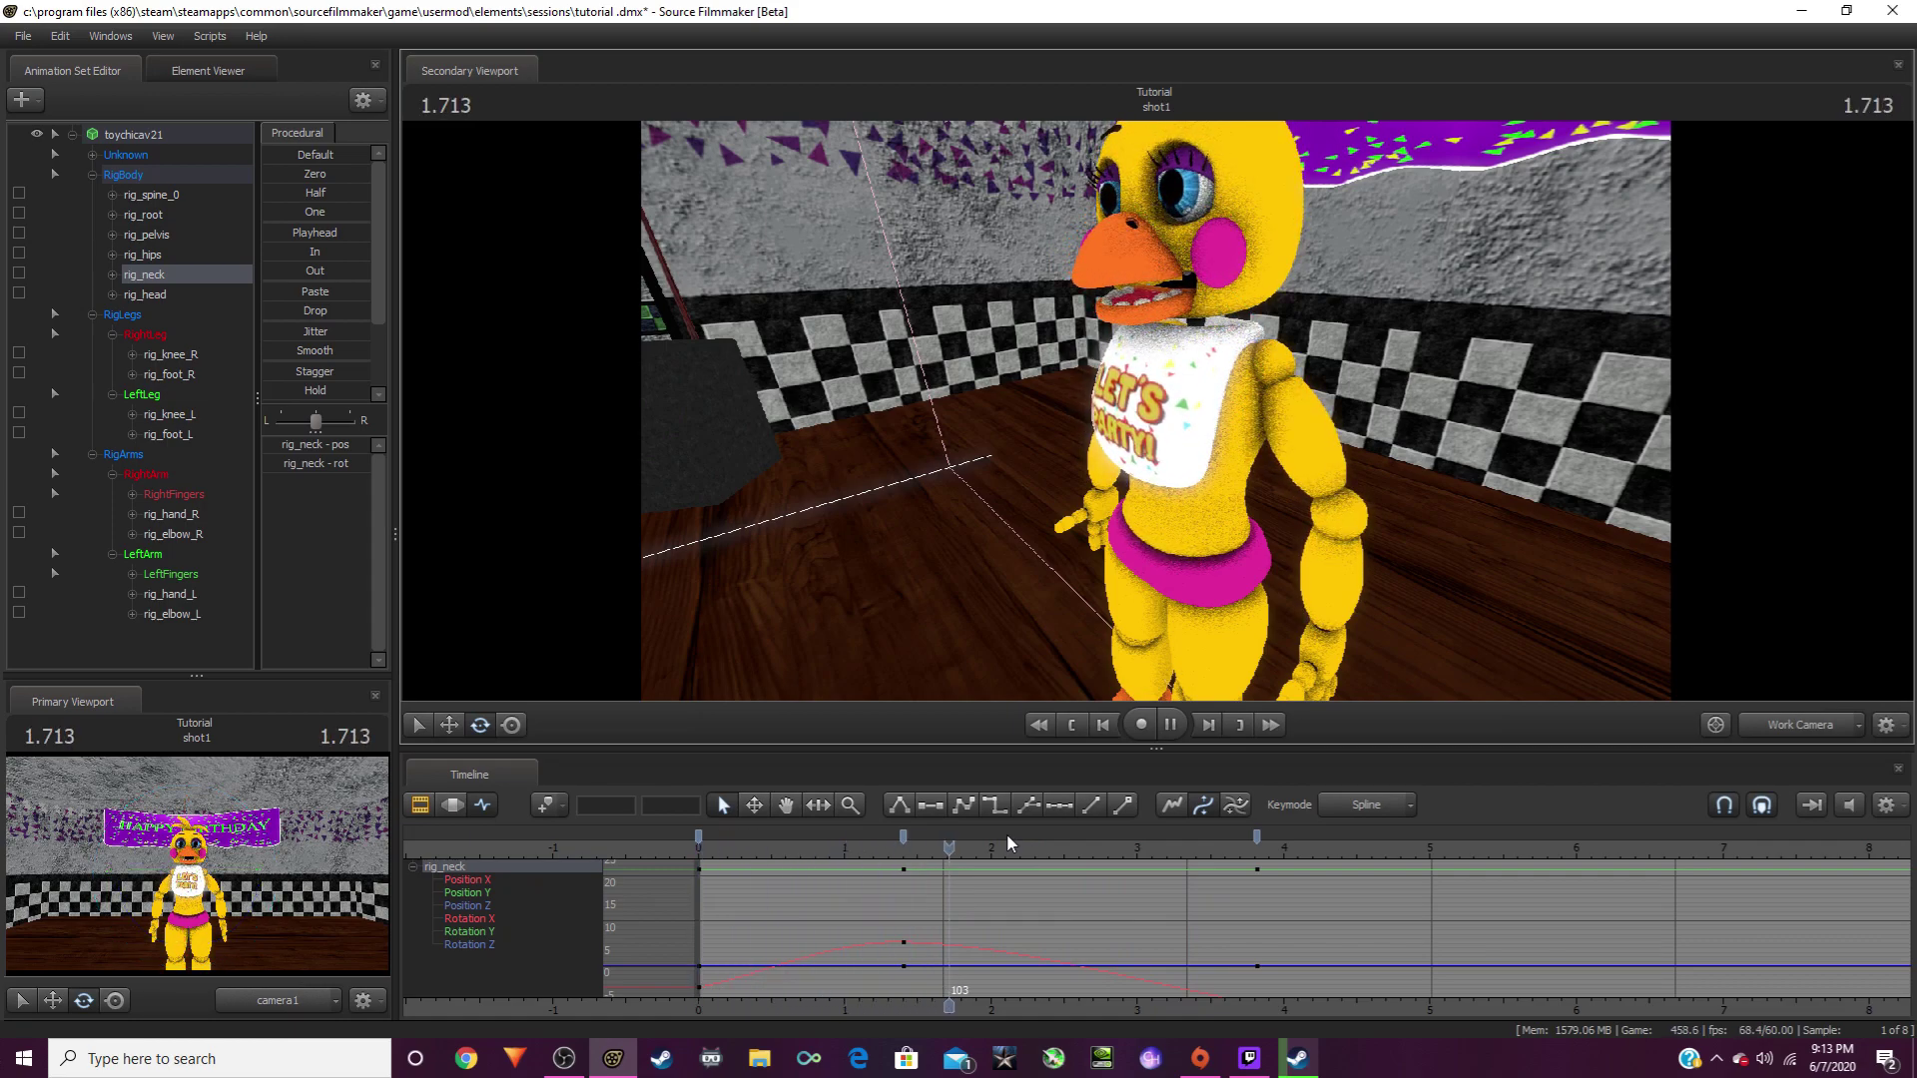
key(space)
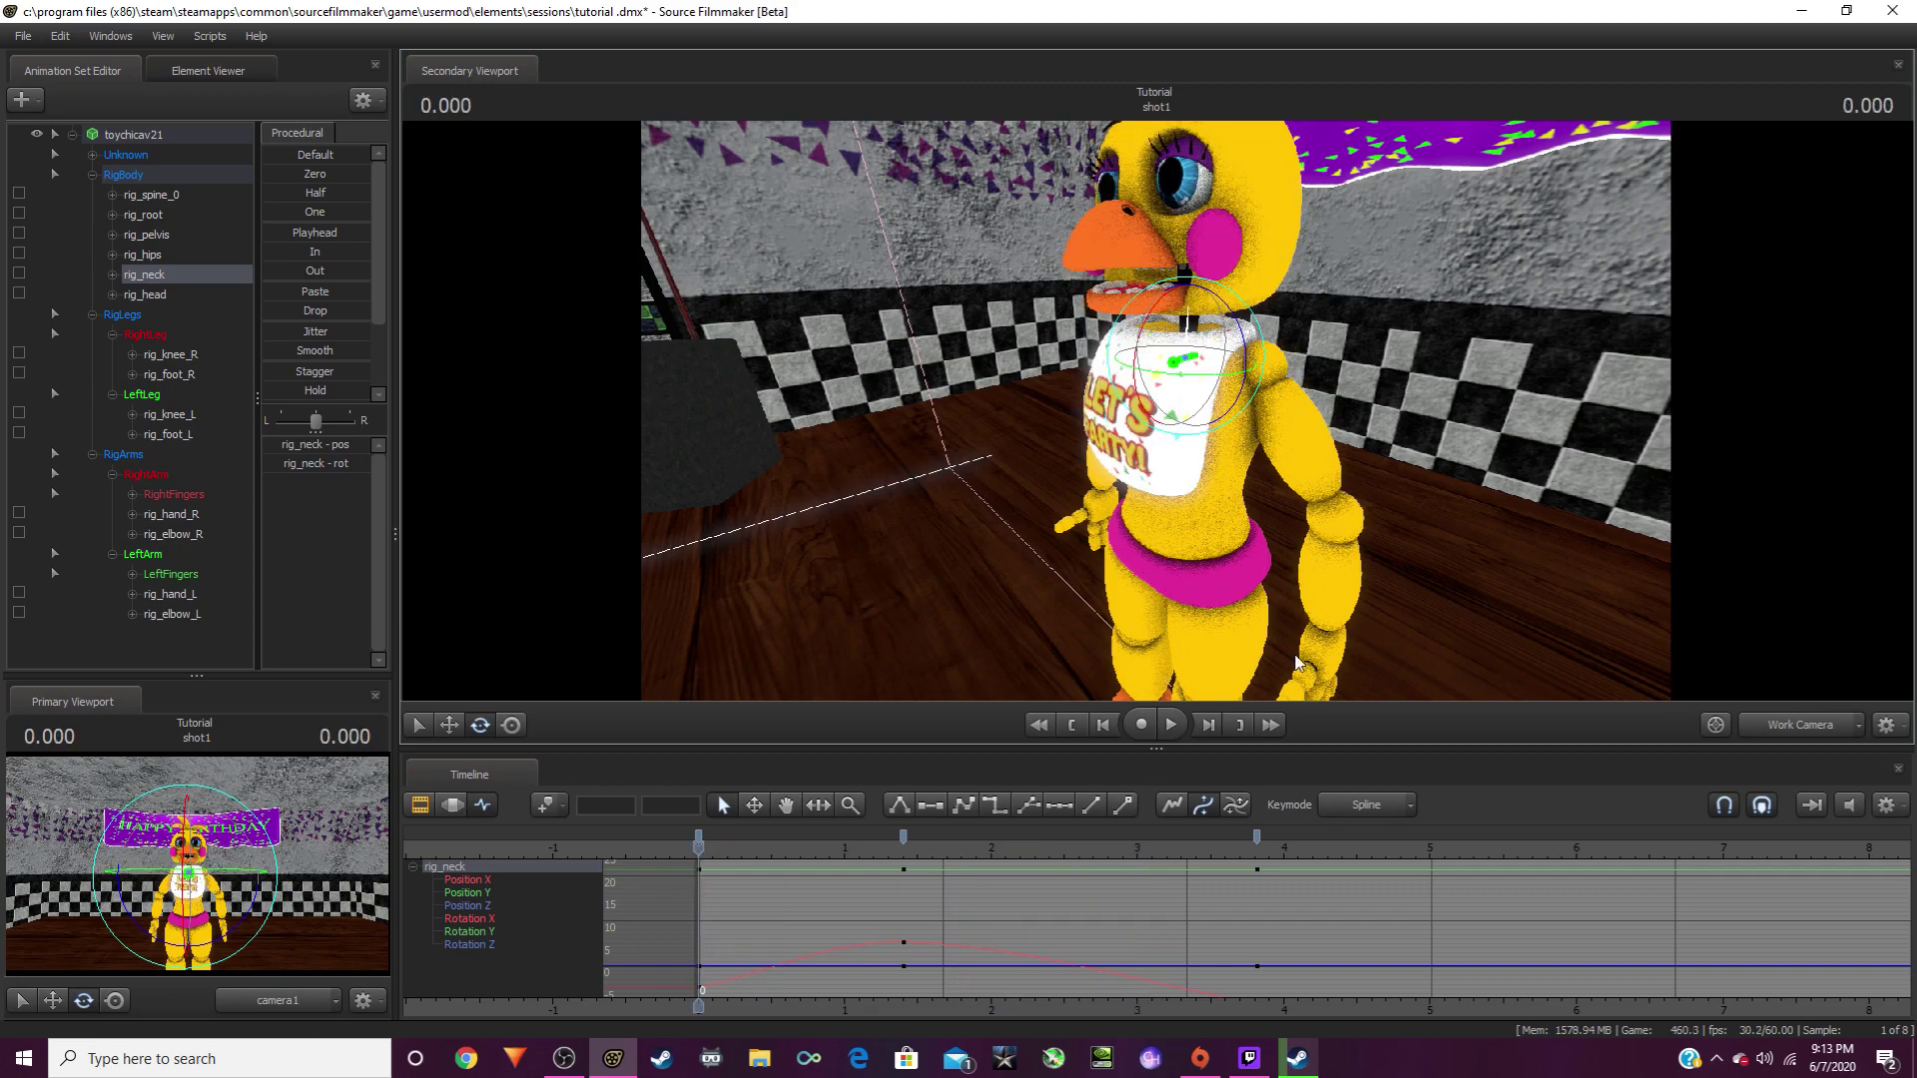
Step: Keyframe bip_jaw at frame 0 and at 1.066 seconds, opening the mouth wider at the second keyframe
drag(1296, 662, 1239, 304)
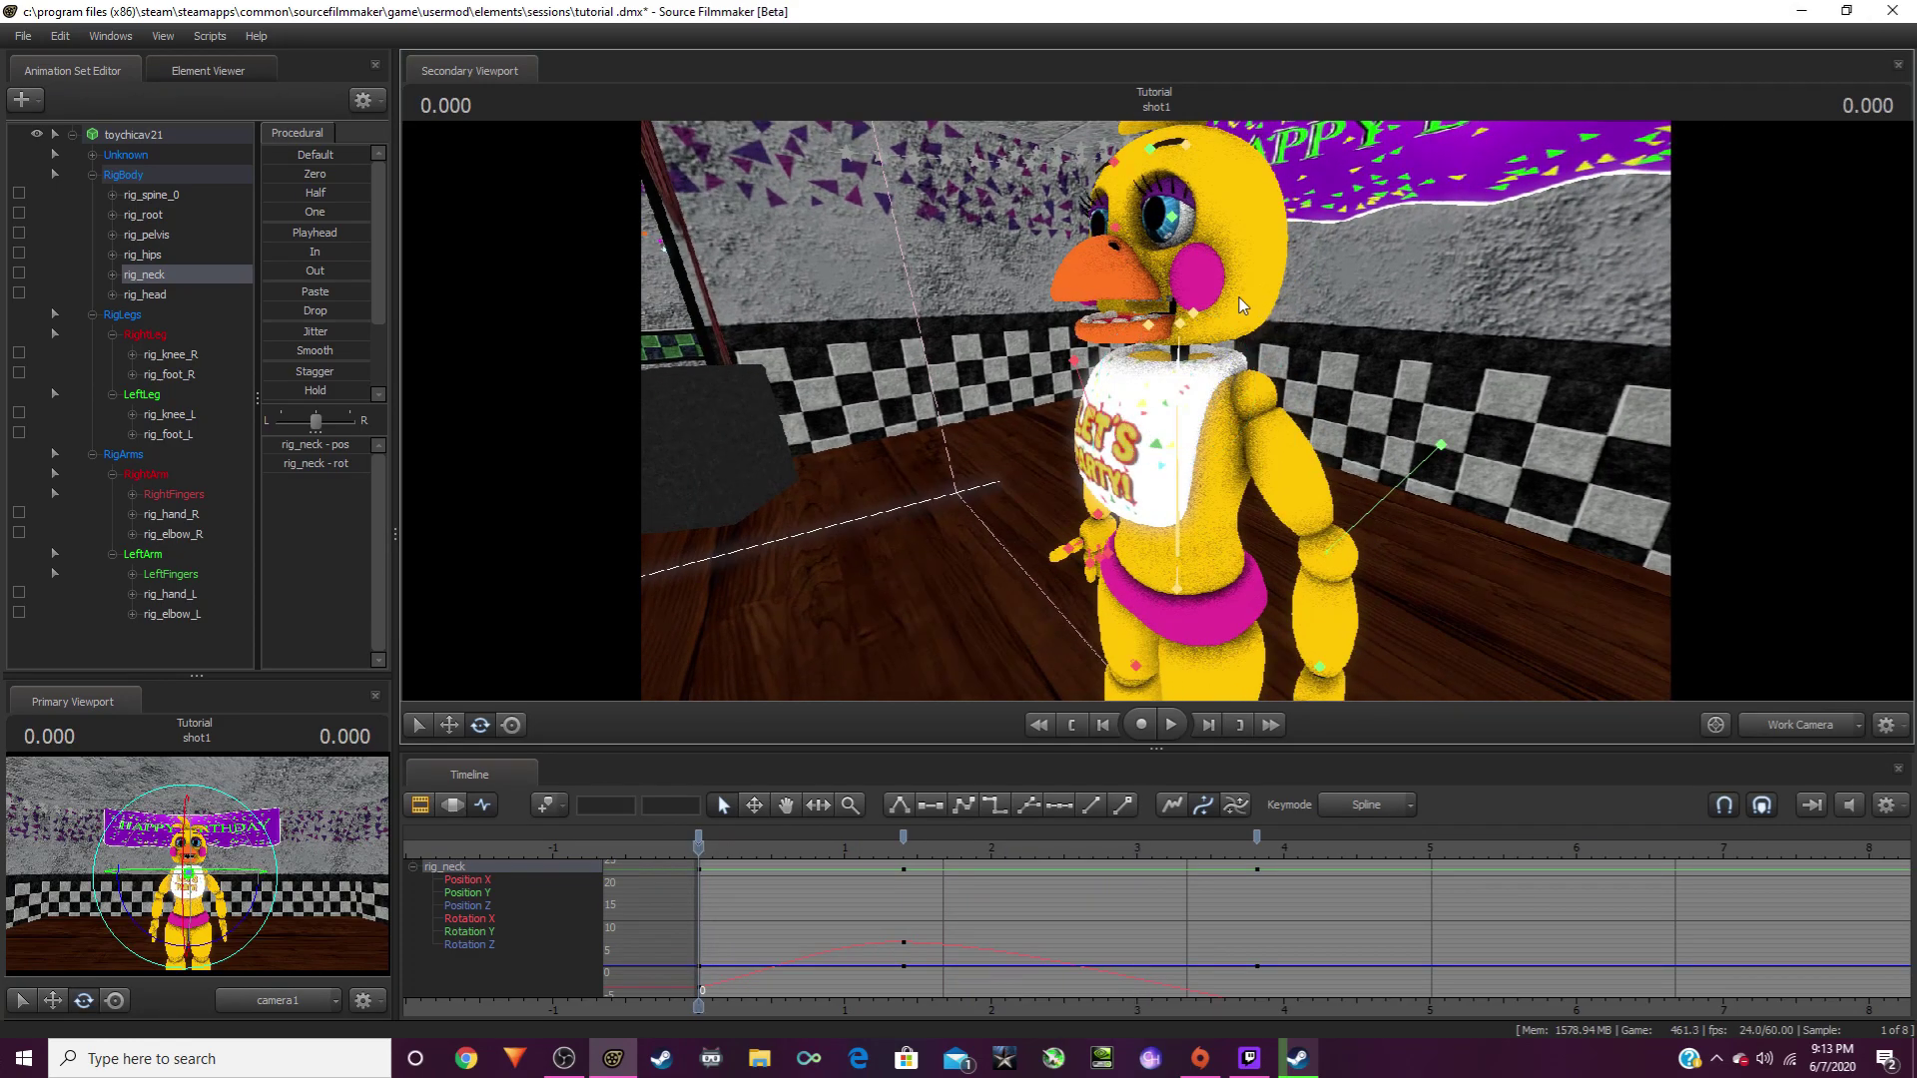
click(1147, 330)
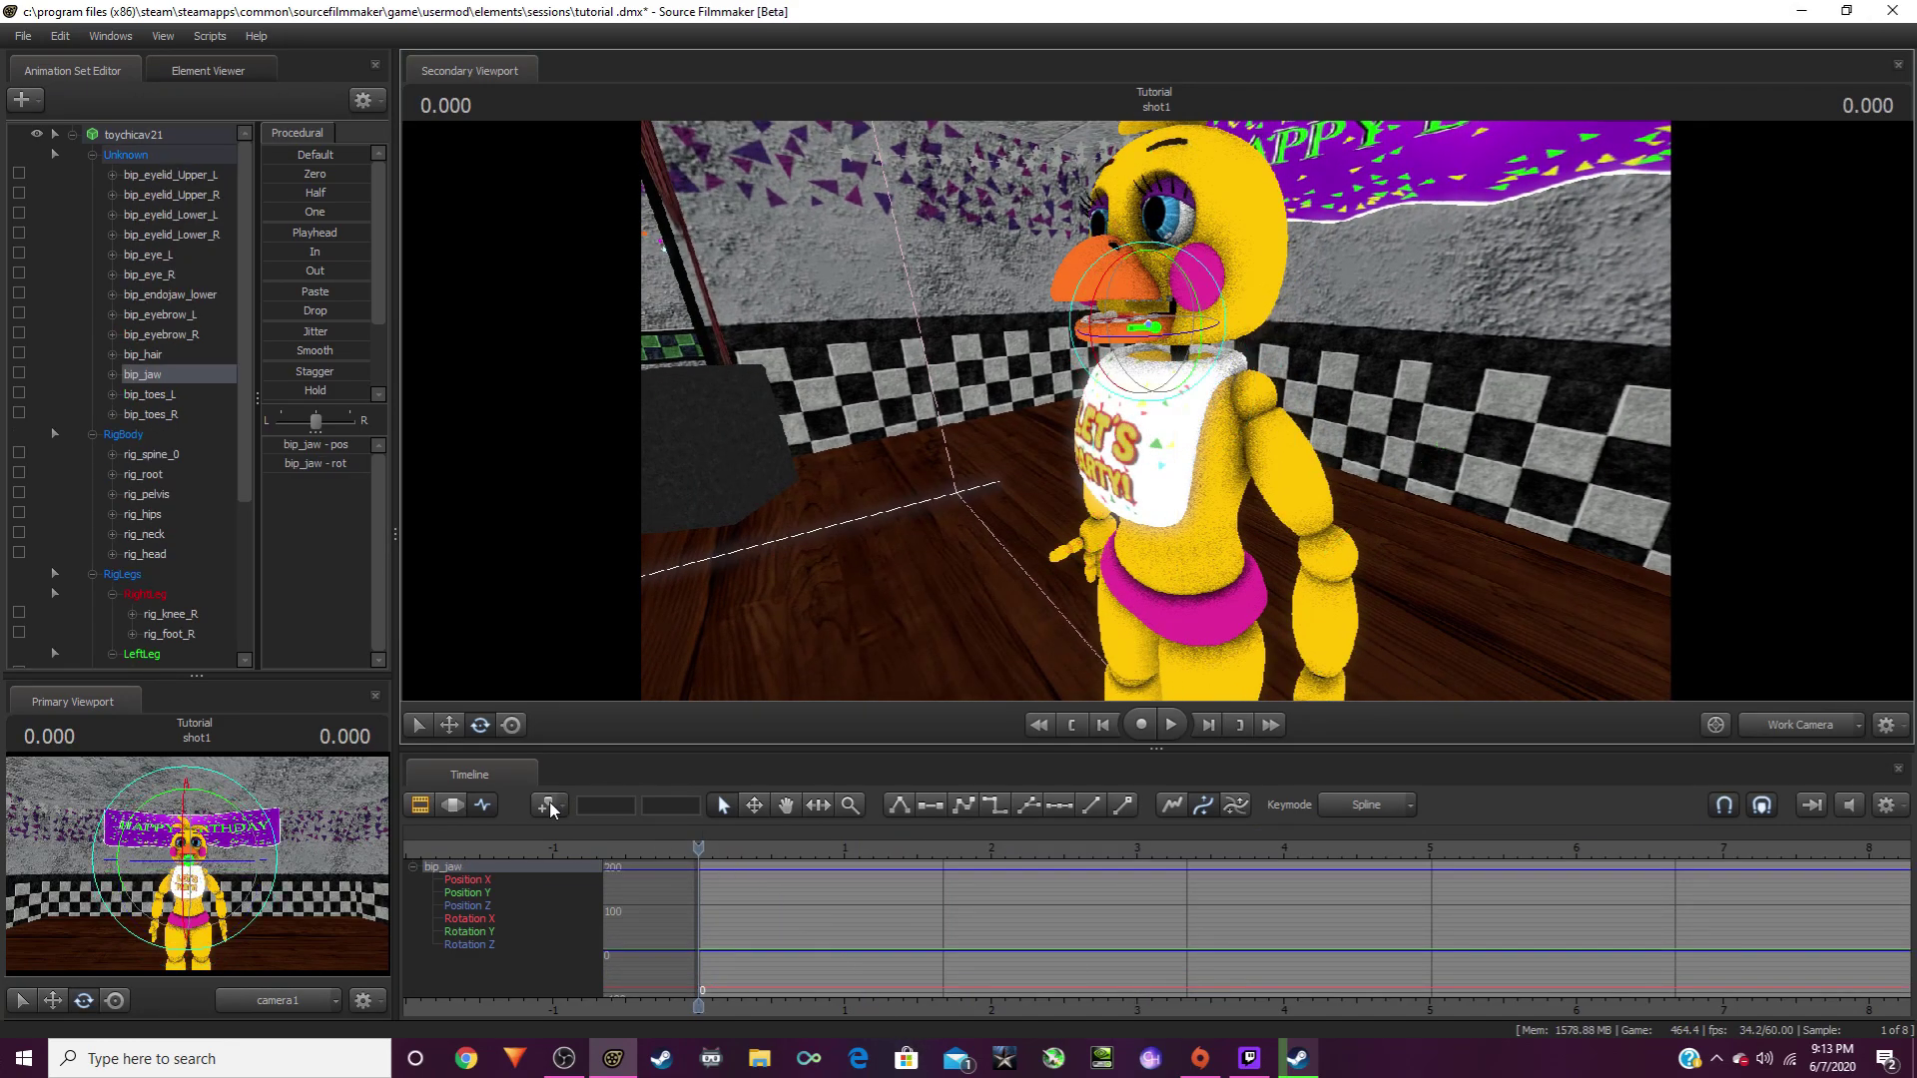
drag(698, 848, 853, 847)
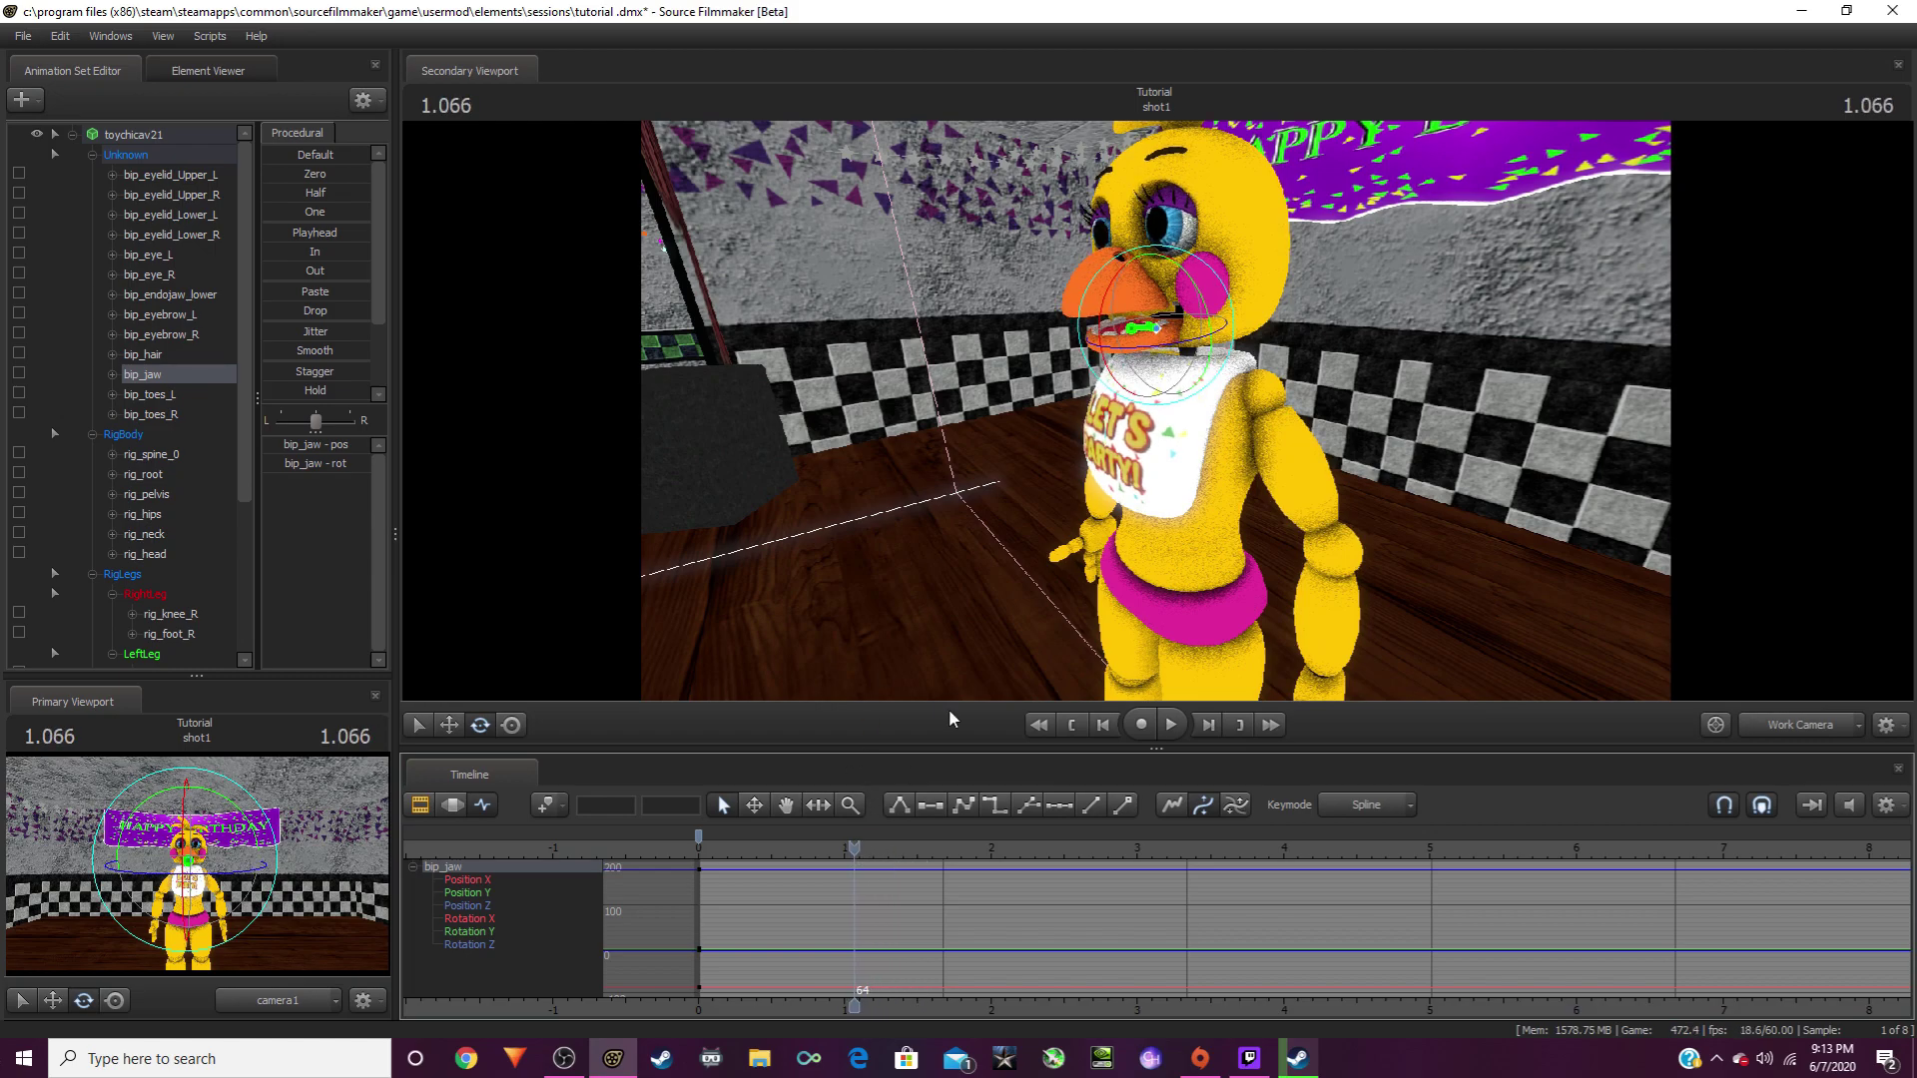
drag(1103, 300, 1091, 321)
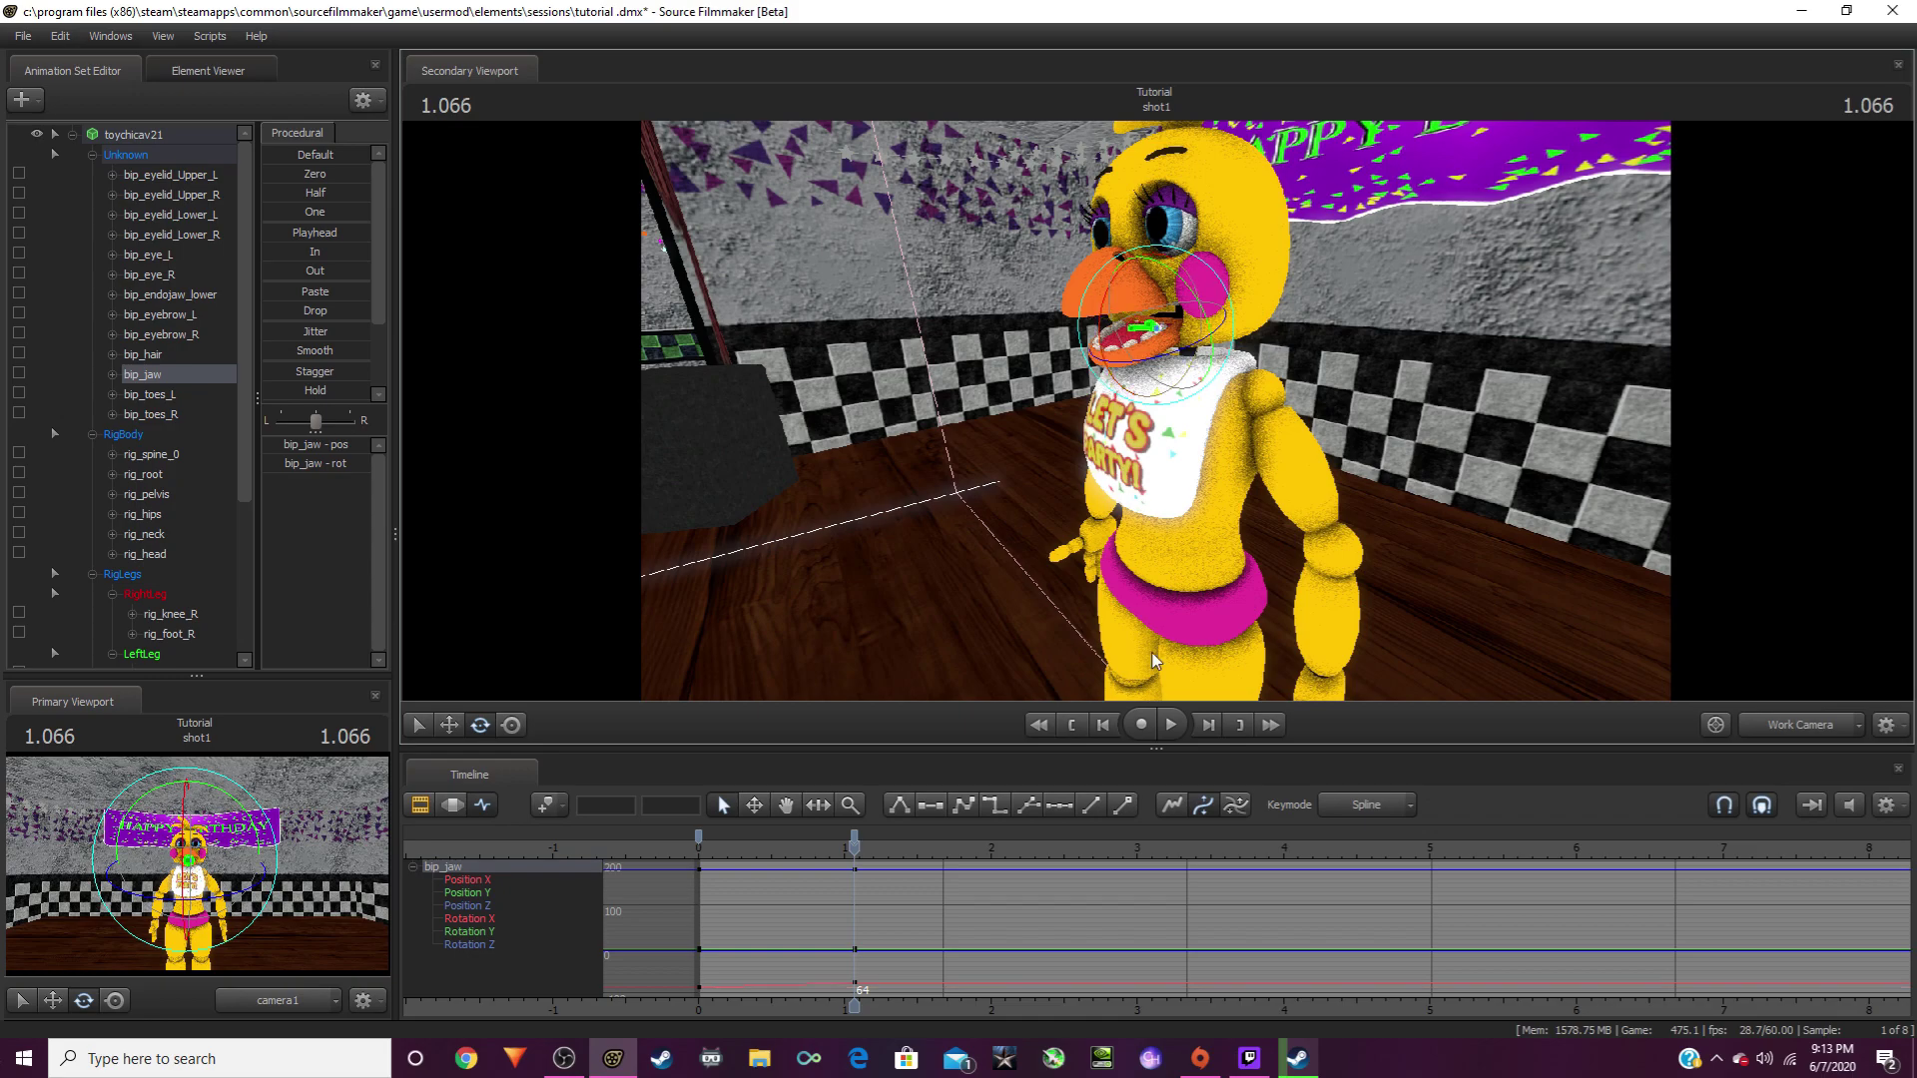
Step: Add a bip_jaw keyframe at 3.616 seconds with the mouth closed, preview the jaw animation and return to frame 0
key(space)
key(space)
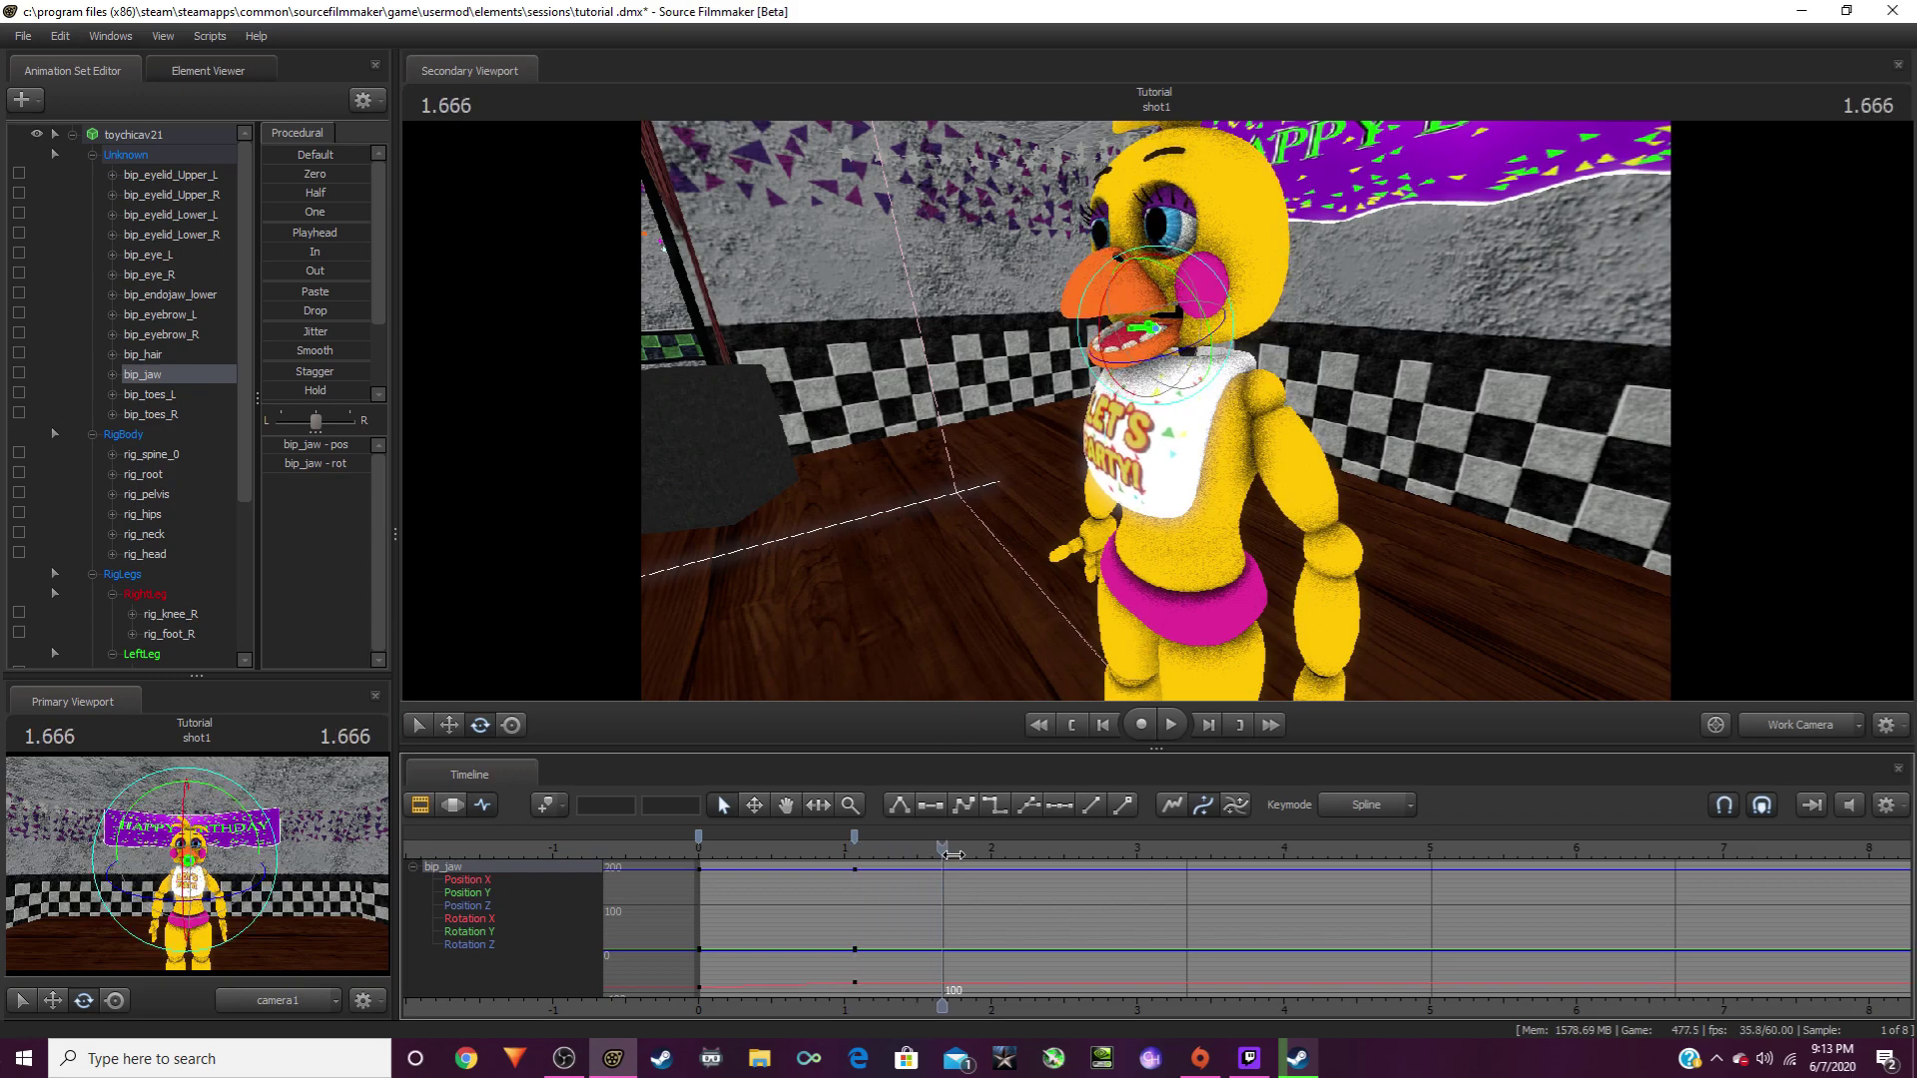
drag(944, 854, 1227, 867)
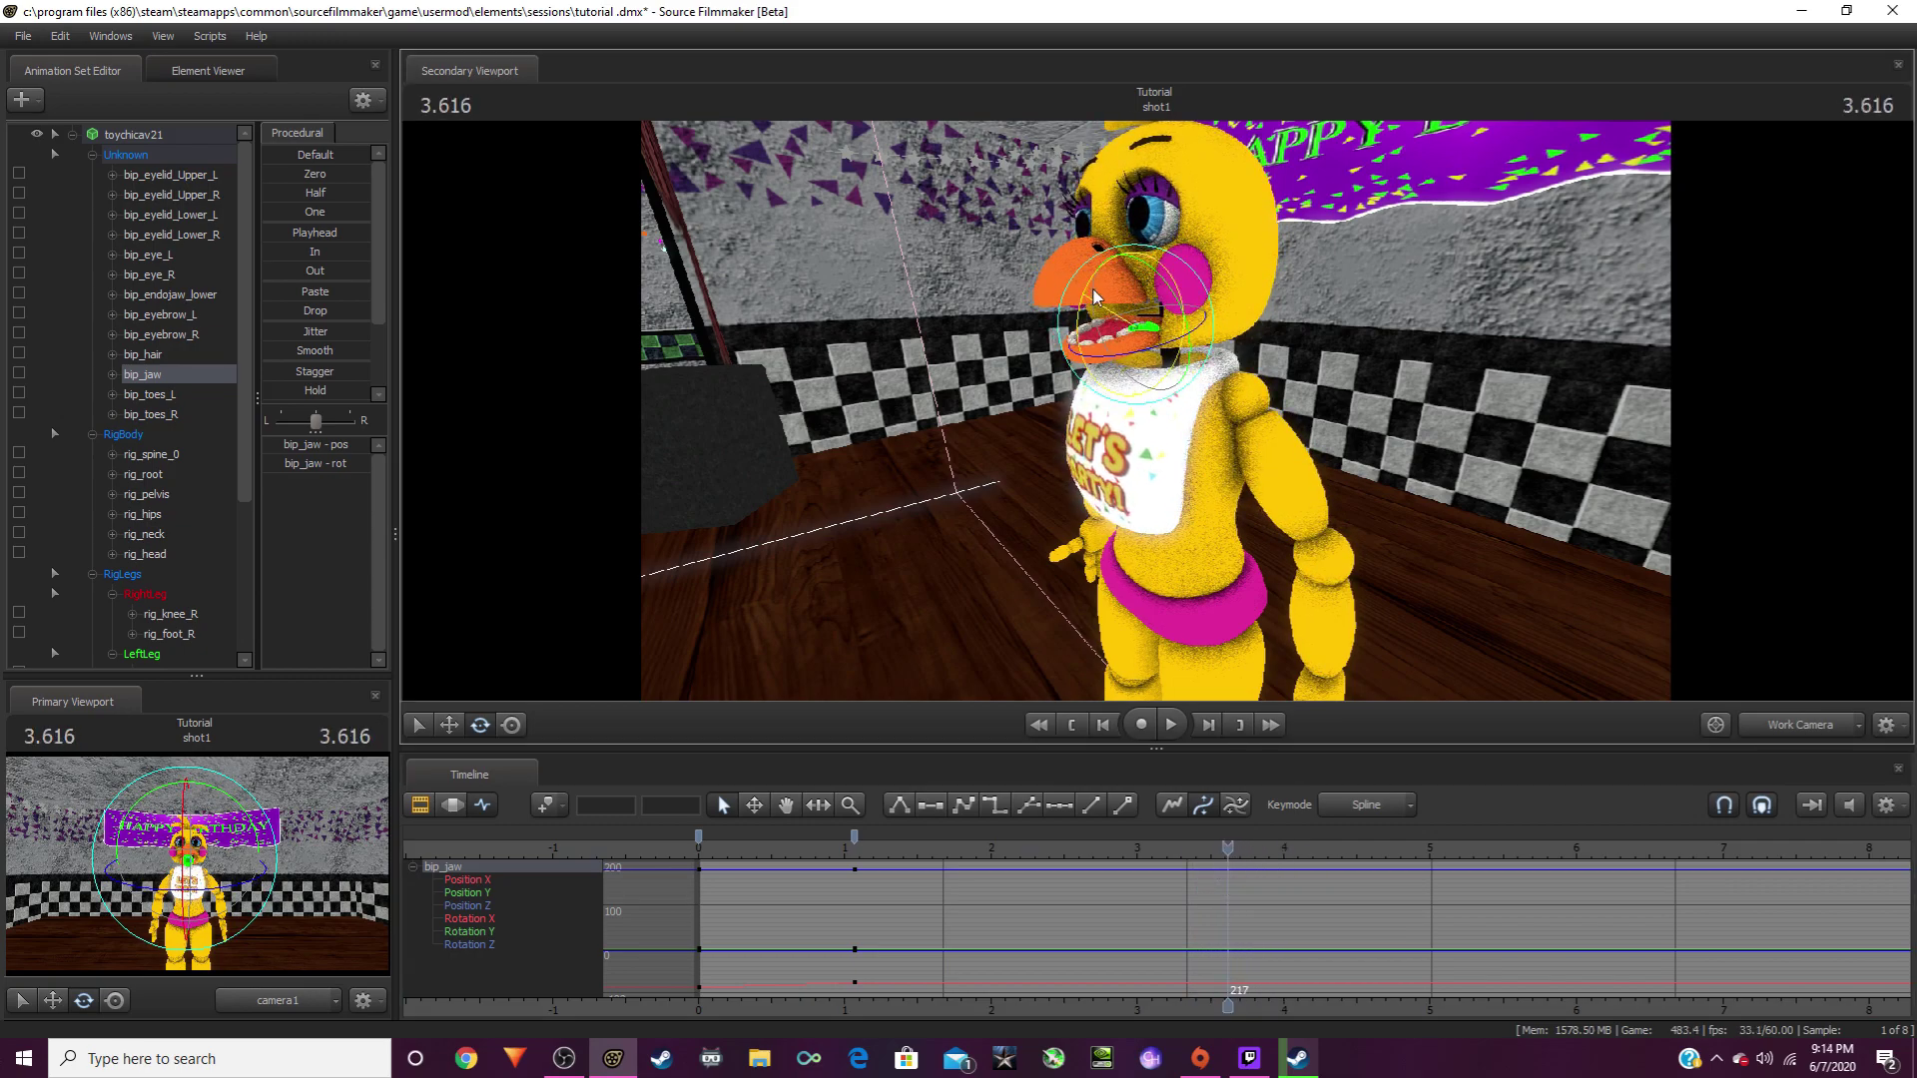
drag(1079, 298, 1108, 296)
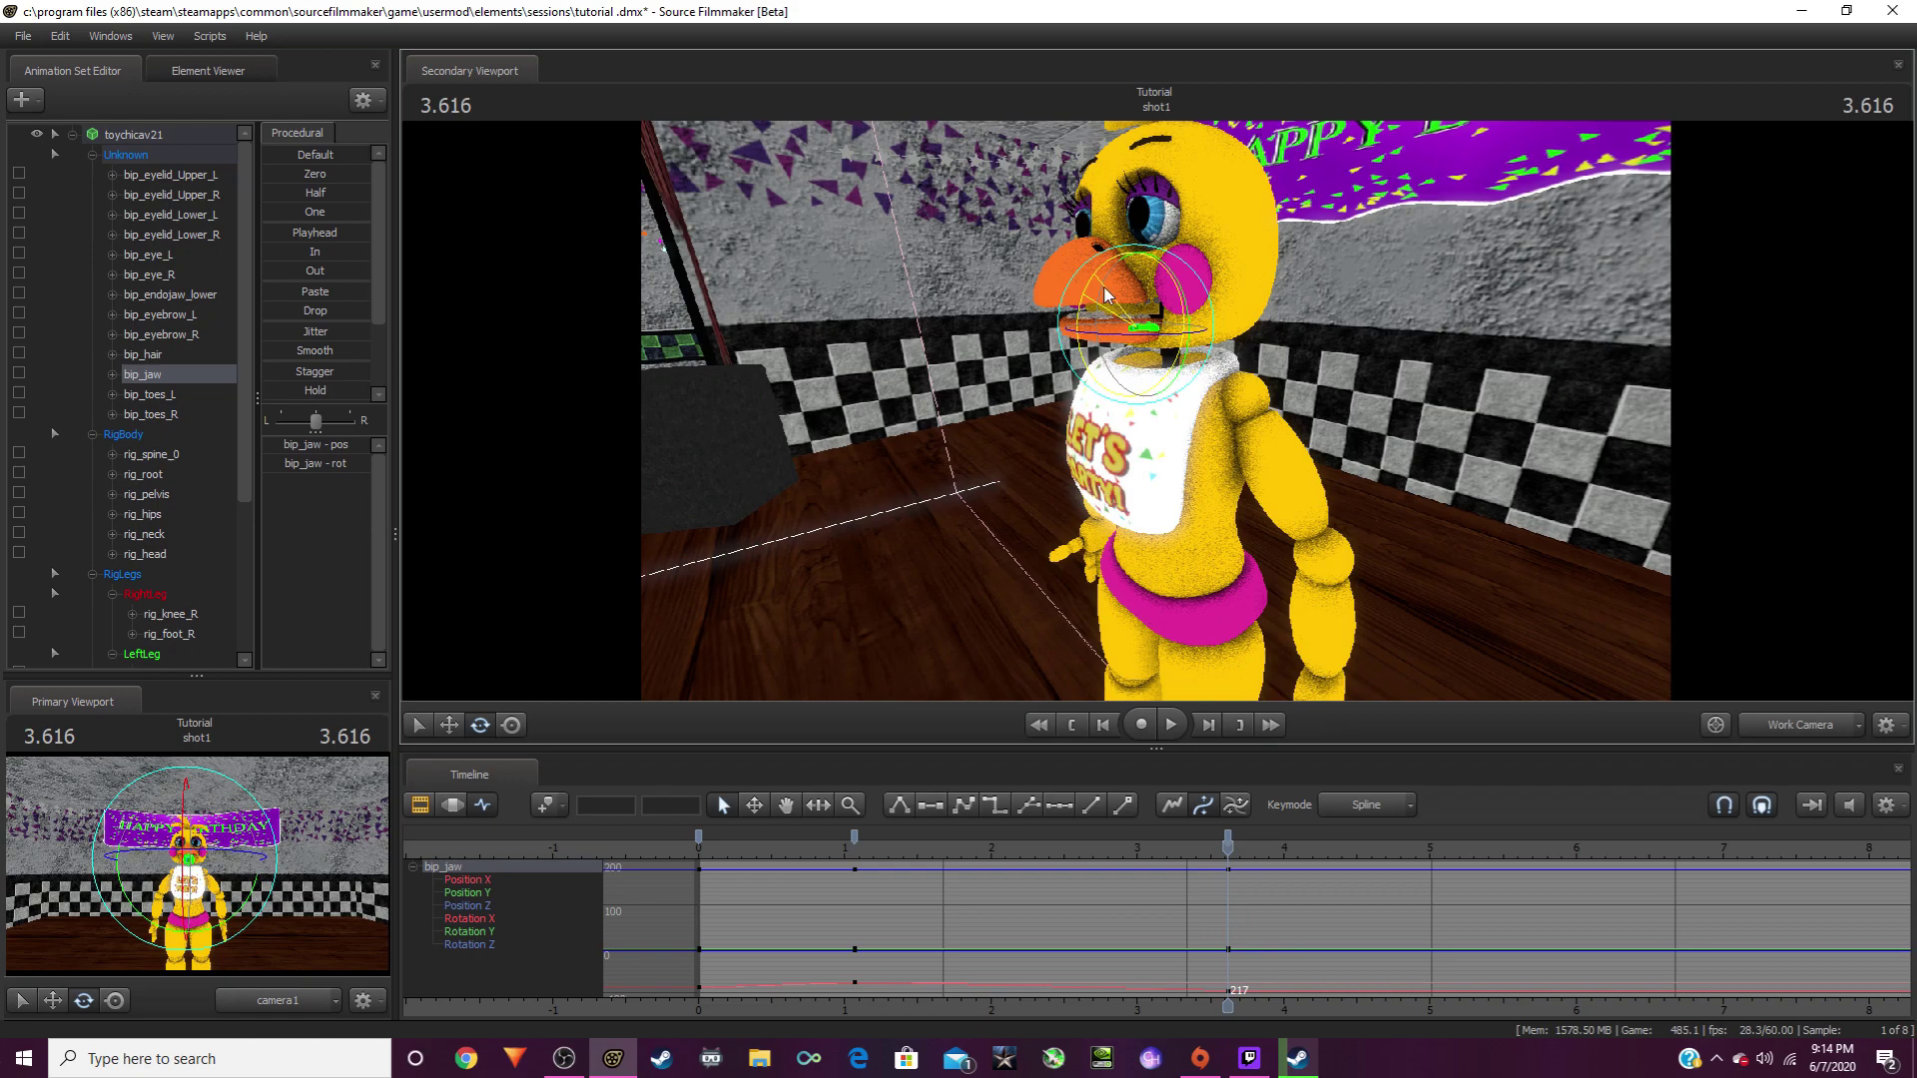
key(space)
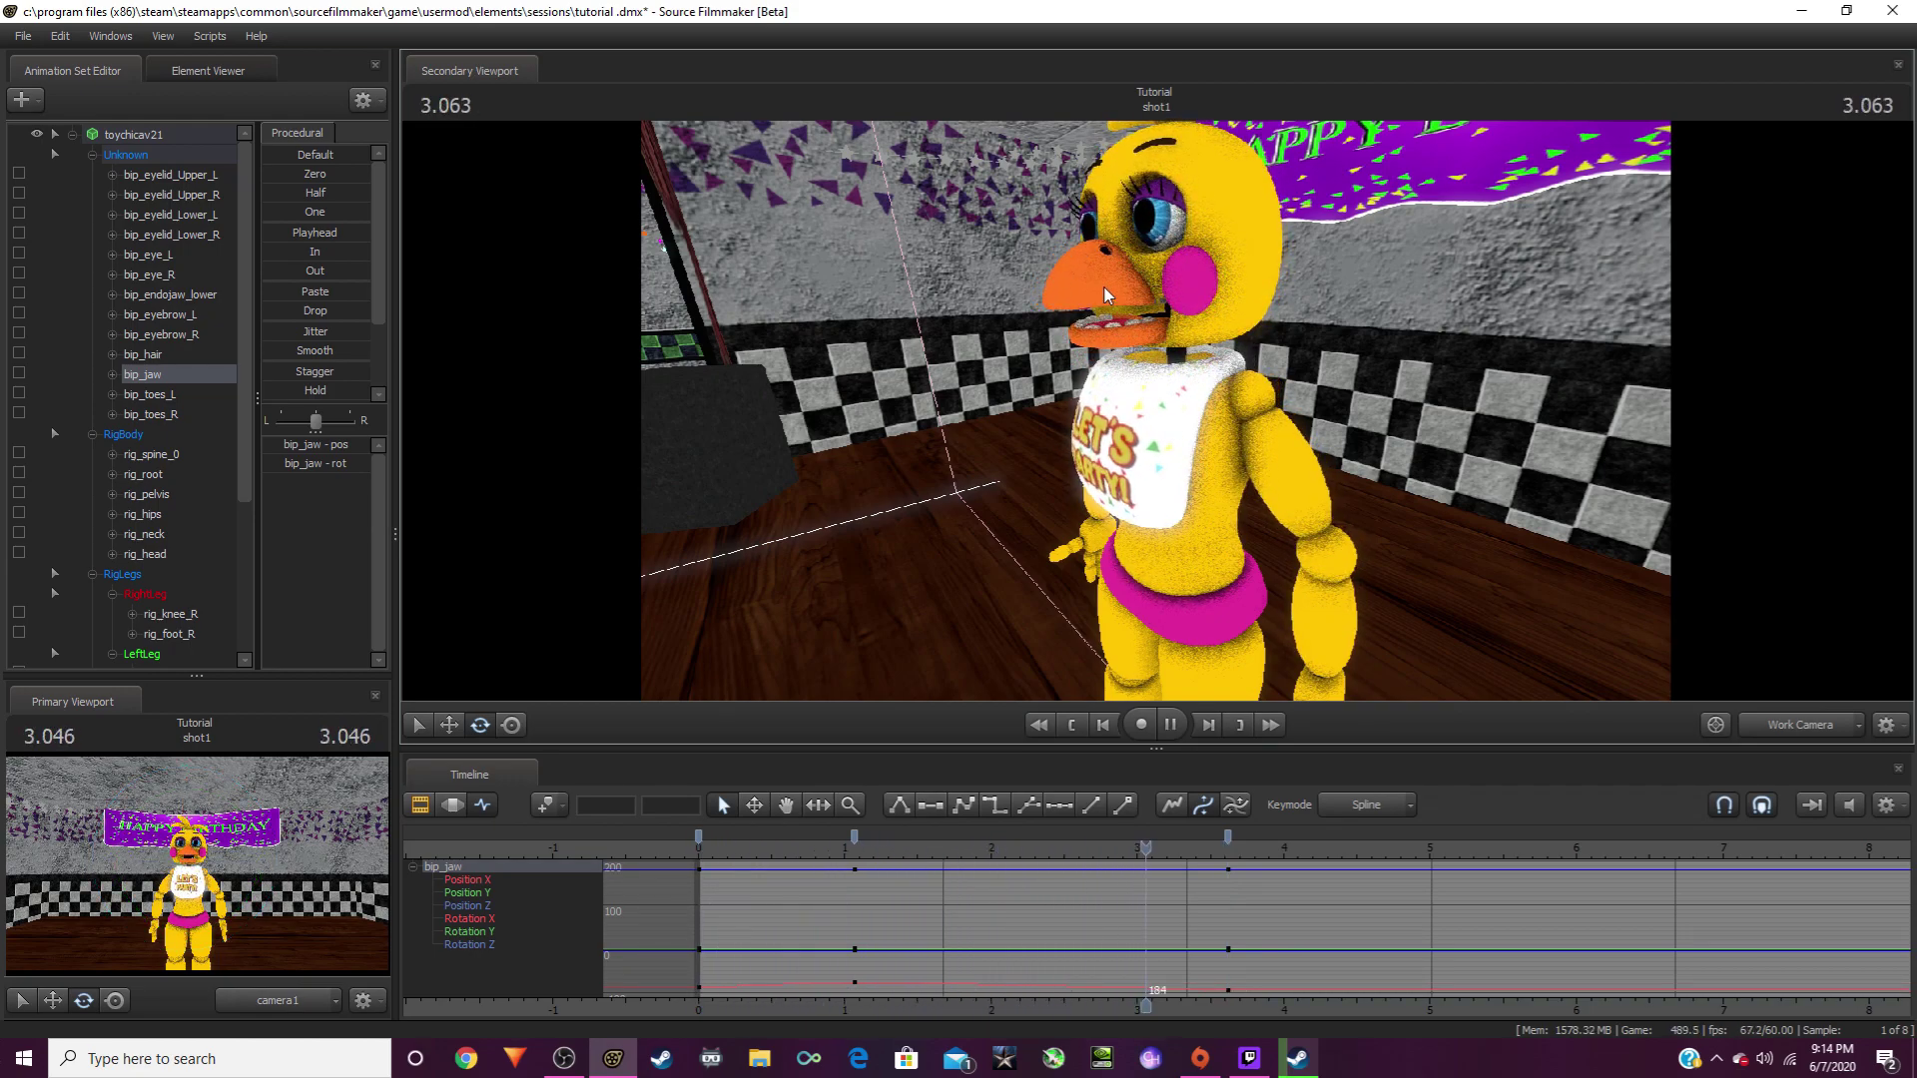
key(space)
key(Home)
Step: Keyframe bip_eye_L and bip_eye_R together at frame 0 and at 1.016 seconds, turning the gaze to the character's right at the second keyframe
drag(1104, 288, 1155, 408)
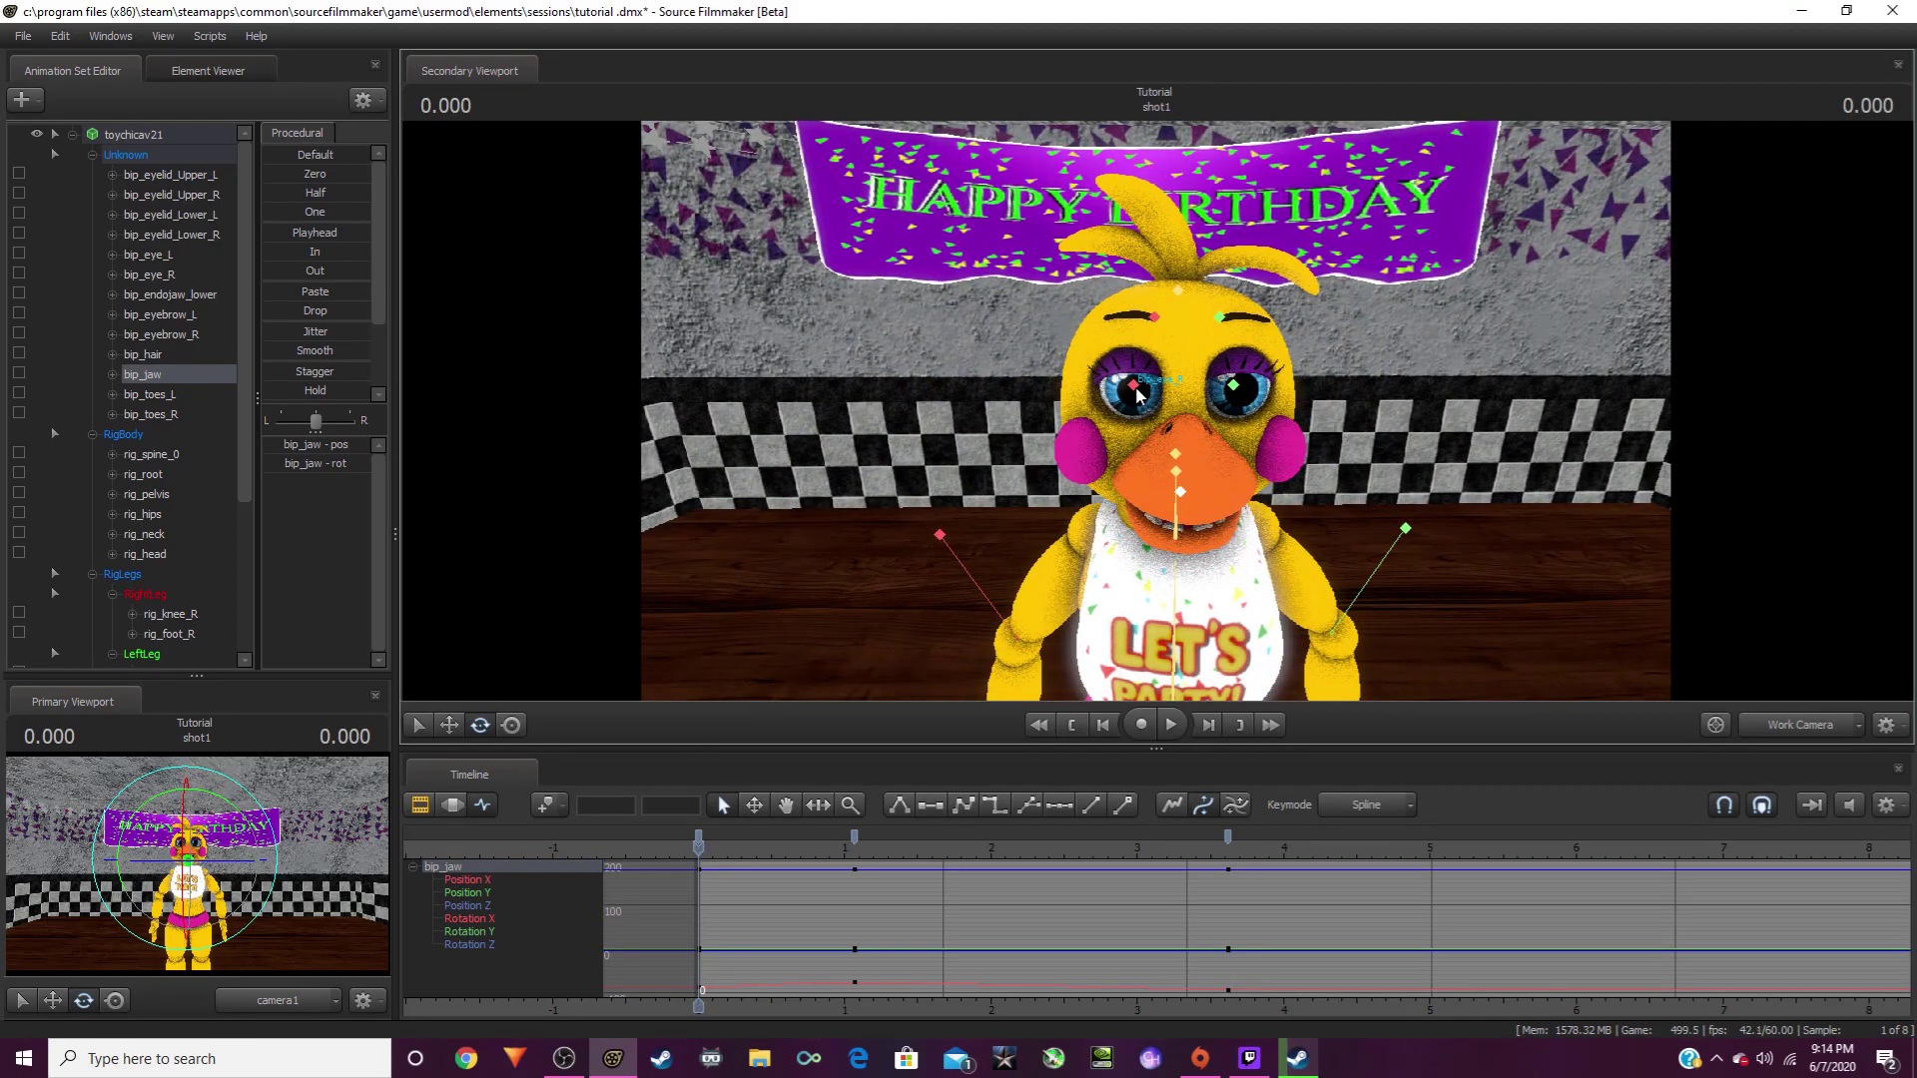
click(1239, 393)
ctrl+click(1235, 391)
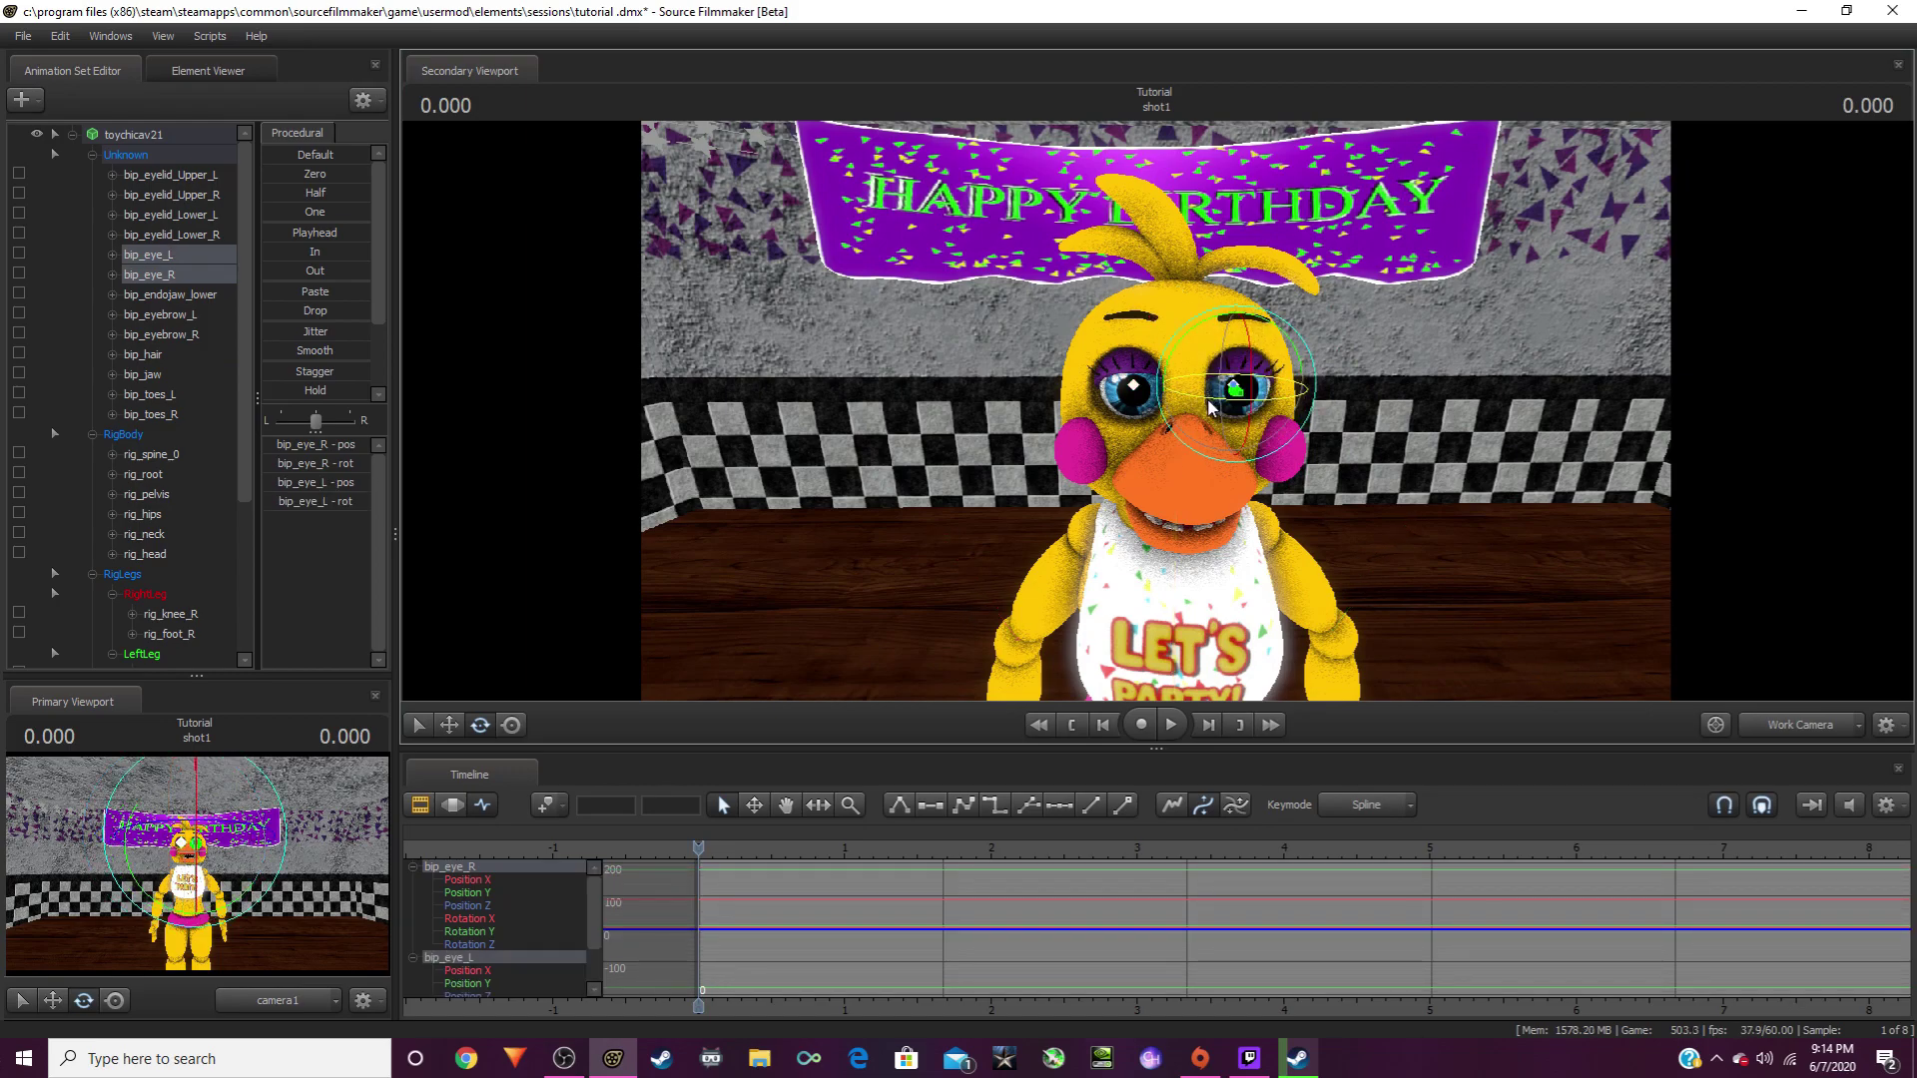
mouse_move(1199, 408)
mouse_down()
mouse_move(1284, 404)
mouse_move(1209, 414)
mouse_up()
scroll(859, 1009, up, 3)
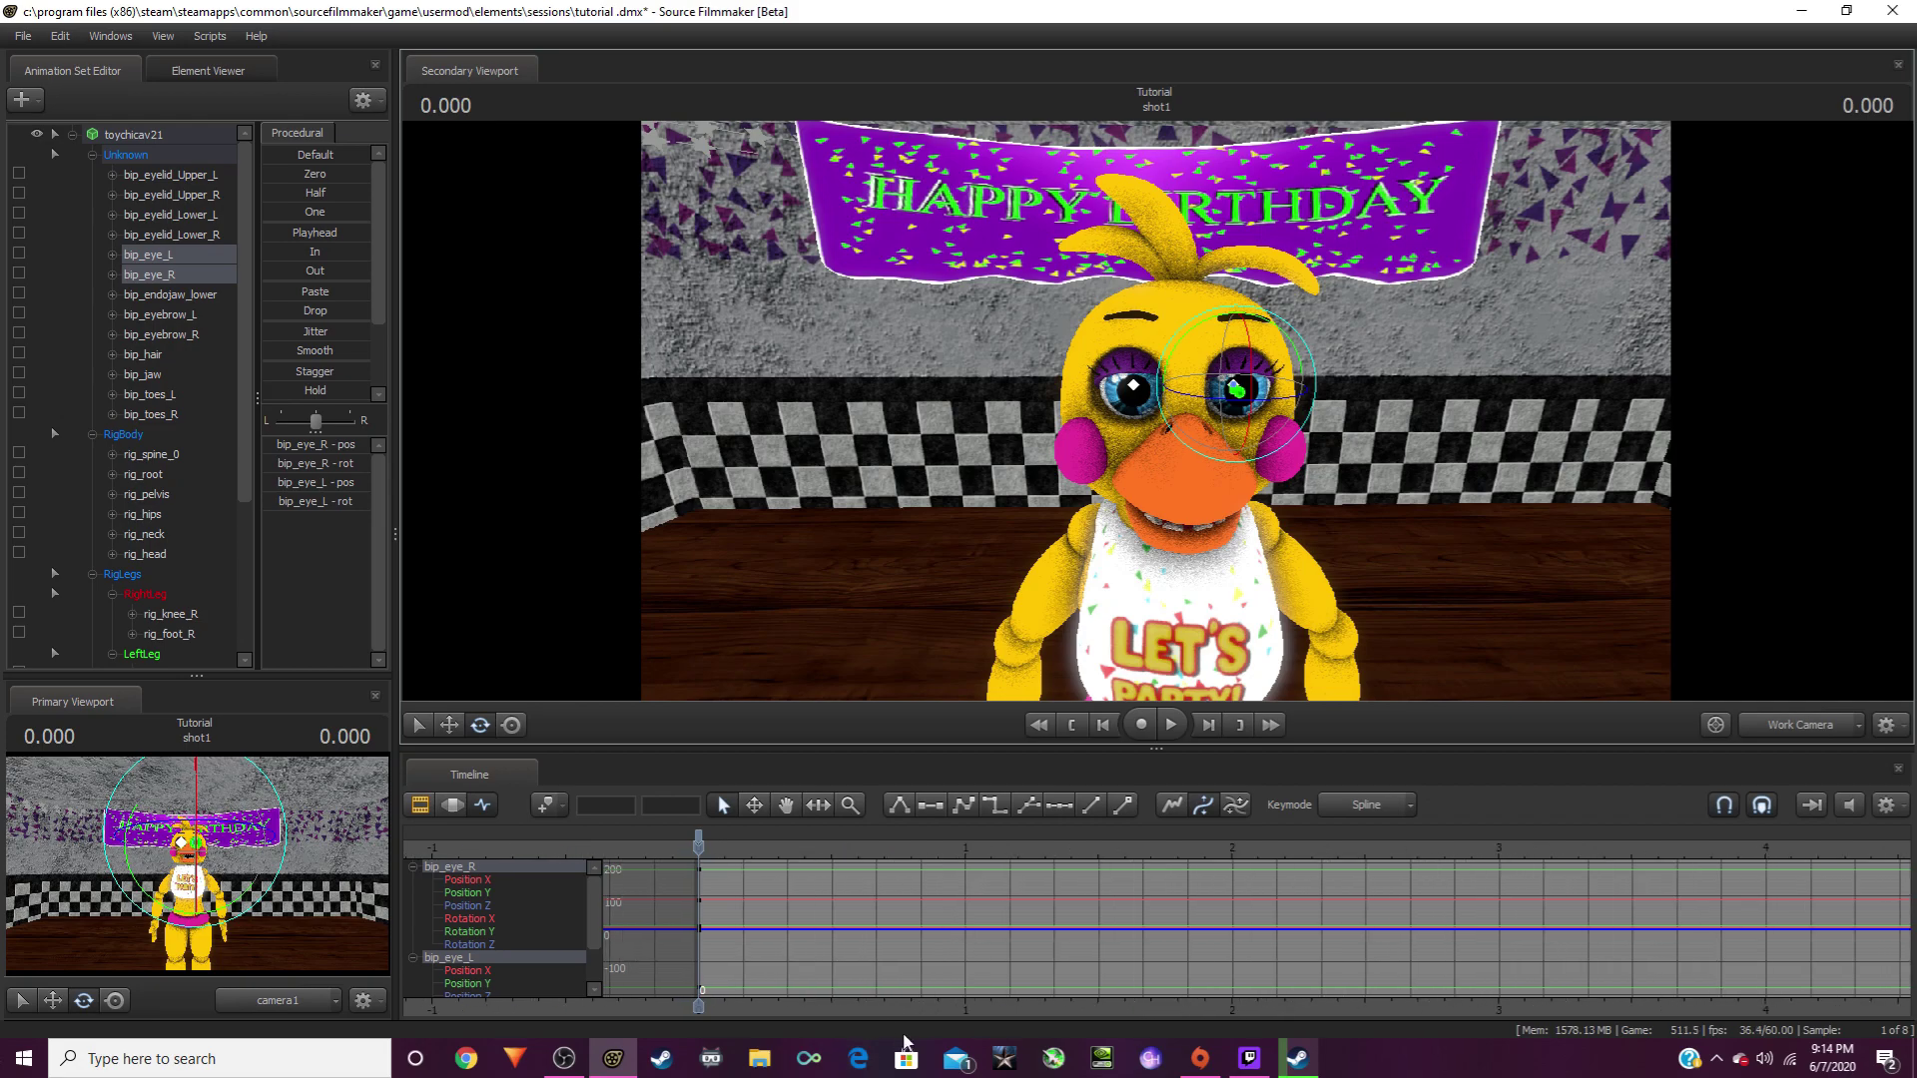
drag(700, 869, 969, 866)
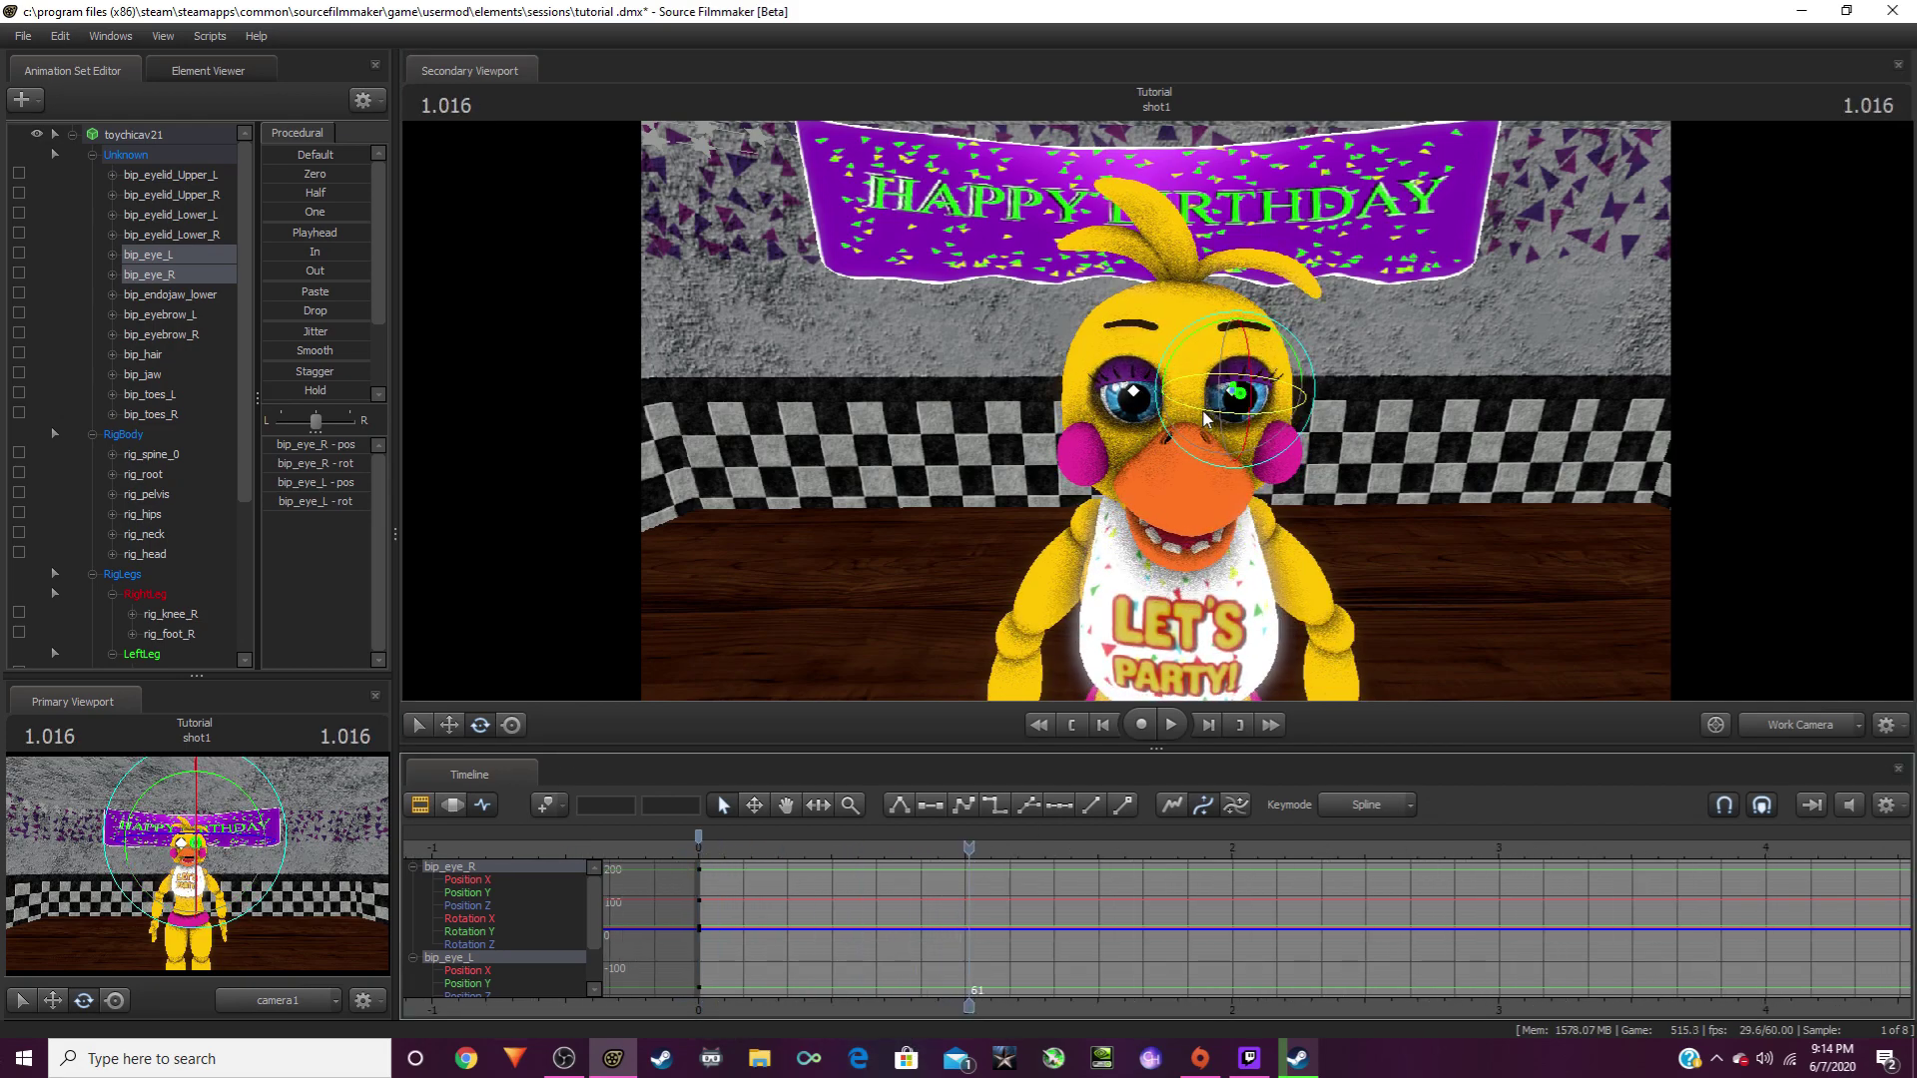
drag(1206, 419, 1166, 410)
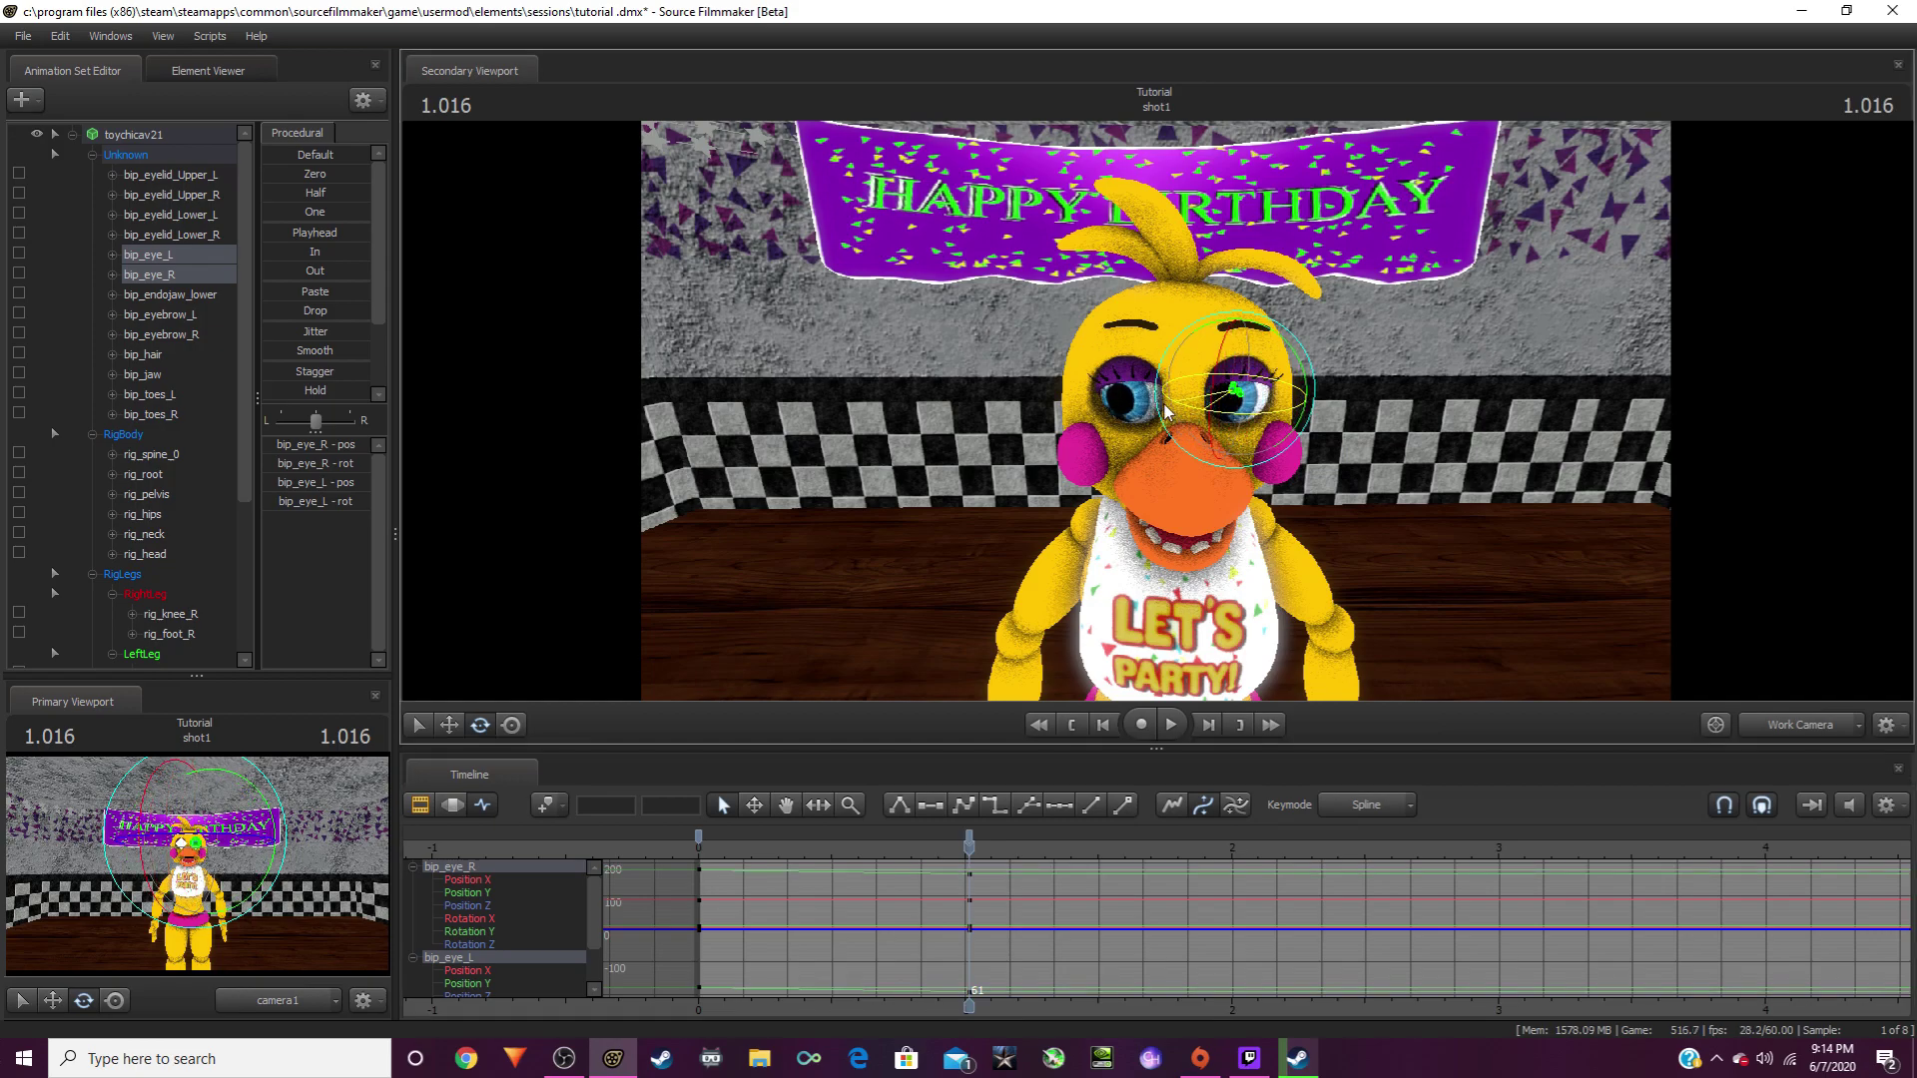
Step: Add a keyframe for both eyes at about 2.45 seconds looking to the character's left, and play back the eye movement
key(space)
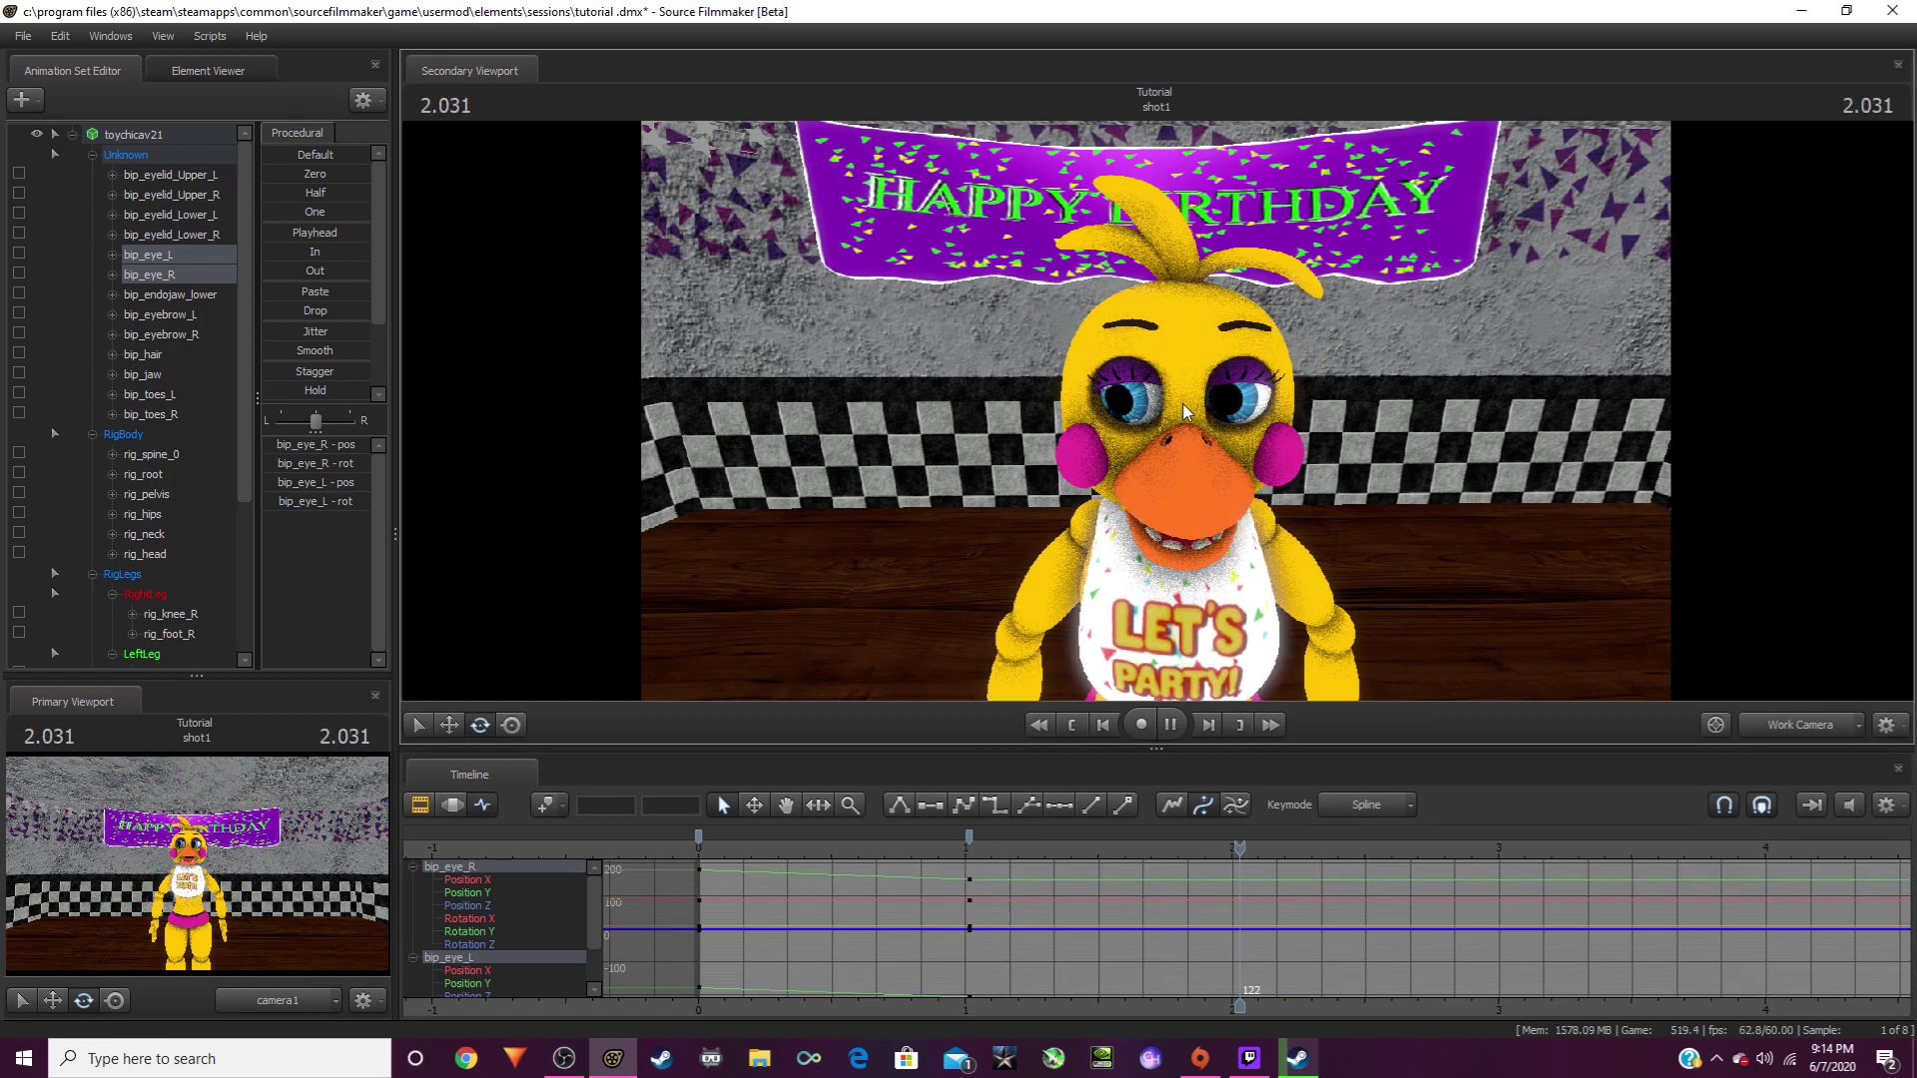
key(space)
drag(1271, 441, 1290, 444)
click(806, 847)
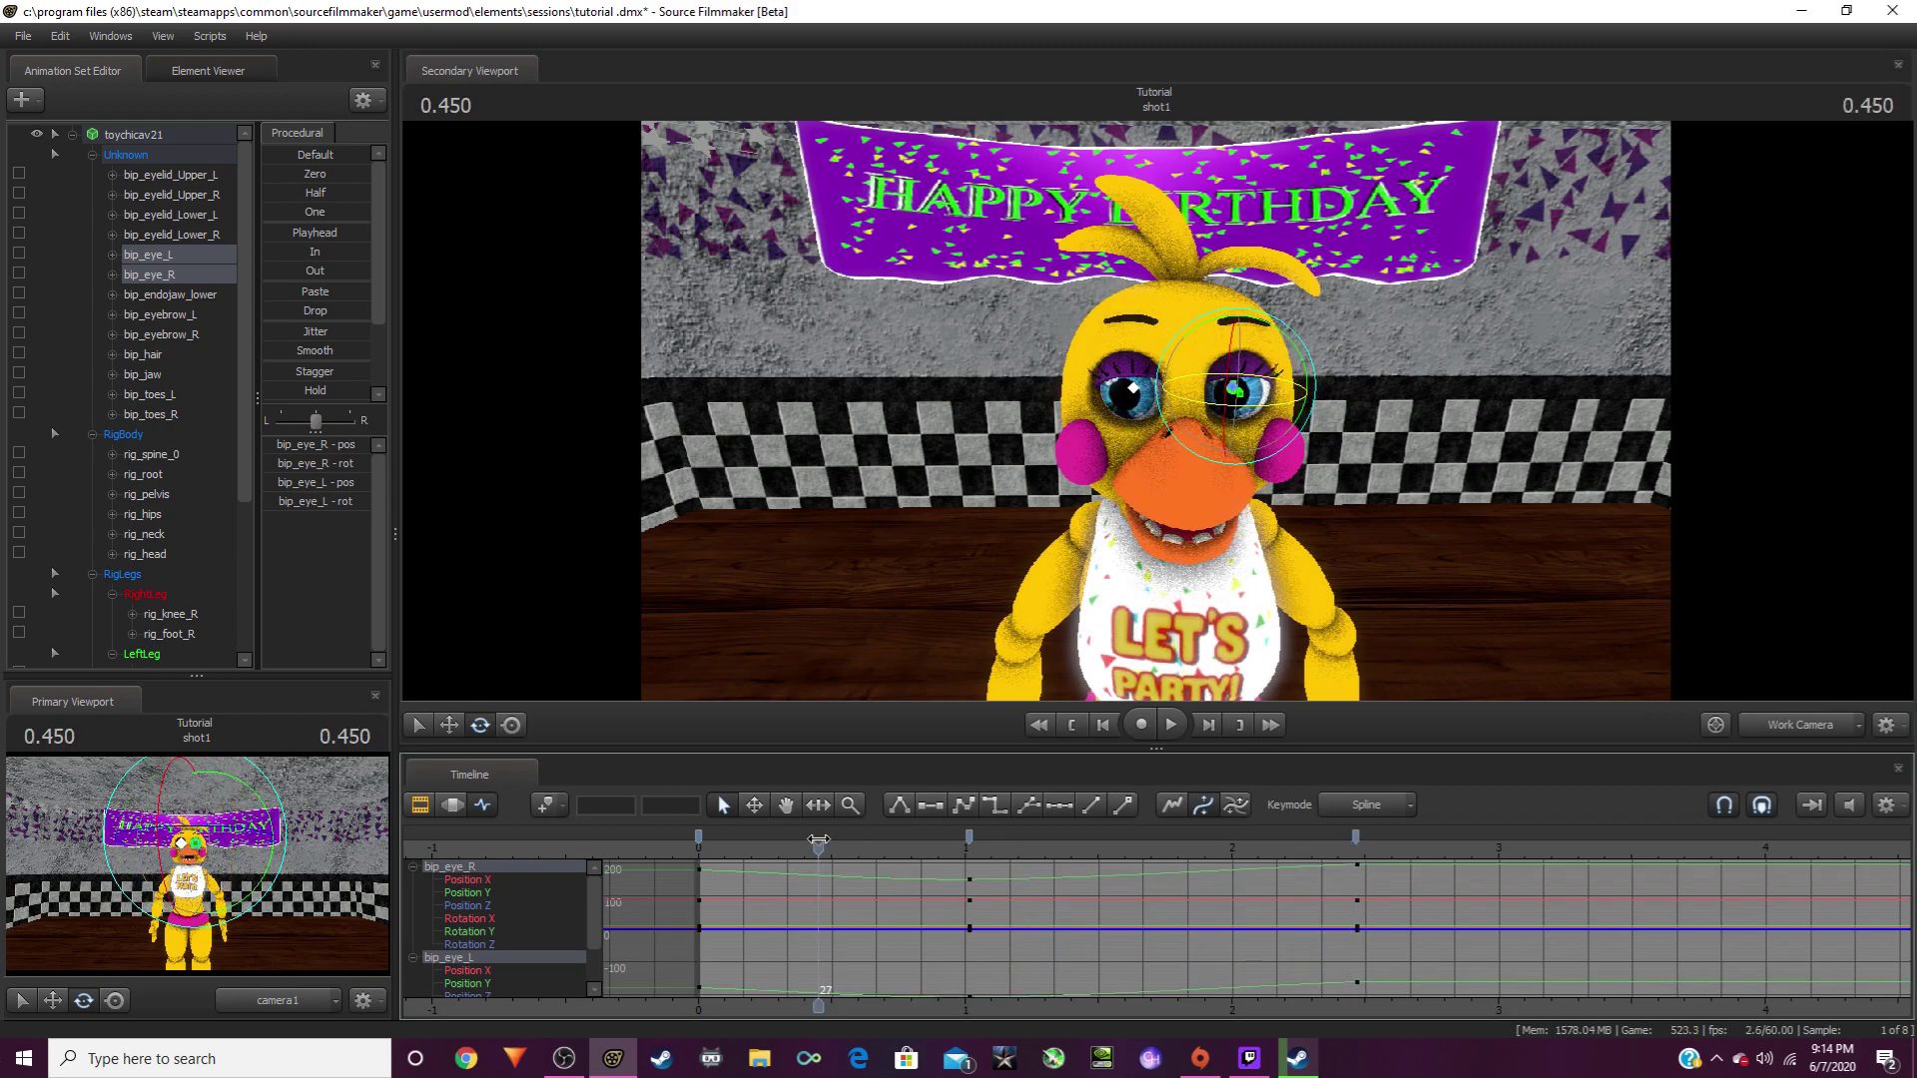
key(space)
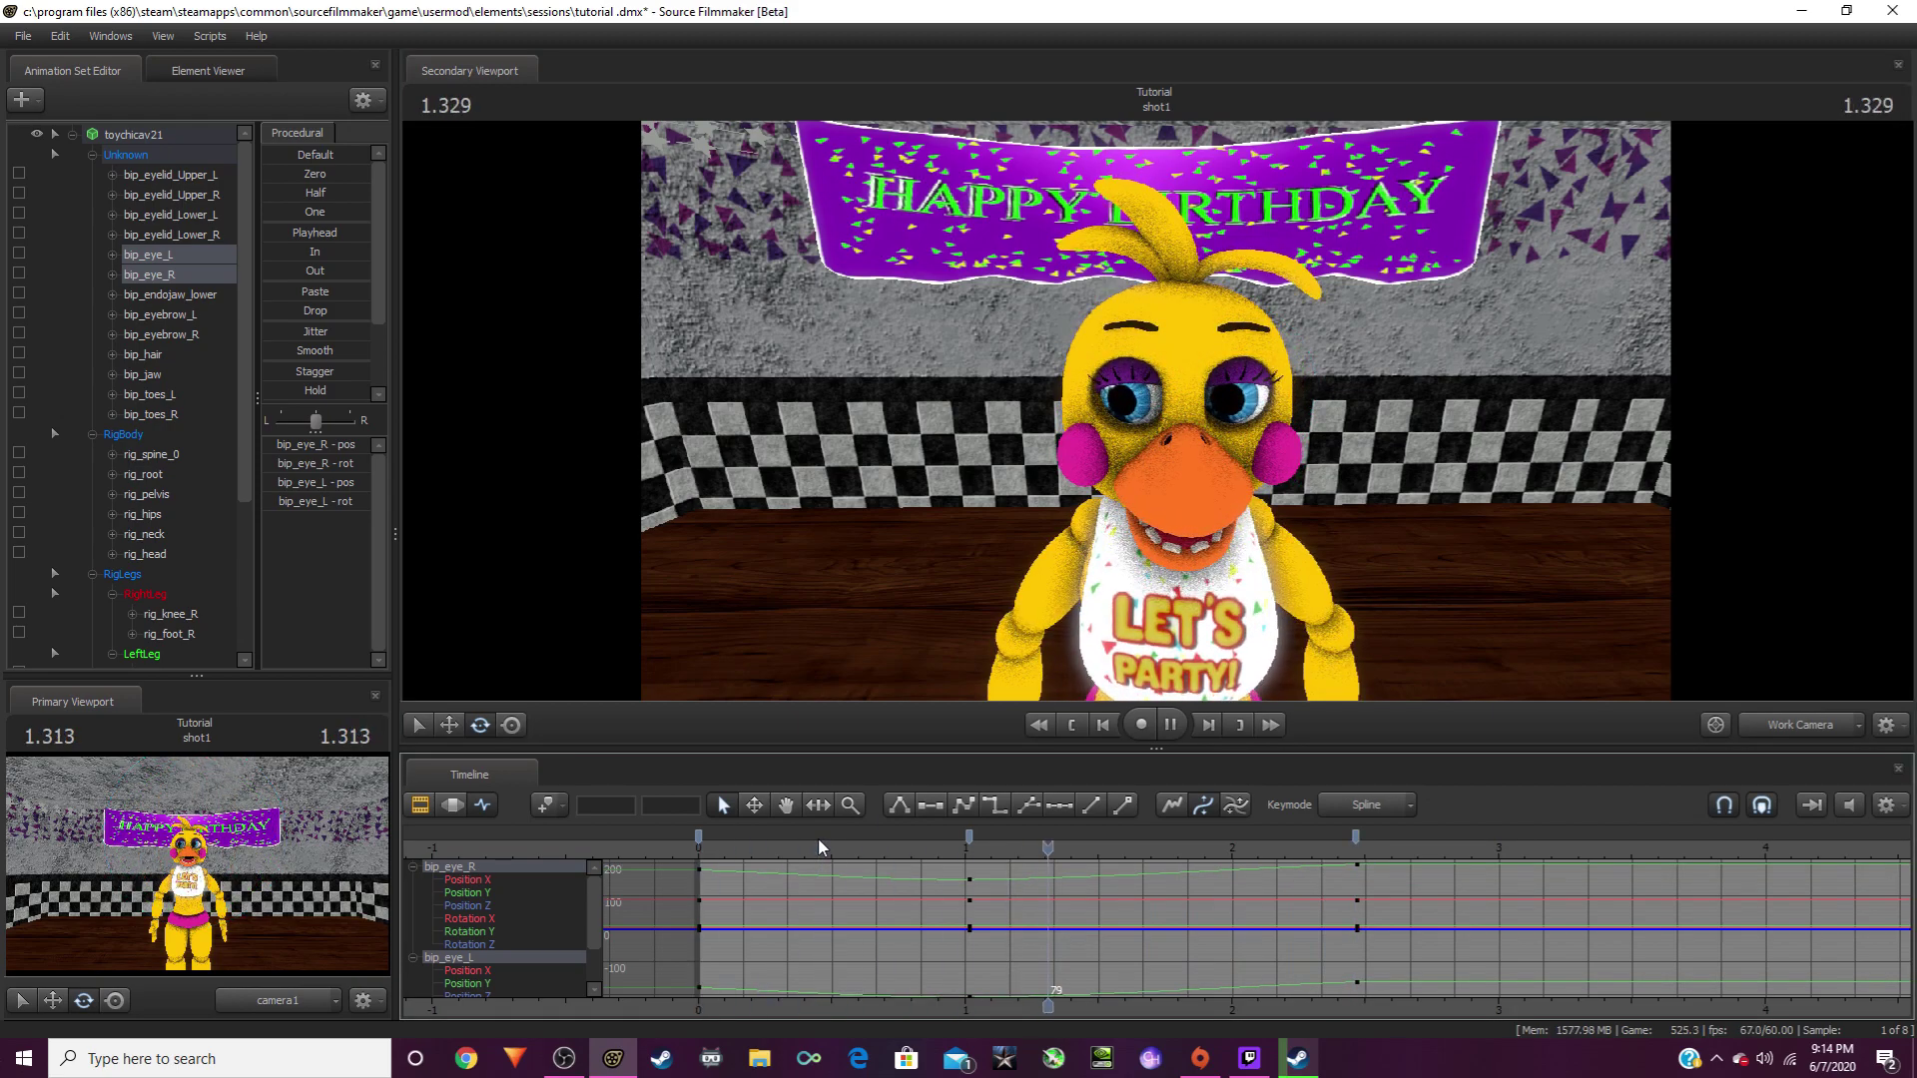
key(space)
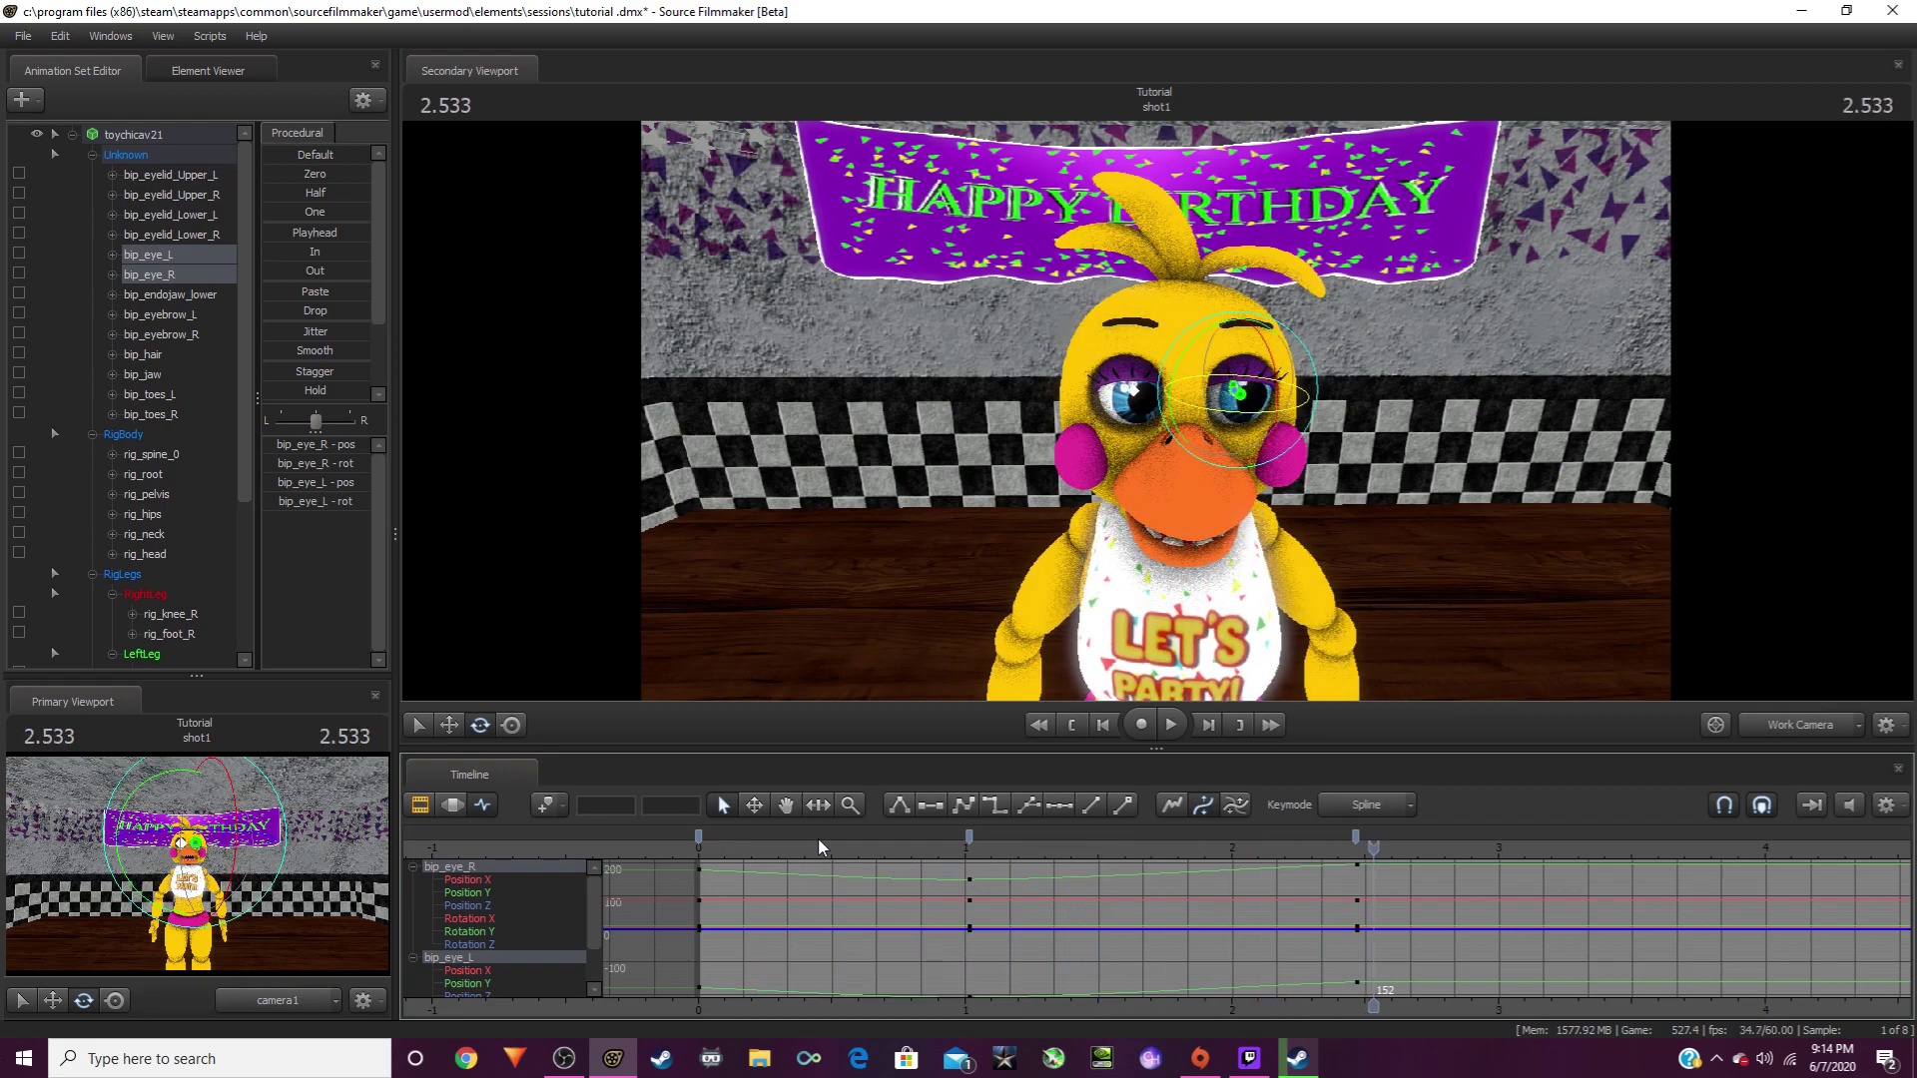
Step: Preview the eye animation from the start at an angled view of the face, and return to frame 0
key(Home)
key(End)
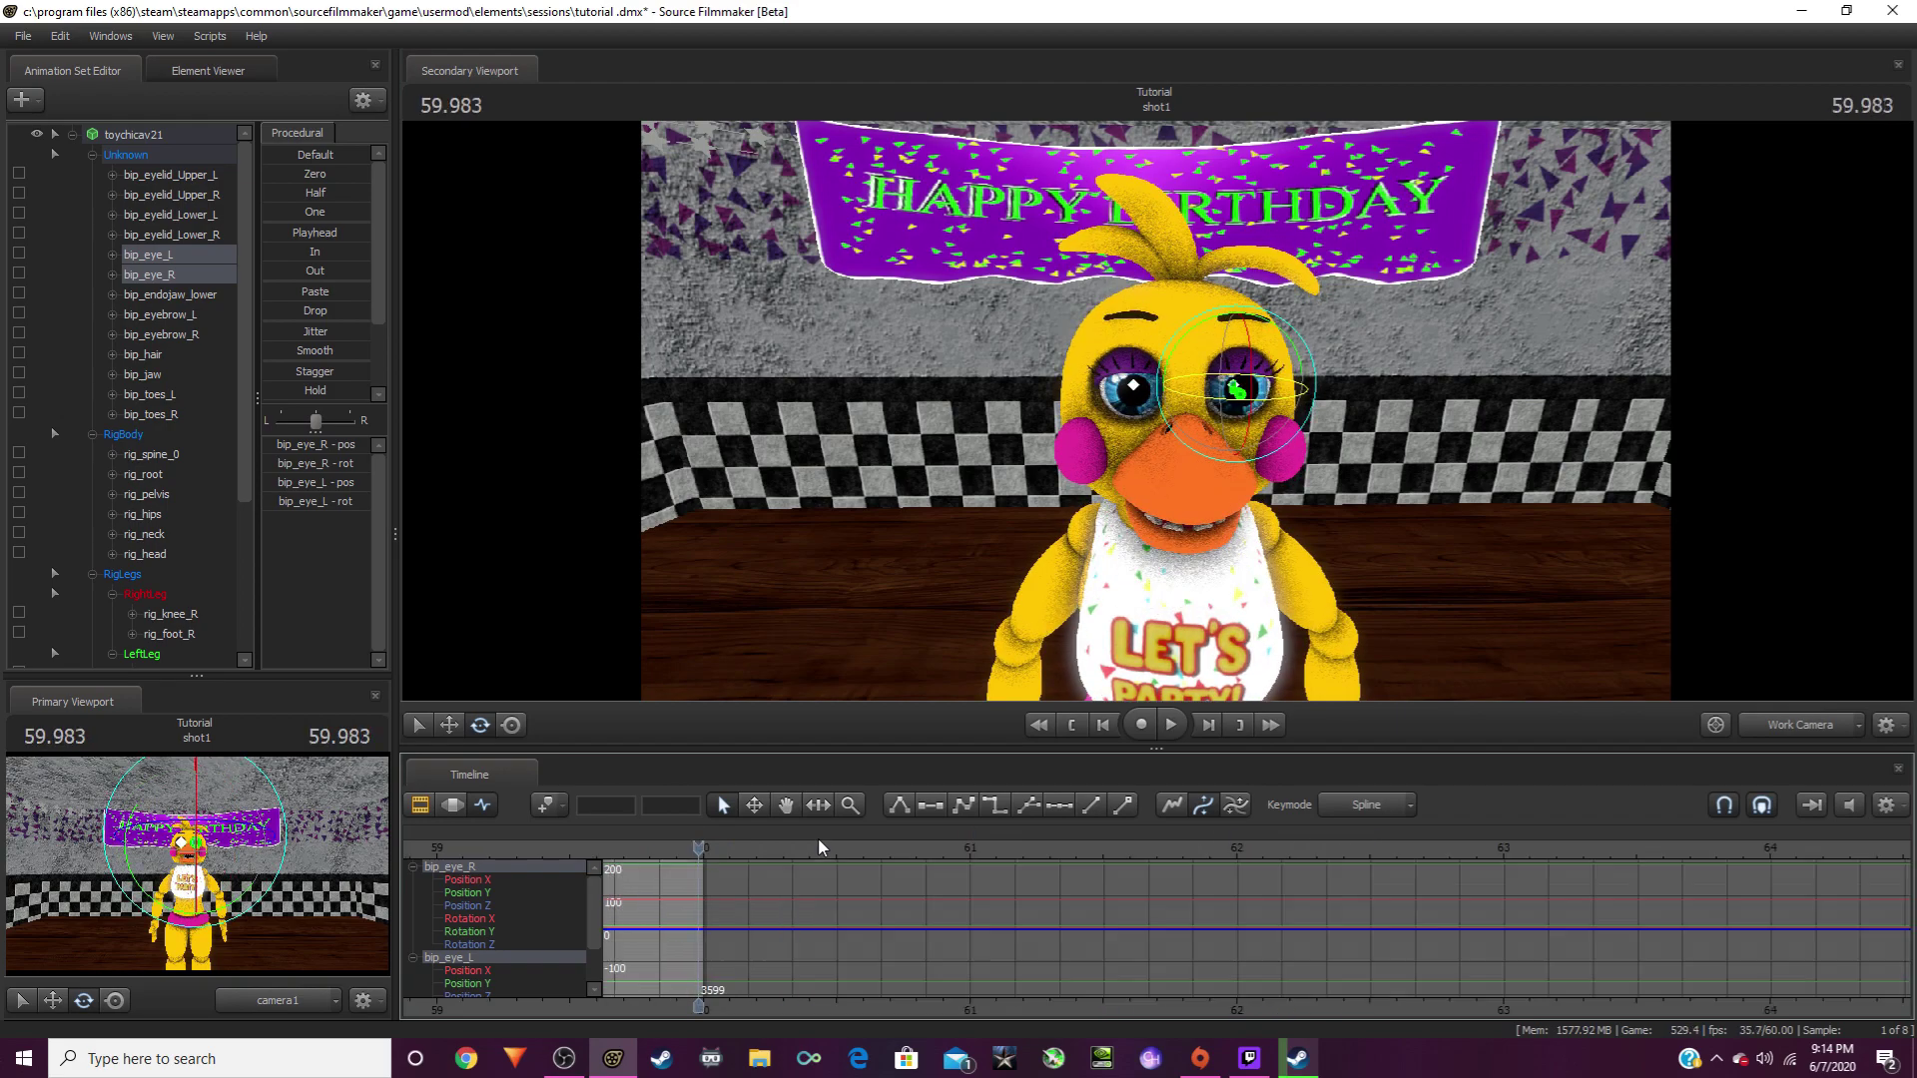
key(Home)
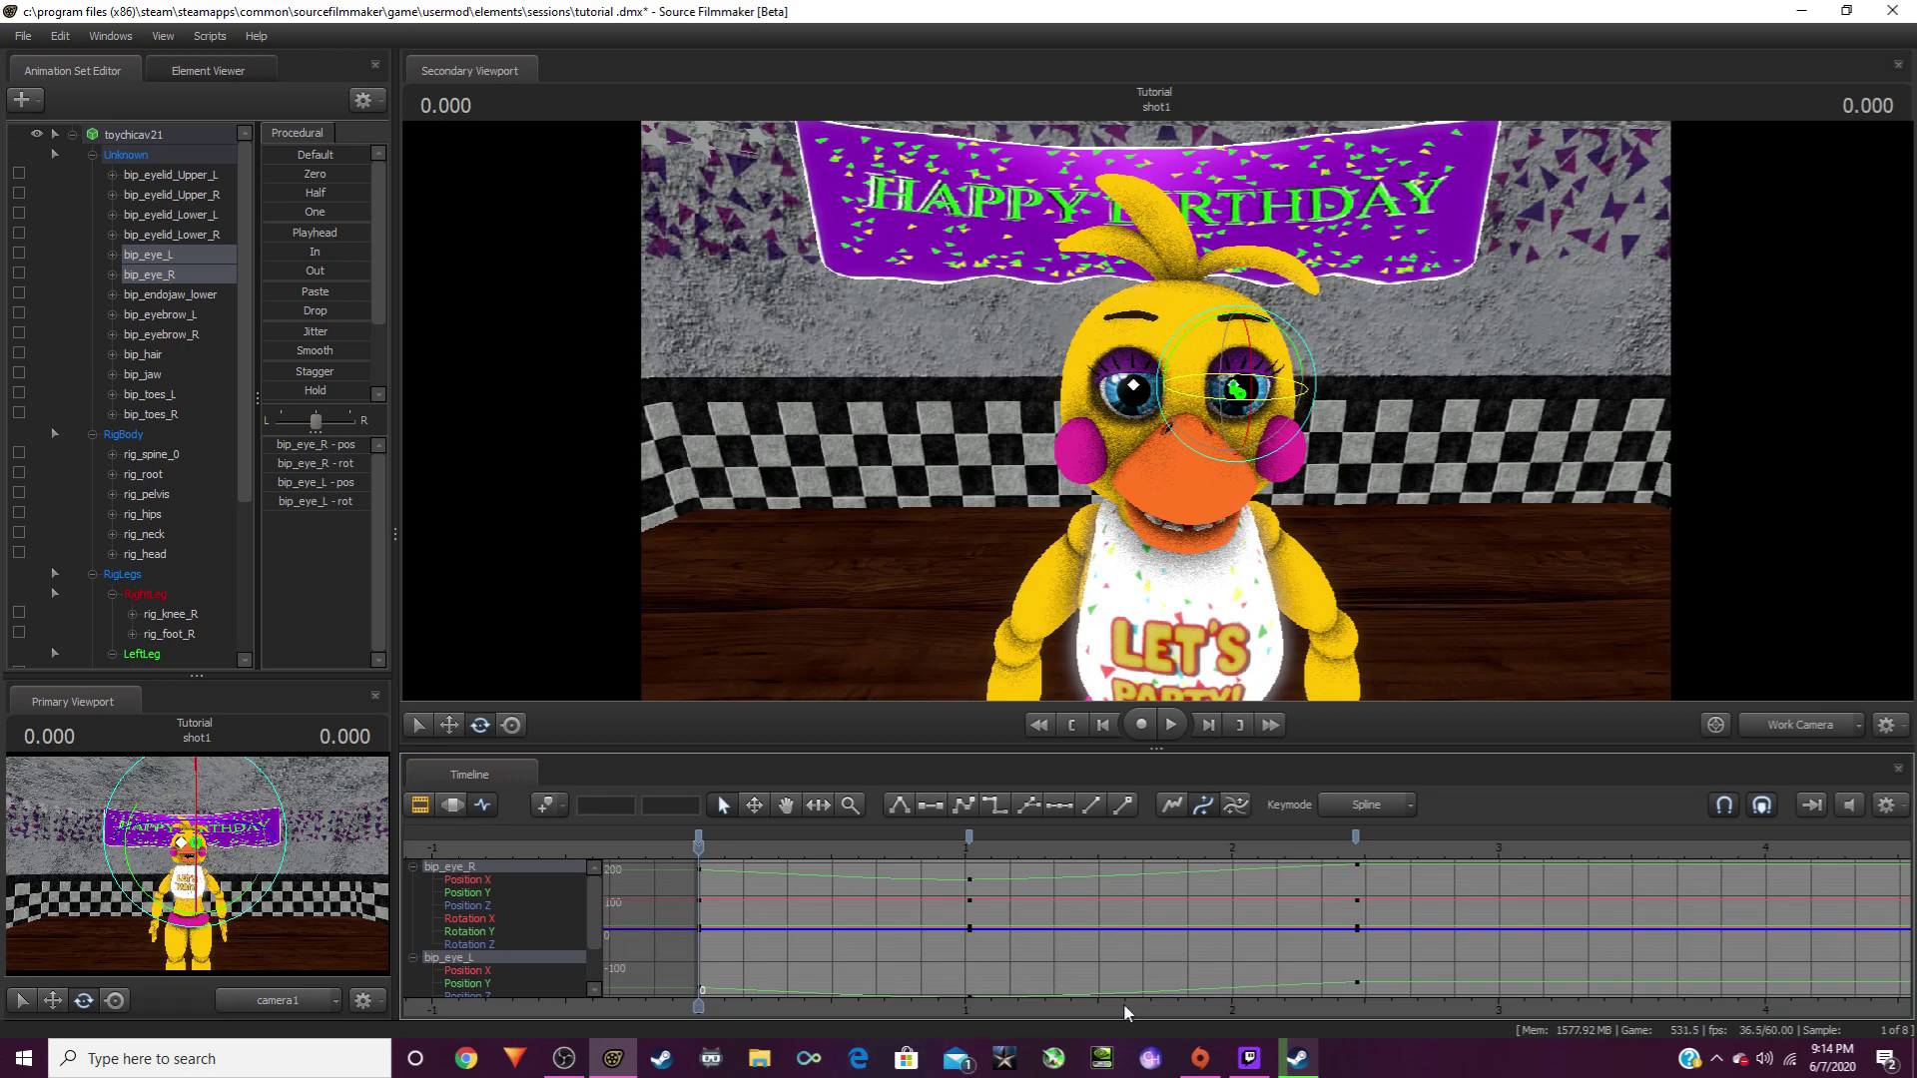
scroll(1123, 1002, down, 2)
key(space)
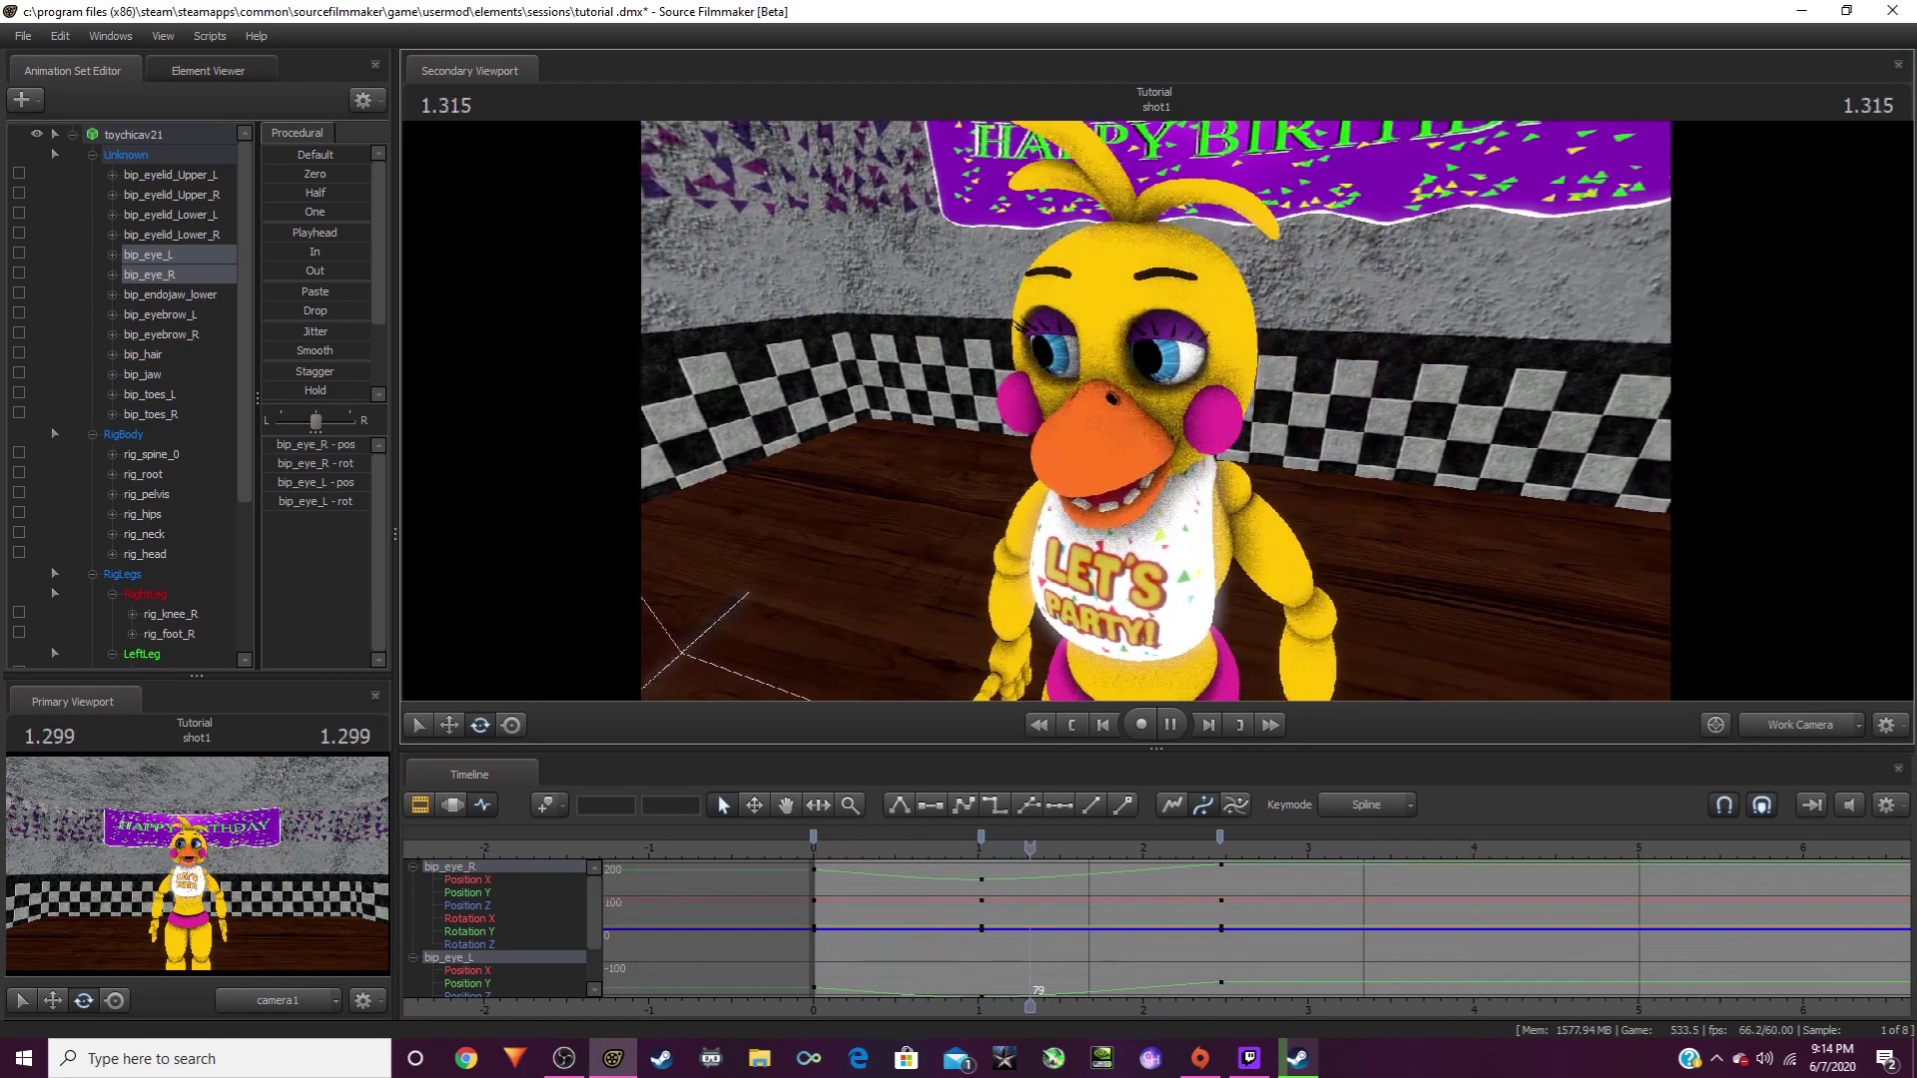
drag(1003, 844, 926, 906)
key(Home)
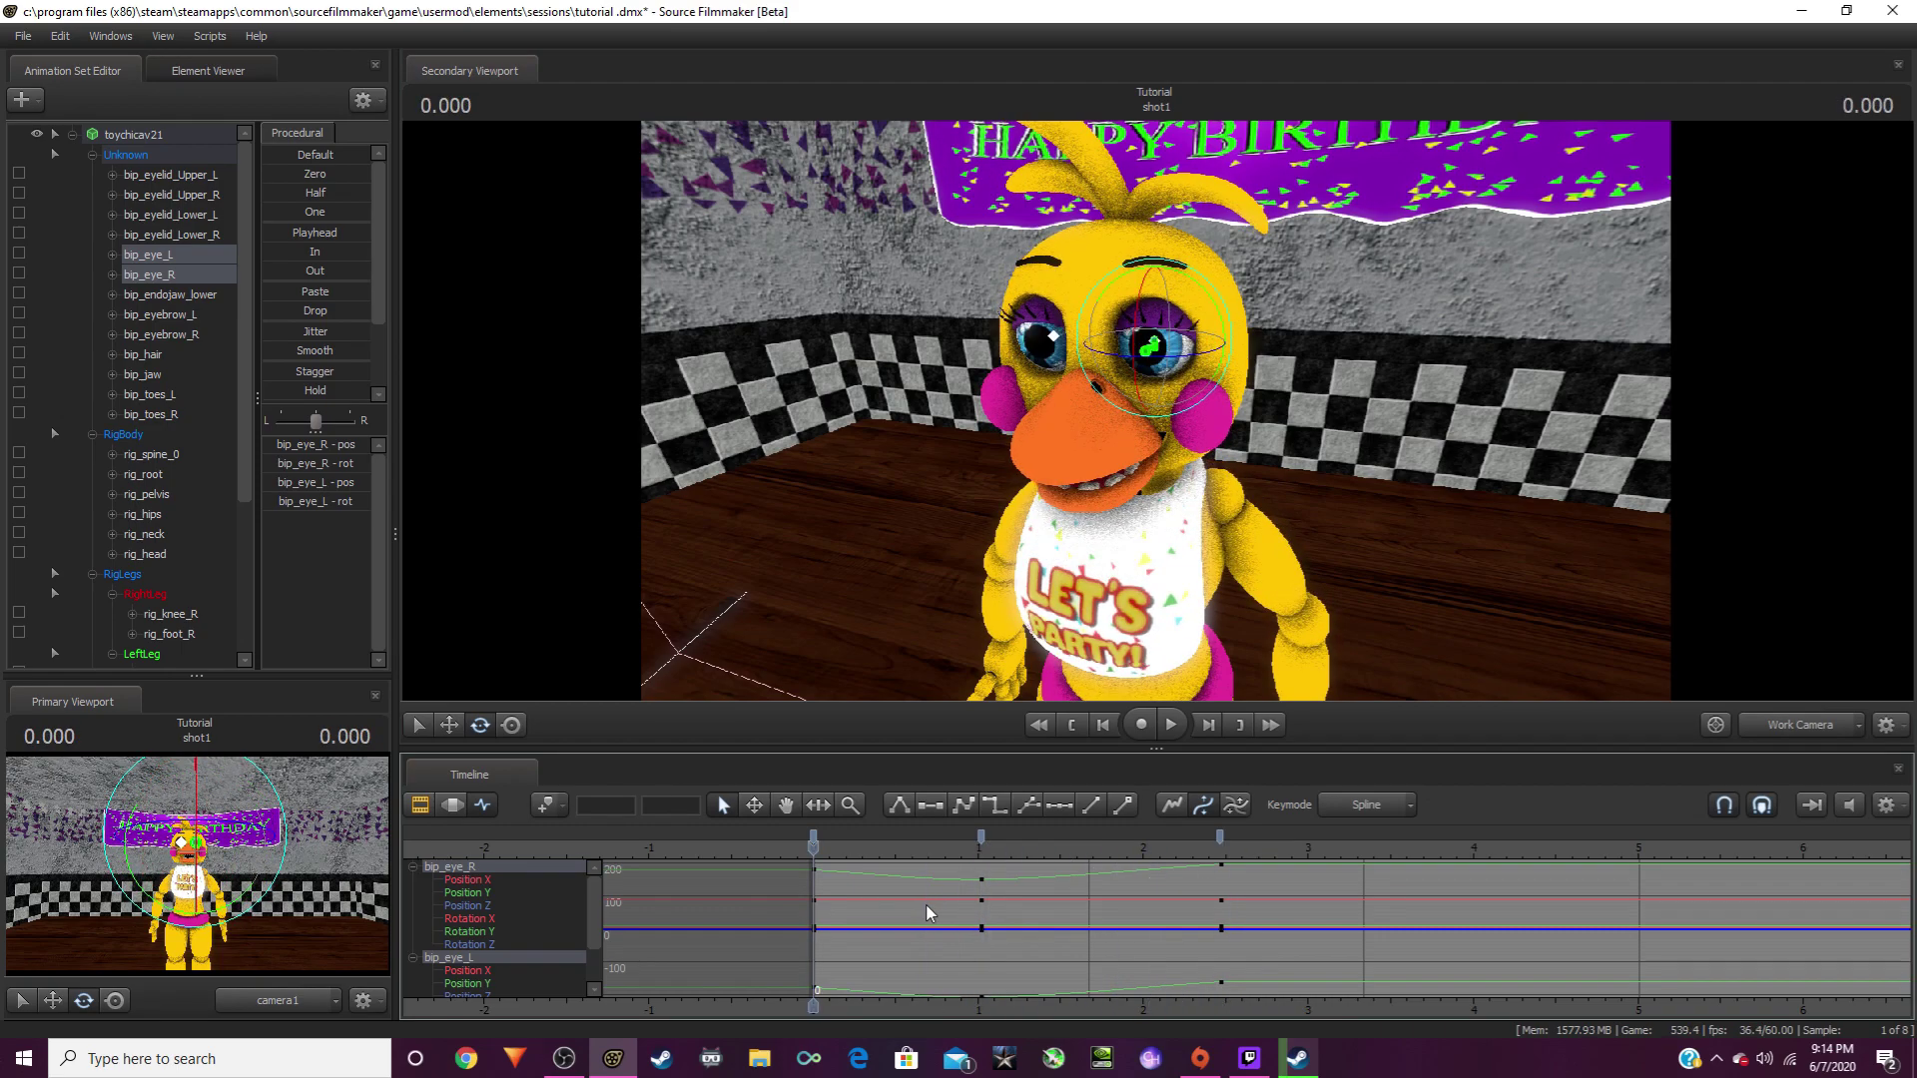
Step: Select bip_eyelid_Upper_L and bip_eyelid_Upper_R and keyframe them open at frame 0 and at about 0.5 seconds
drag(1391, 450, 1173, 369)
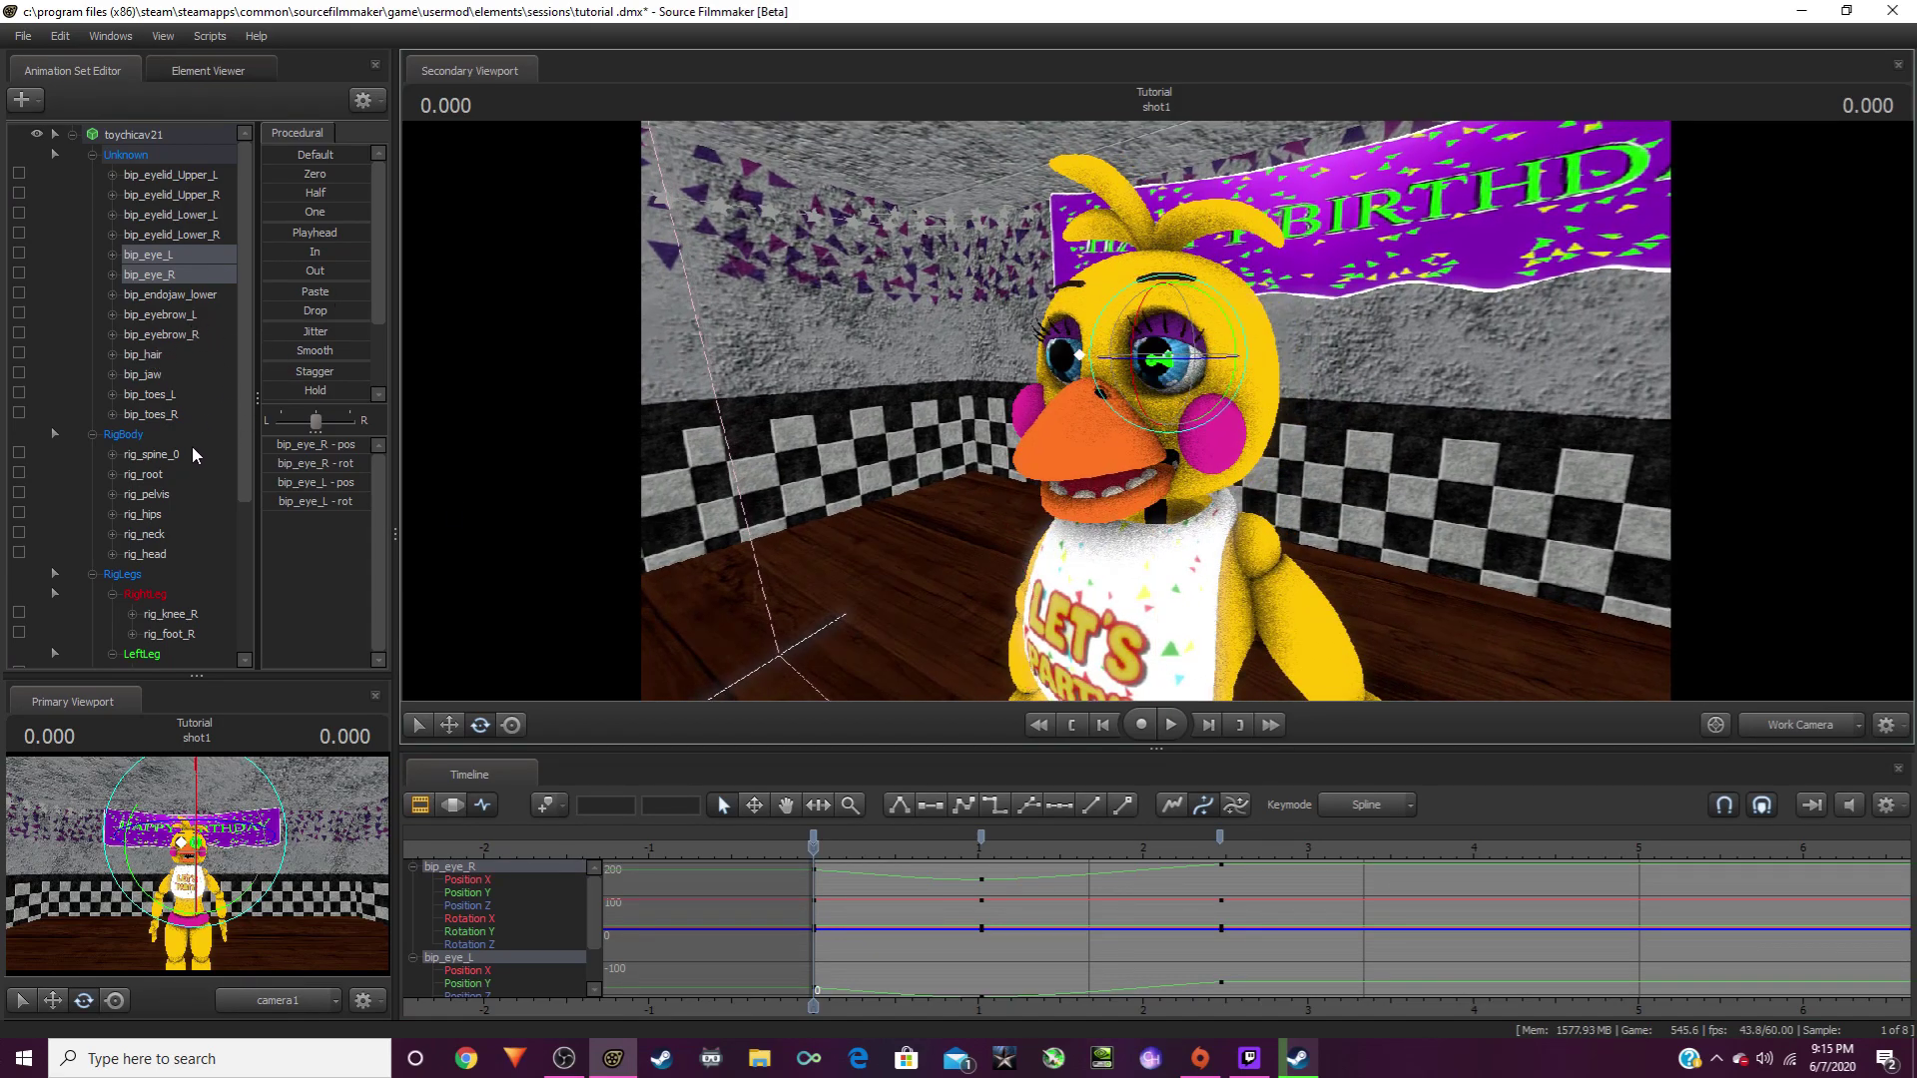
click(215, 193)
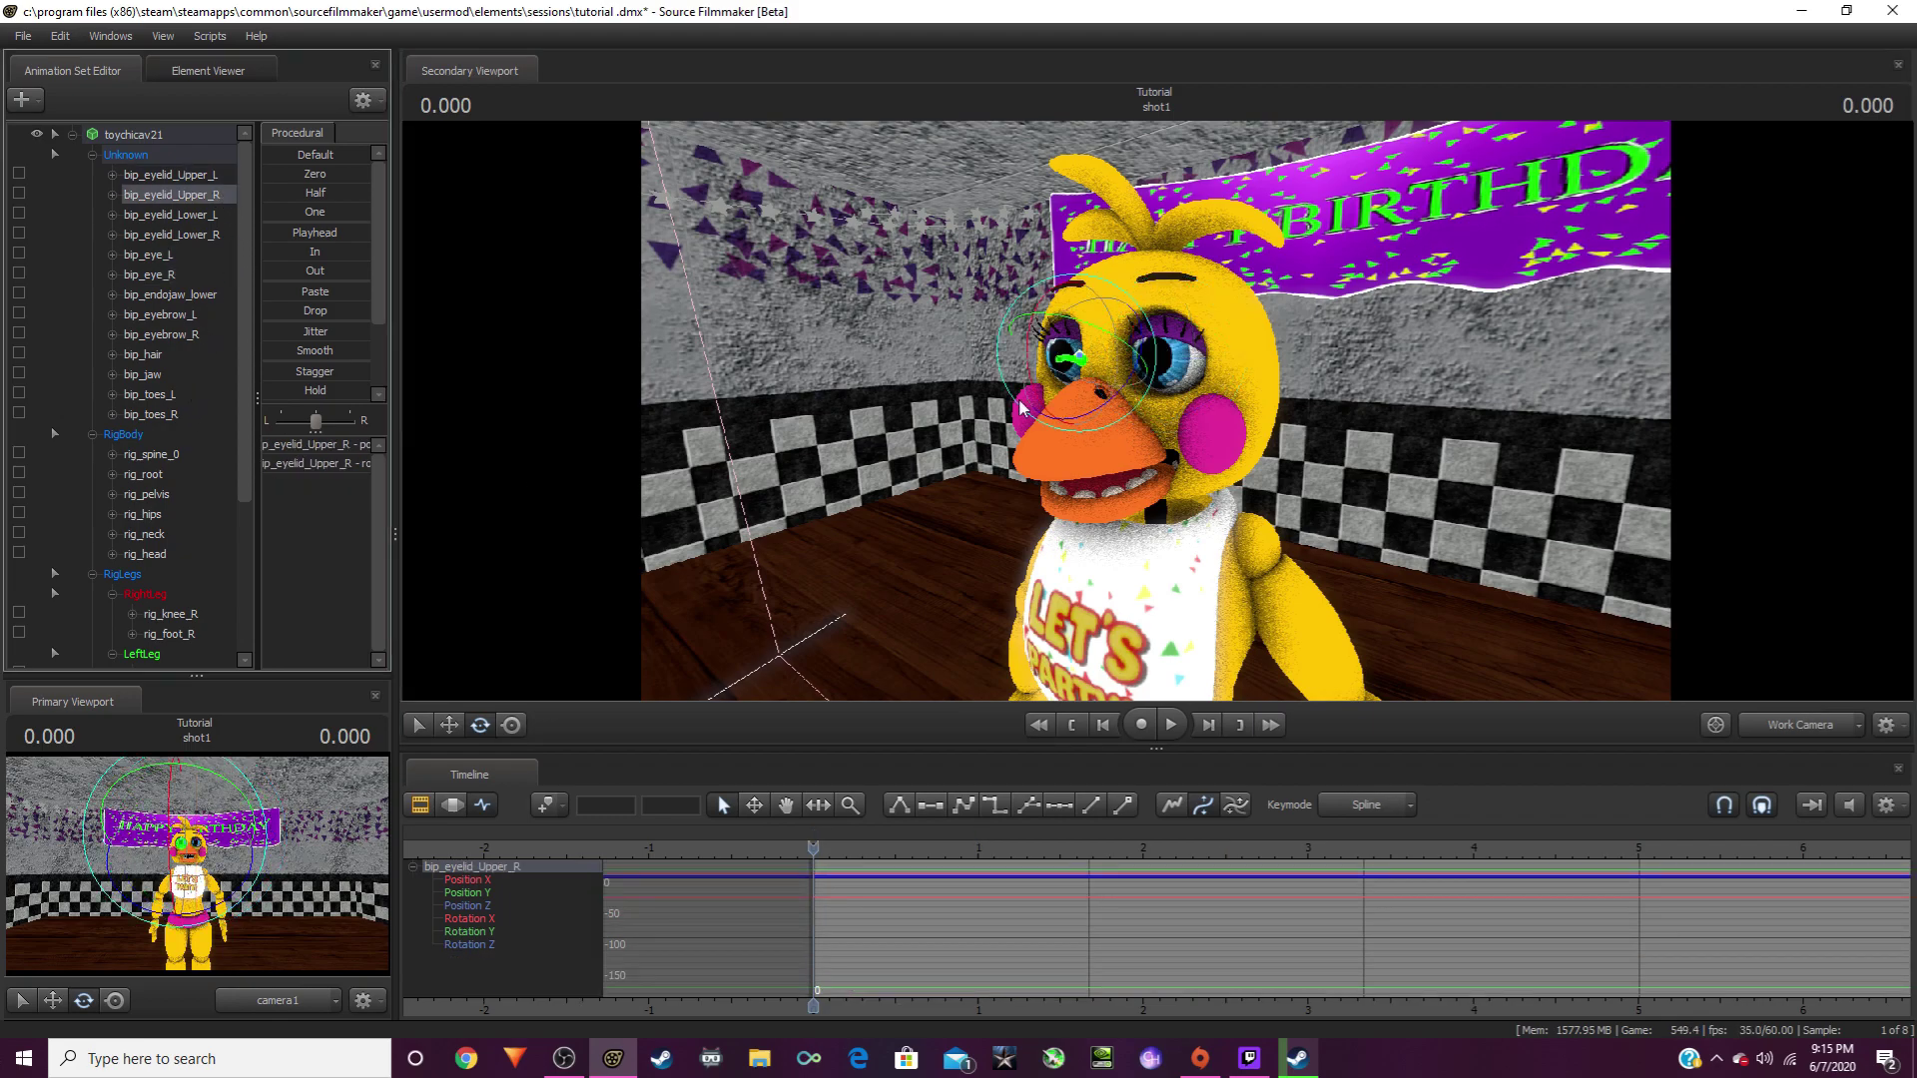
ctrl+click(196, 176)
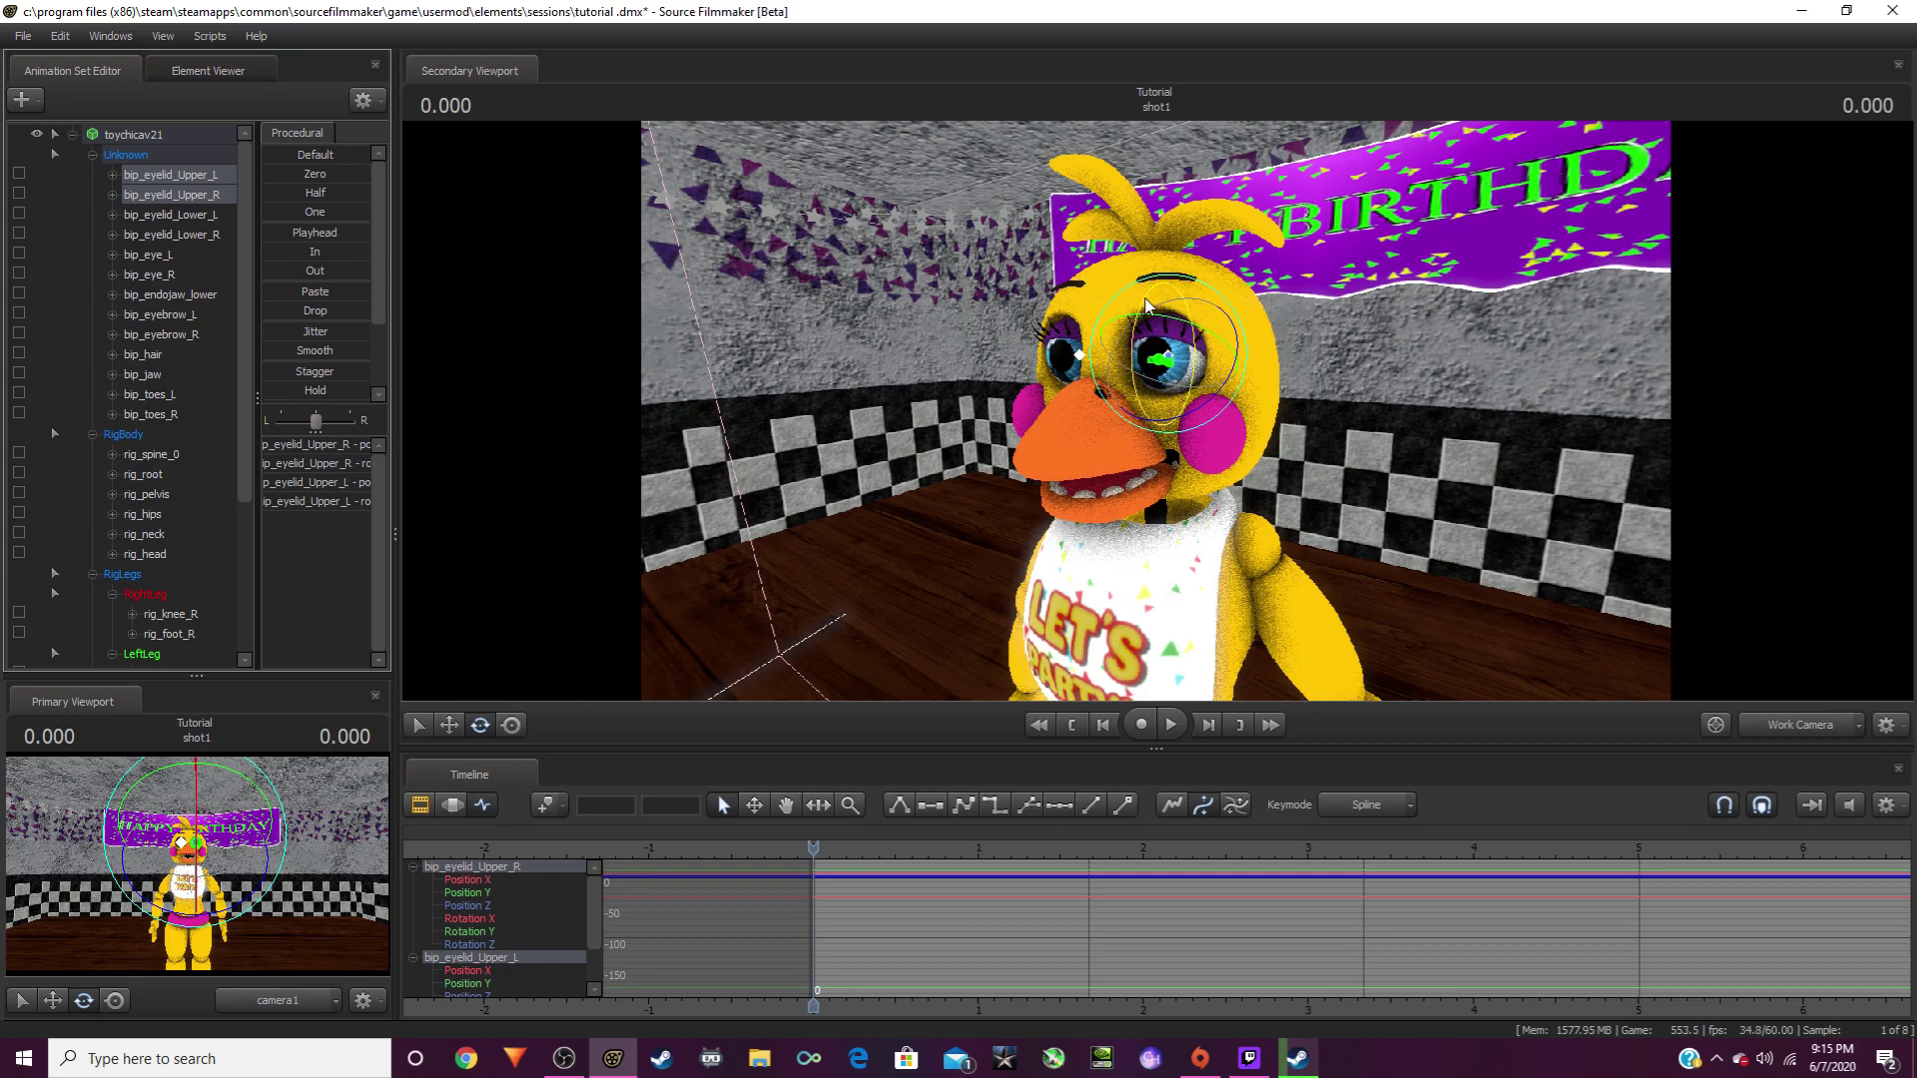
drag(1146, 304, 1118, 404)
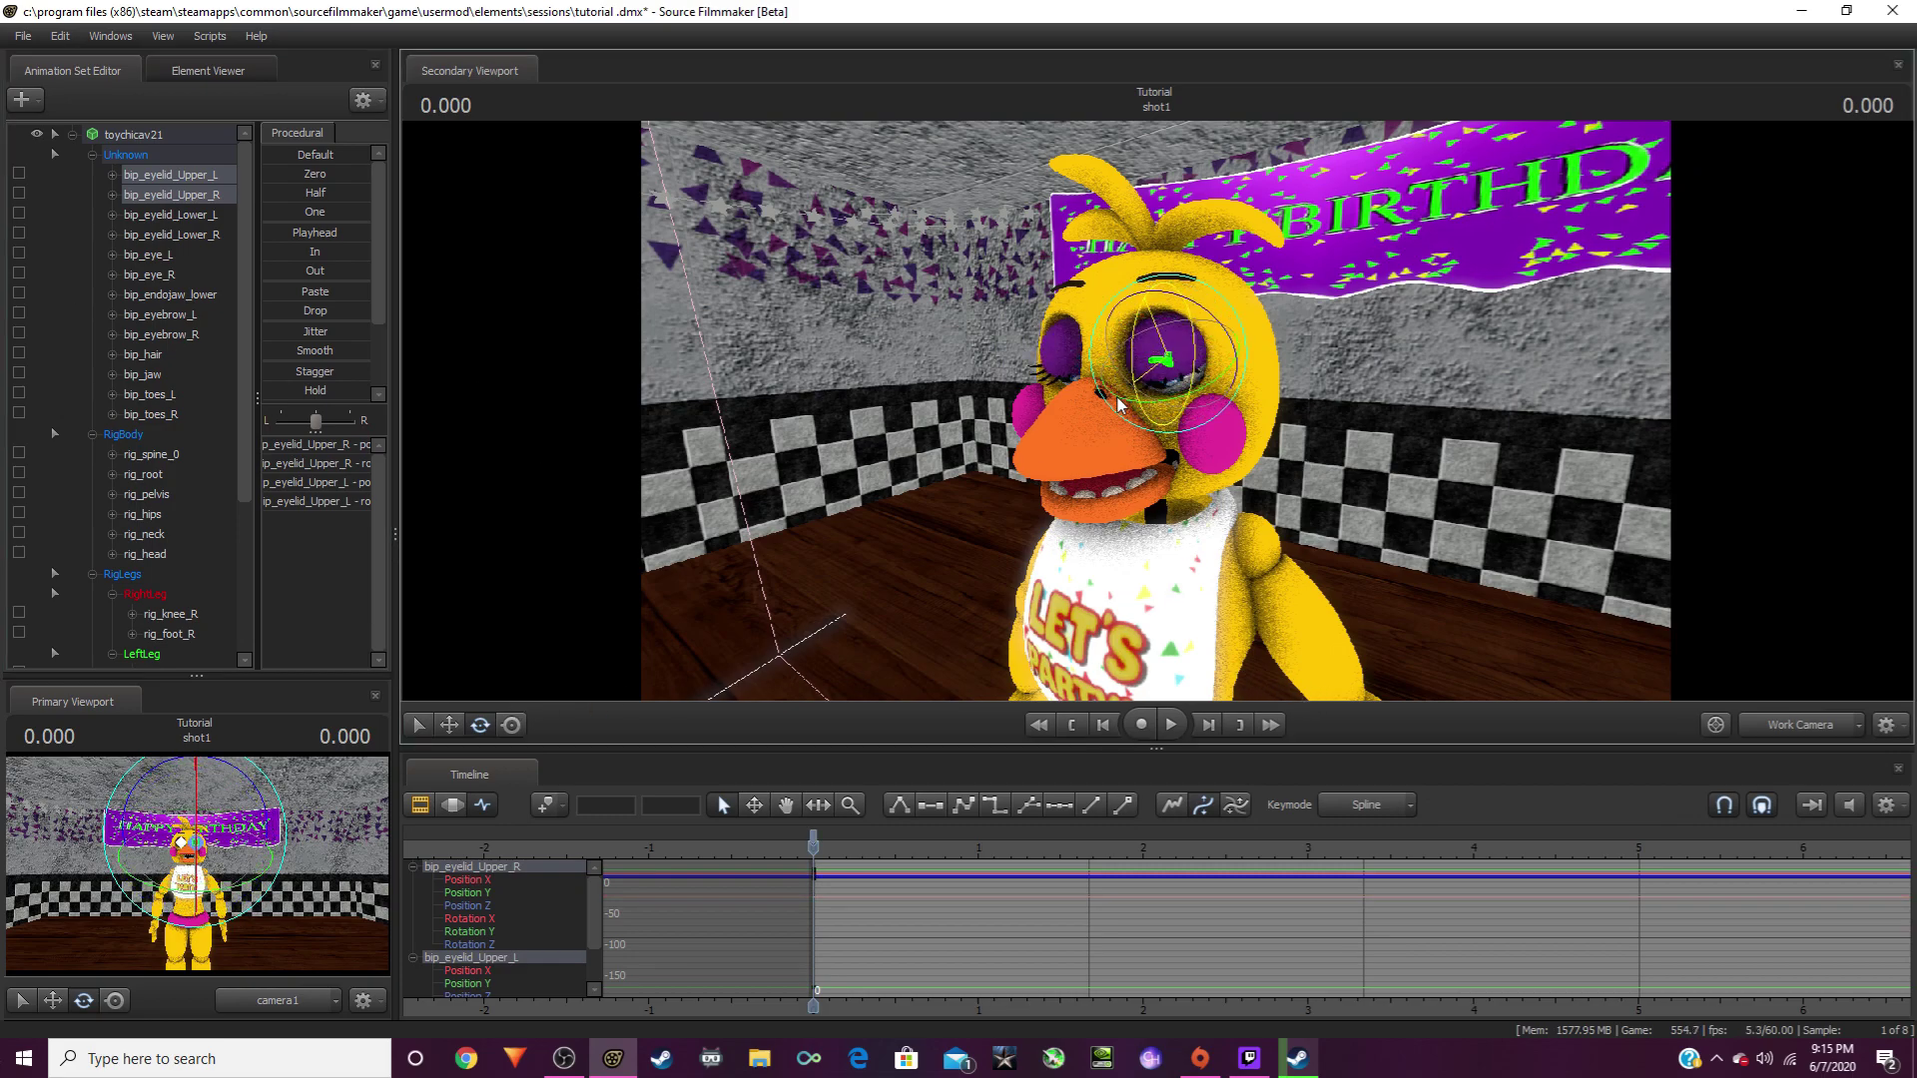
key(ctrl+z)
key(space)
key(space)
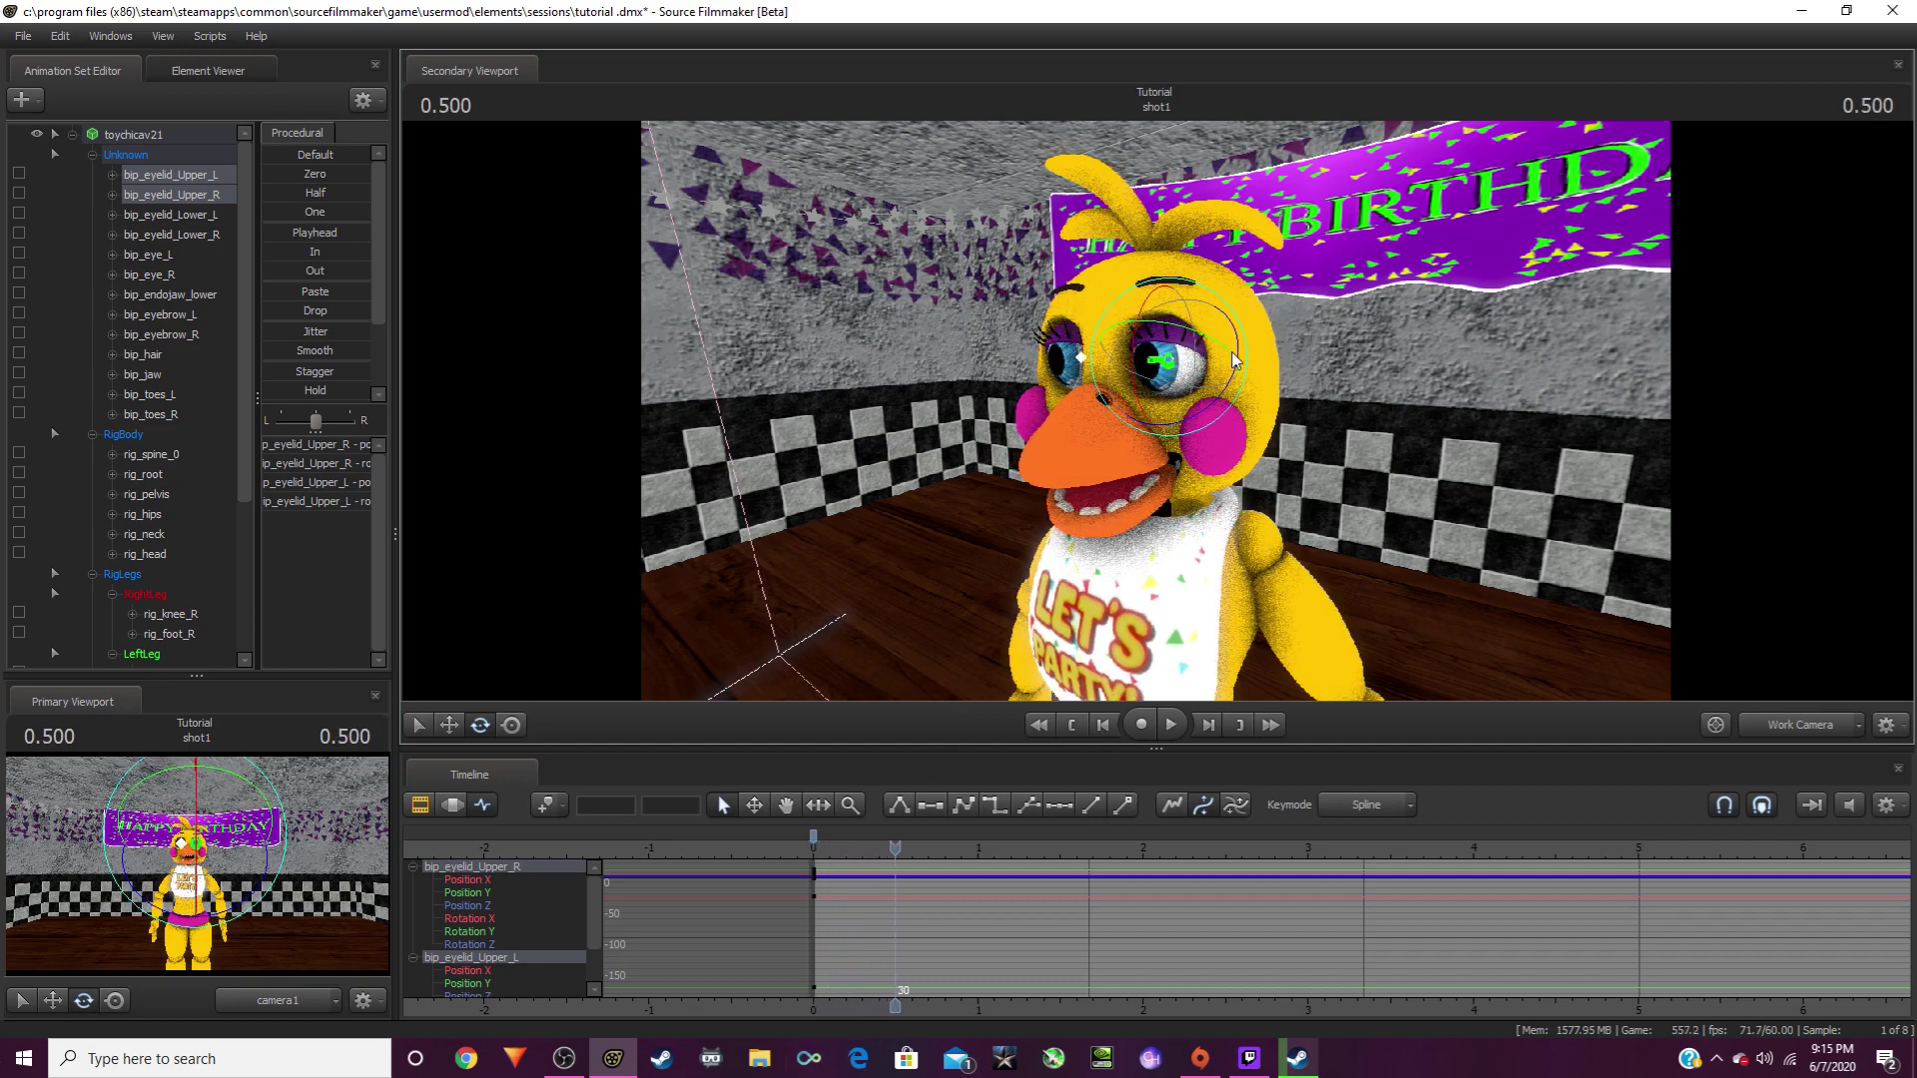
Step: Create a blink by keyframing both upper eyelids closed at 0.616 seconds and open again at 0.800 seconds
drag(897, 843, 915, 844)
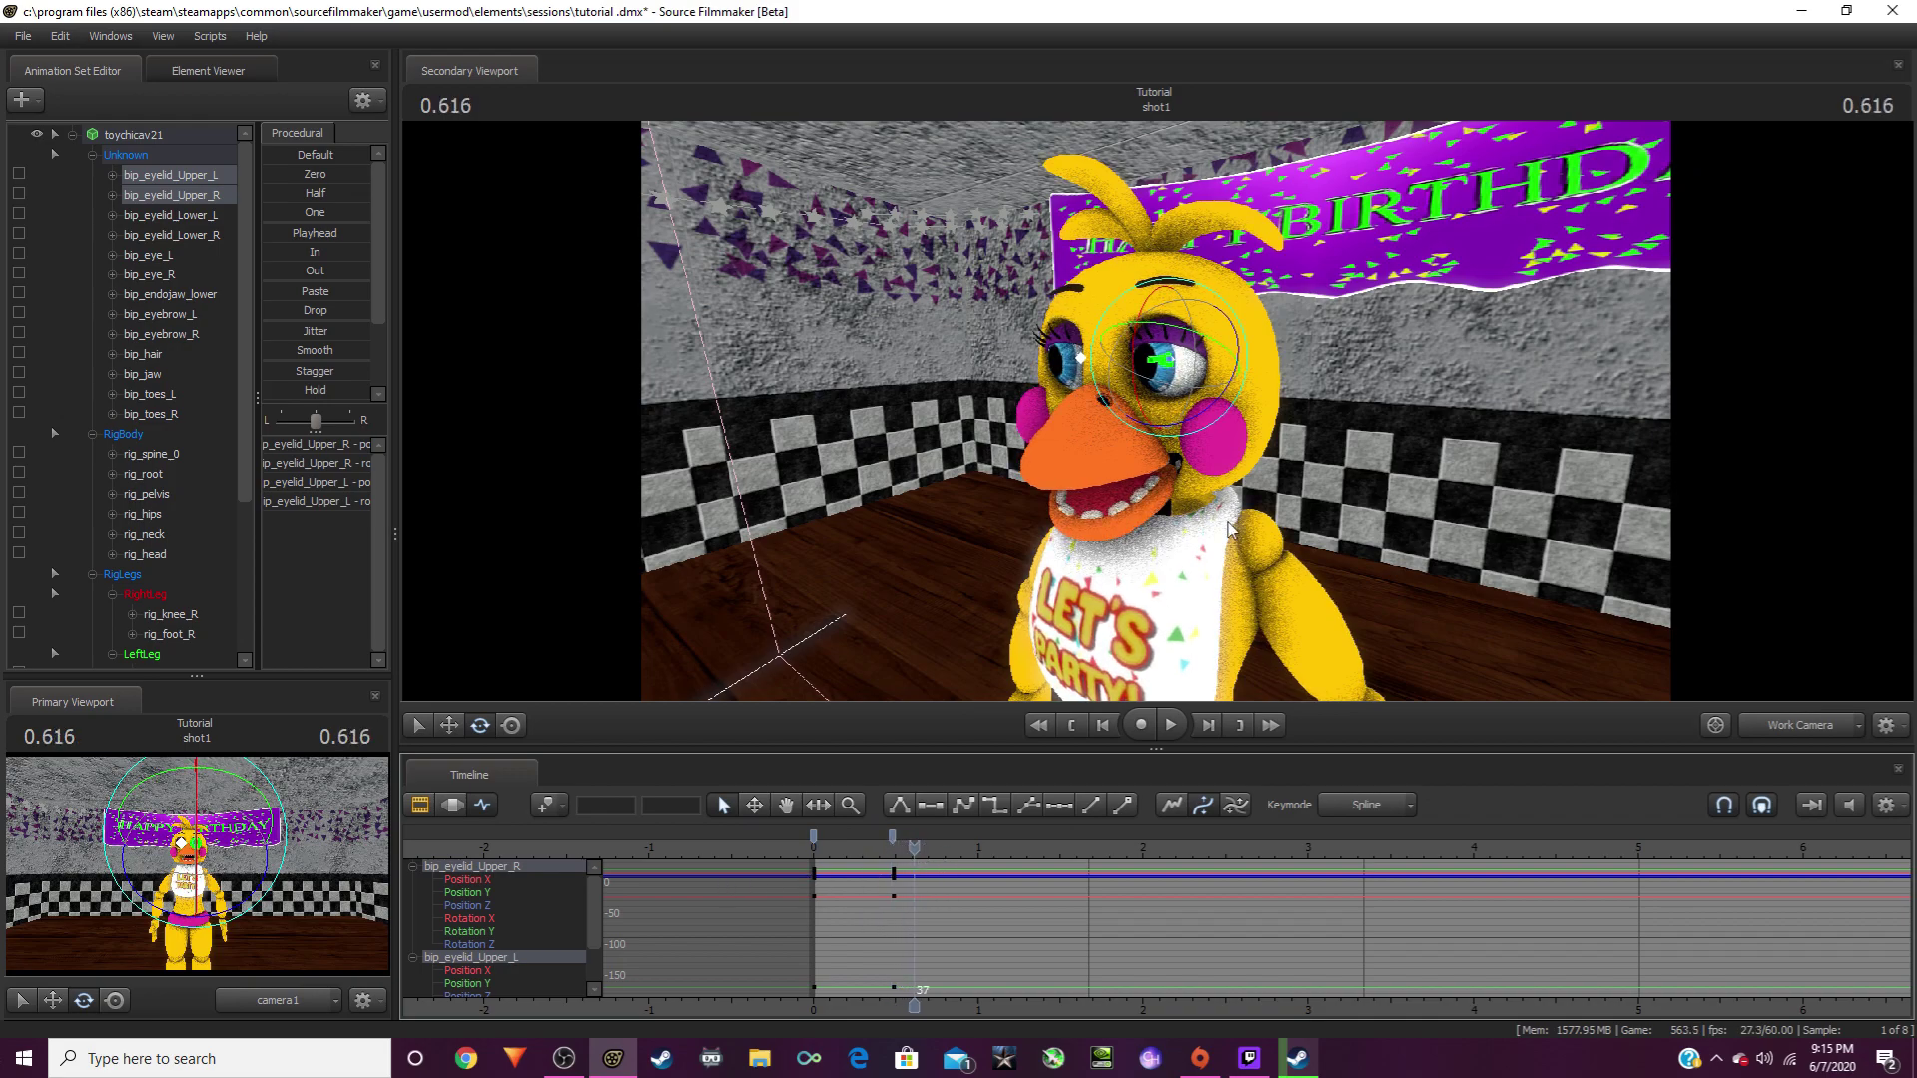
drag(1150, 335, 1150, 455)
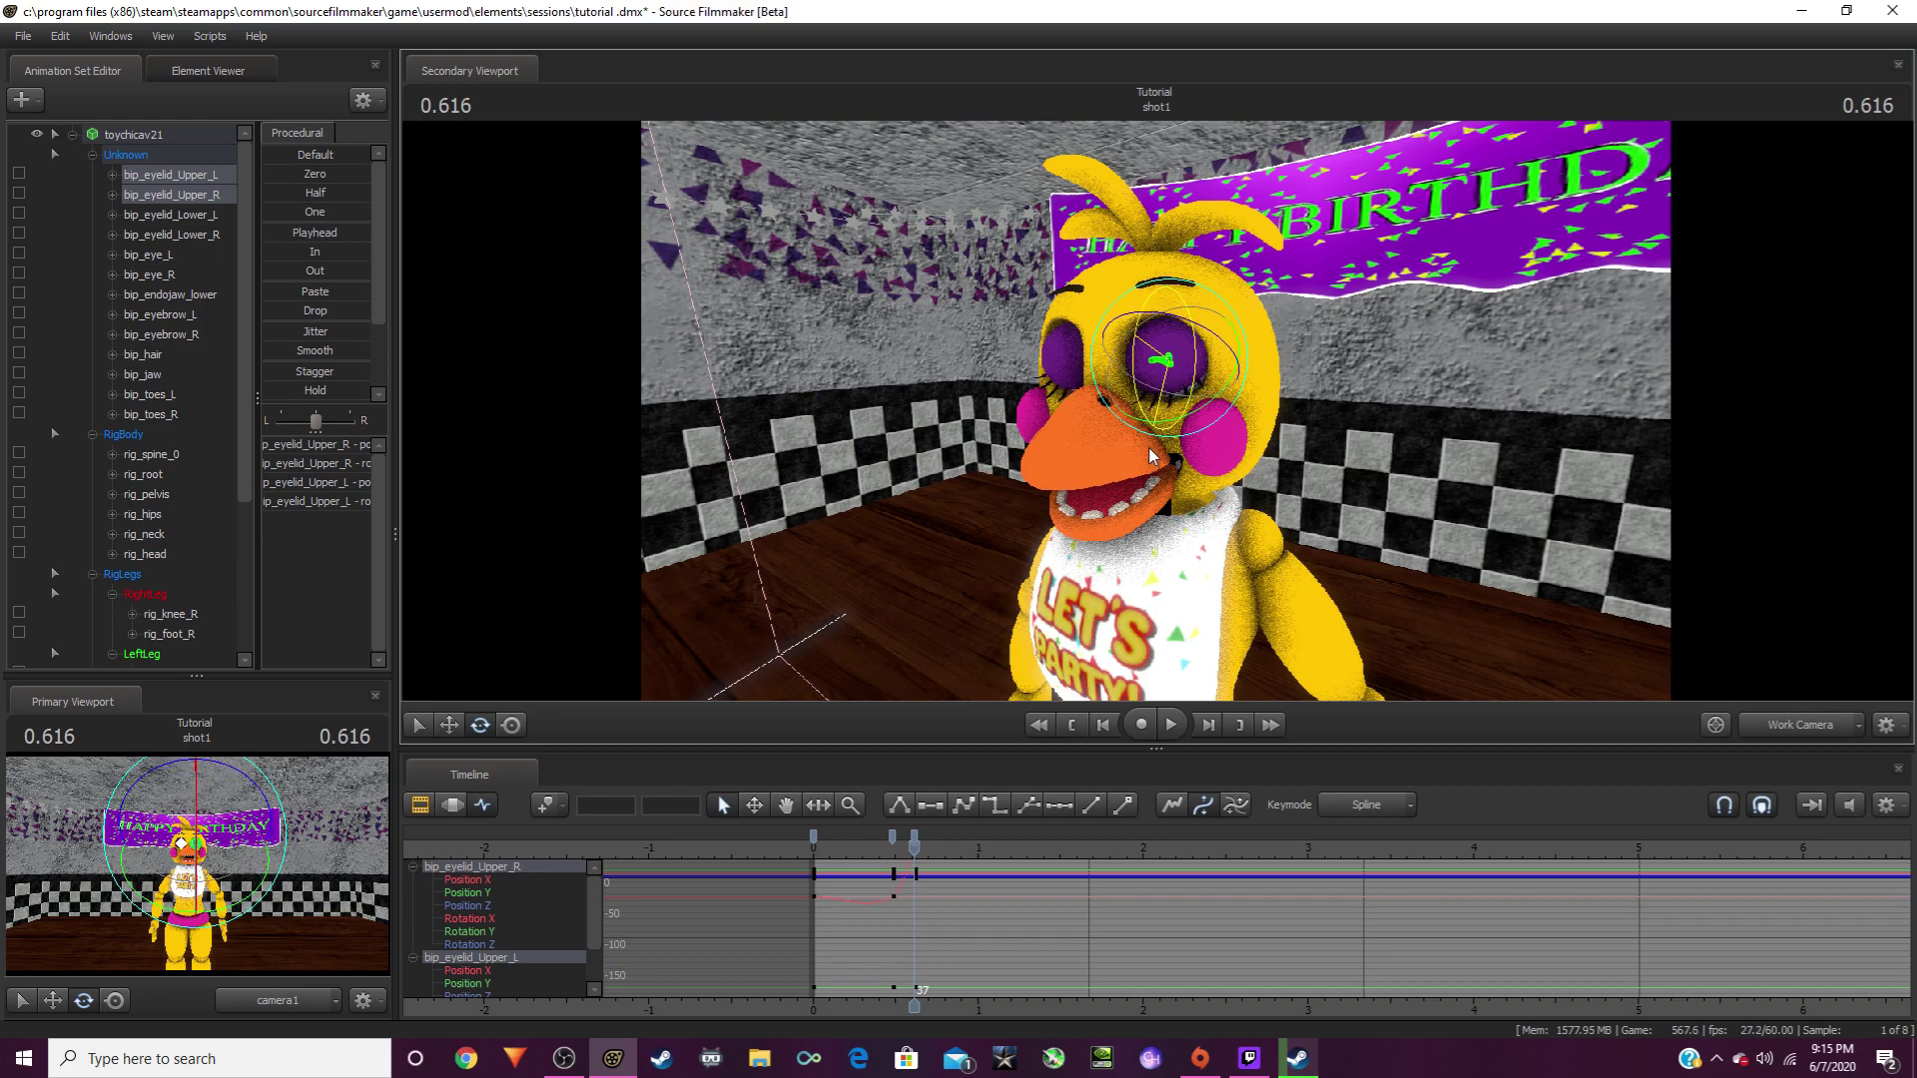
drag(974, 848, 958, 852)
scroll(945, 852, up, 5)
drag(1195, 336, 1177, 308)
scroll(1007, 1007, down, 4)
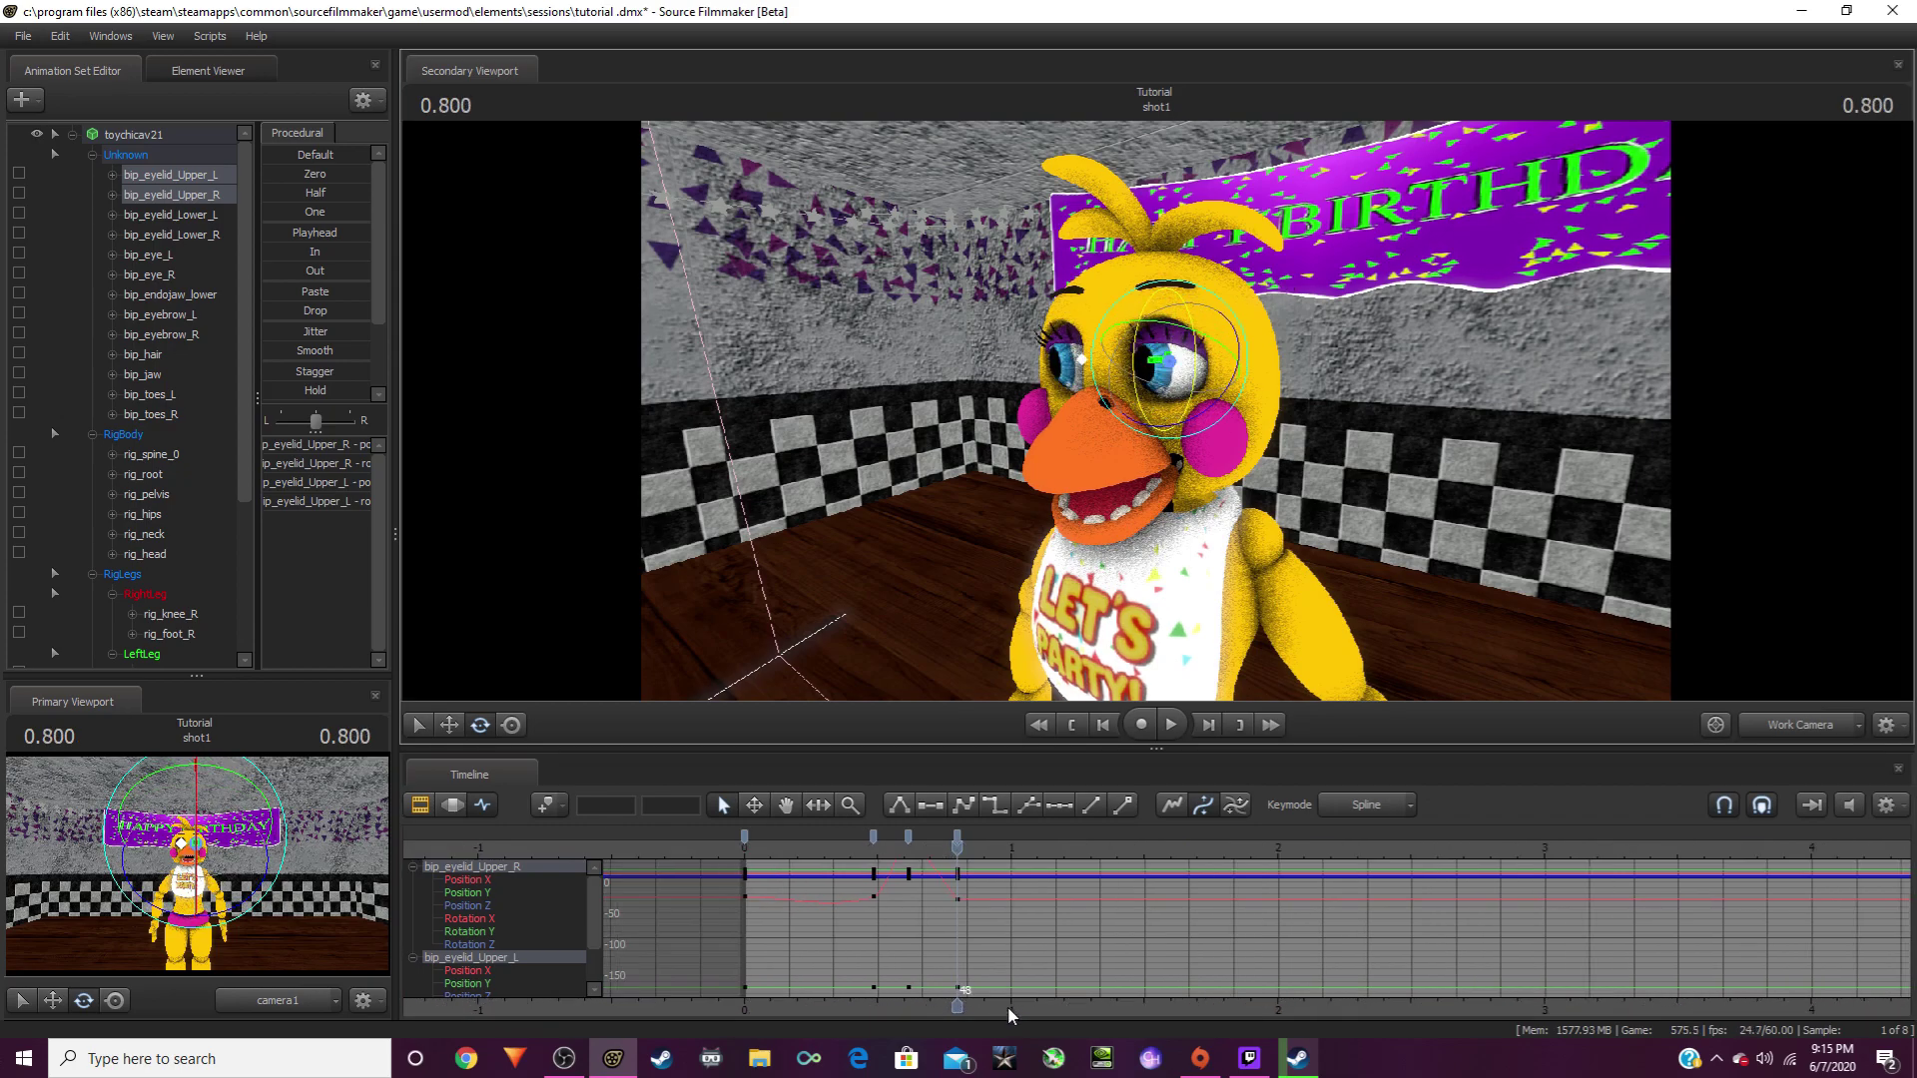
Step: Play back the blink and keyframe both upper eyelids open at 1.650 seconds
key(space)
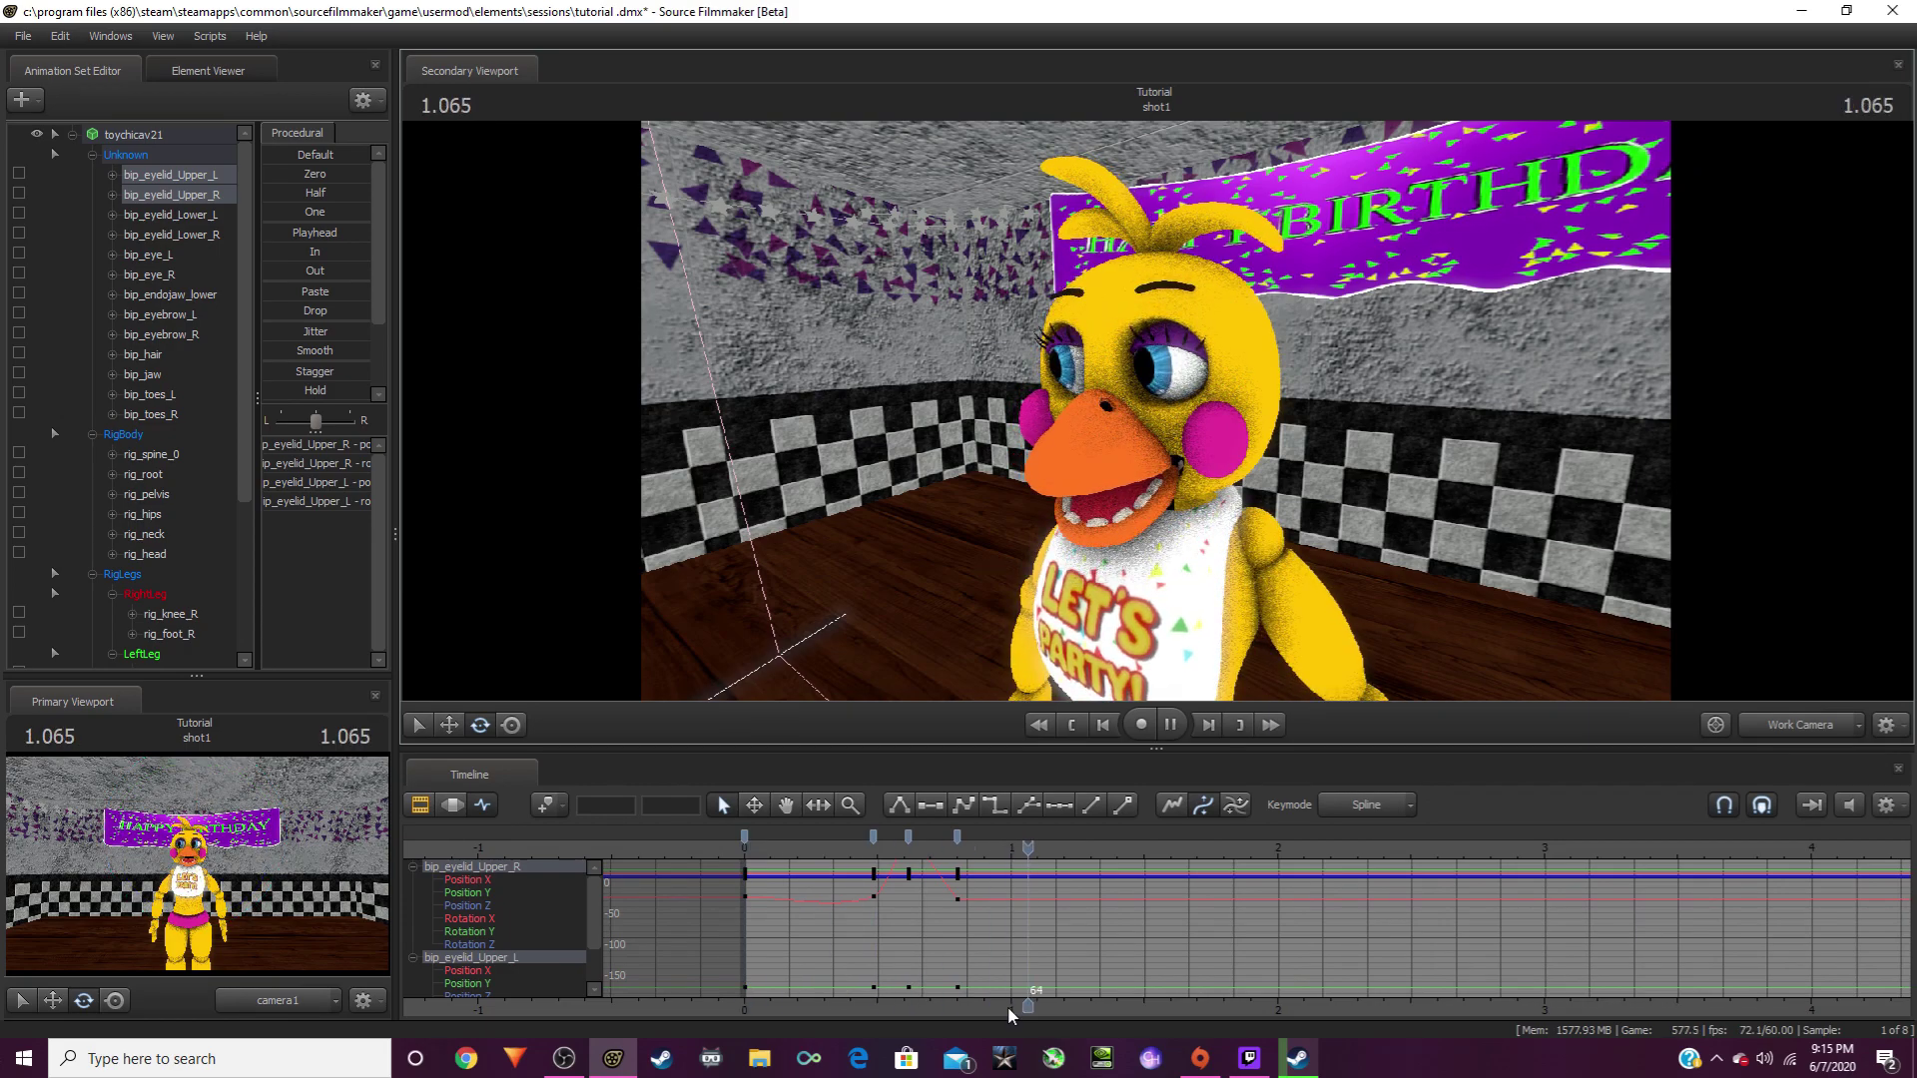
key(space)
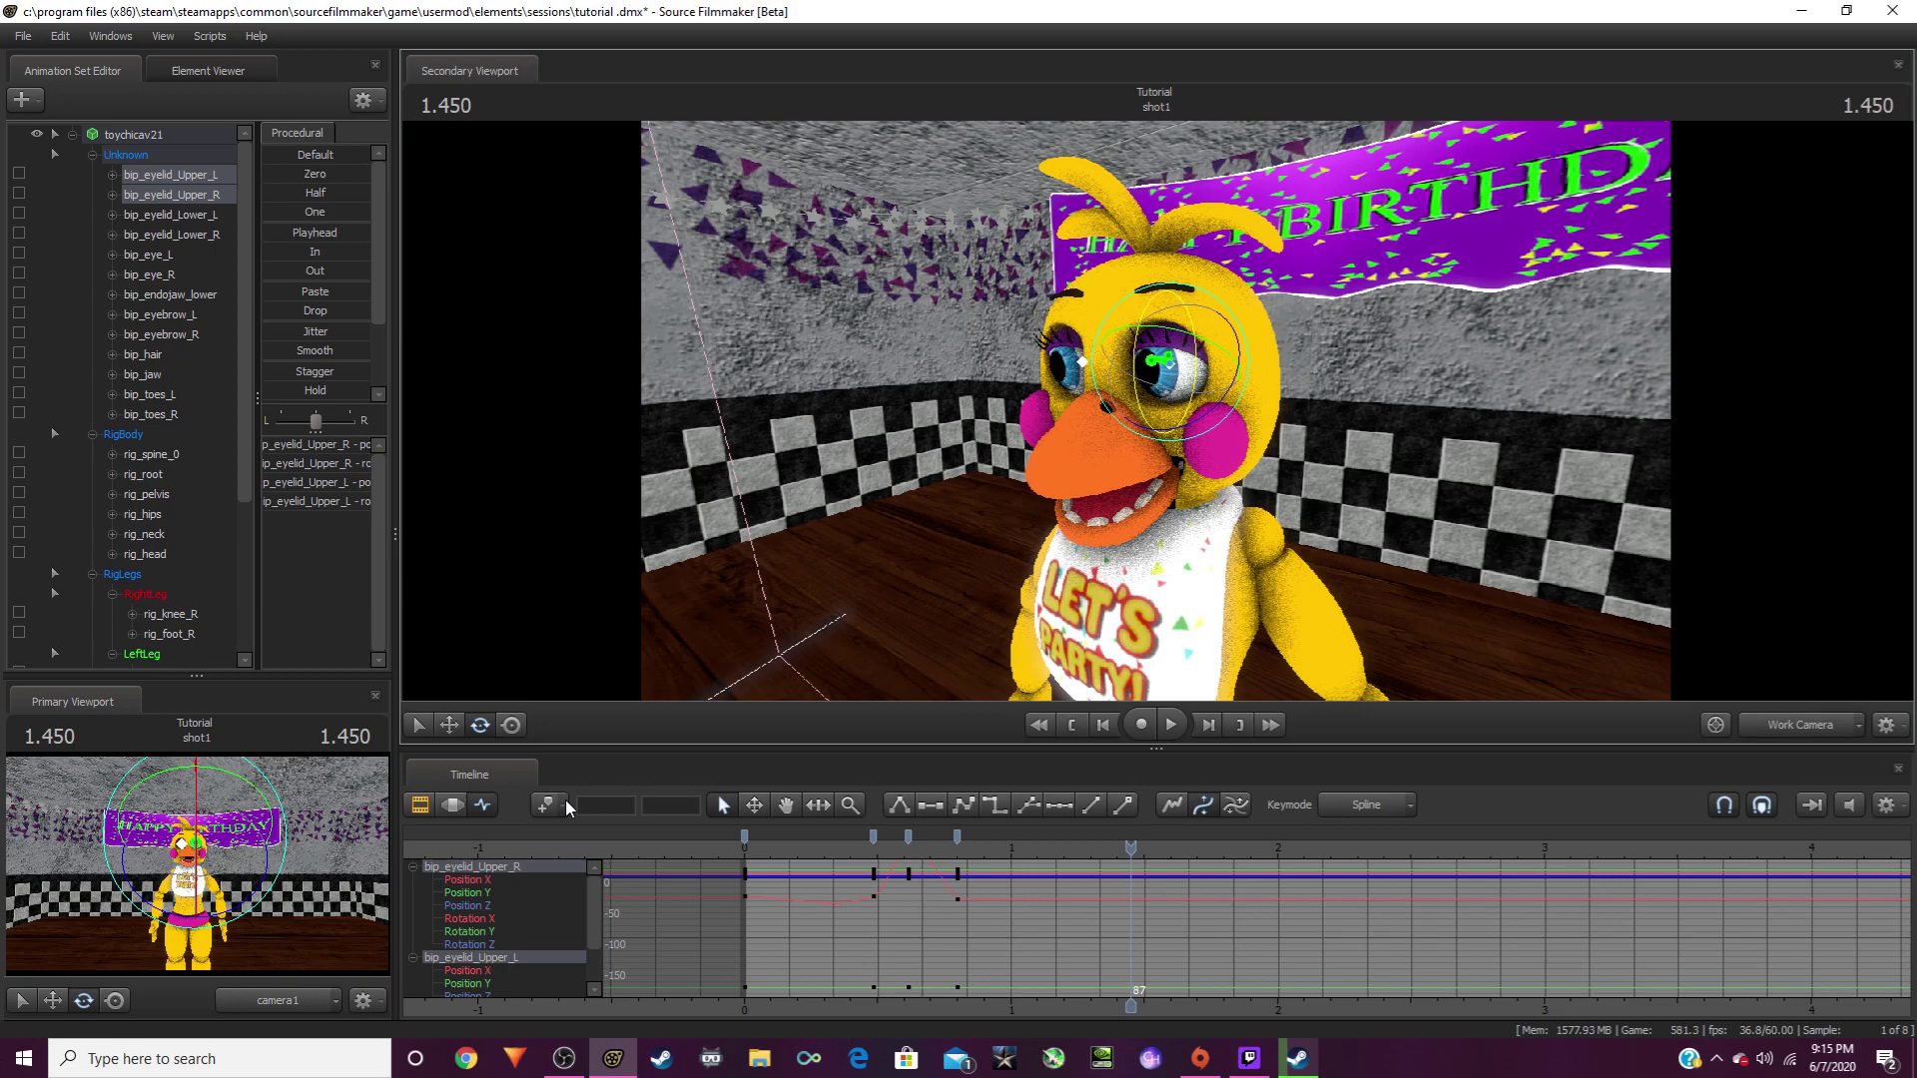
key(space)
key(space)
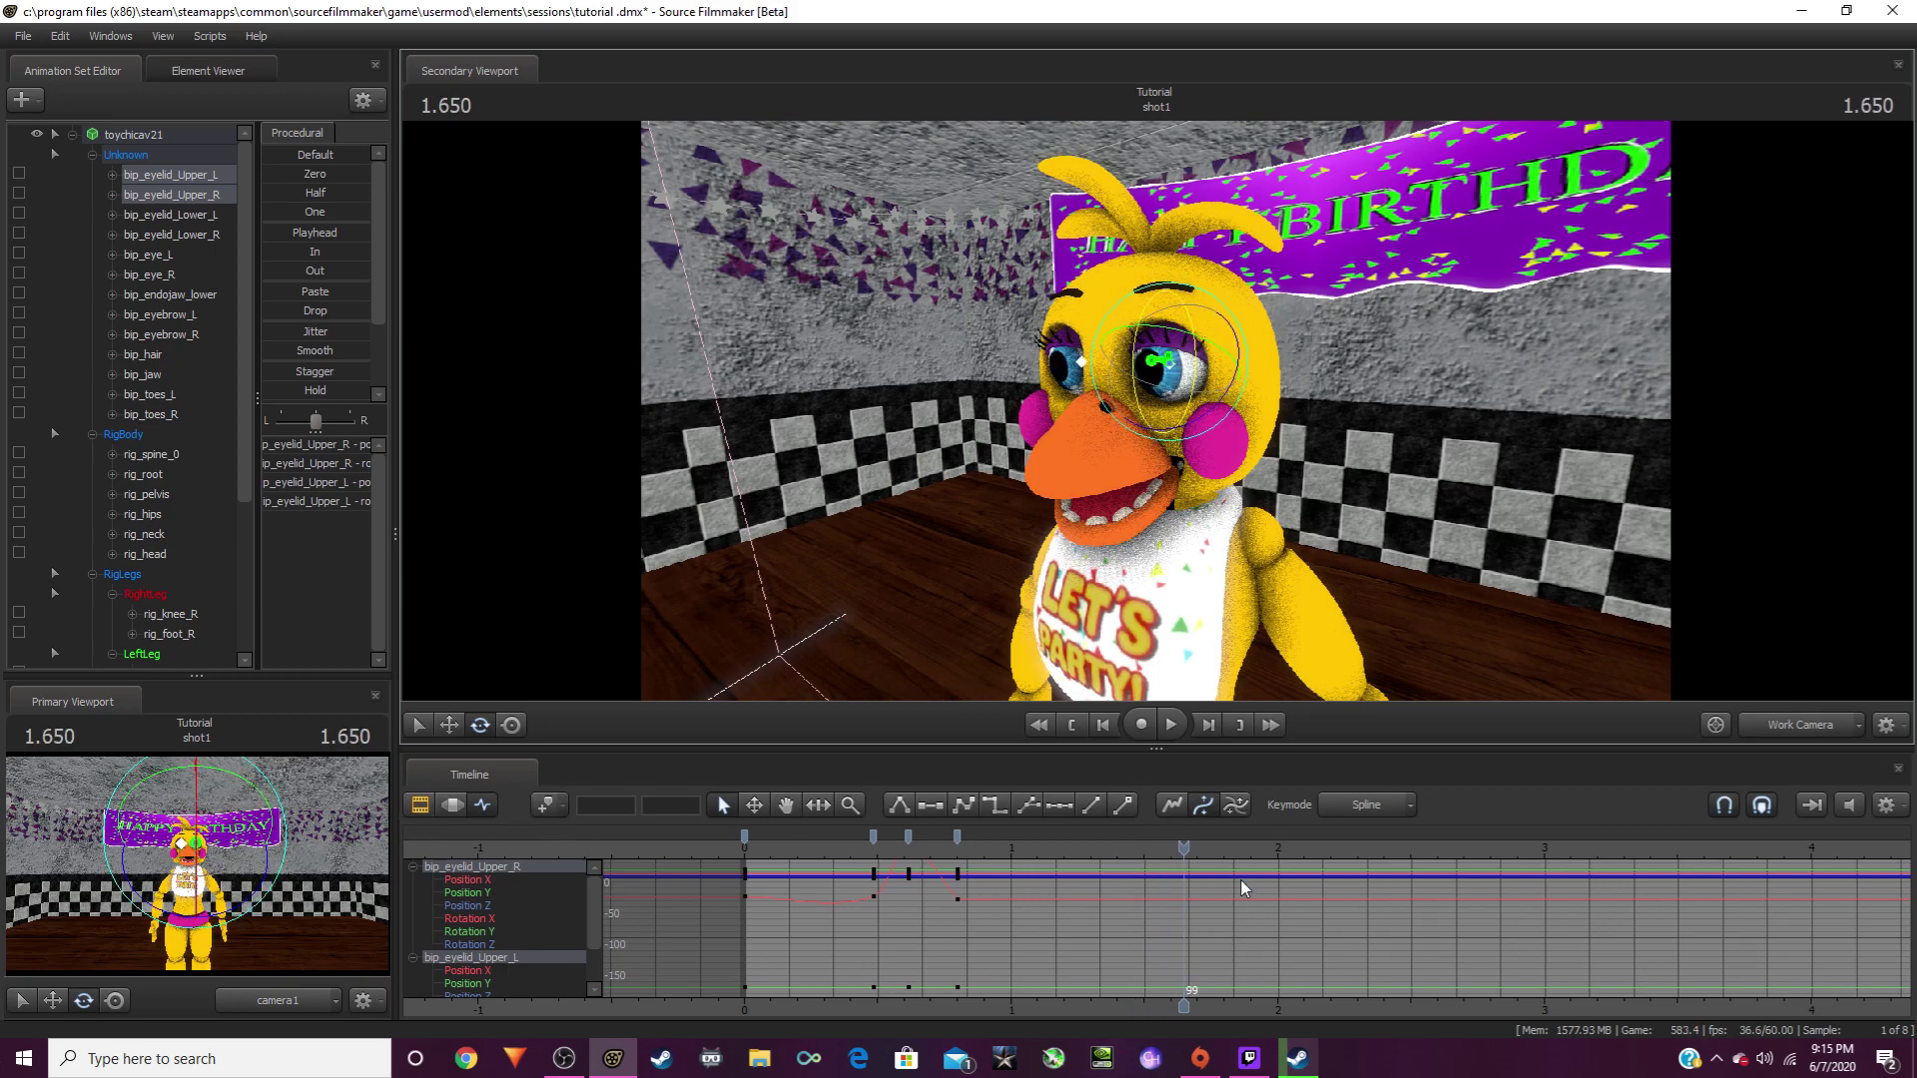
click(547, 810)
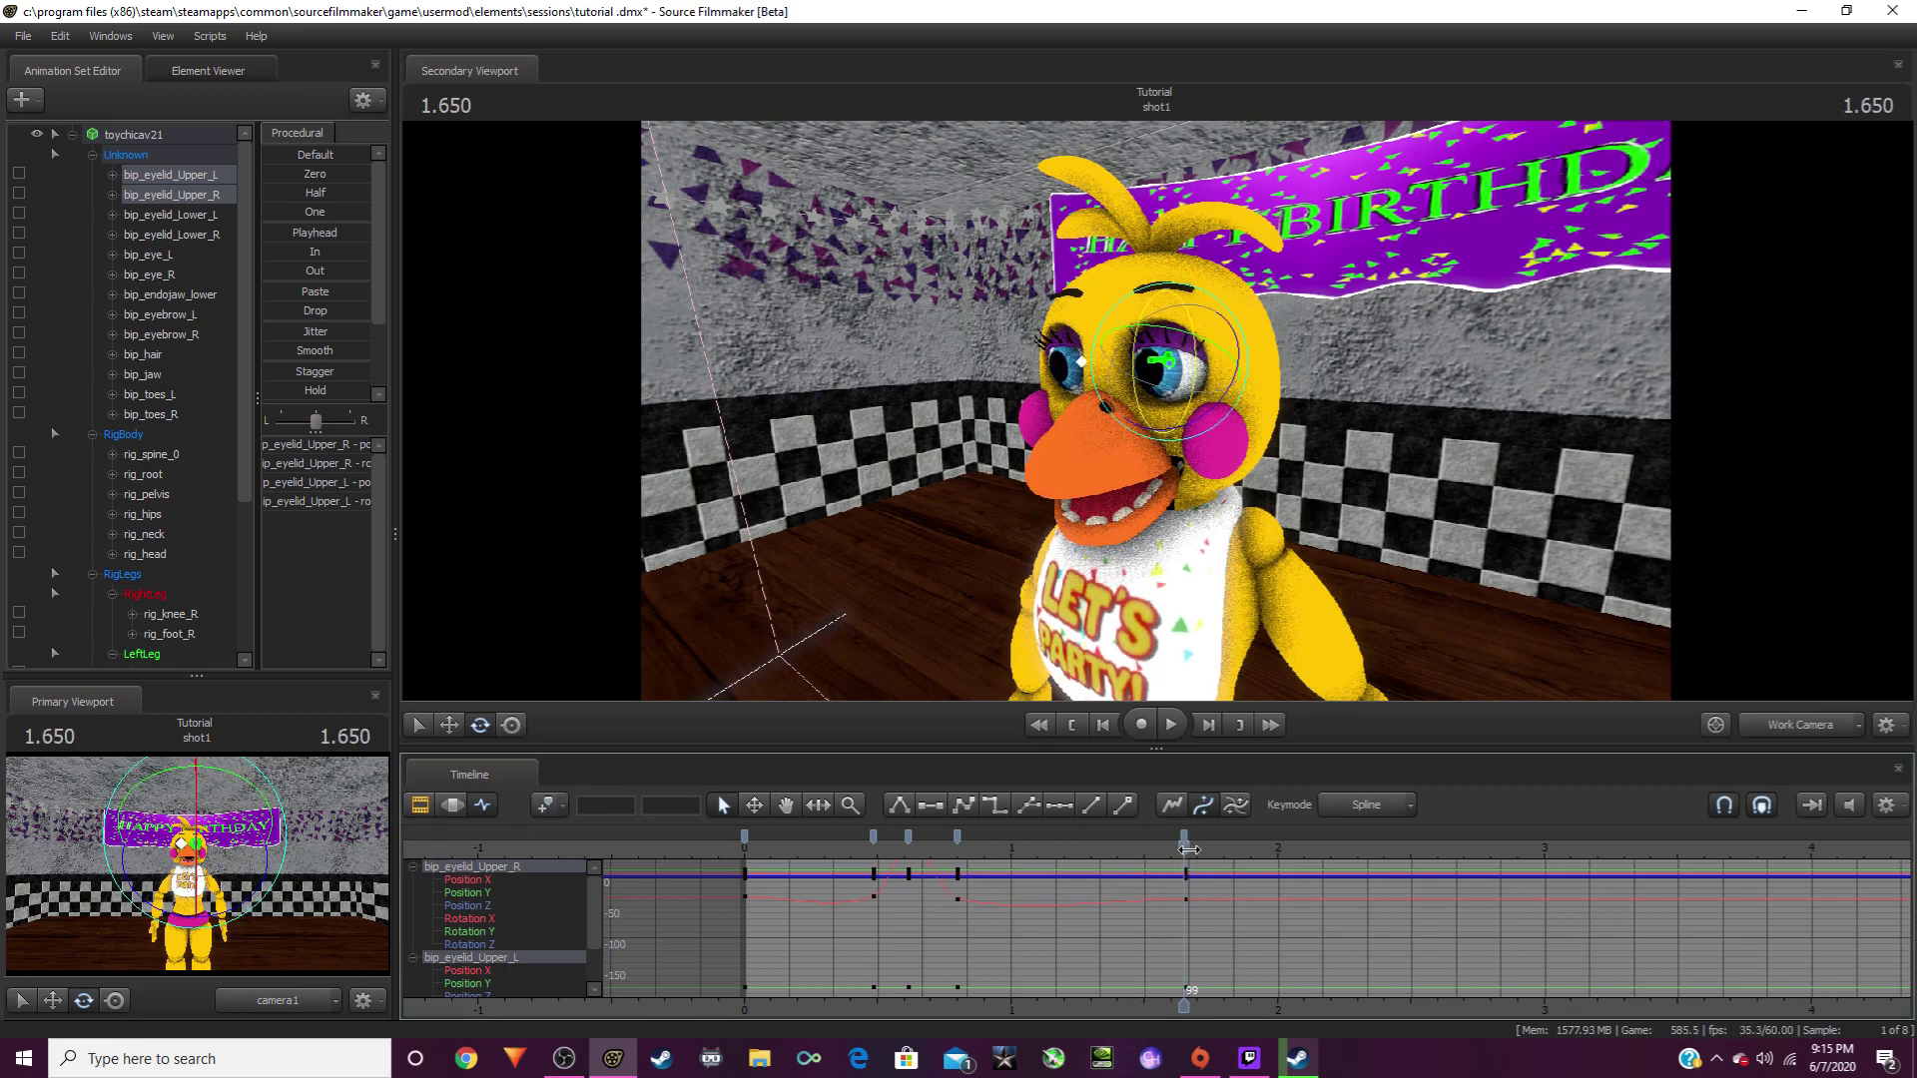
Step: Add a second blink by keyframing both upper eyelids closed at 1.733 seconds and open again at 2.050 seconds
drag(1188, 850, 1205, 855)
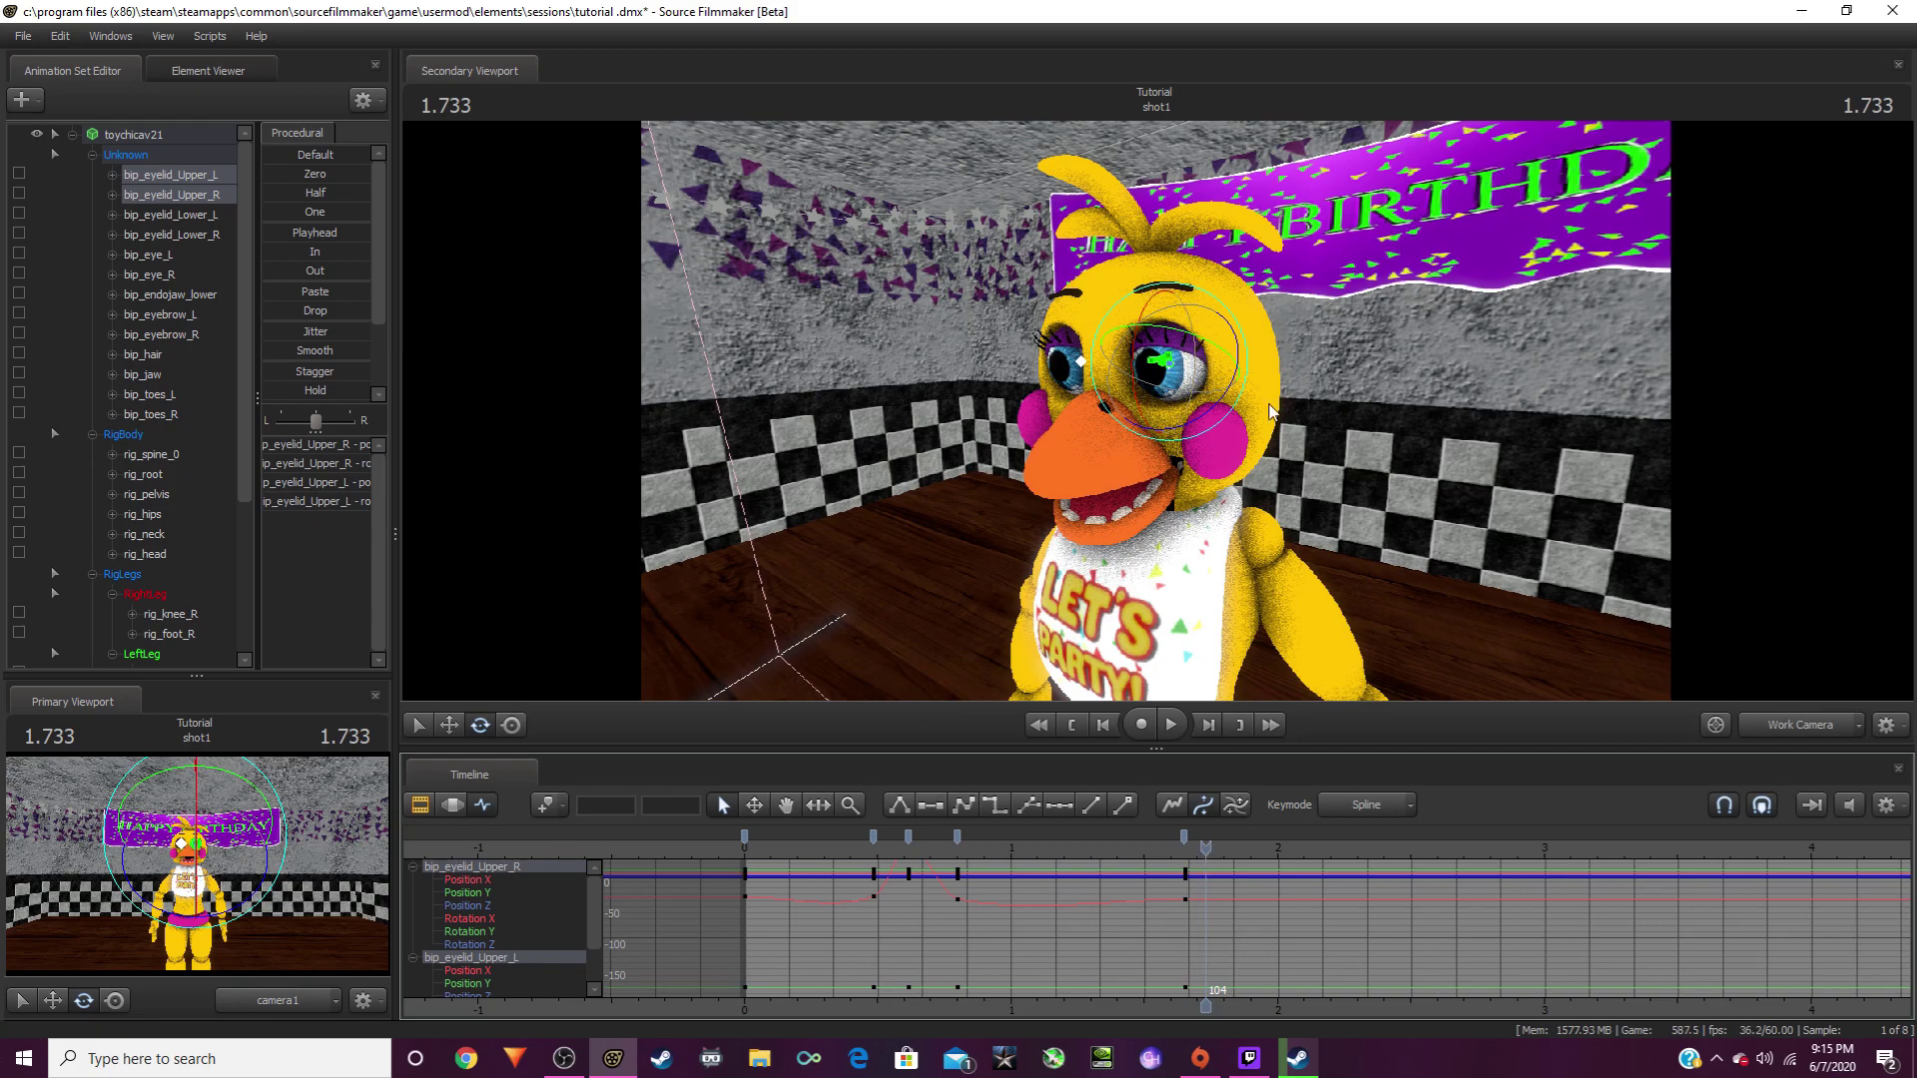
drag(1115, 289, 1146, 489)
key(space)
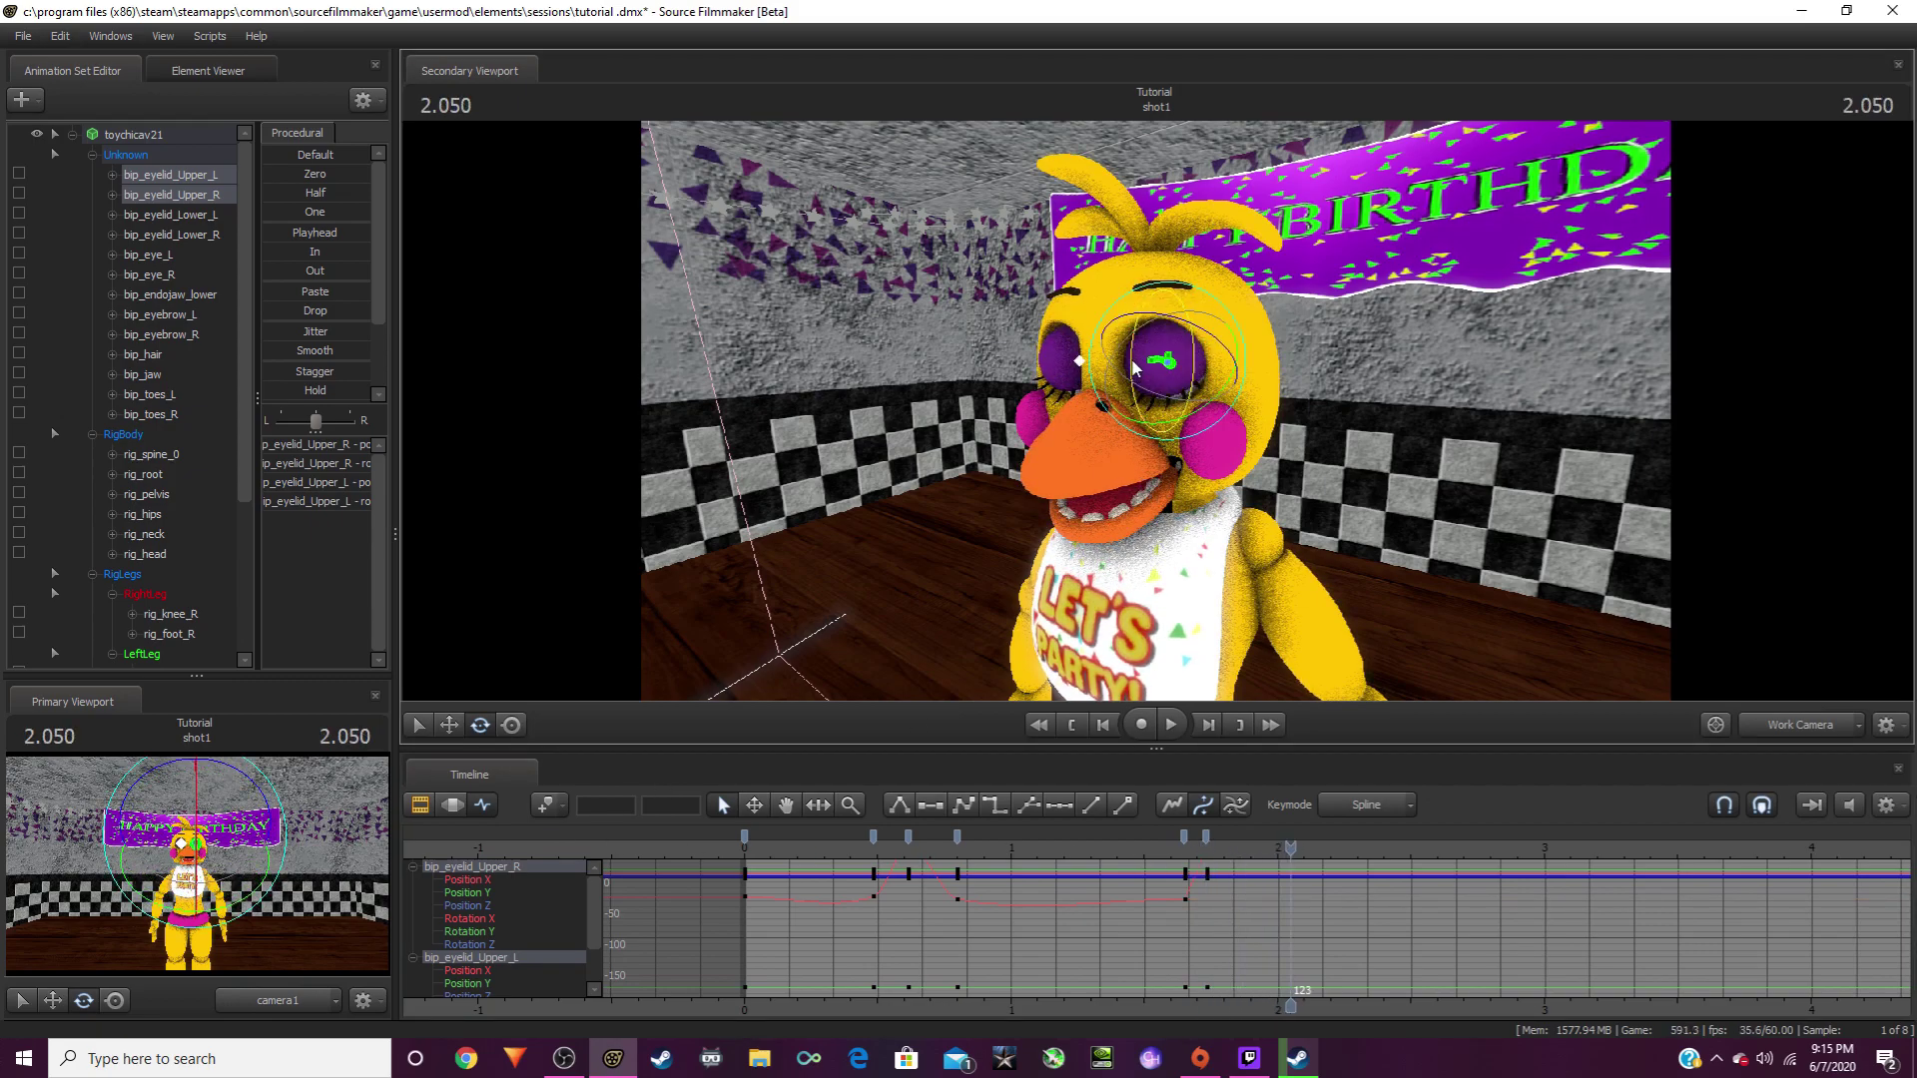
drag(1133, 369, 1164, 284)
Step: Play back both blinks and add a keyframe at 0.316 seconds with the upper eyelids slightly lowered
key(space)
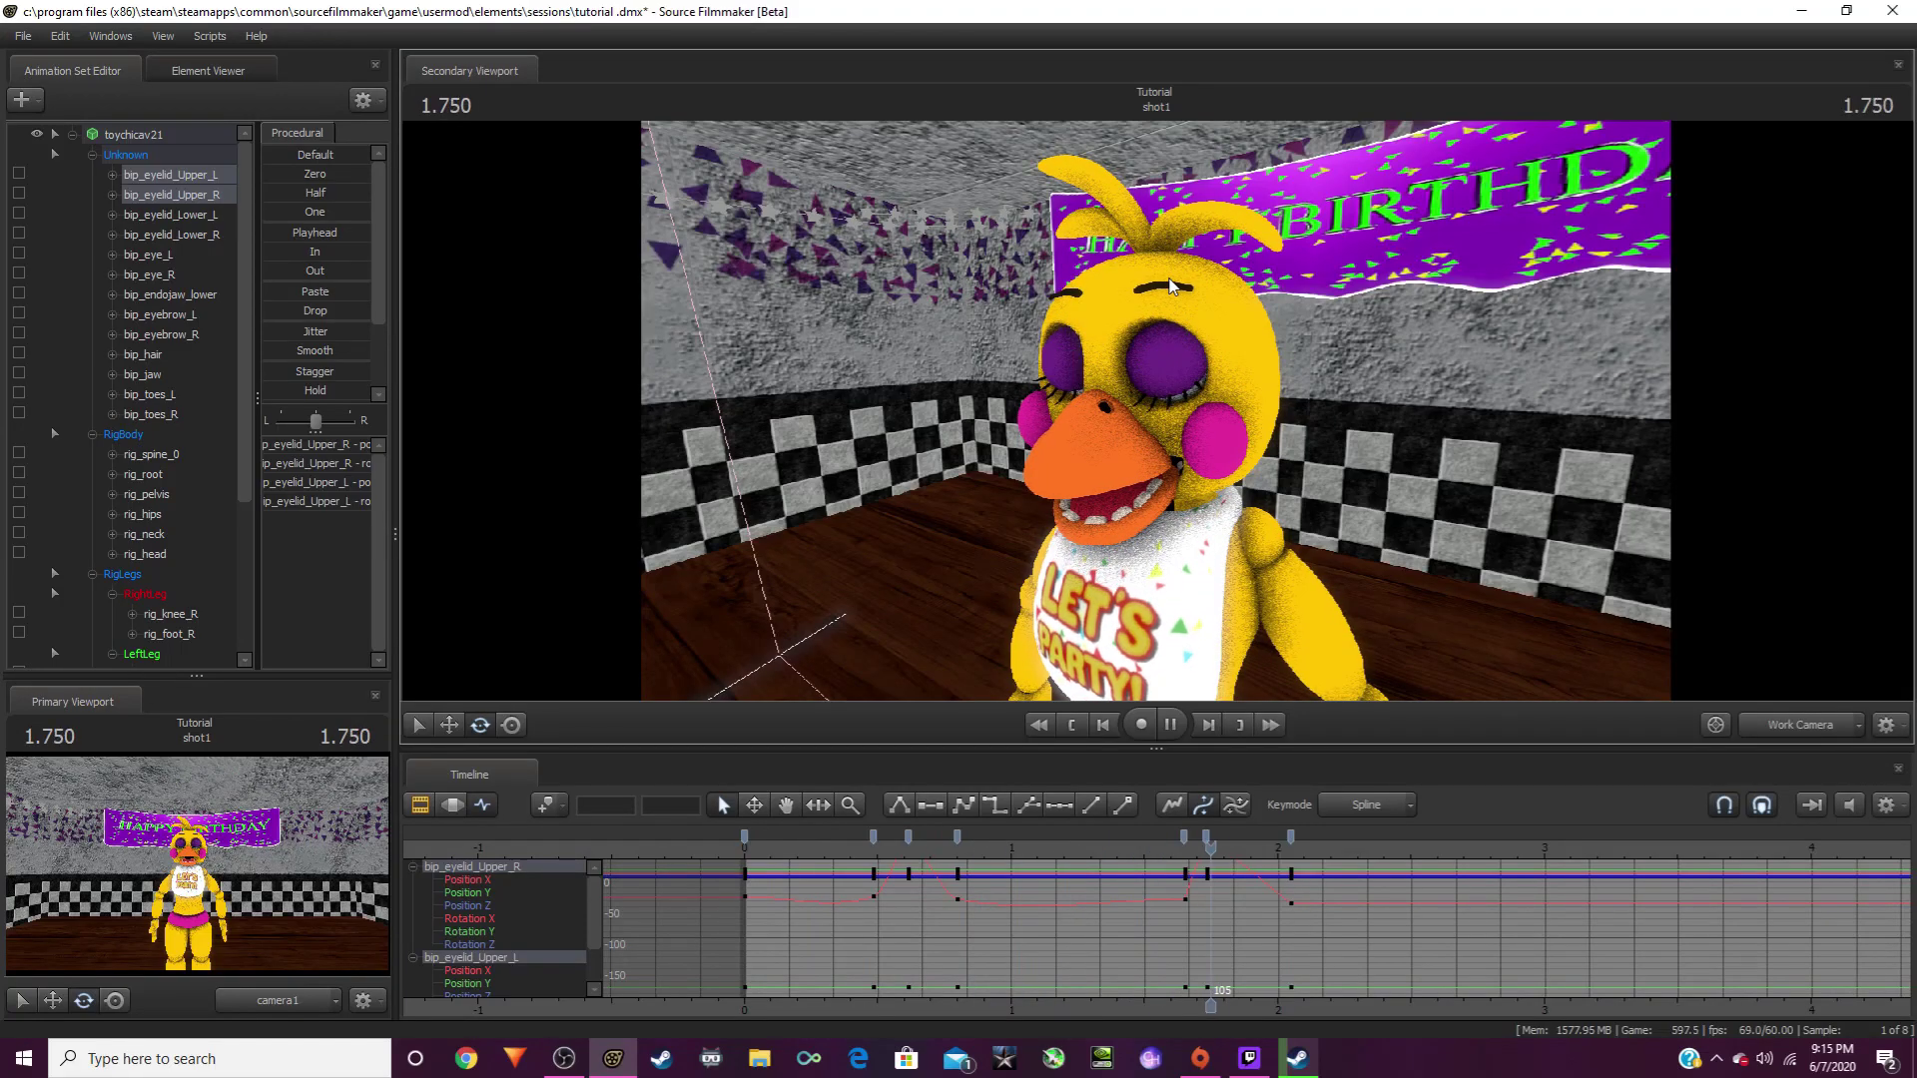
key(space)
key(space)
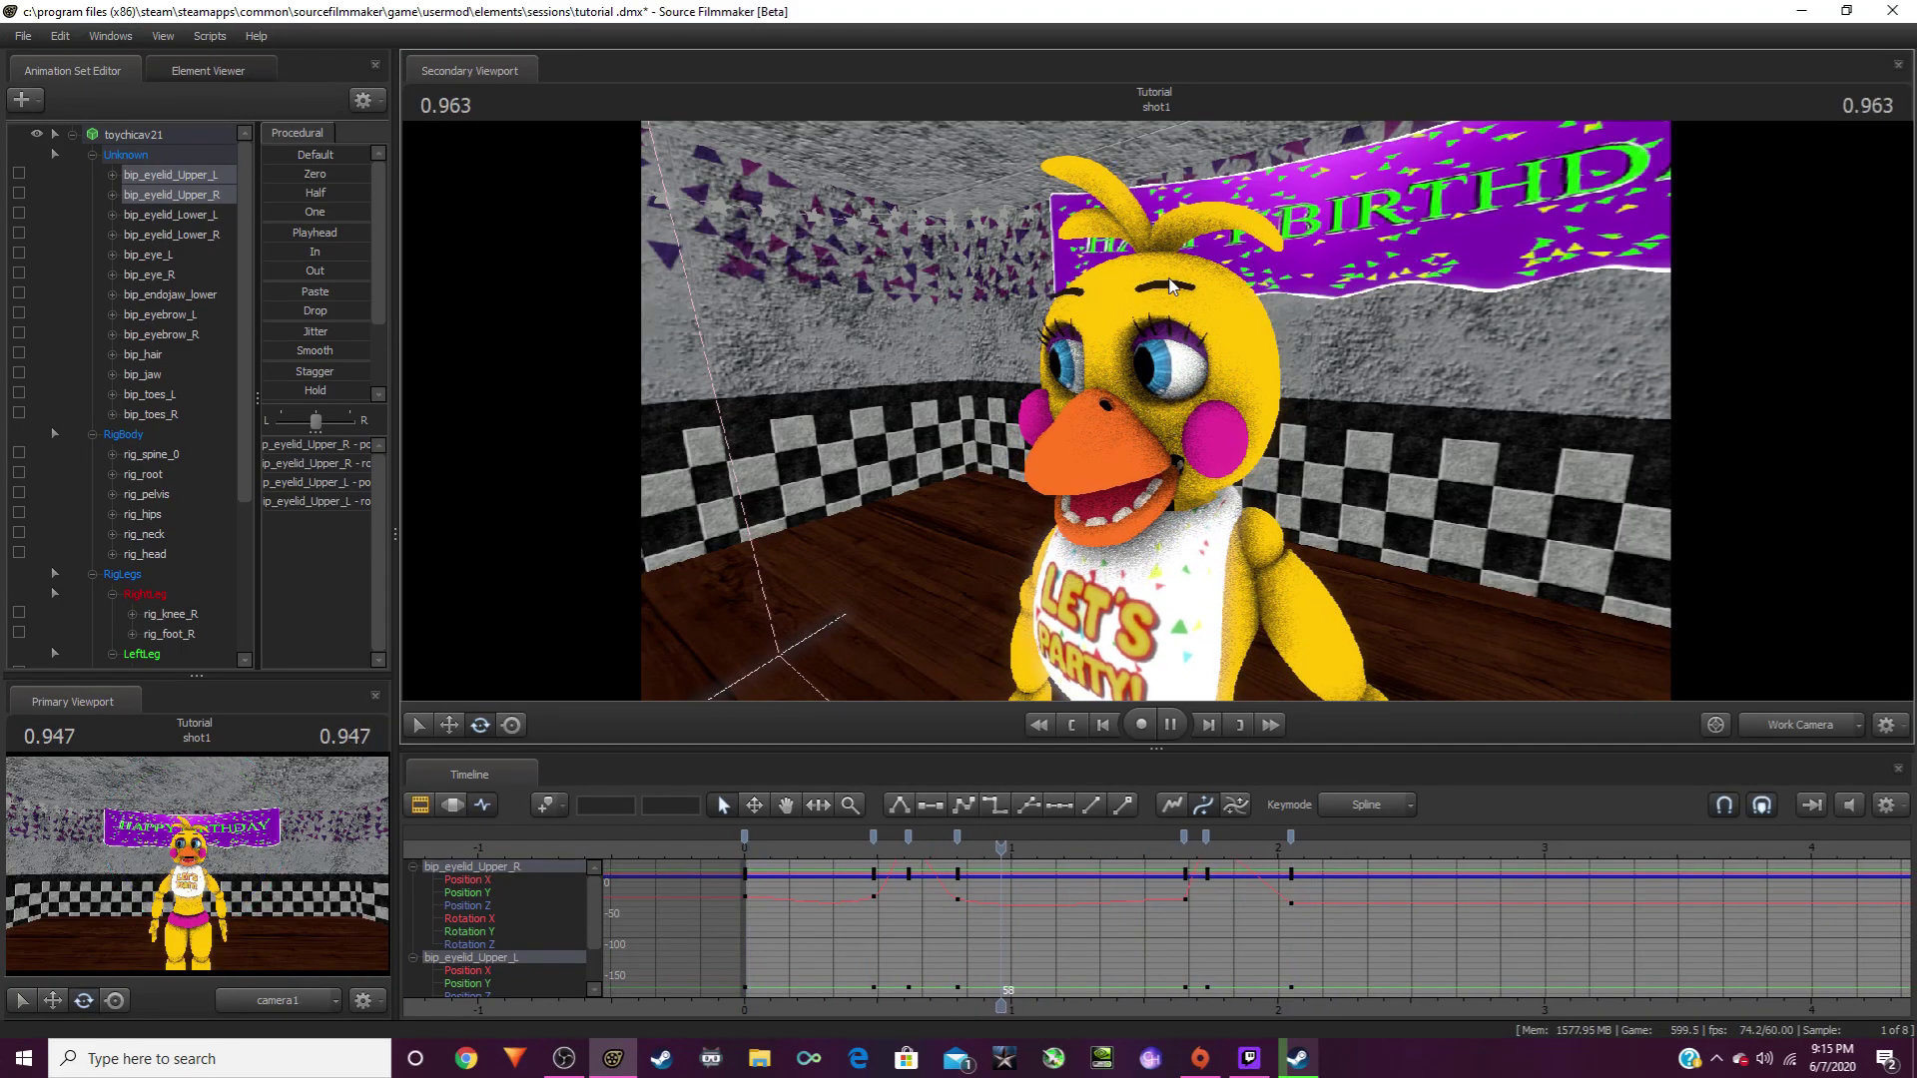
key(space)
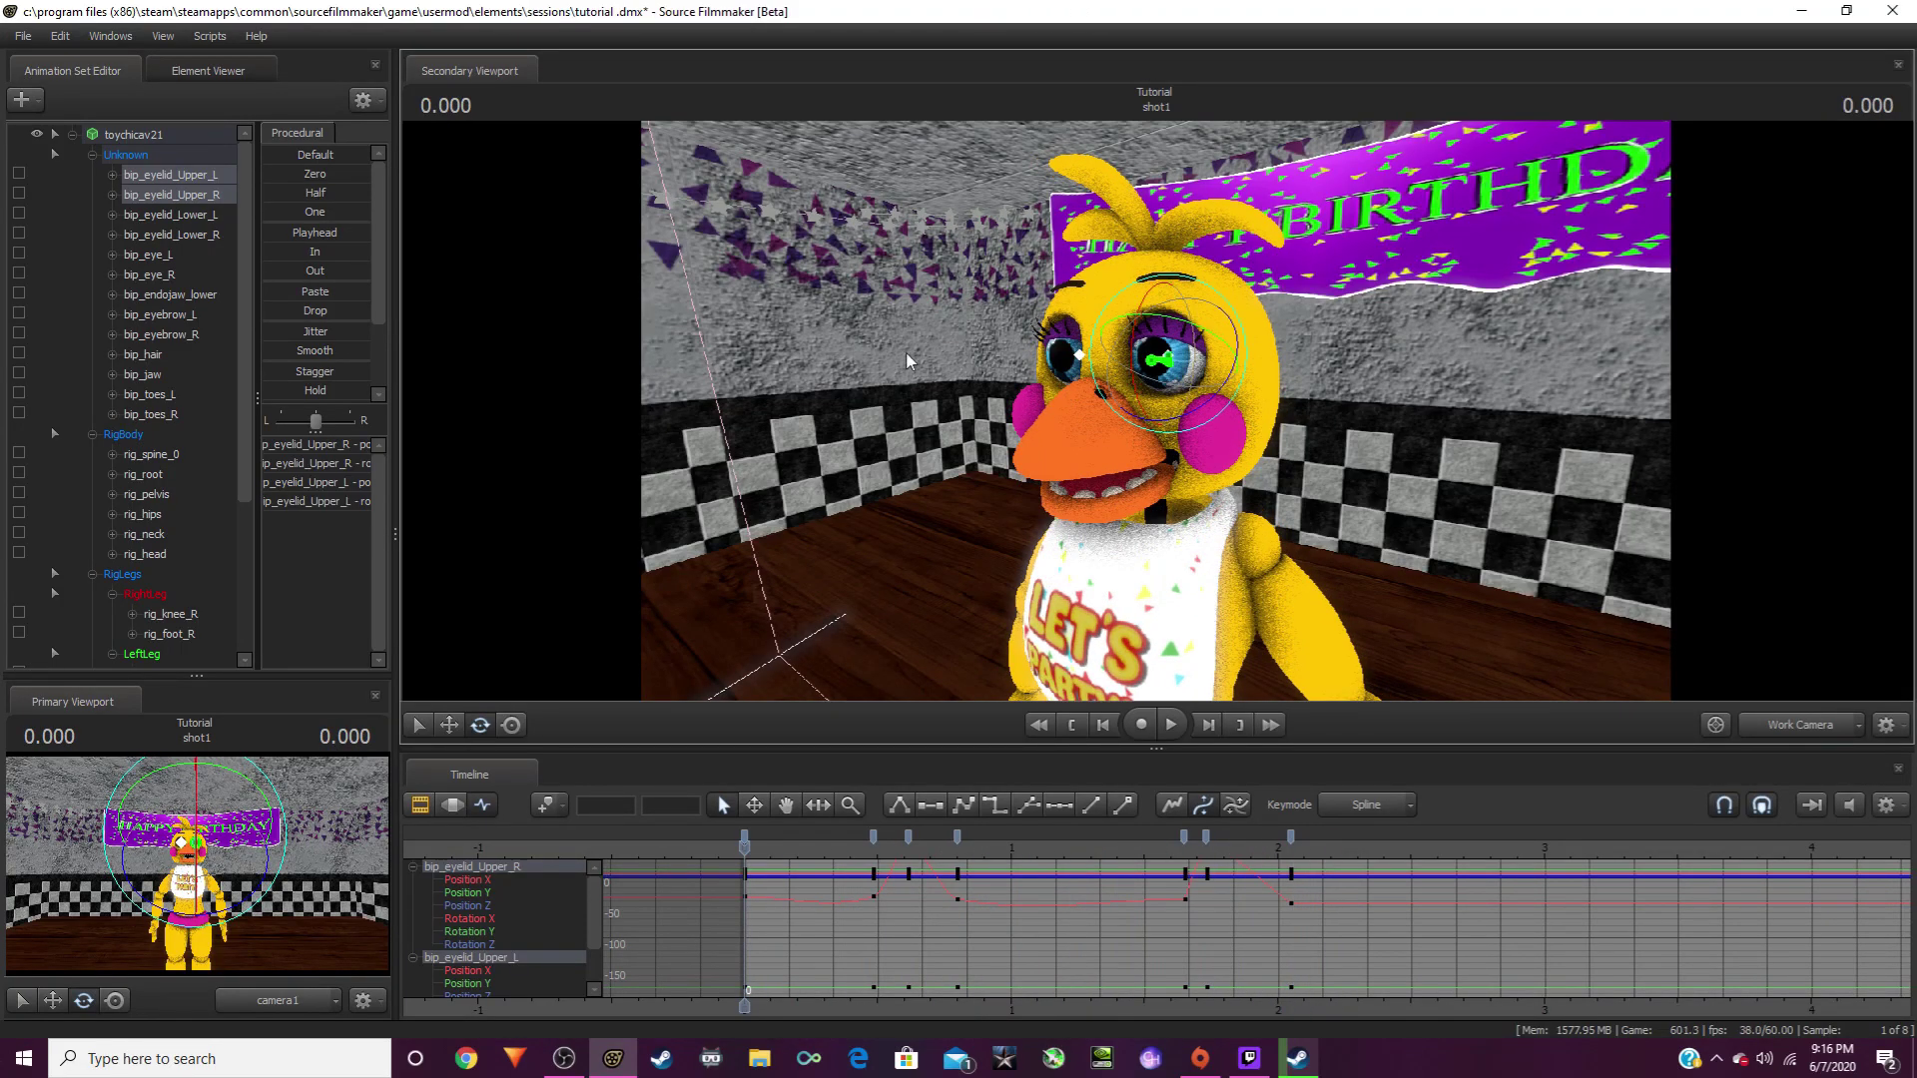
drag(859, 849, 829, 852)
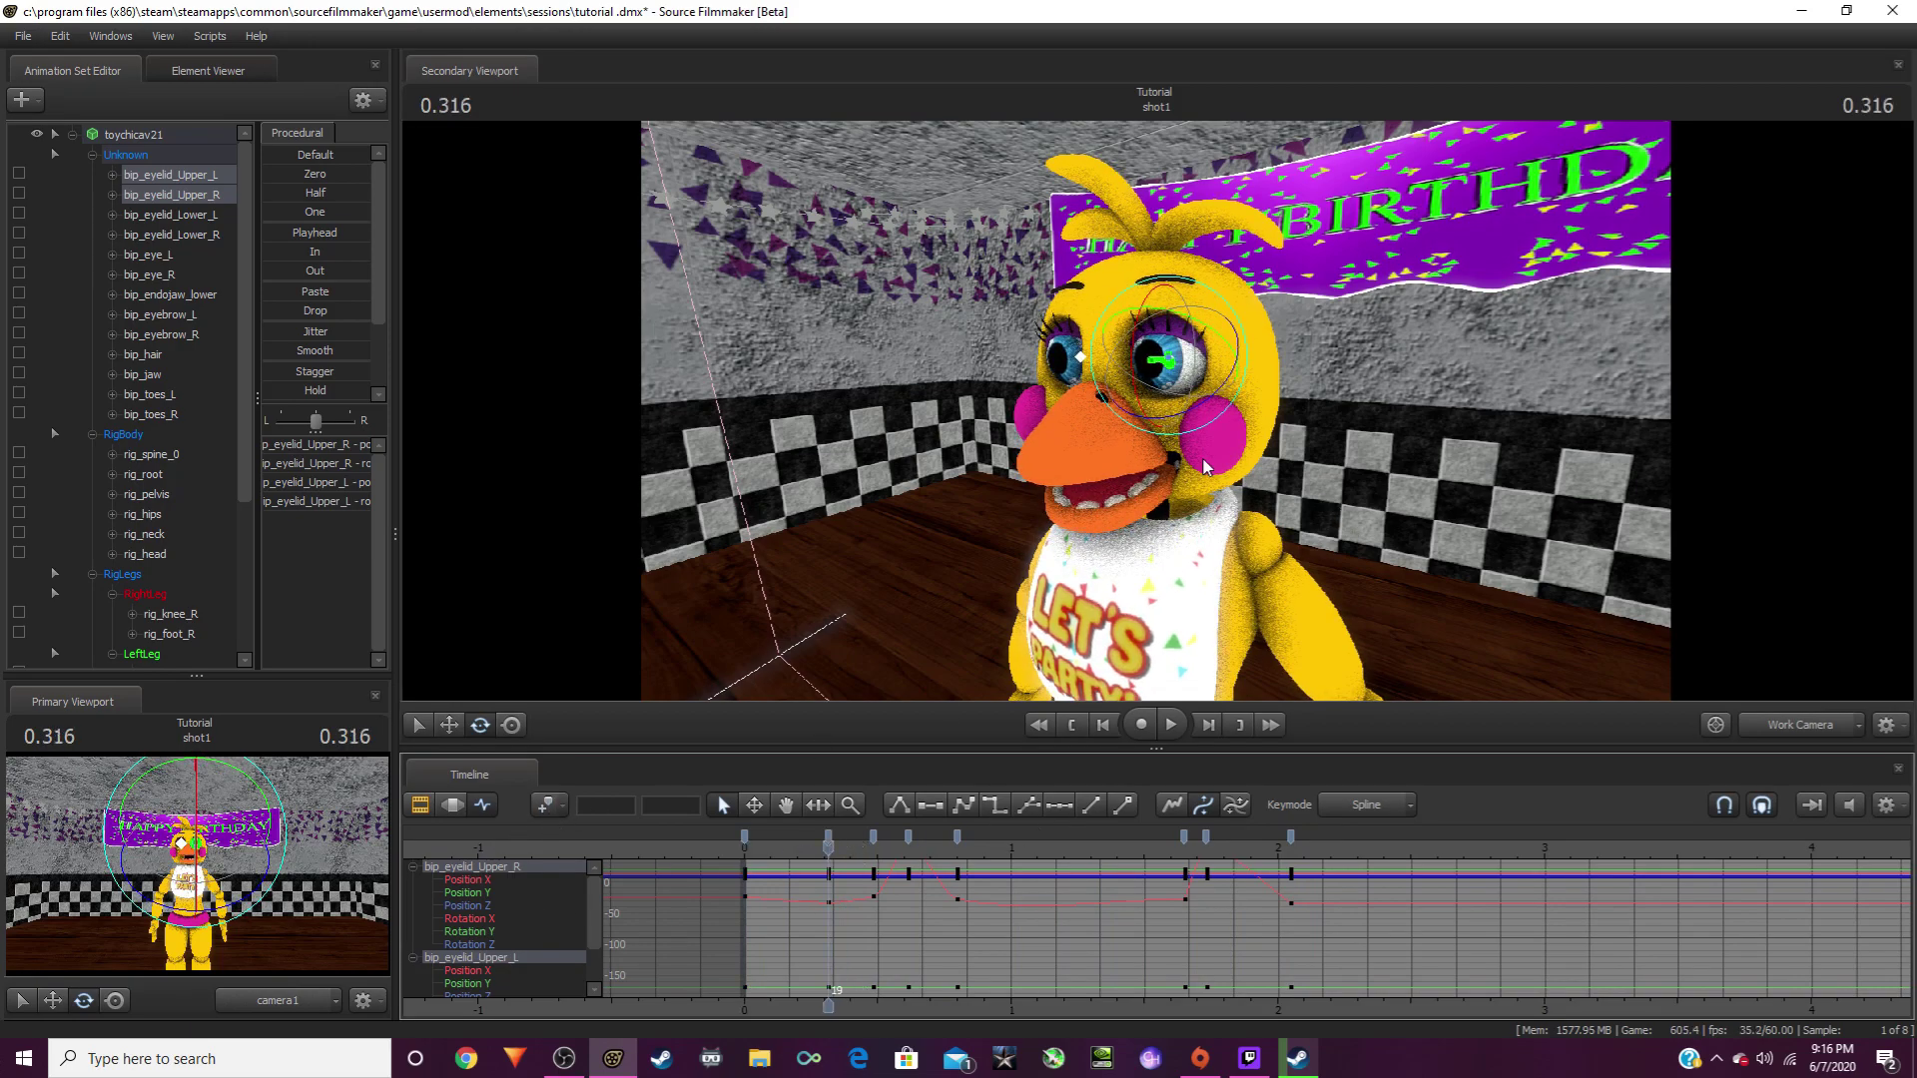
drag(1140, 342, 1129, 357)
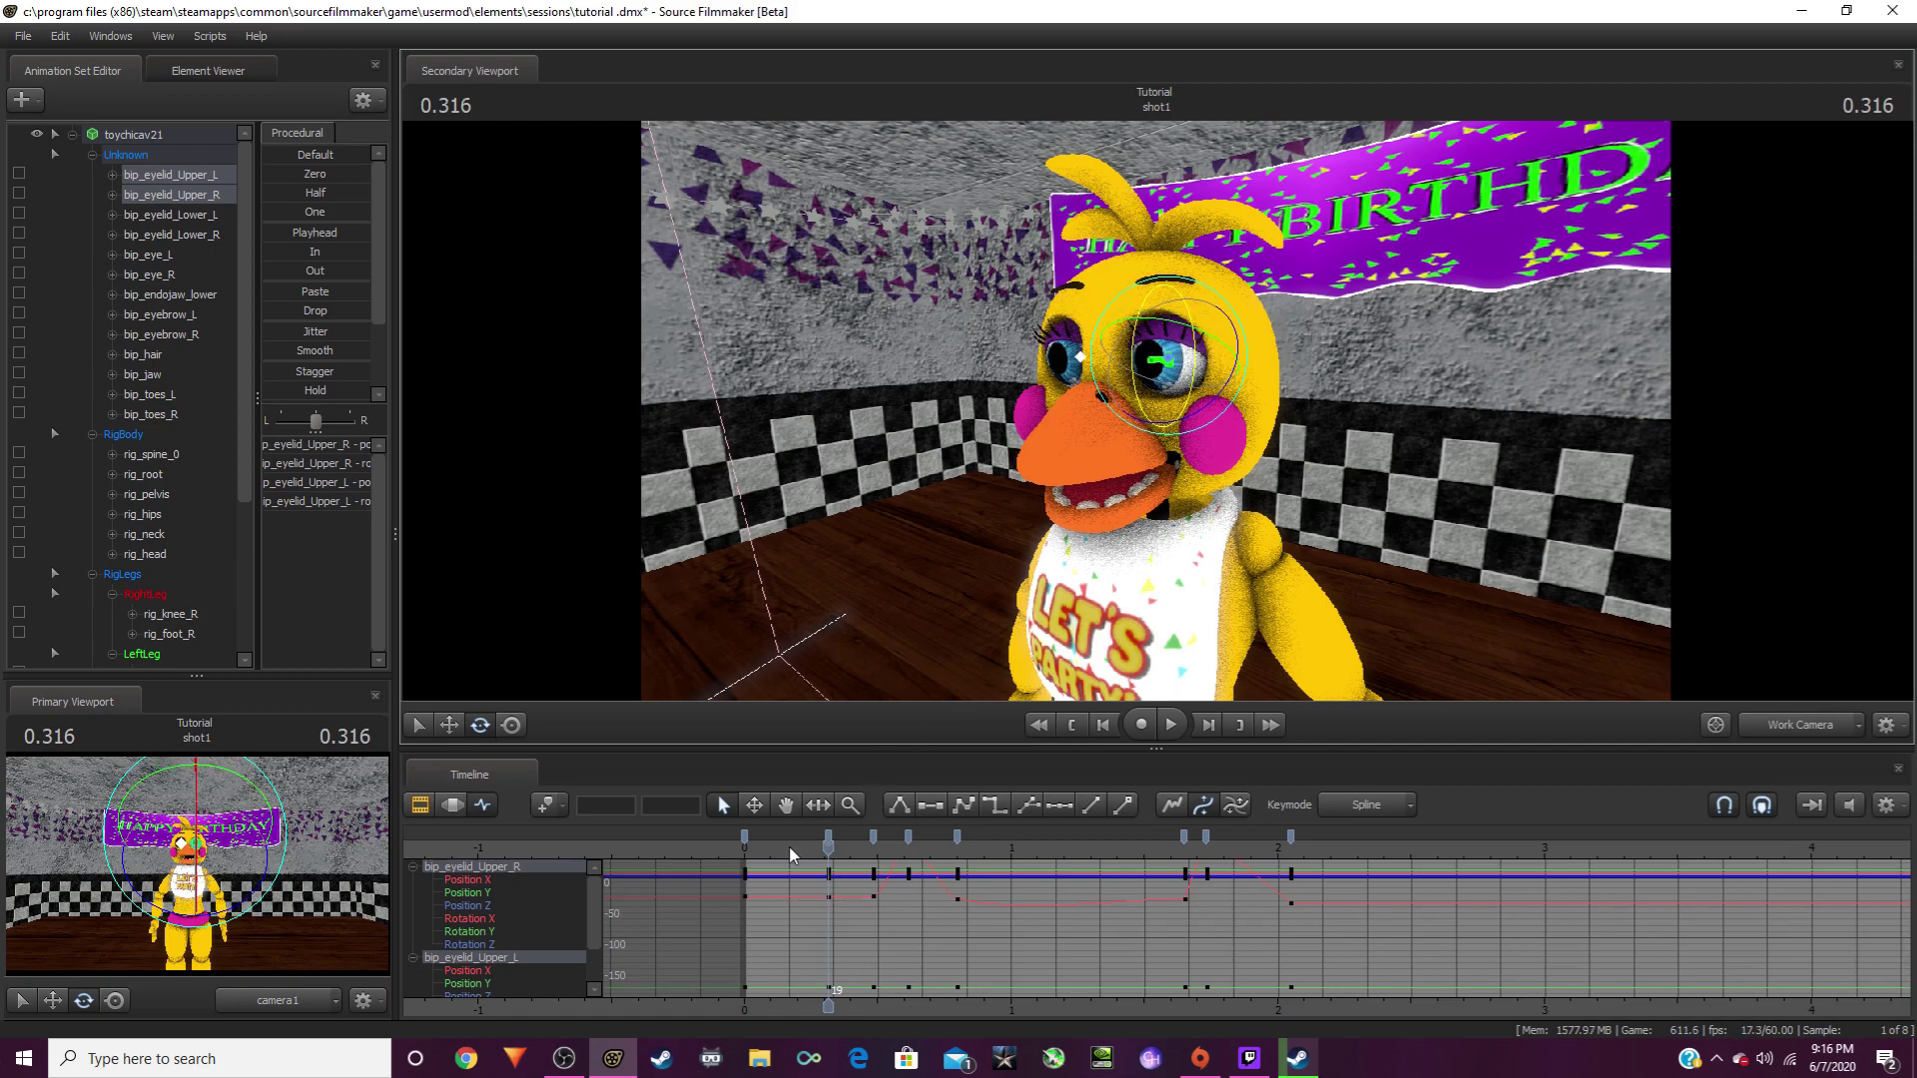
Step: Preview the eyelid motion and add a keyframe at 1.100 seconds with both upper eyelids rotated slightly
key(space)
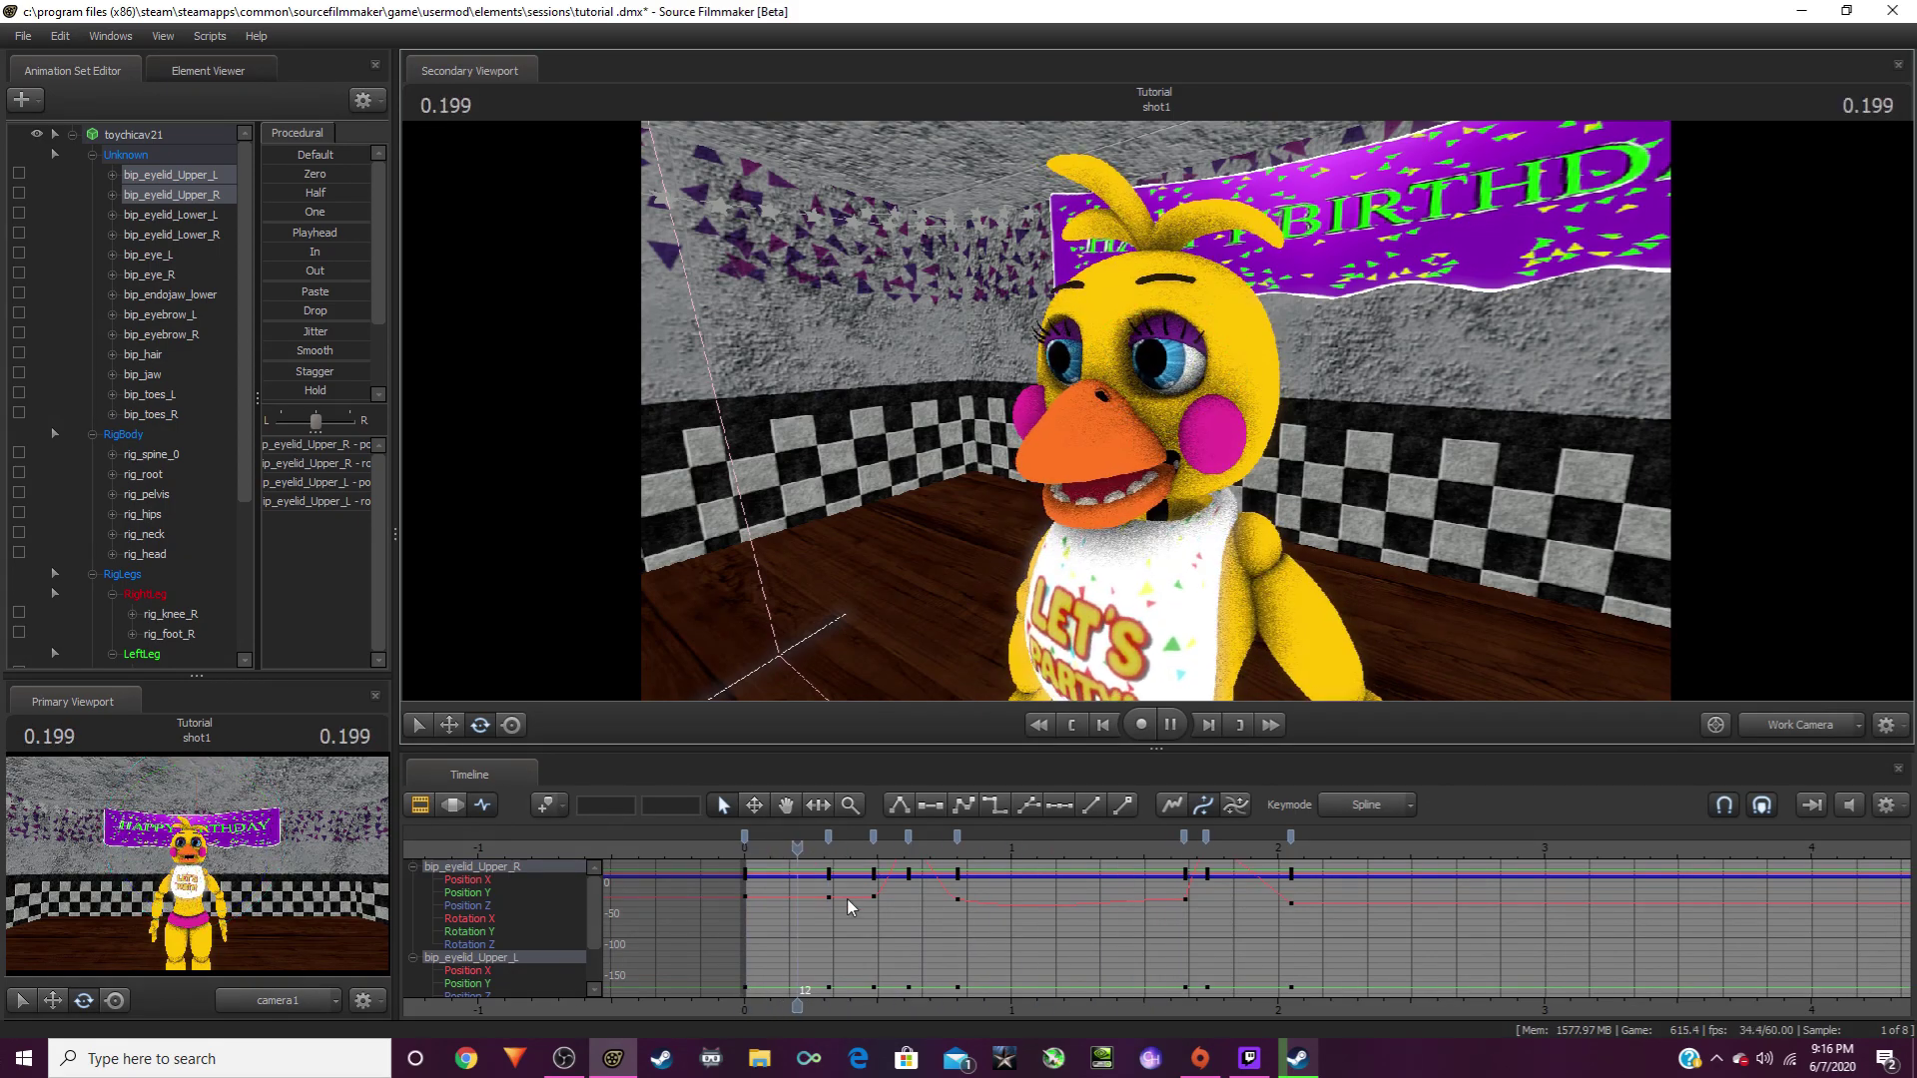
key(space)
drag(939, 905, 1048, 923)
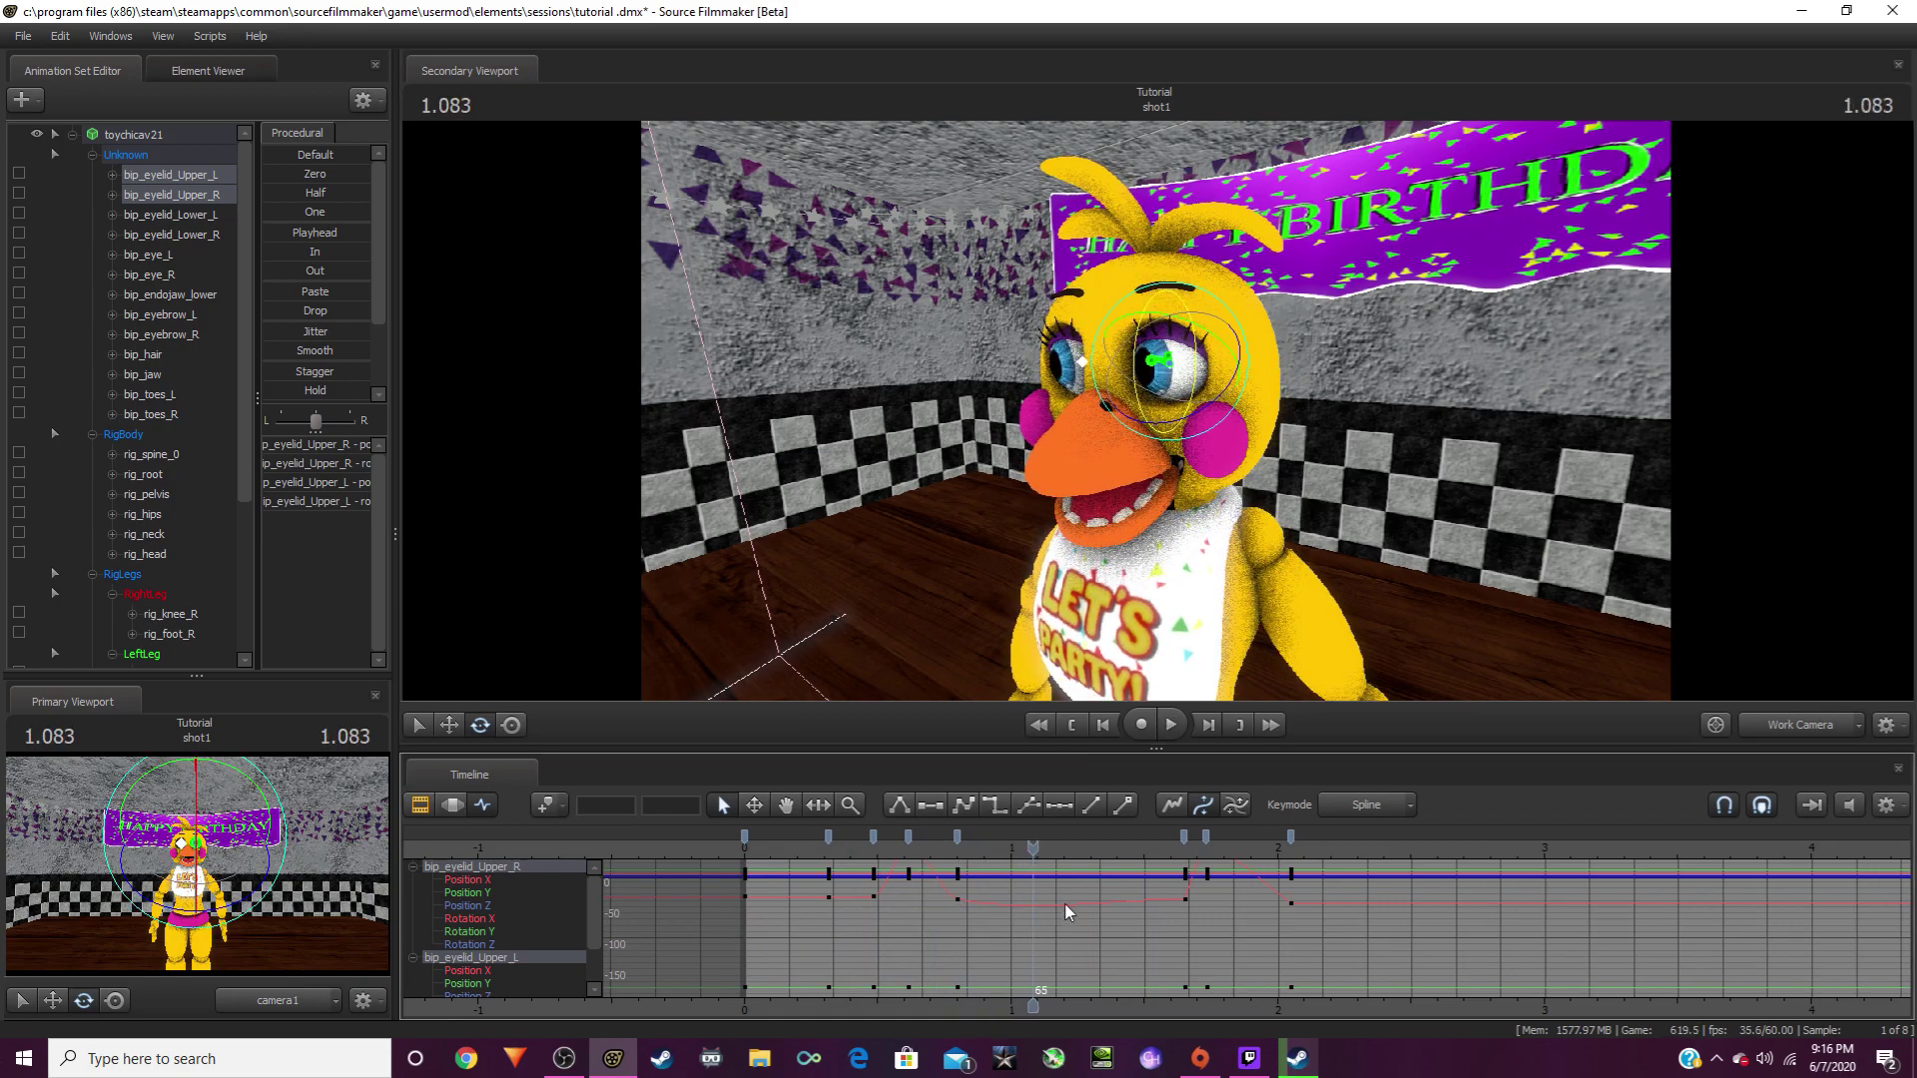
mouse_move(1026, 852)
mouse_down()
mouse_move(1130, 853)
mouse_move(1040, 871)
mouse_up()
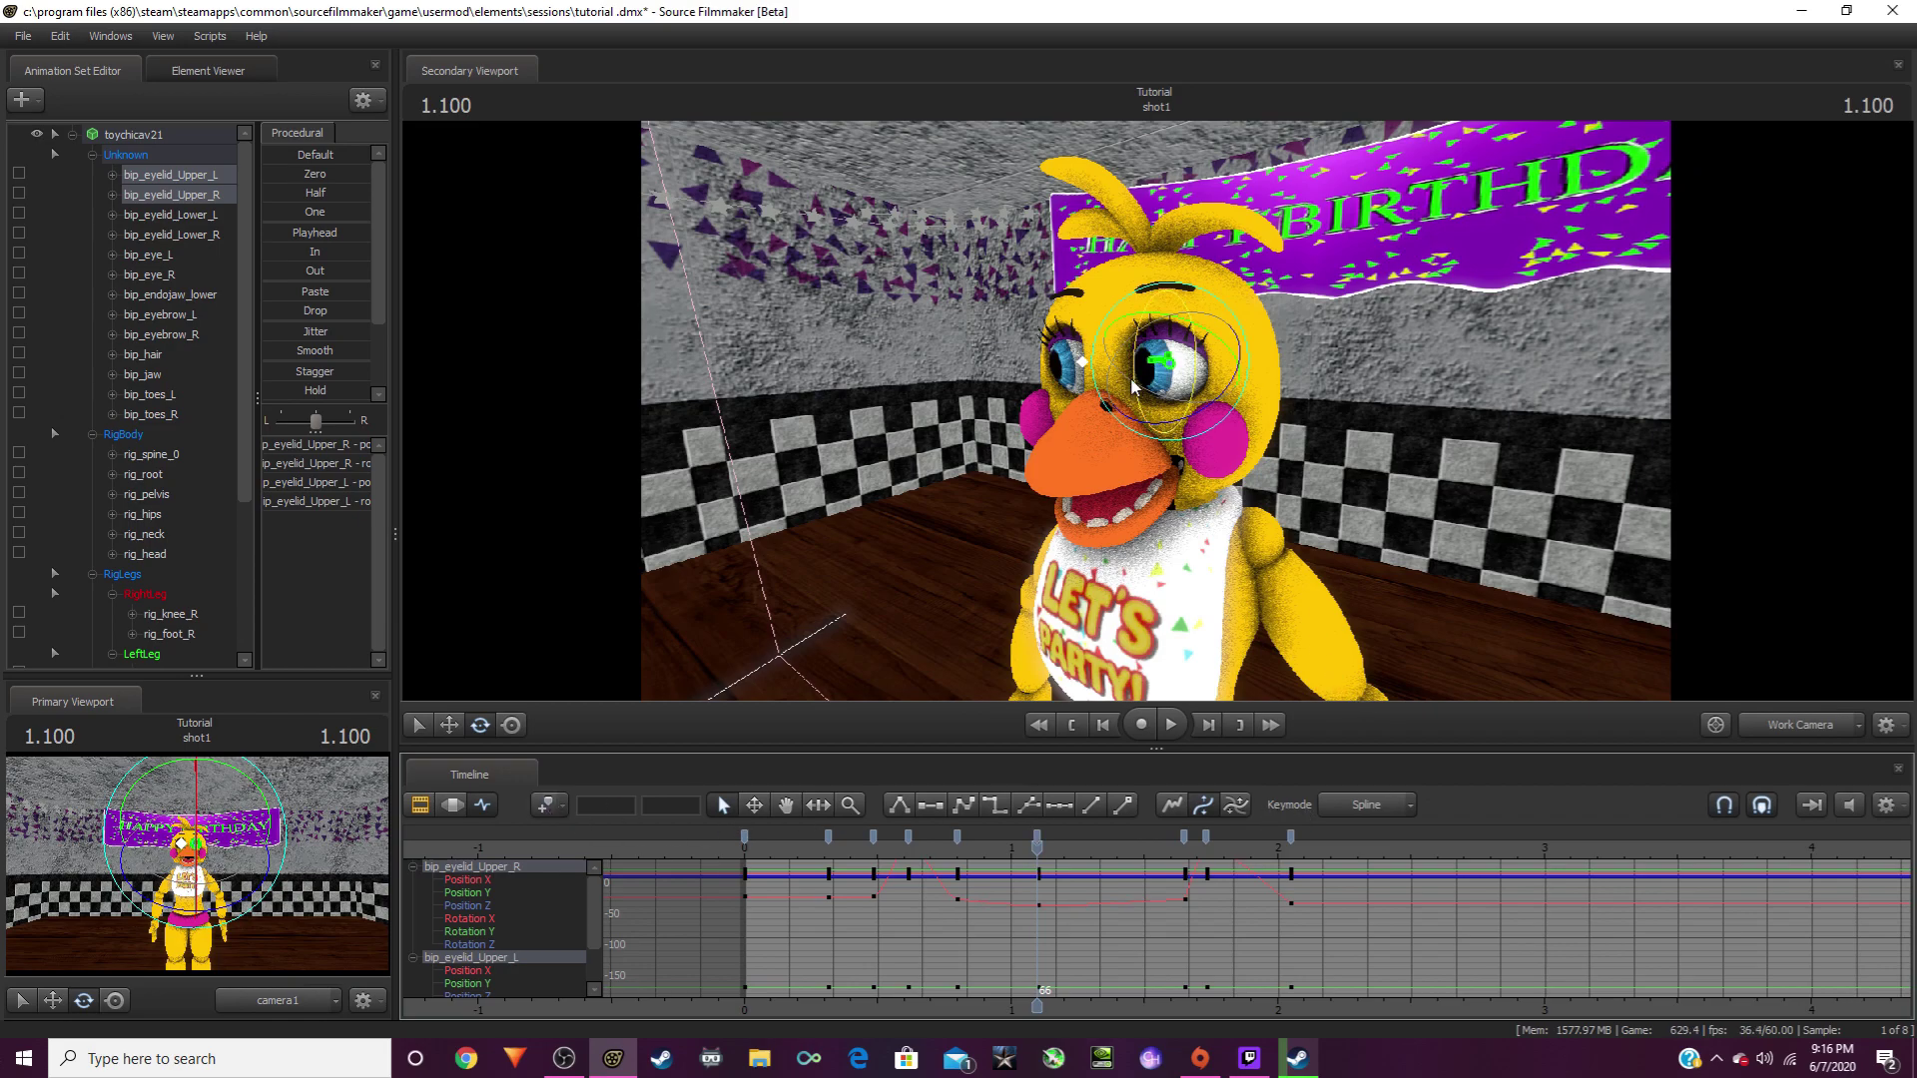
drag(1131, 381, 1127, 379)
Step: Play back the eyelid animation from the start, including from a wider view of the character's other side, and return to frame 0
key(space)
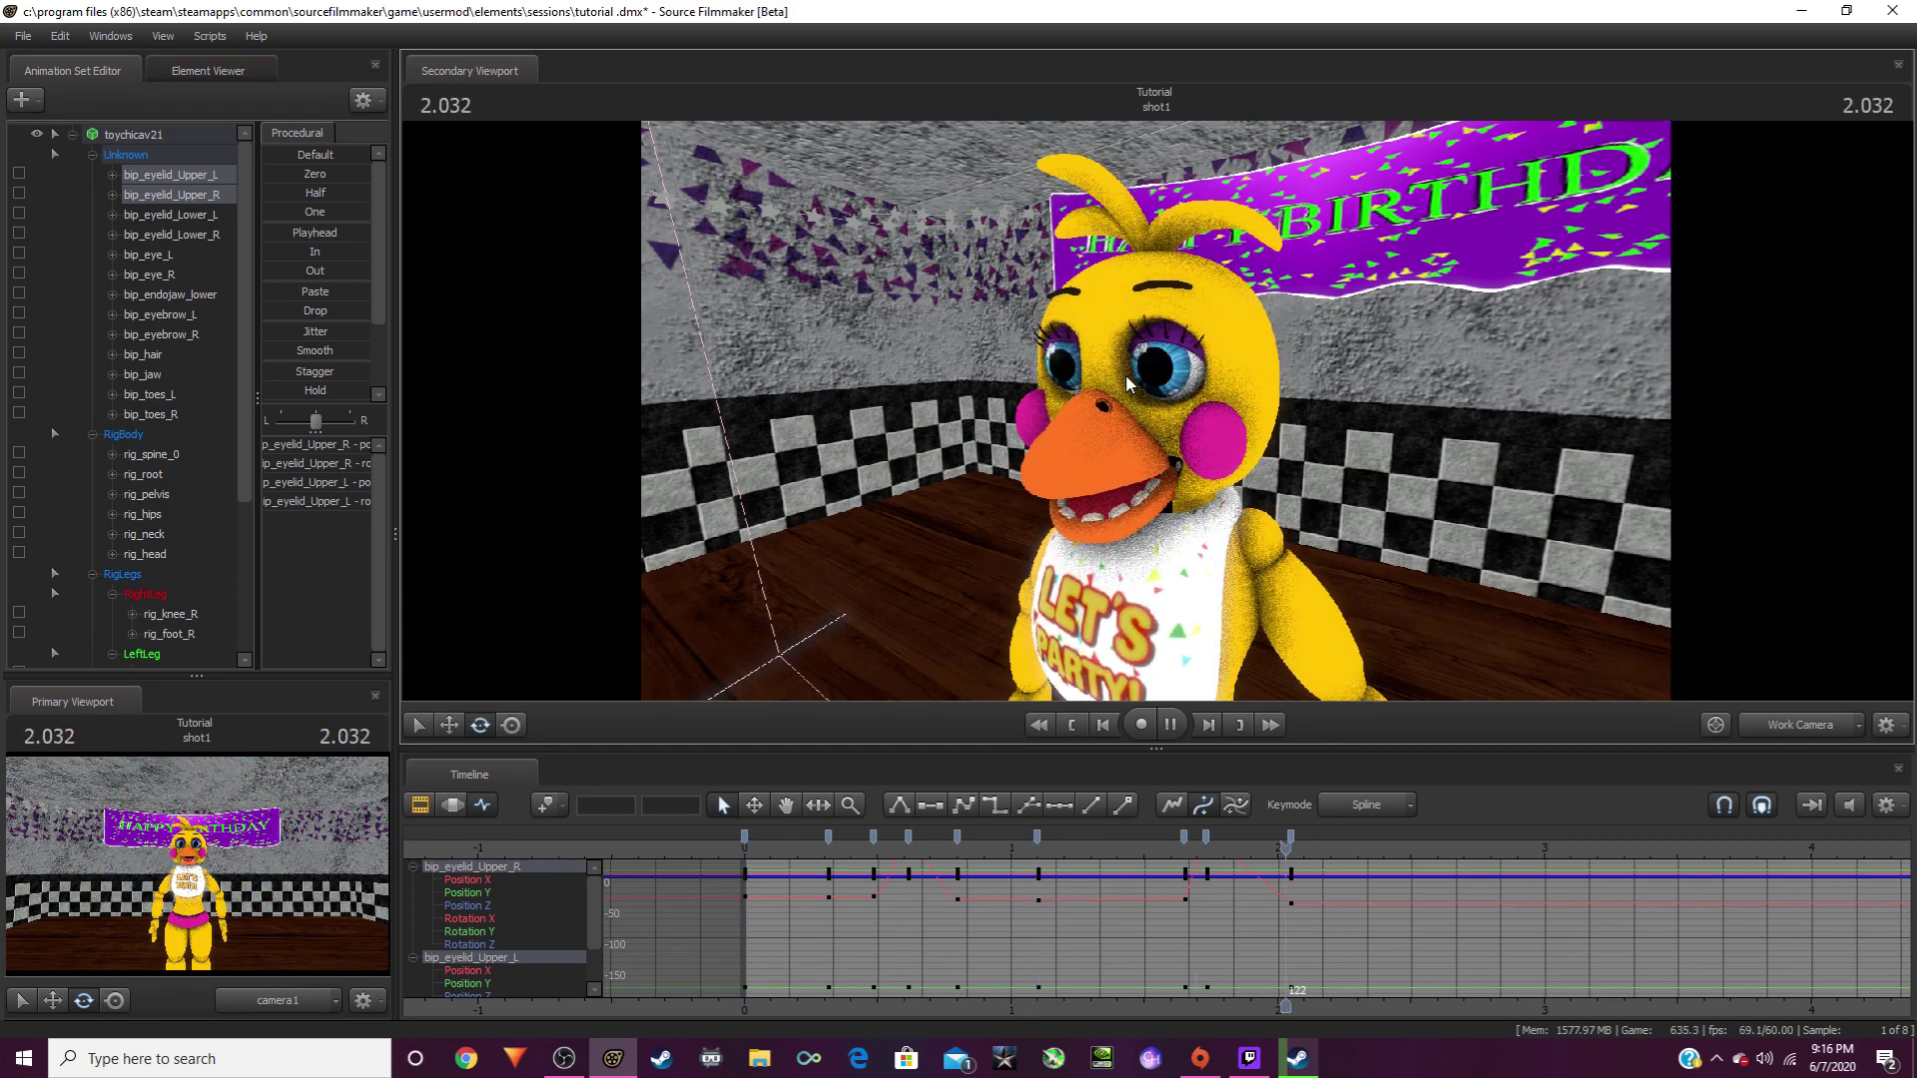
key(space)
key(space)
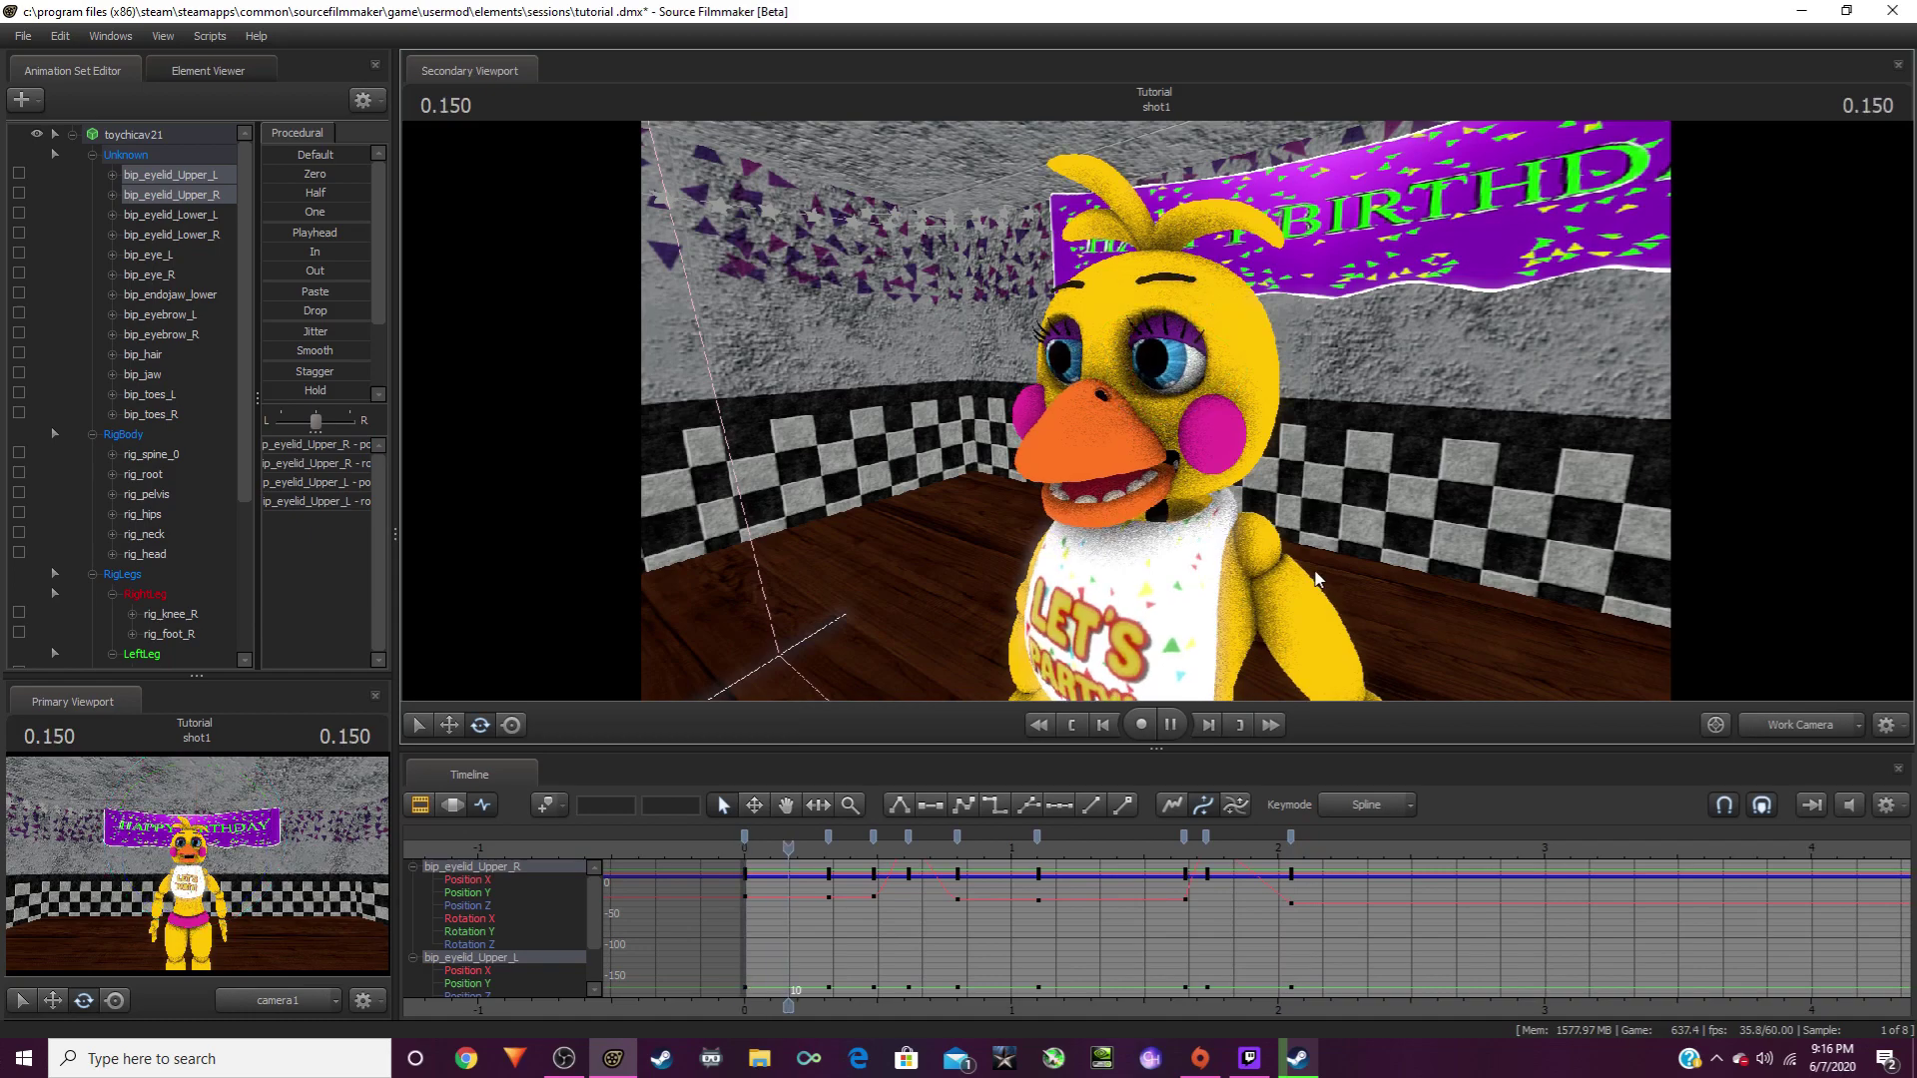
drag(1357, 561, 1338, 689)
alt+drag(1155, 410, 1418, 424)
drag(1088, 619, 1158, 419)
key(space)
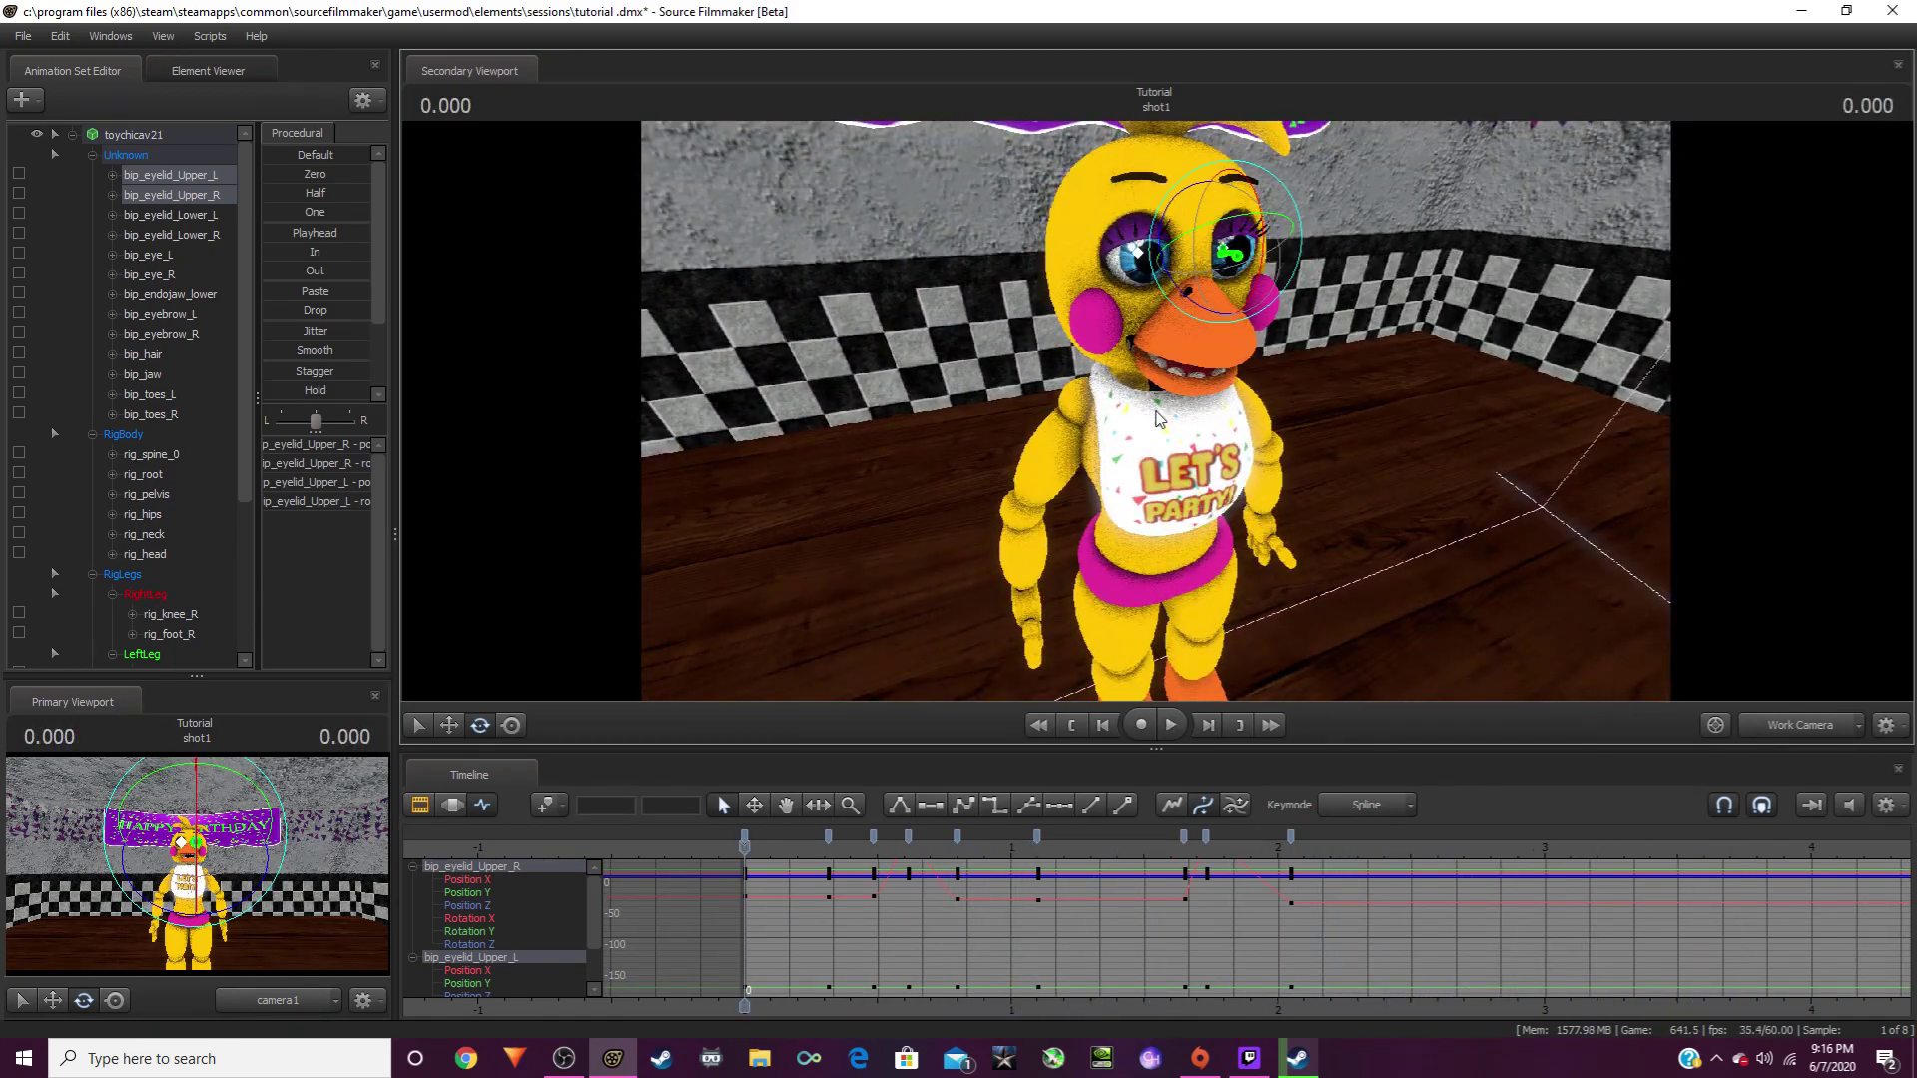
Step: Select rig_spine_0 and rotate the torso slightly at the 1.450-second keyframe
scroll(1146, 1007, down, 3)
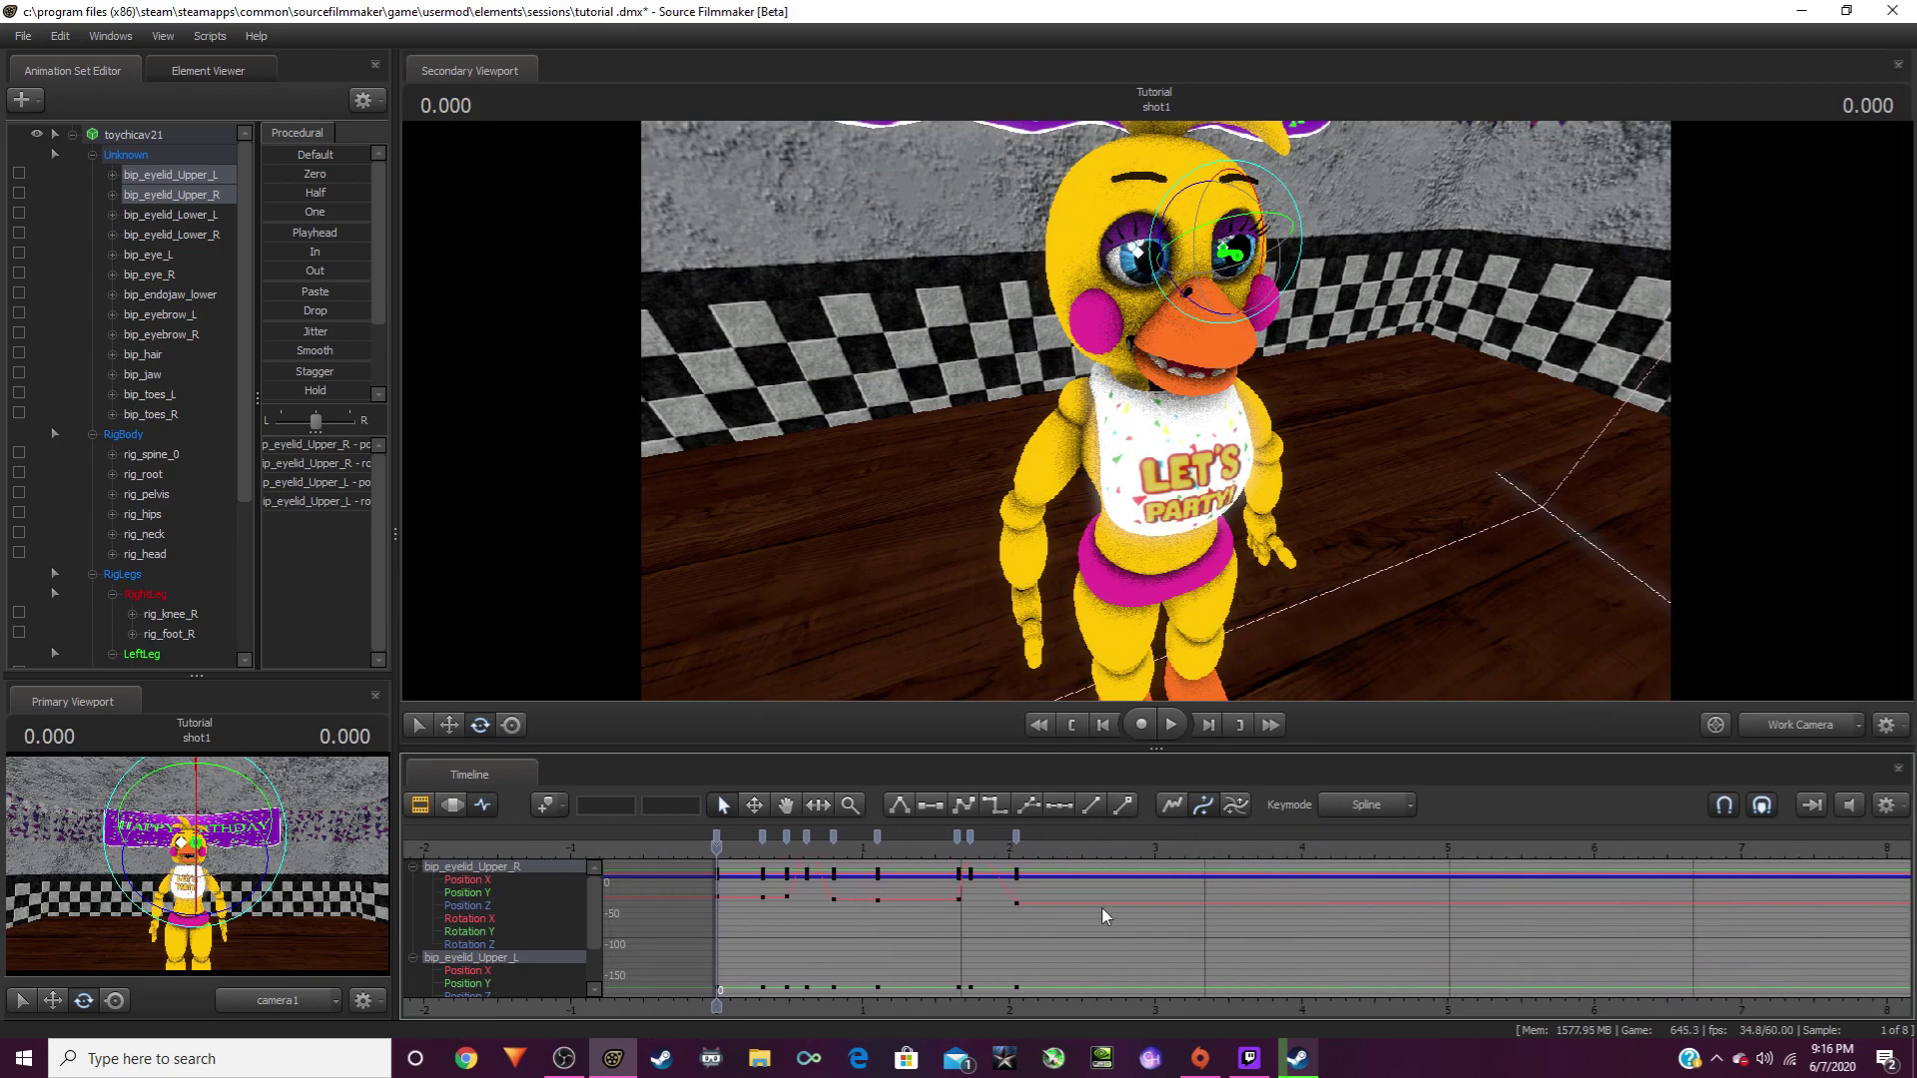
click(1095, 536)
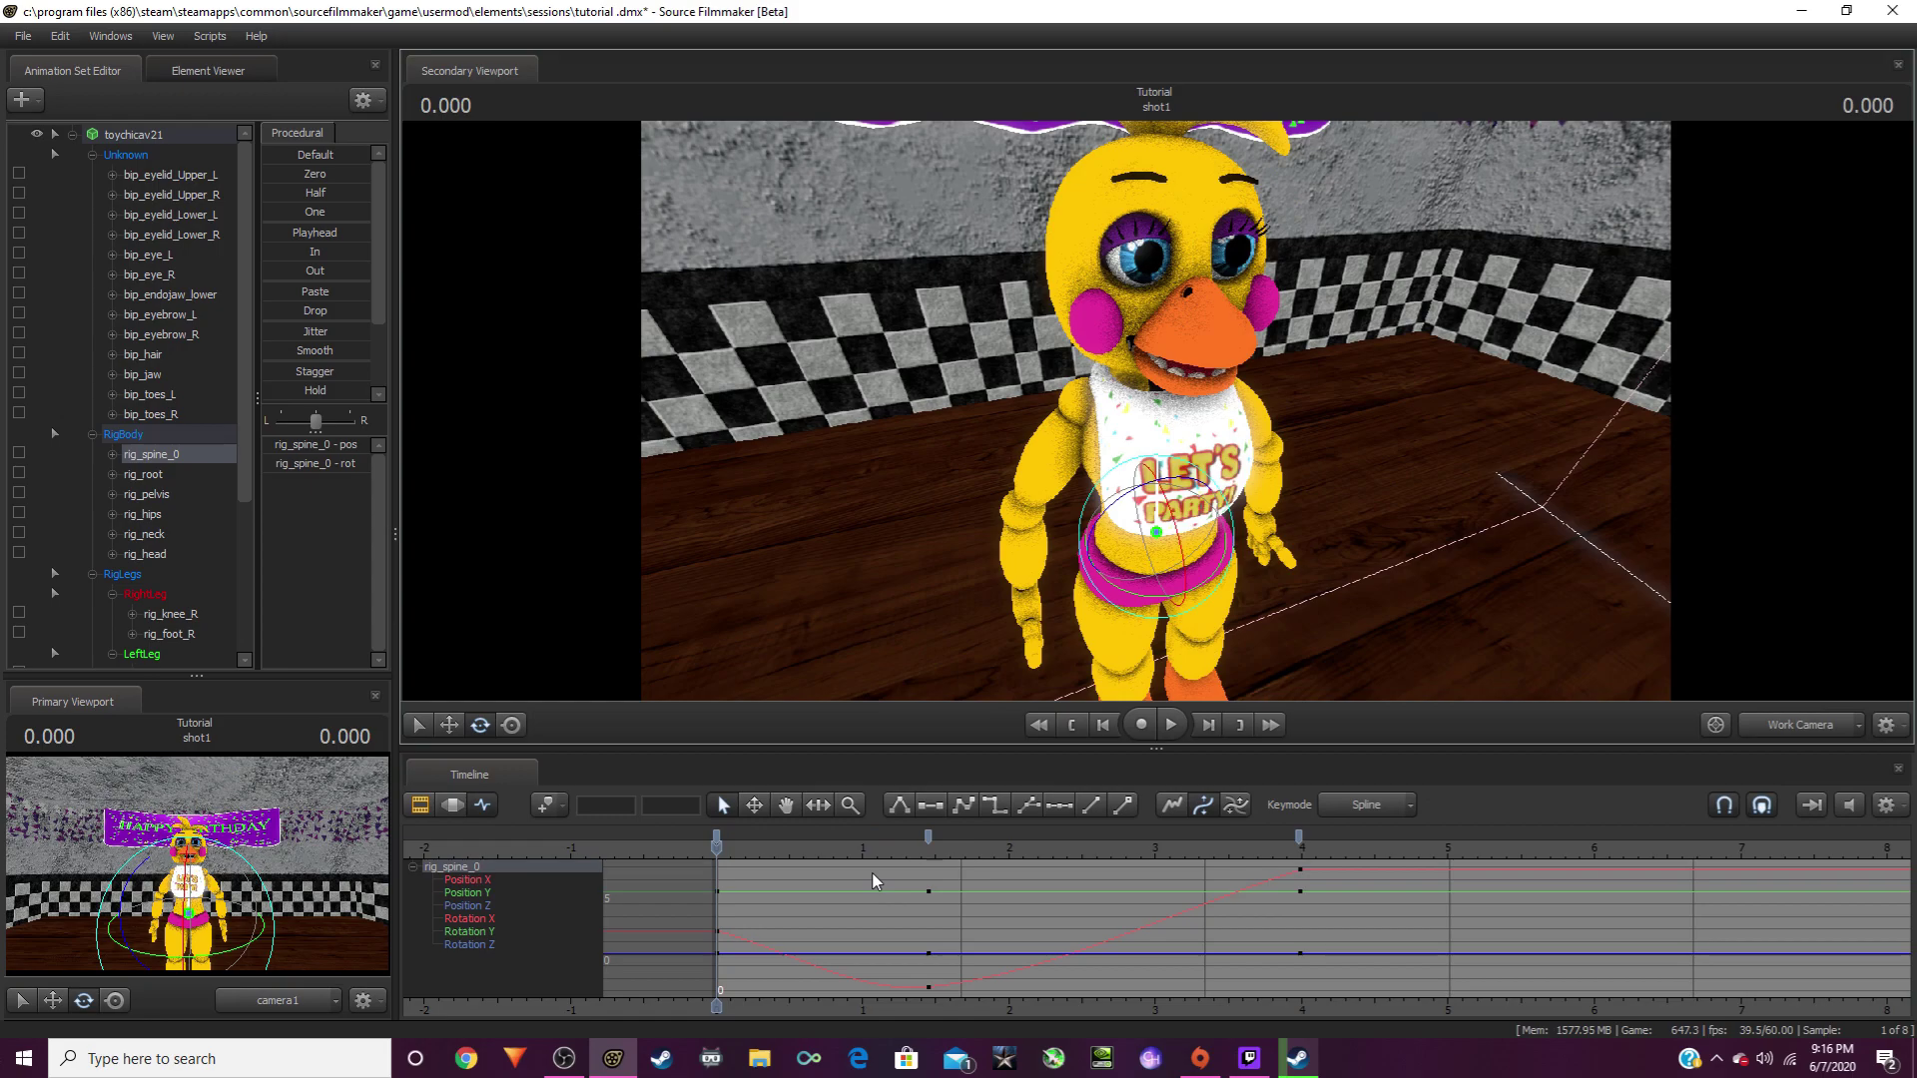
key(space)
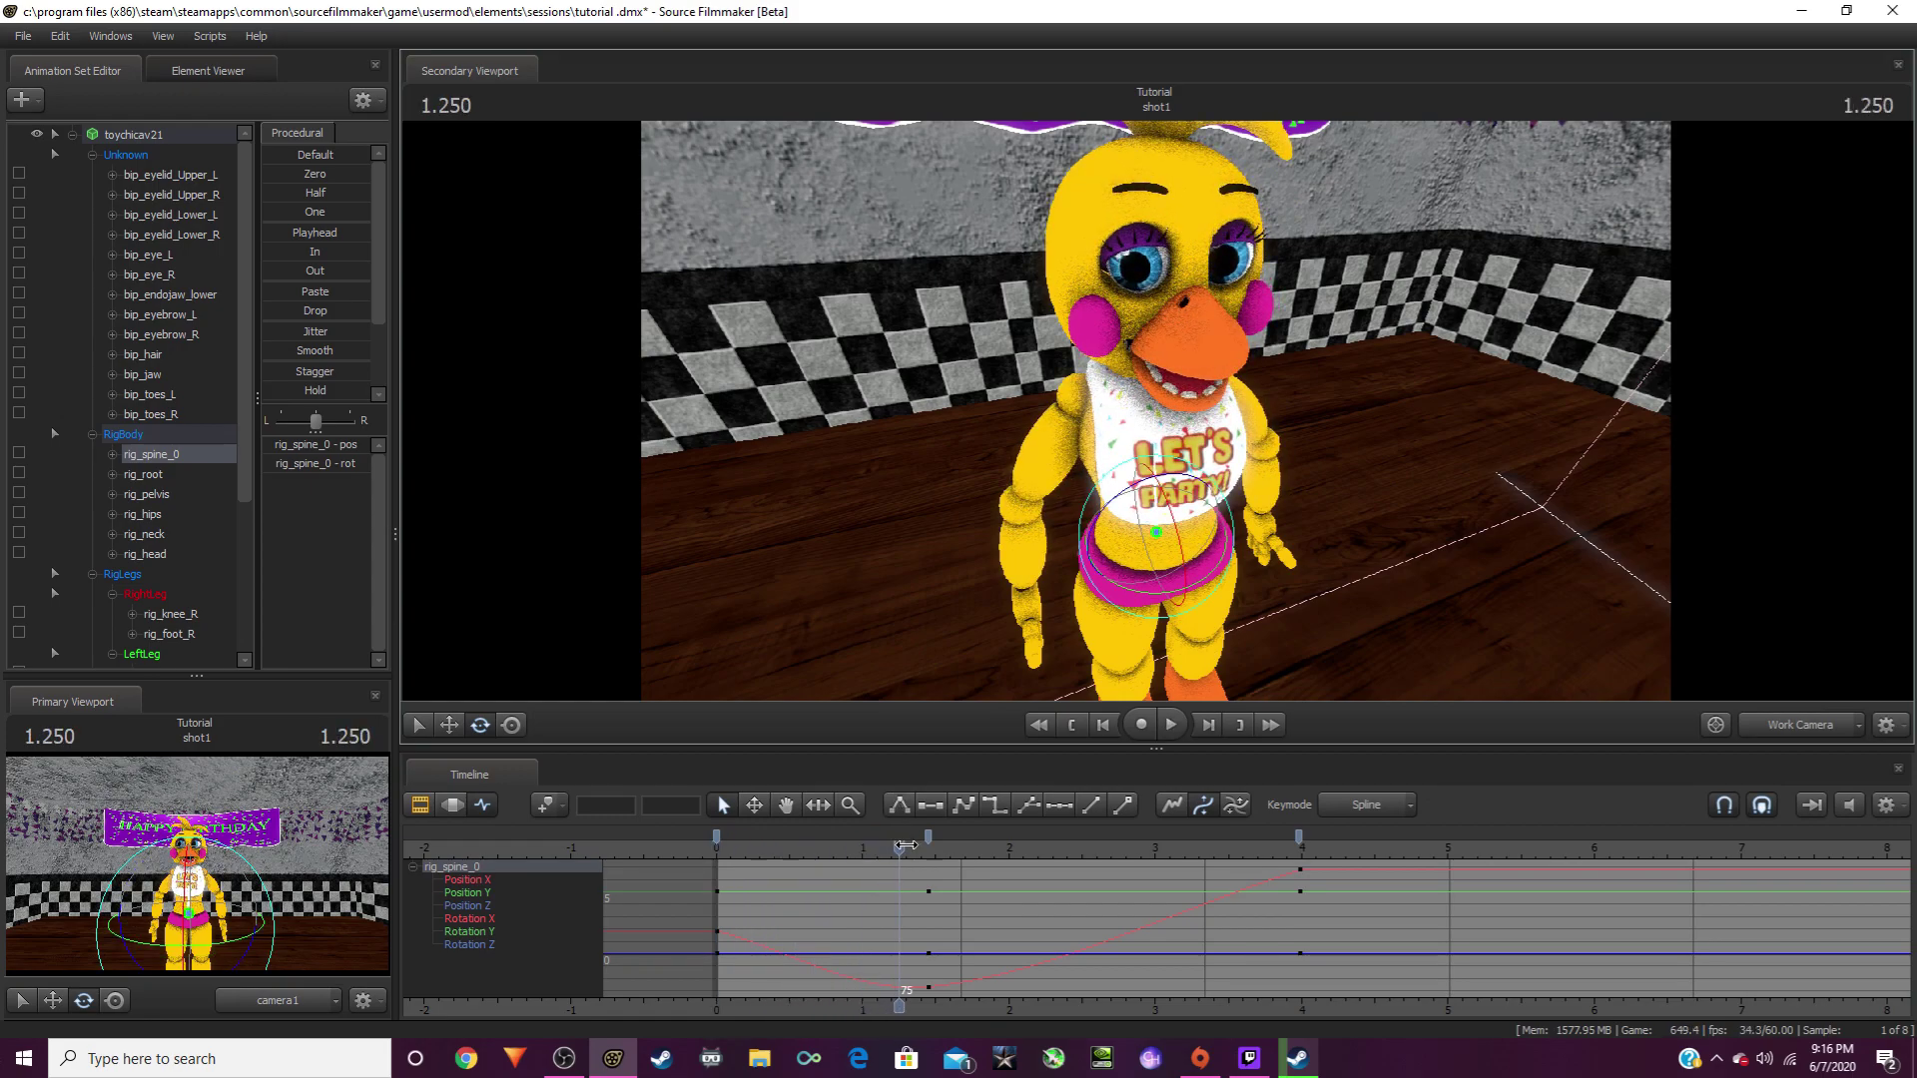
drag(905, 846, 922, 853)
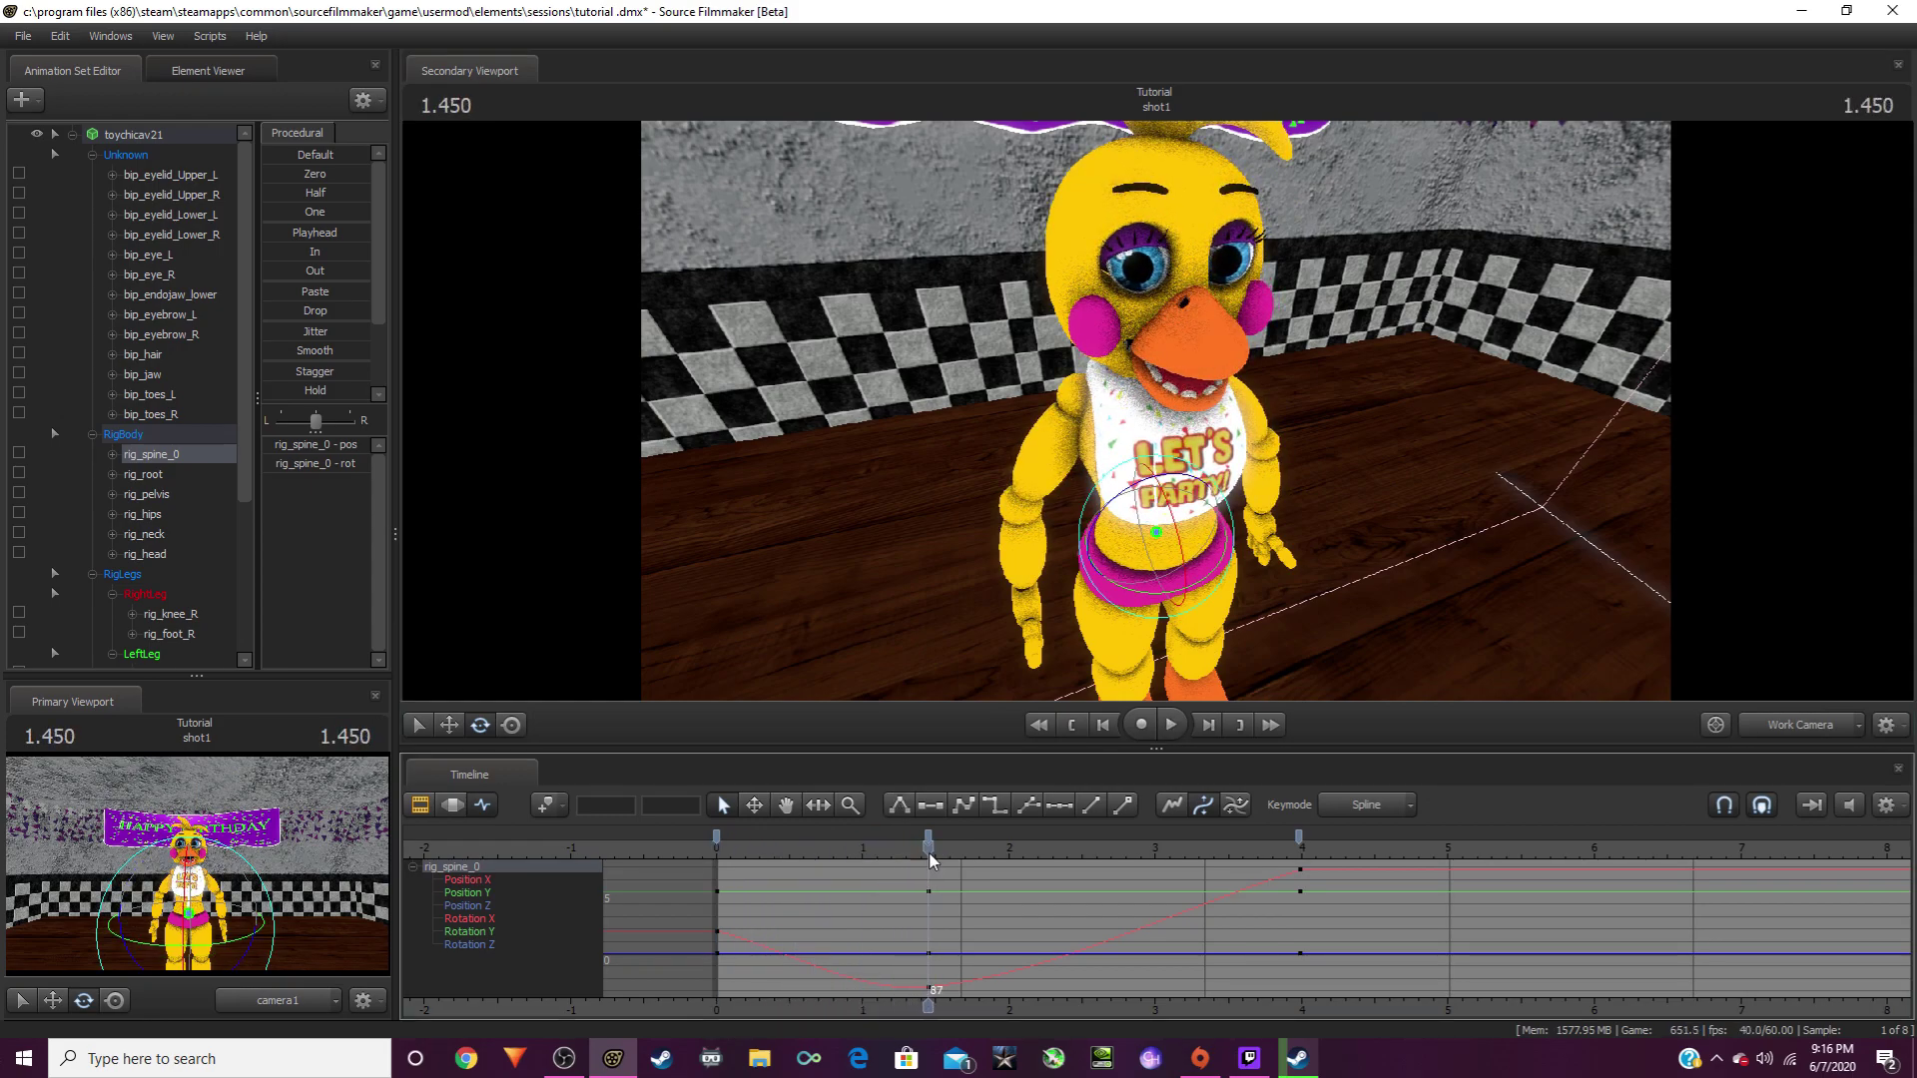
drag(1140, 600, 1123, 597)
Step: Play back the spine movement and add a rig_spine_0 keyframe at 4.800 seconds with the torso rotated
key(space)
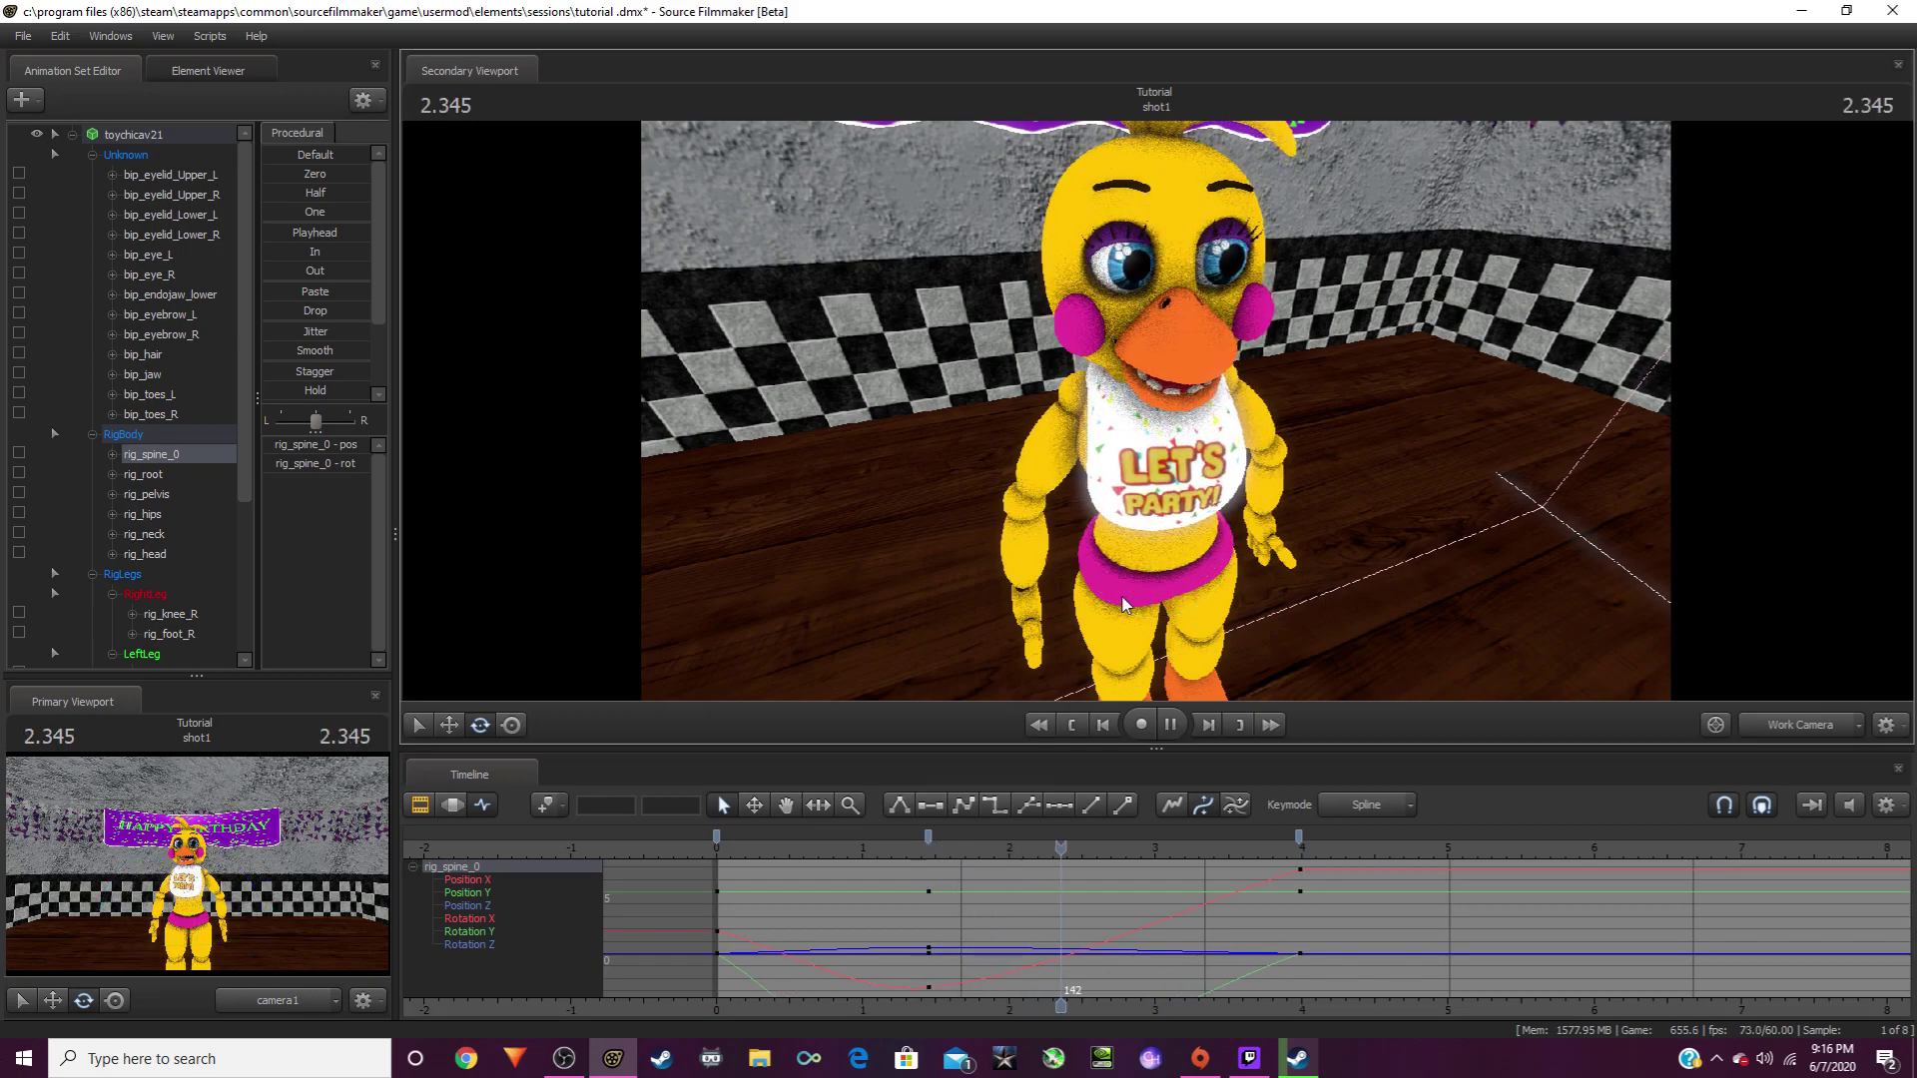
key(space)
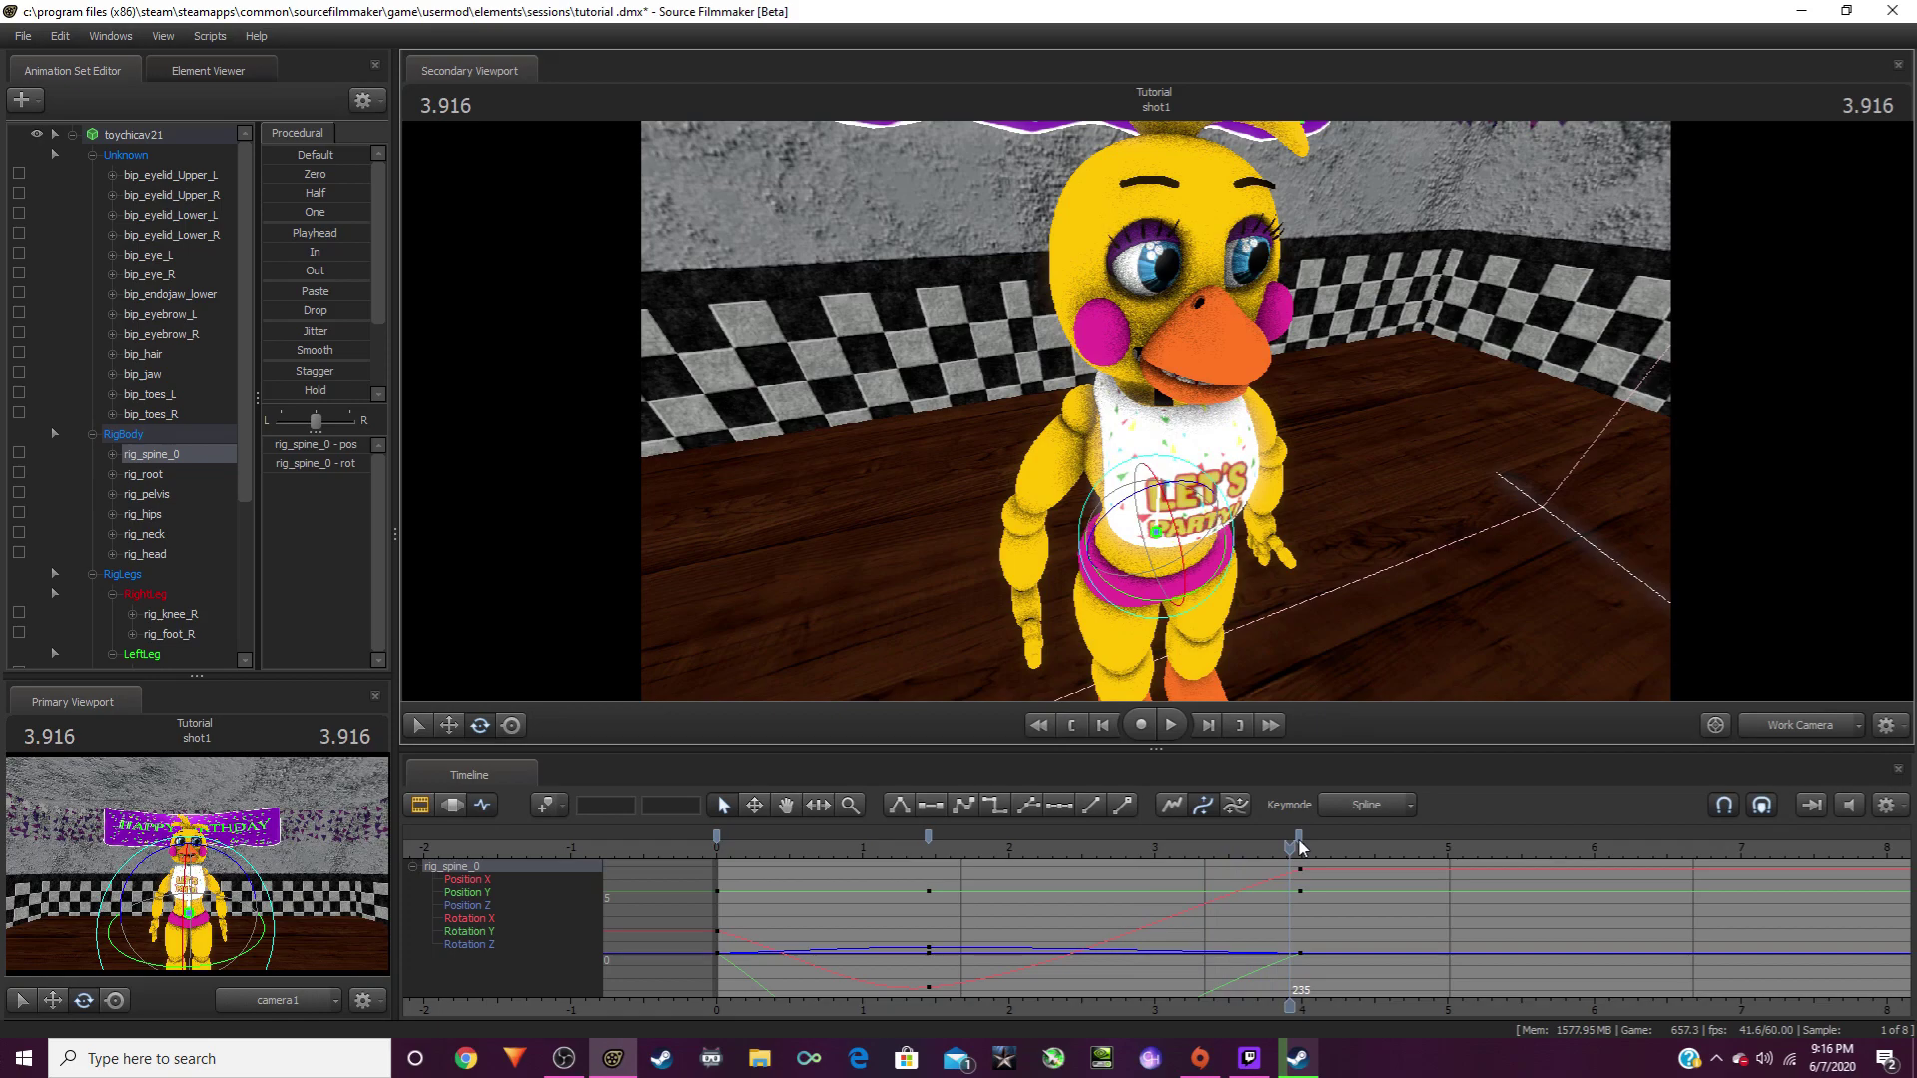
drag(1296, 844, 1422, 845)
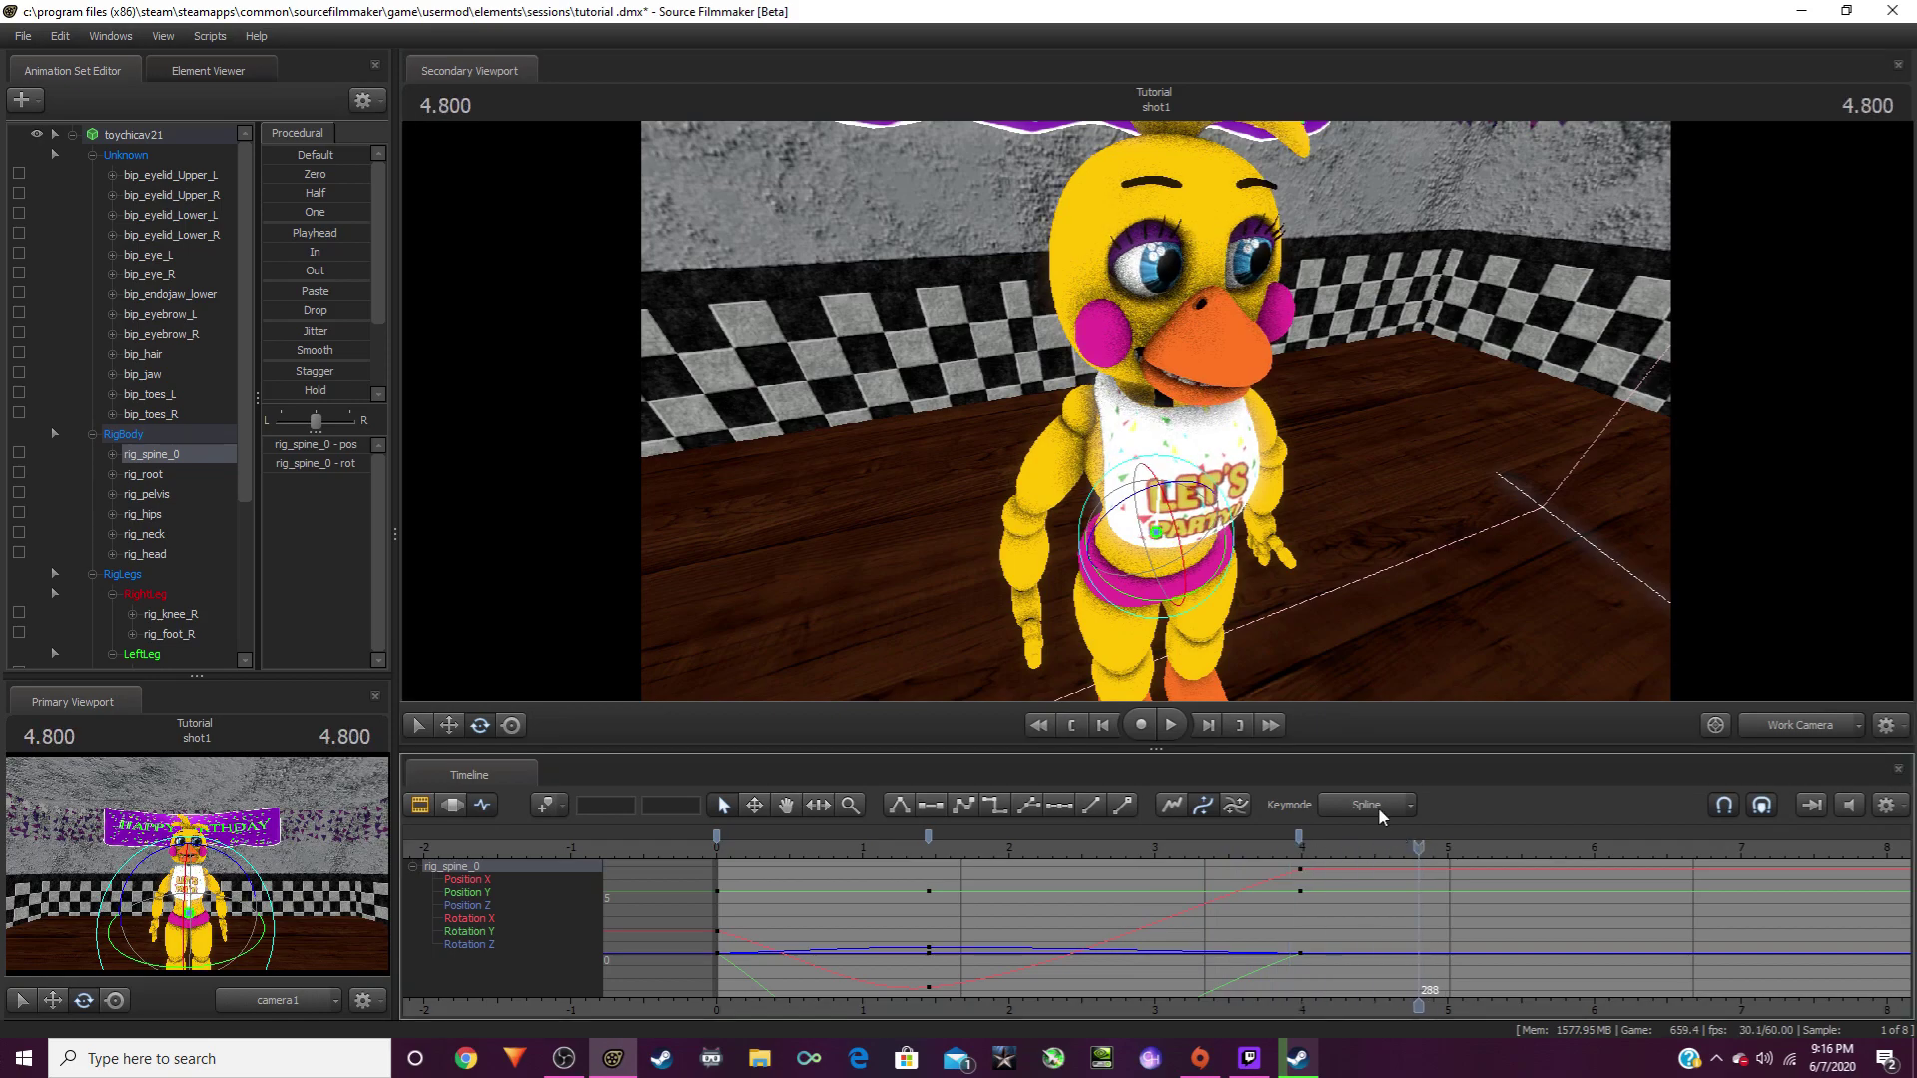
drag(1154, 613, 1175, 523)
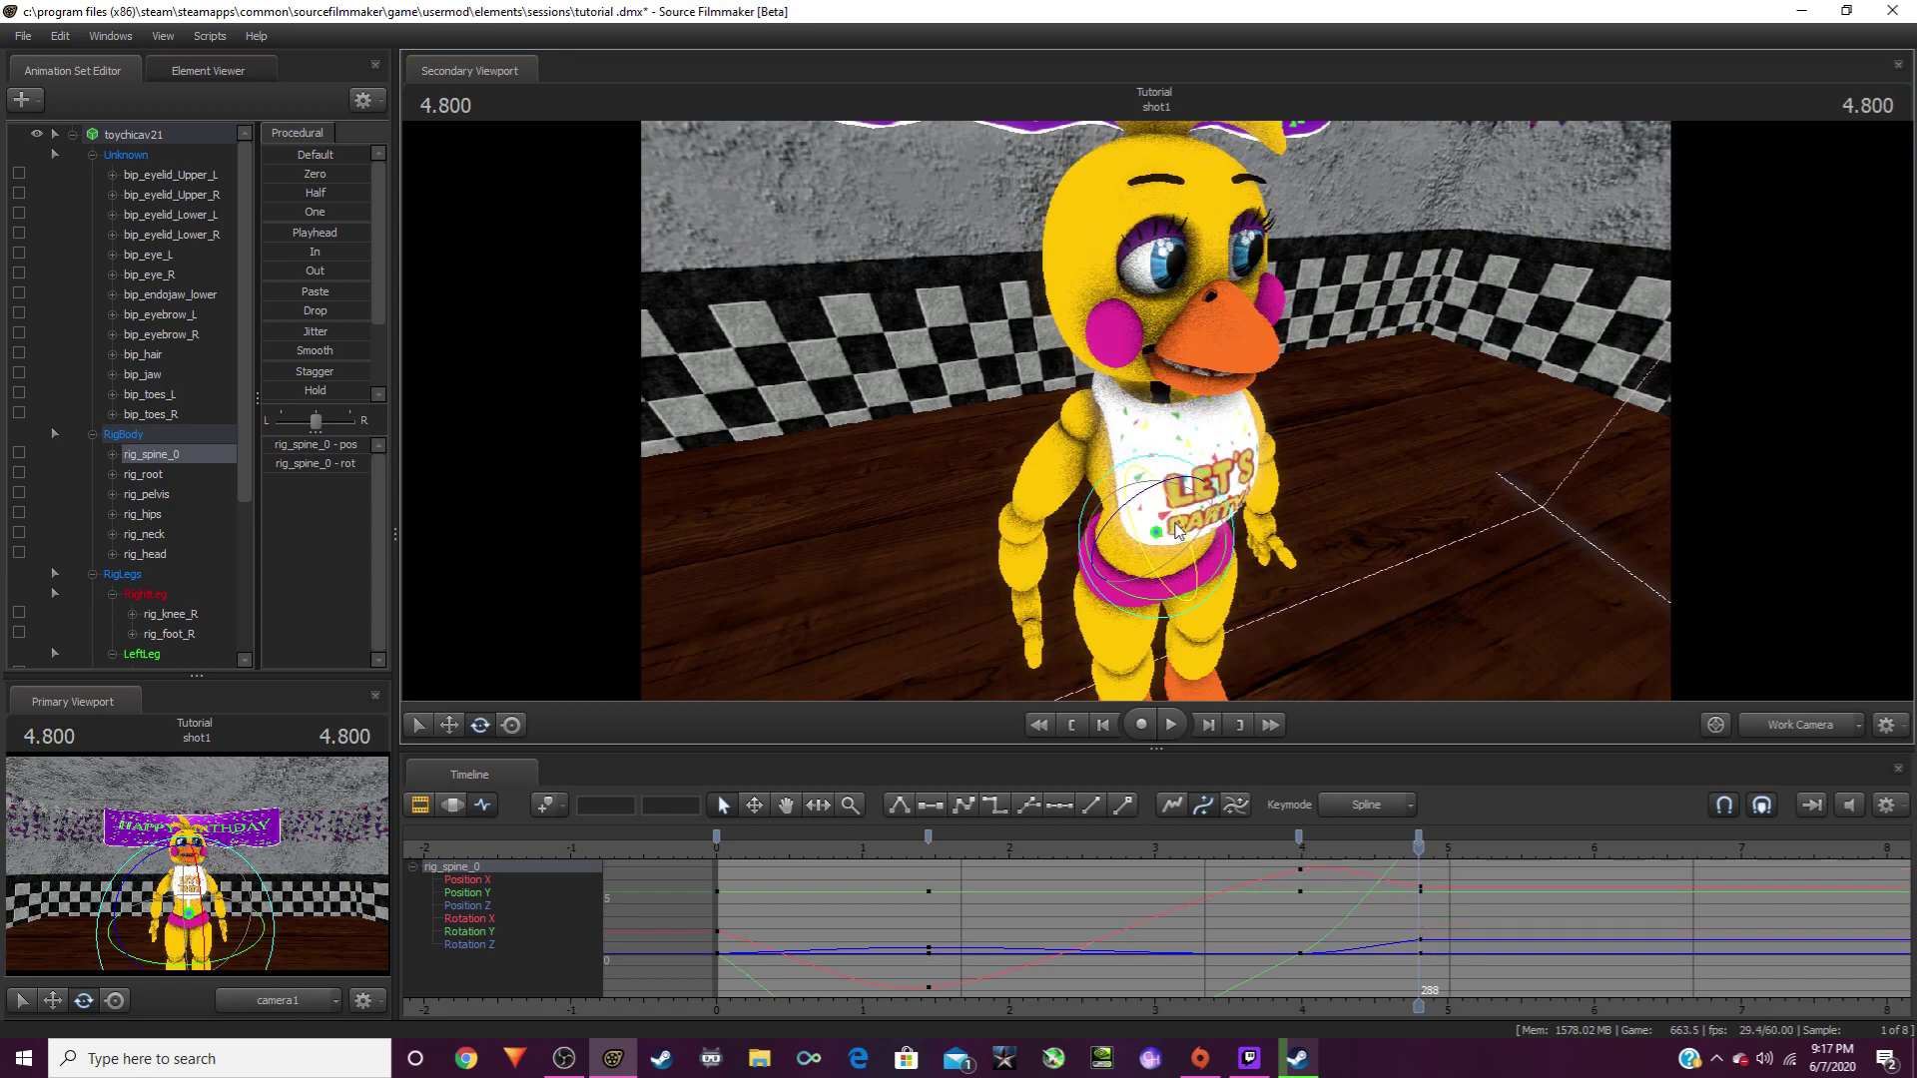
Step: Play back the spine animation, checking it from the front and the side, and return to frame 0
key(space)
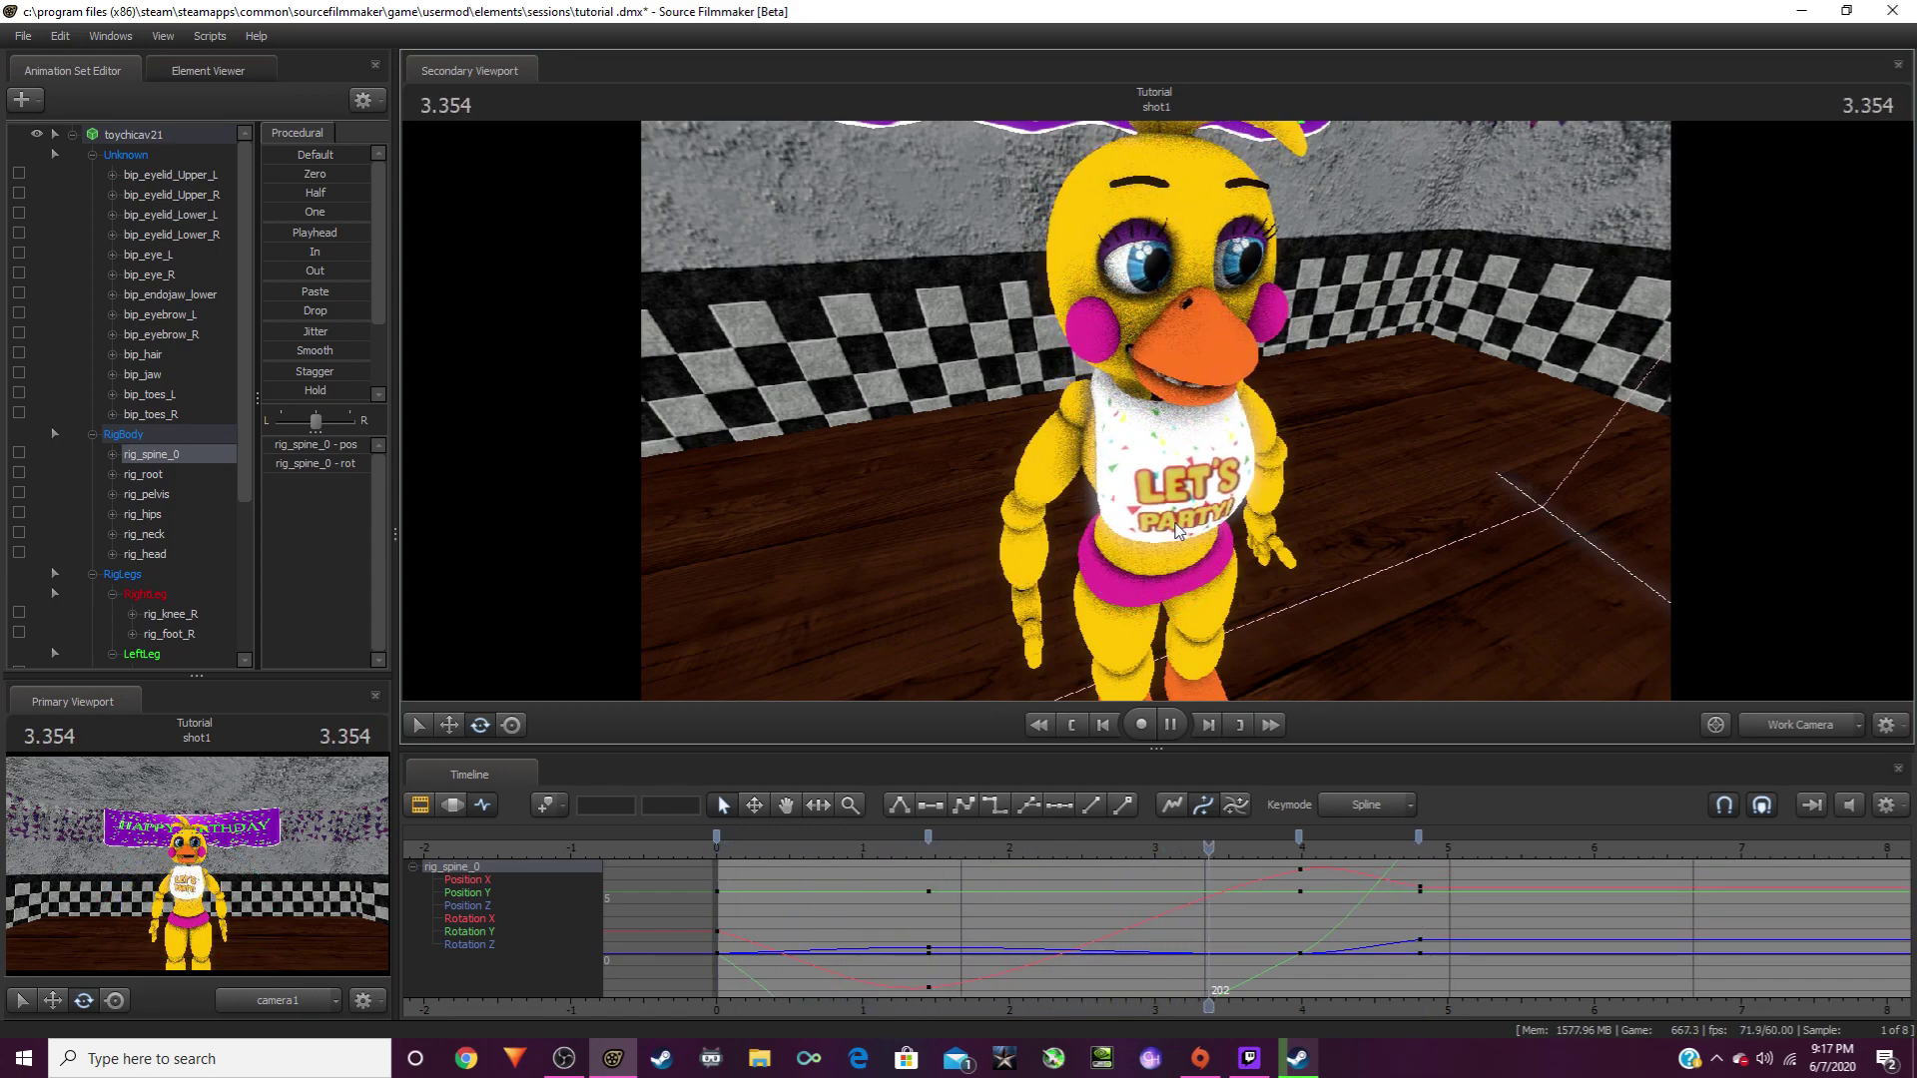
key(space)
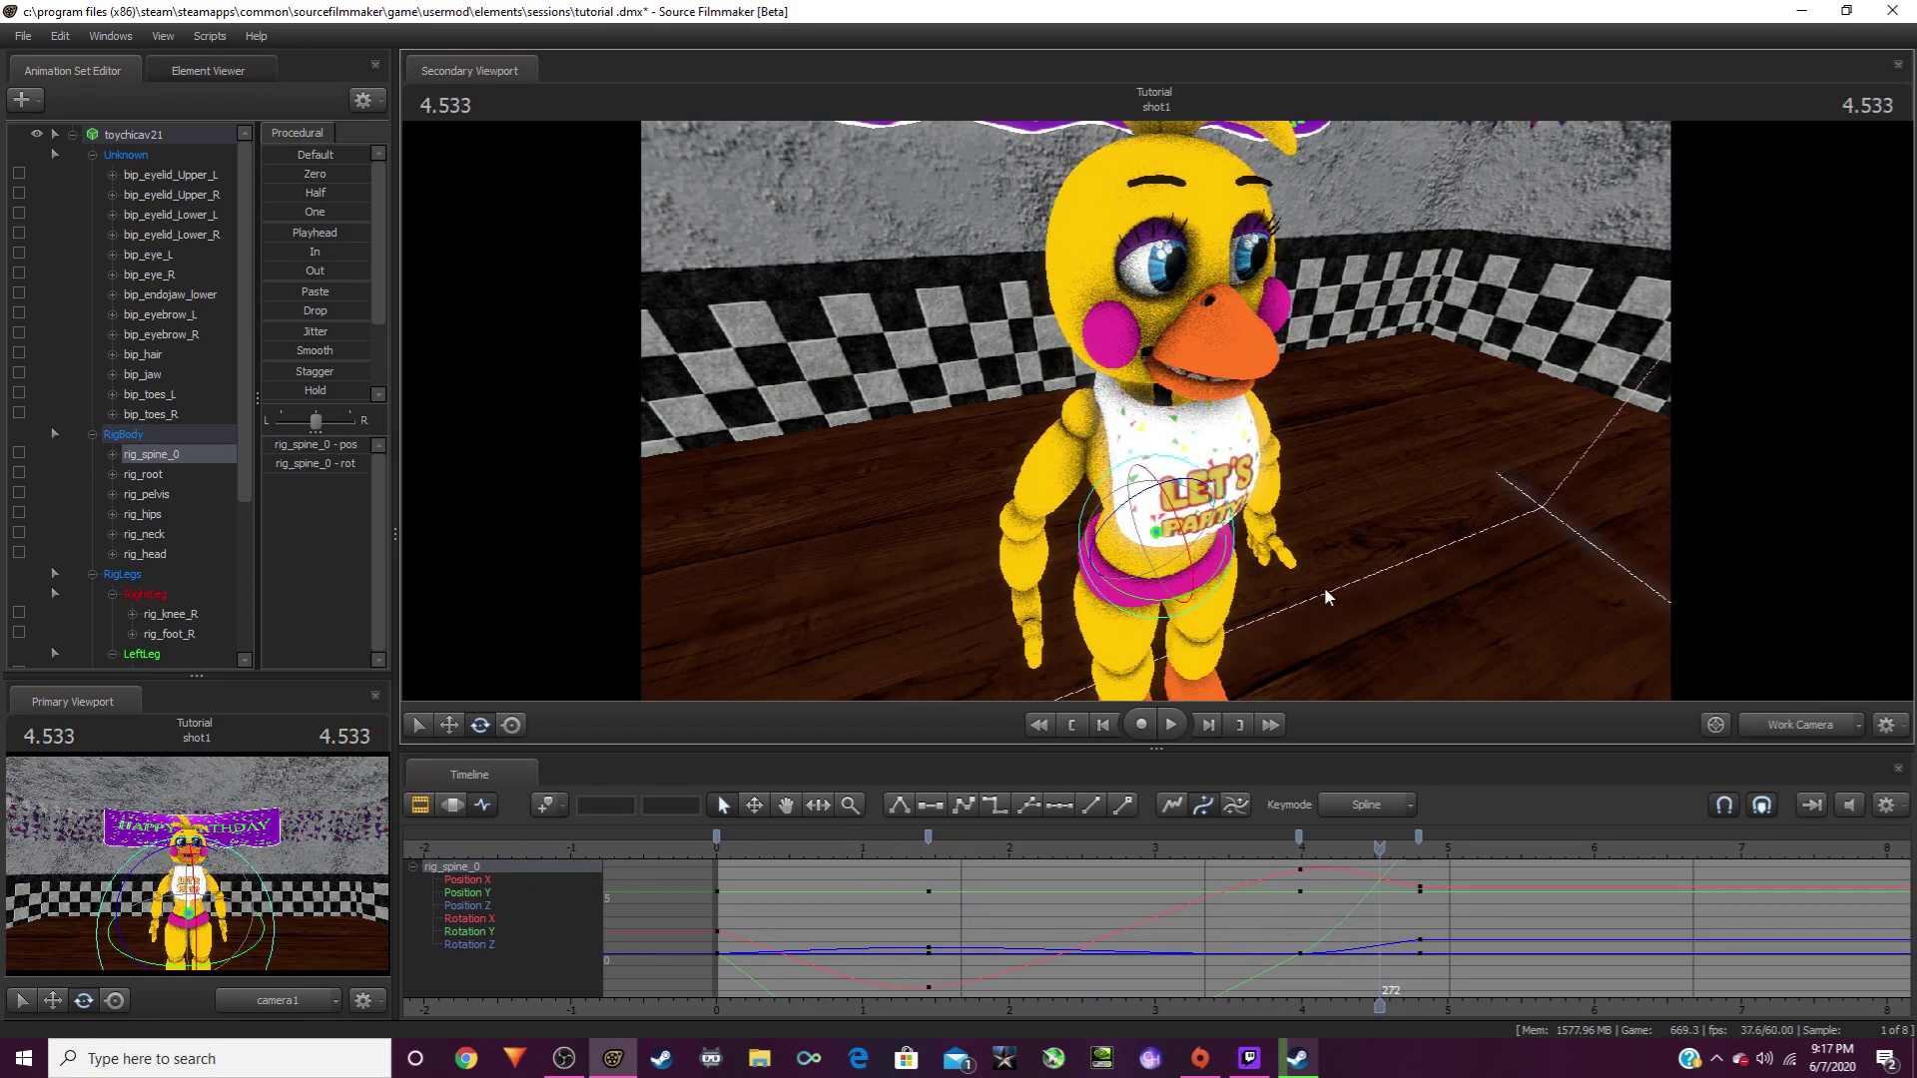
key(space)
key(space)
alt+drag(1325, 589, 1148, 589)
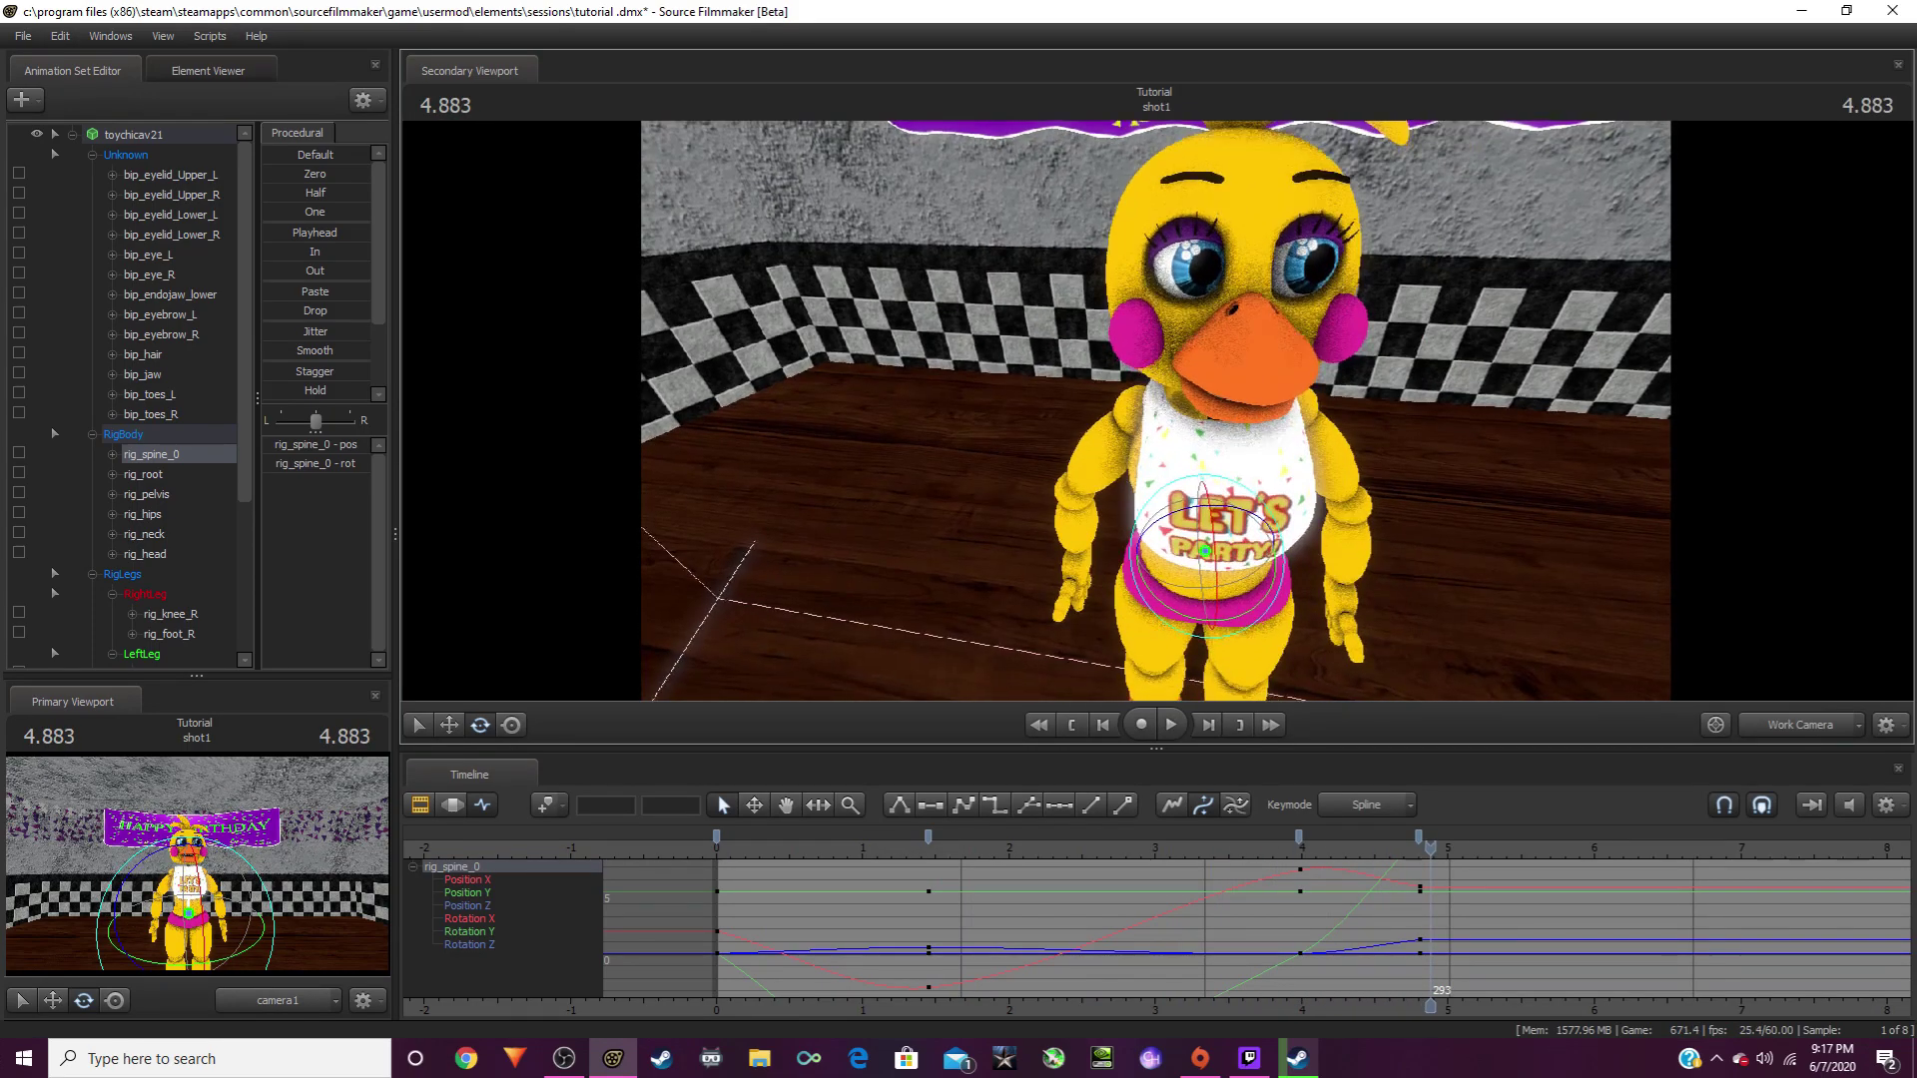
alt+drag(1157, 411, 899, 411)
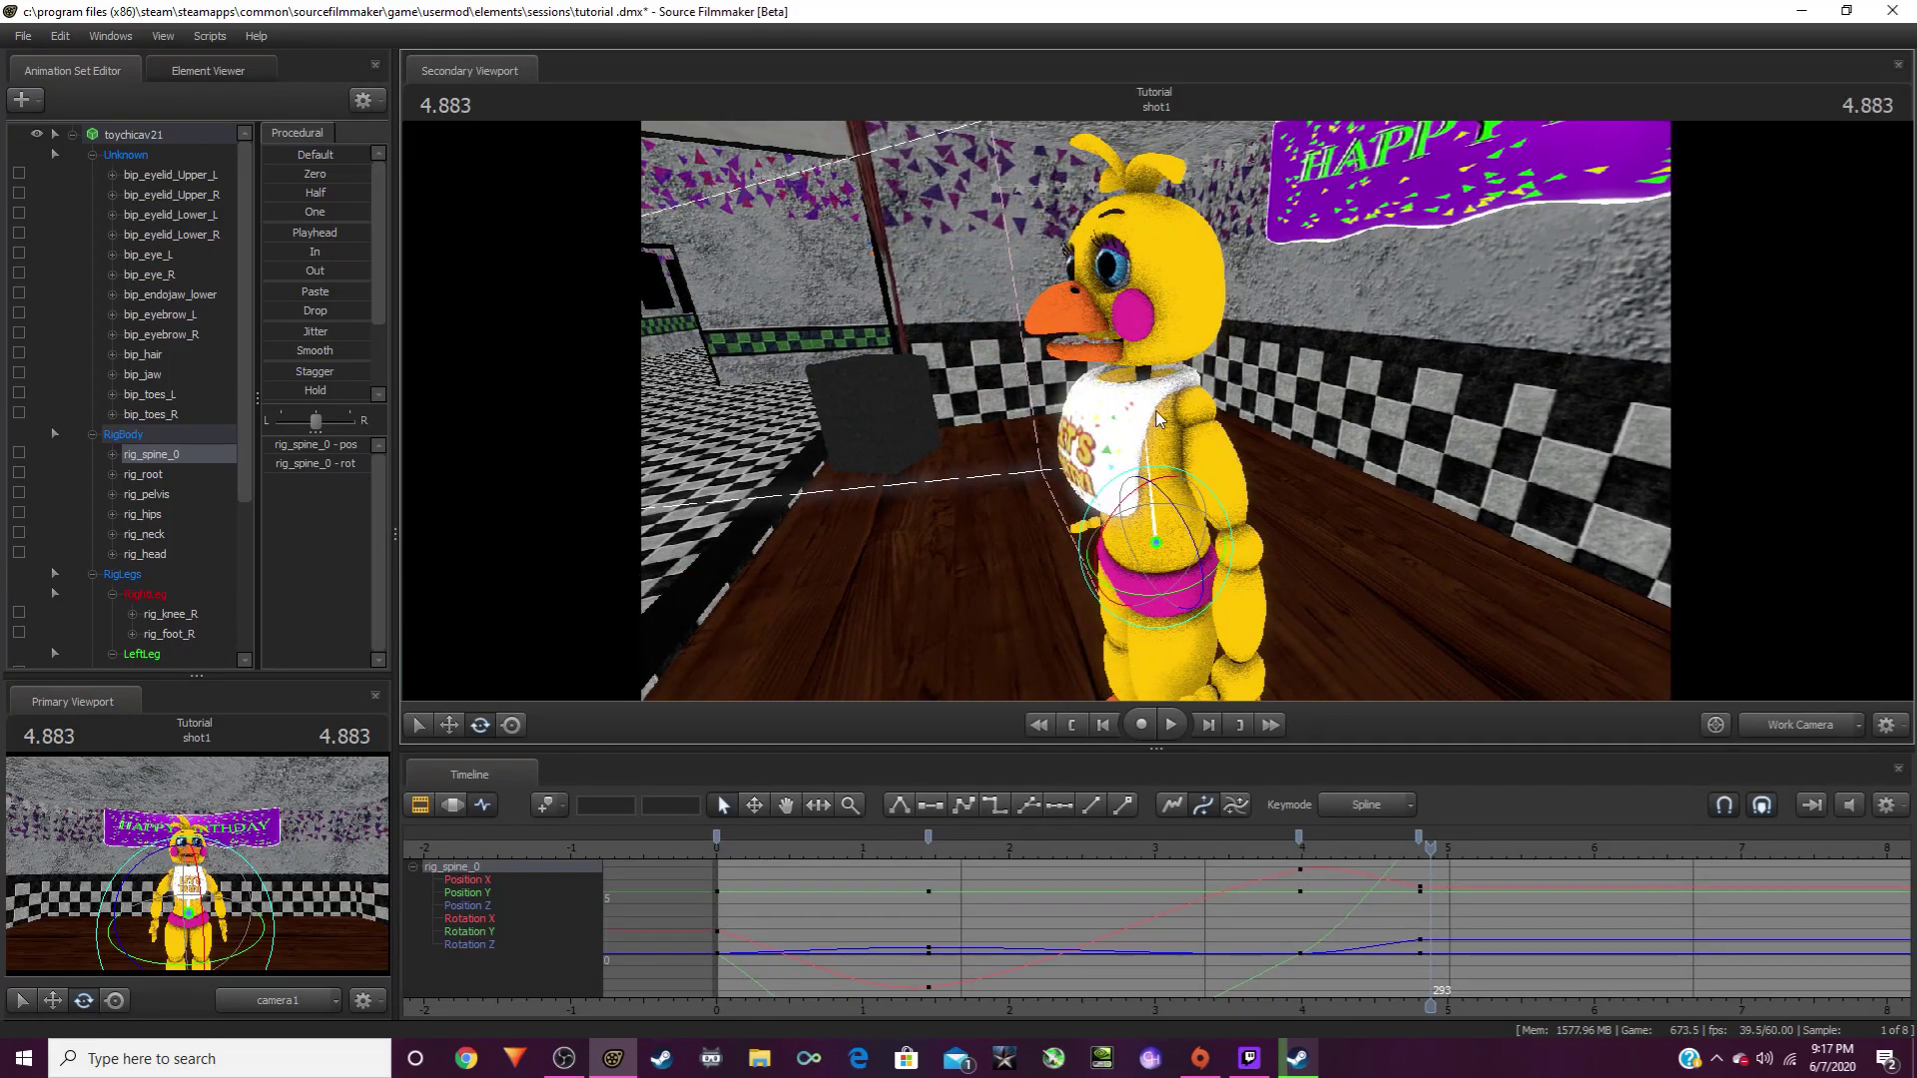
key(space)
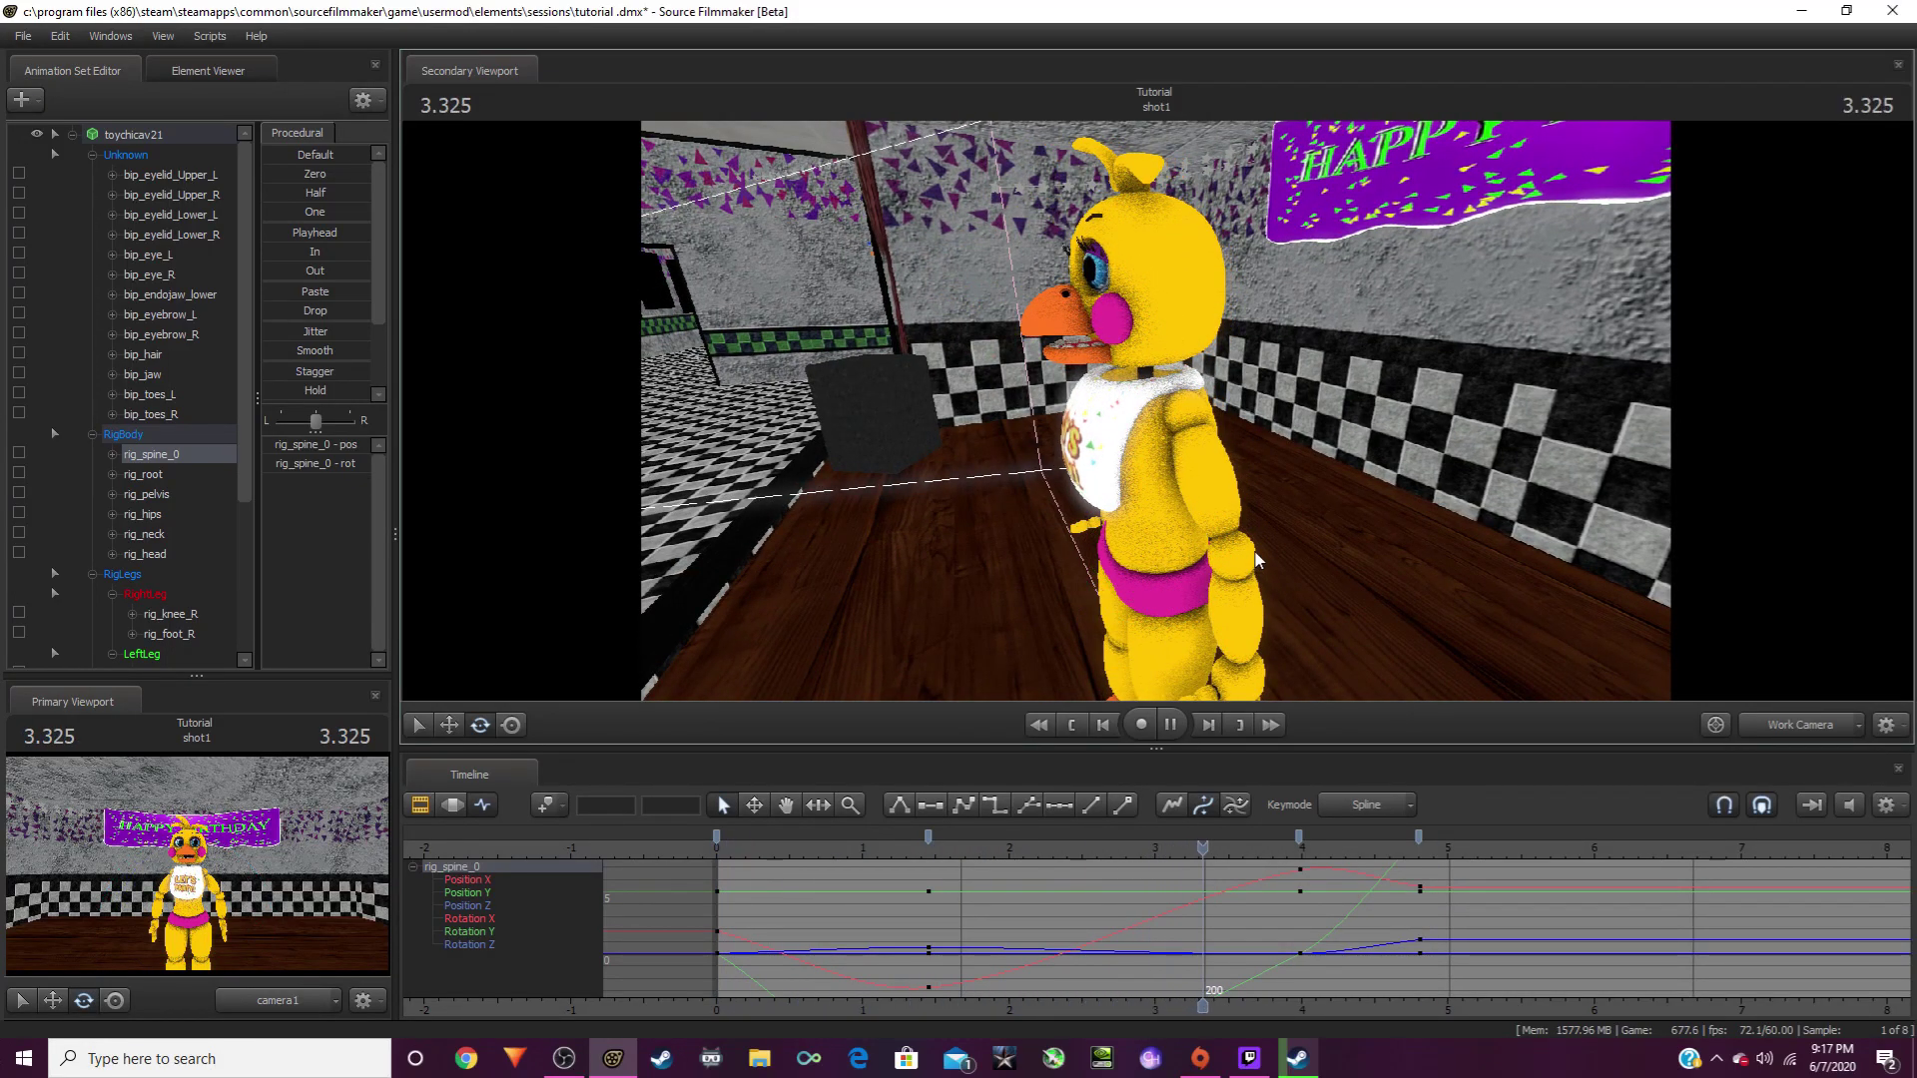
key(space)
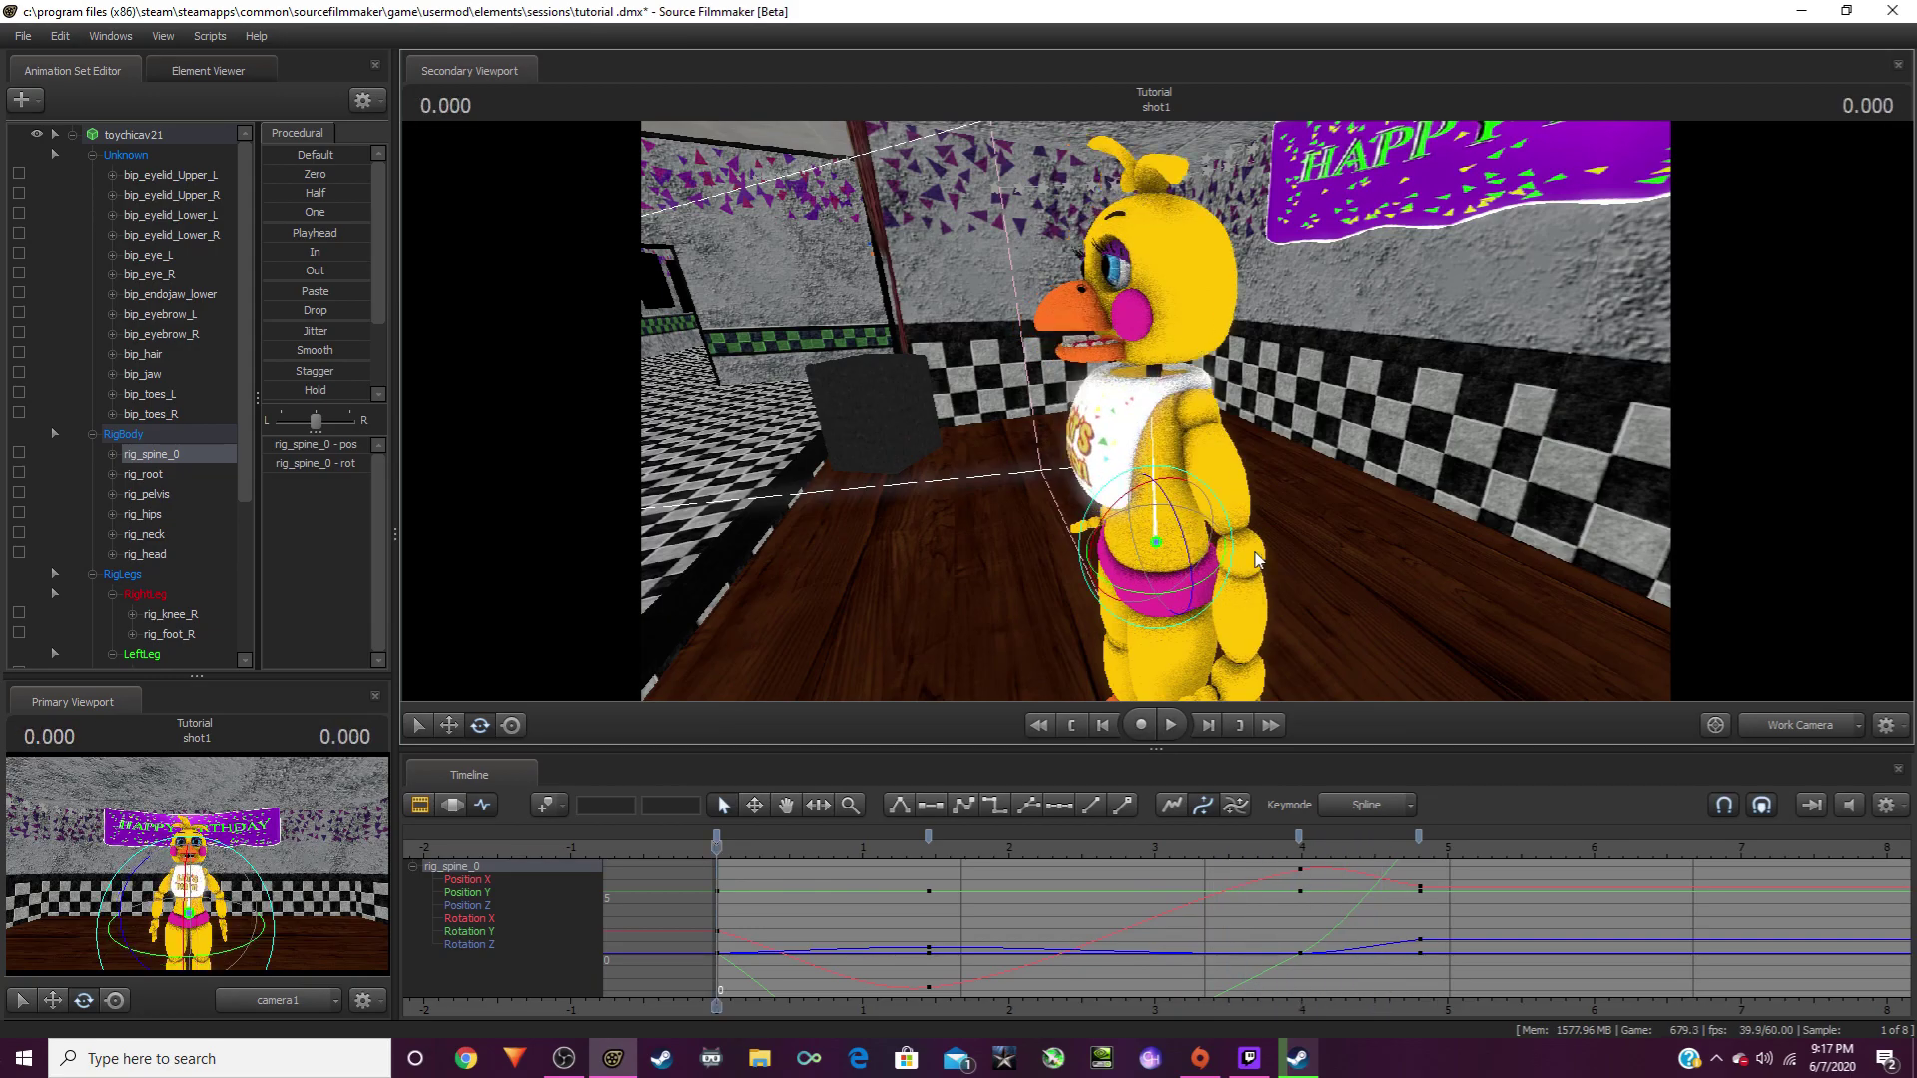
Step: Select rig_head and keyframe the head tilted at 0.633 seconds
alt+drag(1558, 565, 1136, 467)
ctrl+click(1200, 387)
ctrl+click(1202, 400)
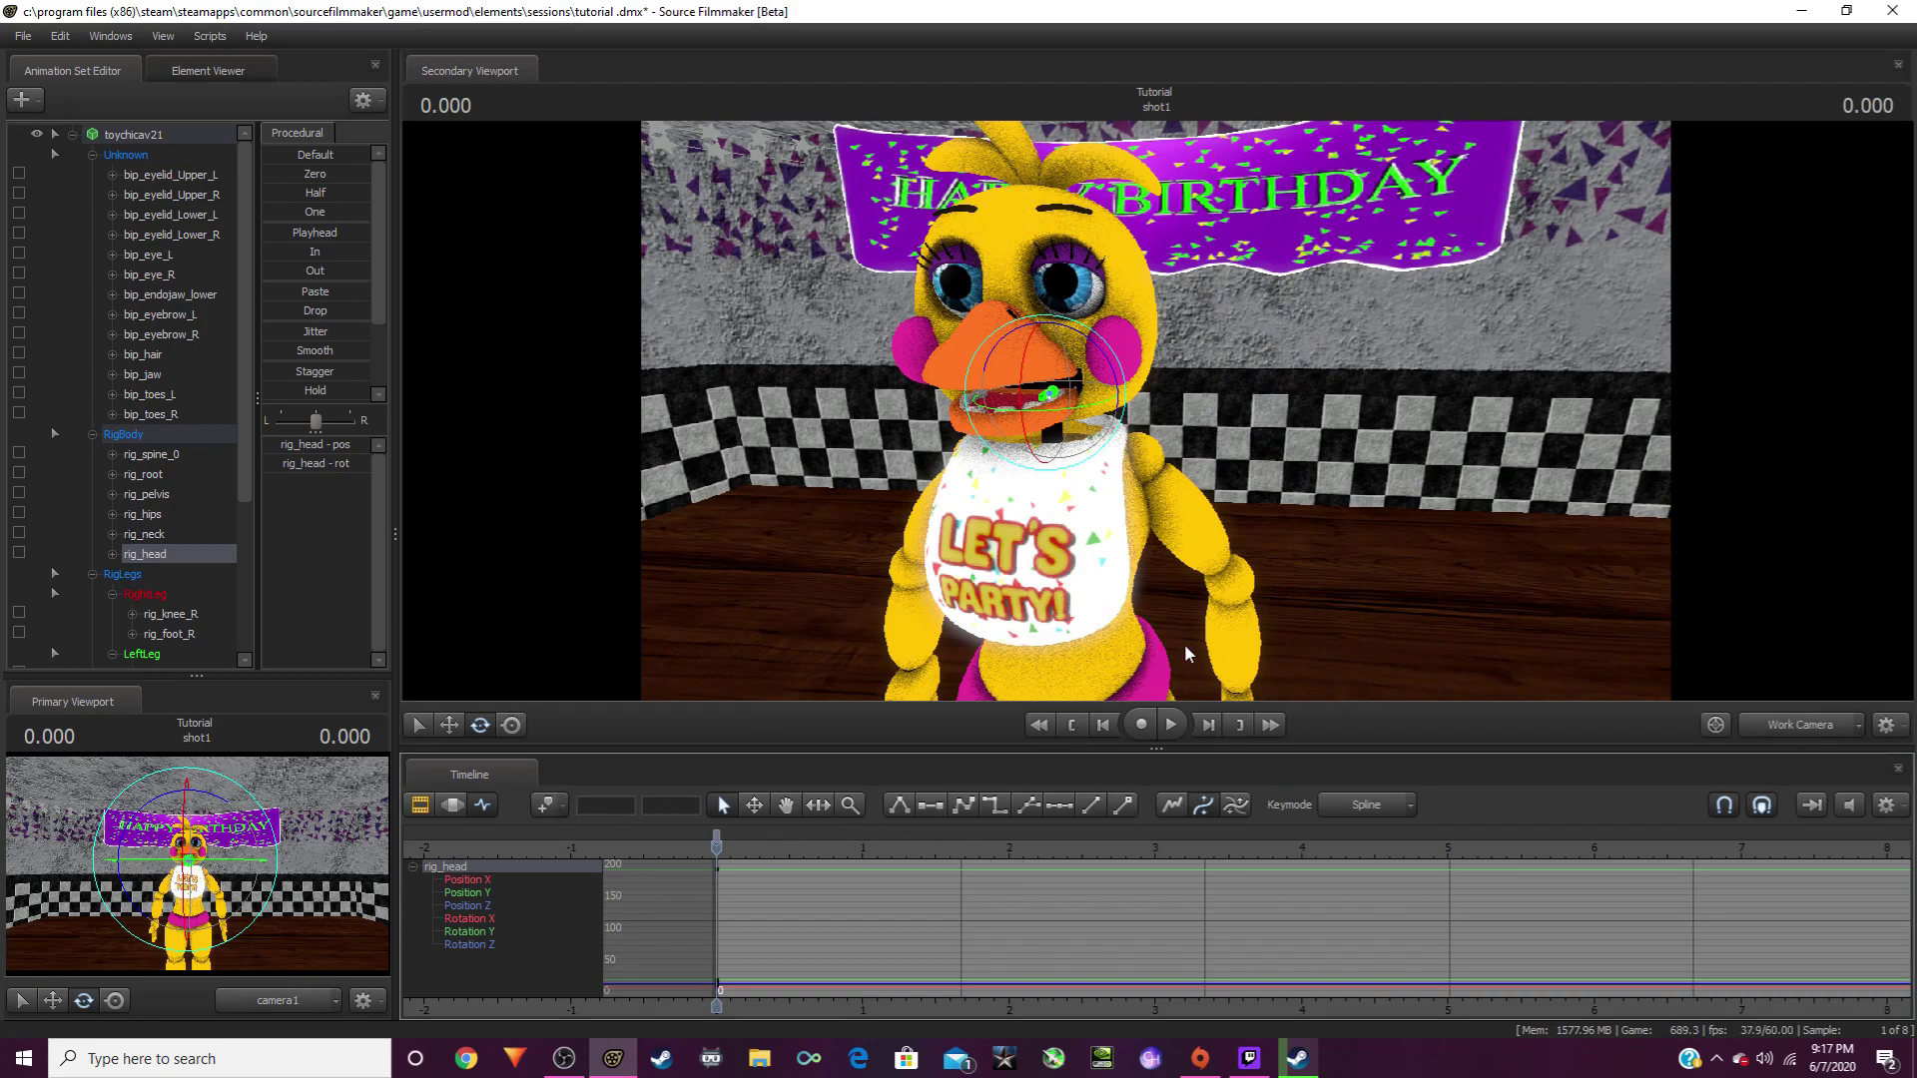
key(space)
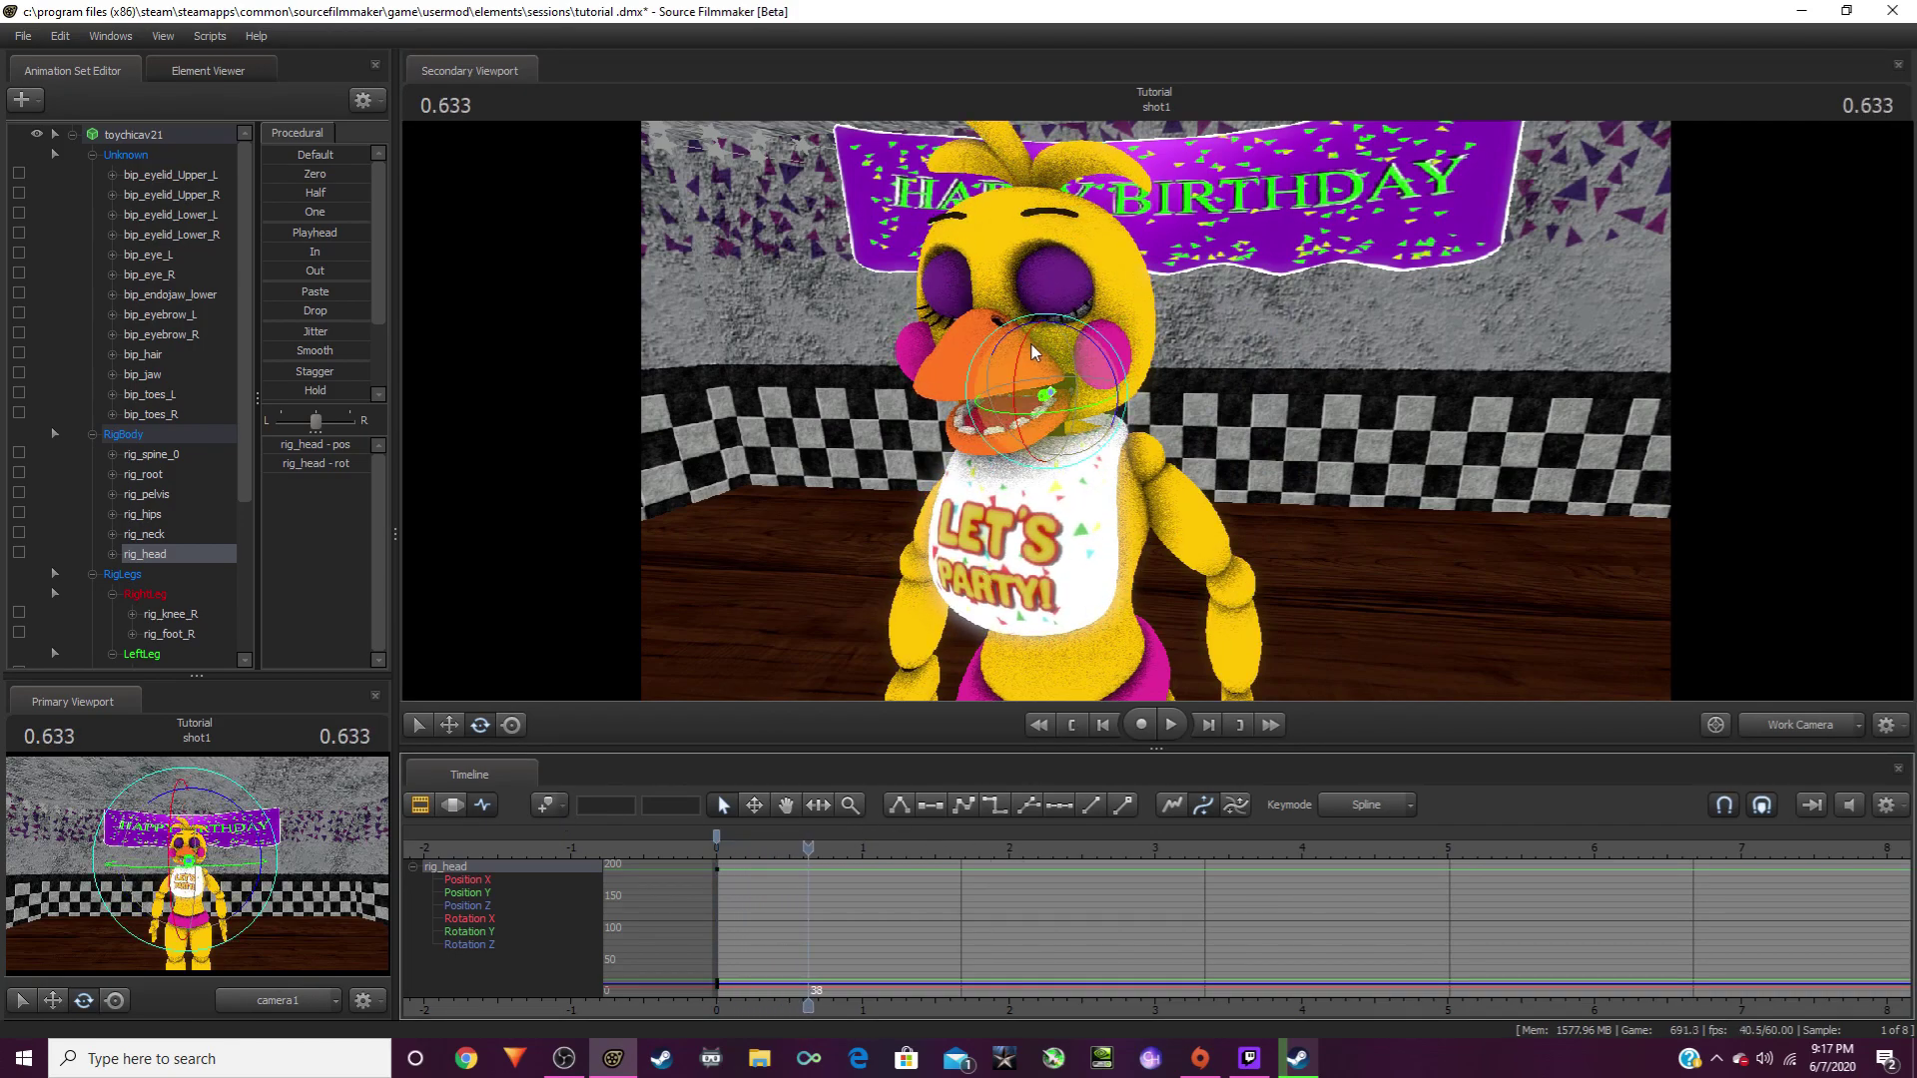
drag(1028, 345, 1100, 350)
Step: Play back the head tilt and add a rig_head keyframe at 1.400 seconds with the head rotated back upright
key(space)
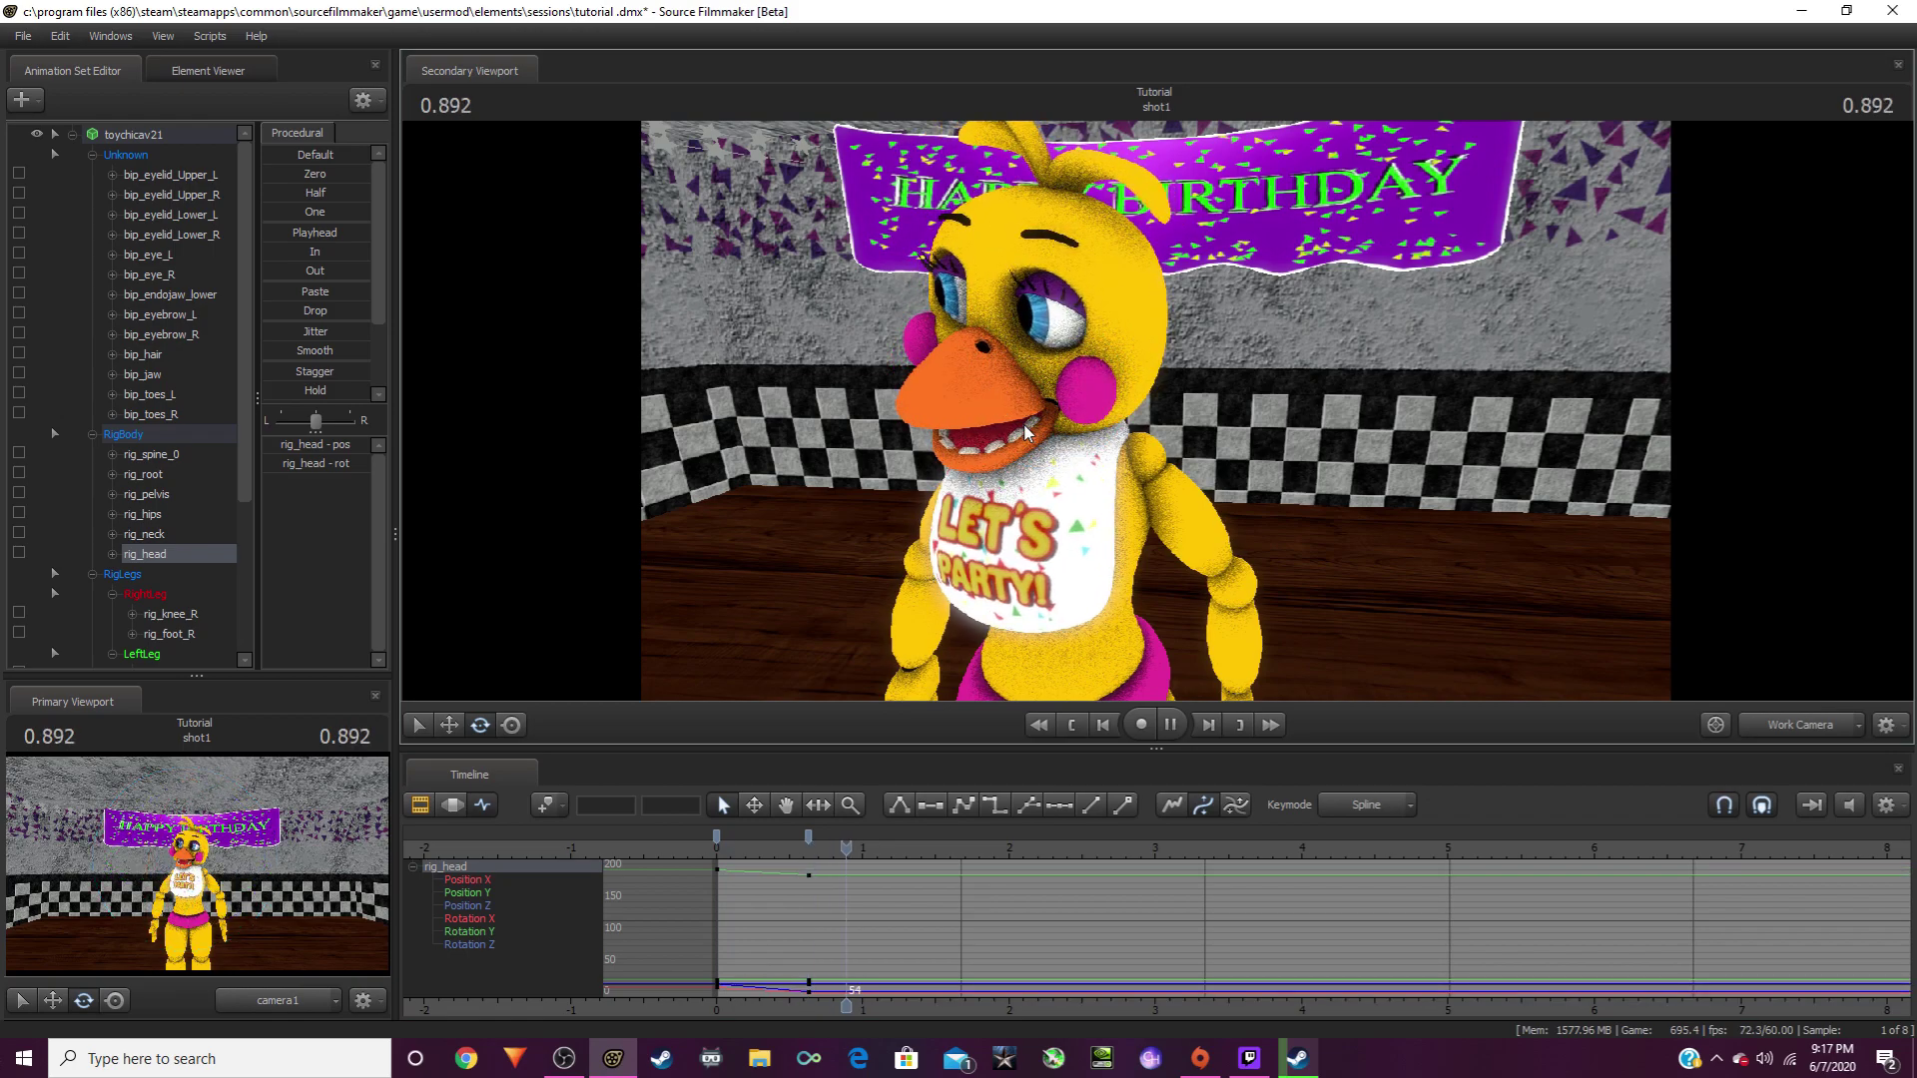
key(space)
drag(1030, 362, 1074, 338)
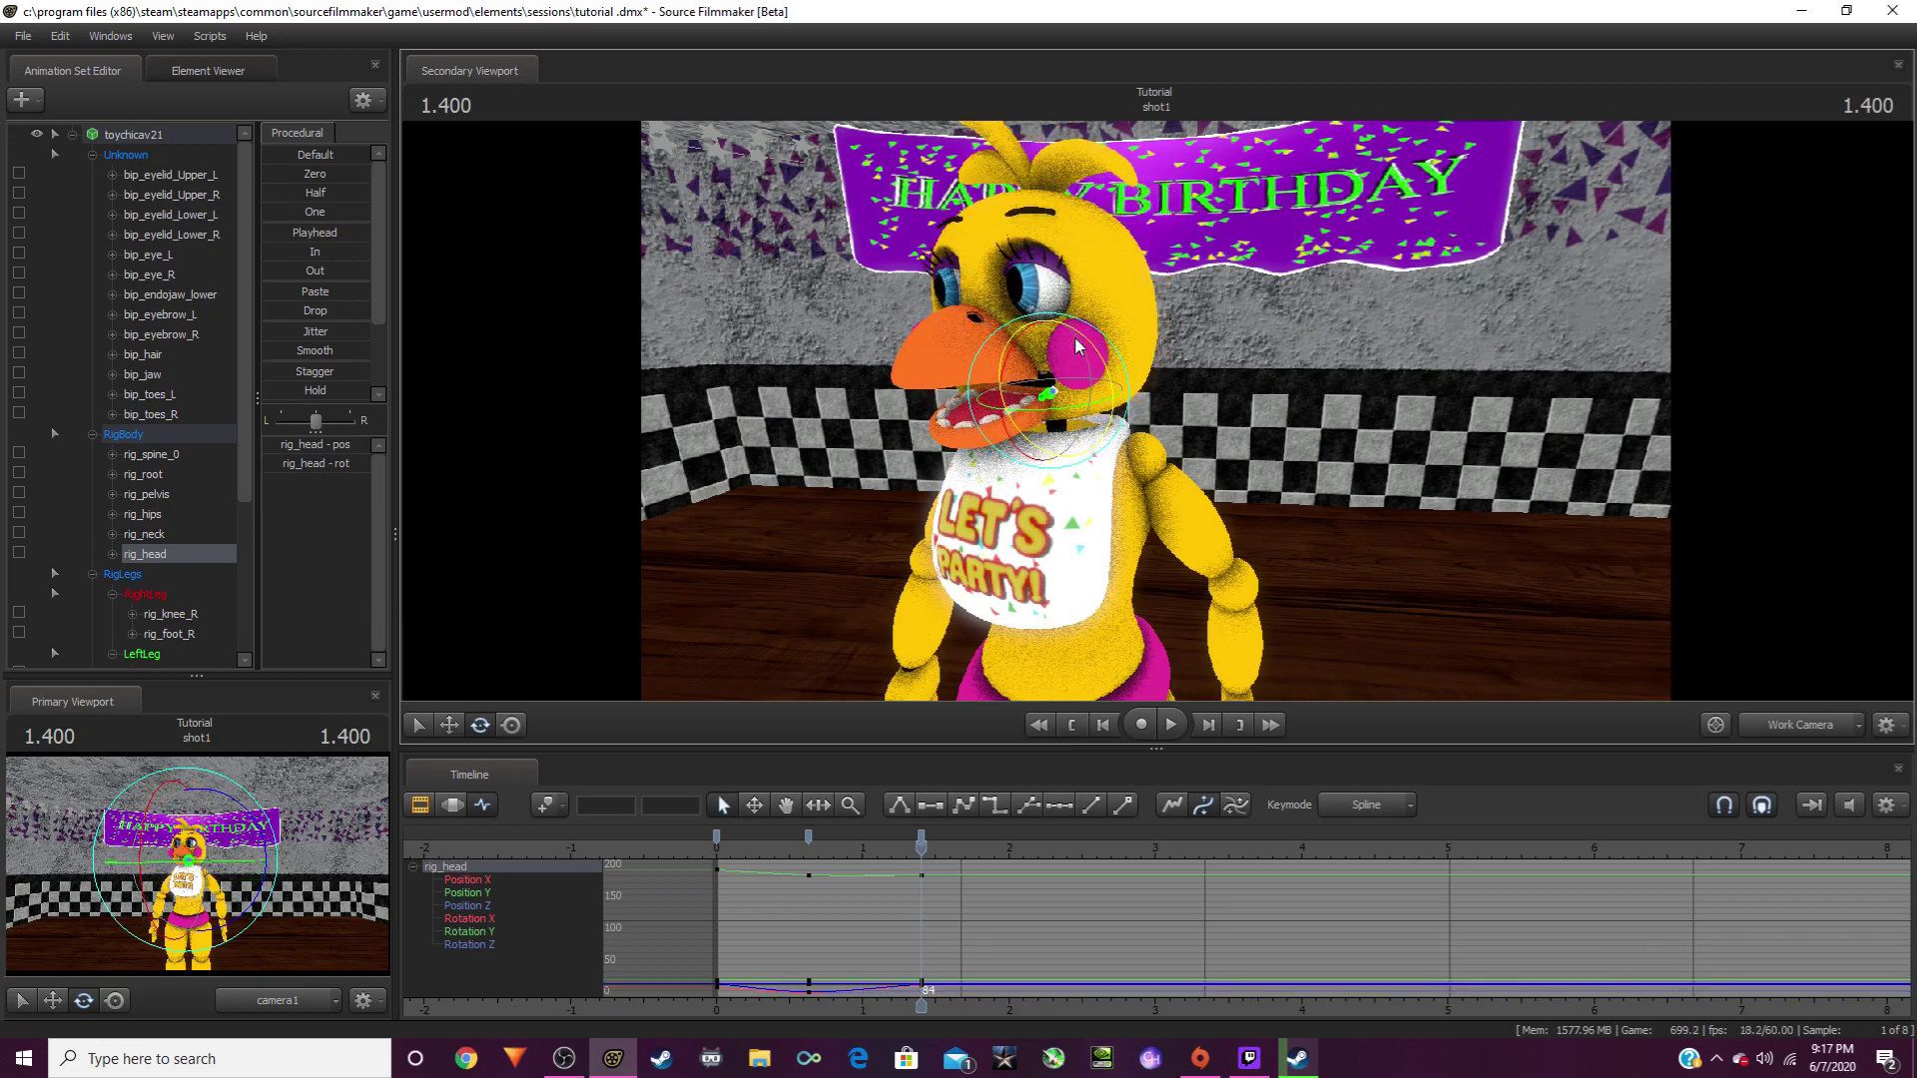
Step: Play on to 2.550 seconds and add a rig_head keyframe there with the head turned to face the front
key(space)
key(space)
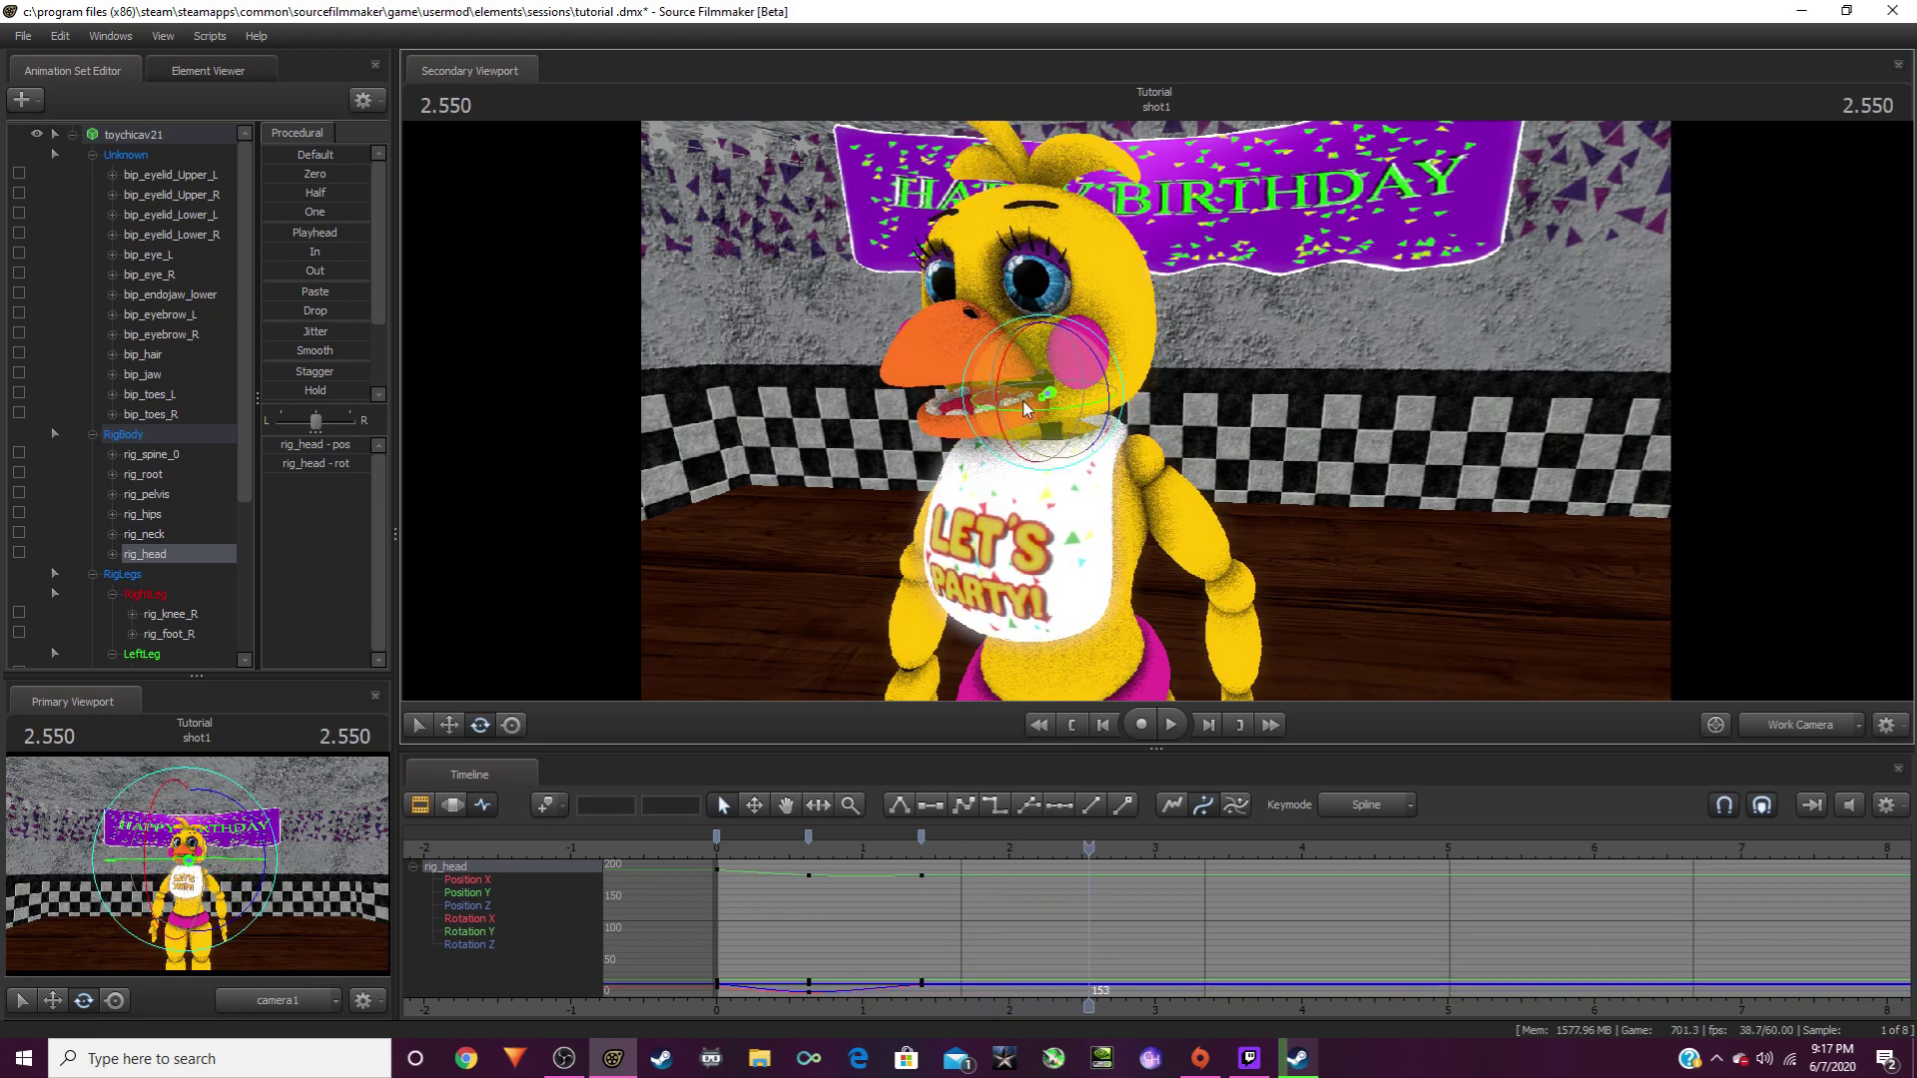
drag(1025, 407, 1085, 423)
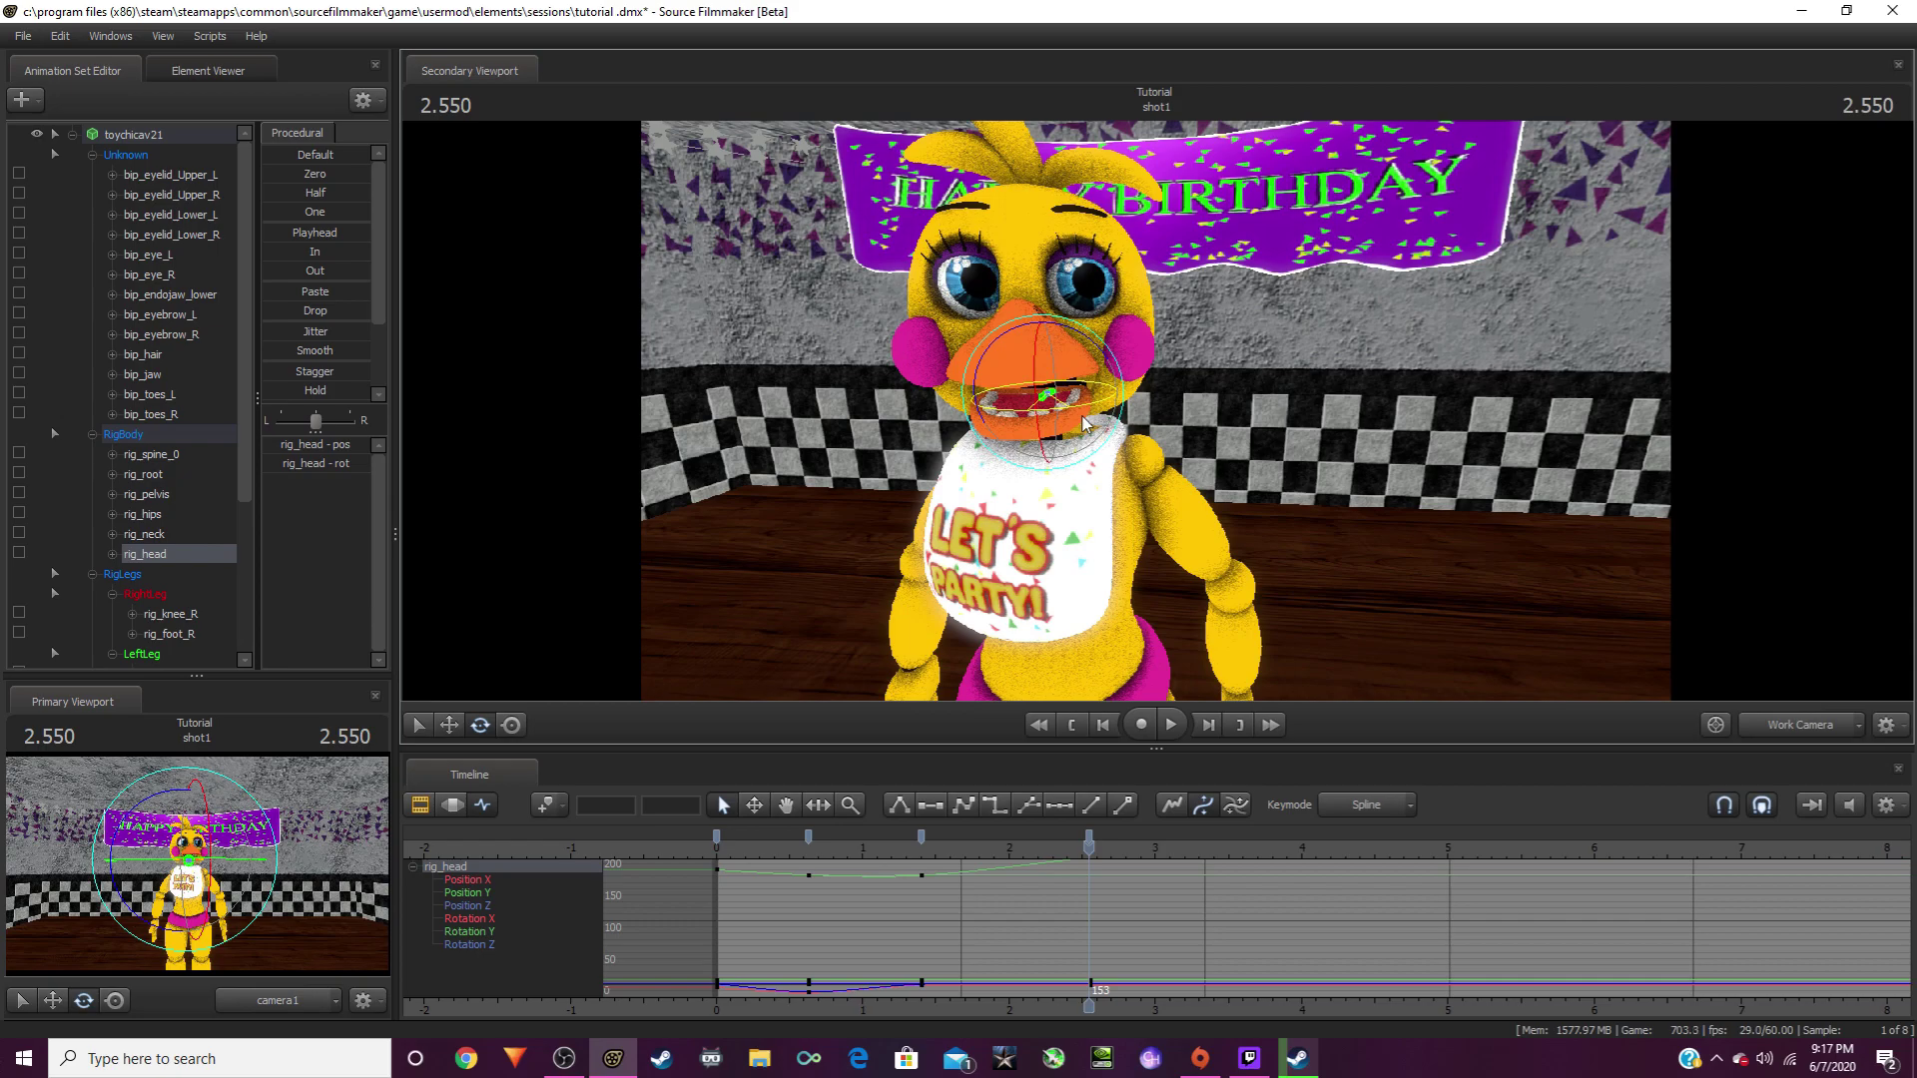
Step: Add a rig_head keyframe at 3.333 seconds with the head rotated, play back the head movement and return to frame 0
key(space)
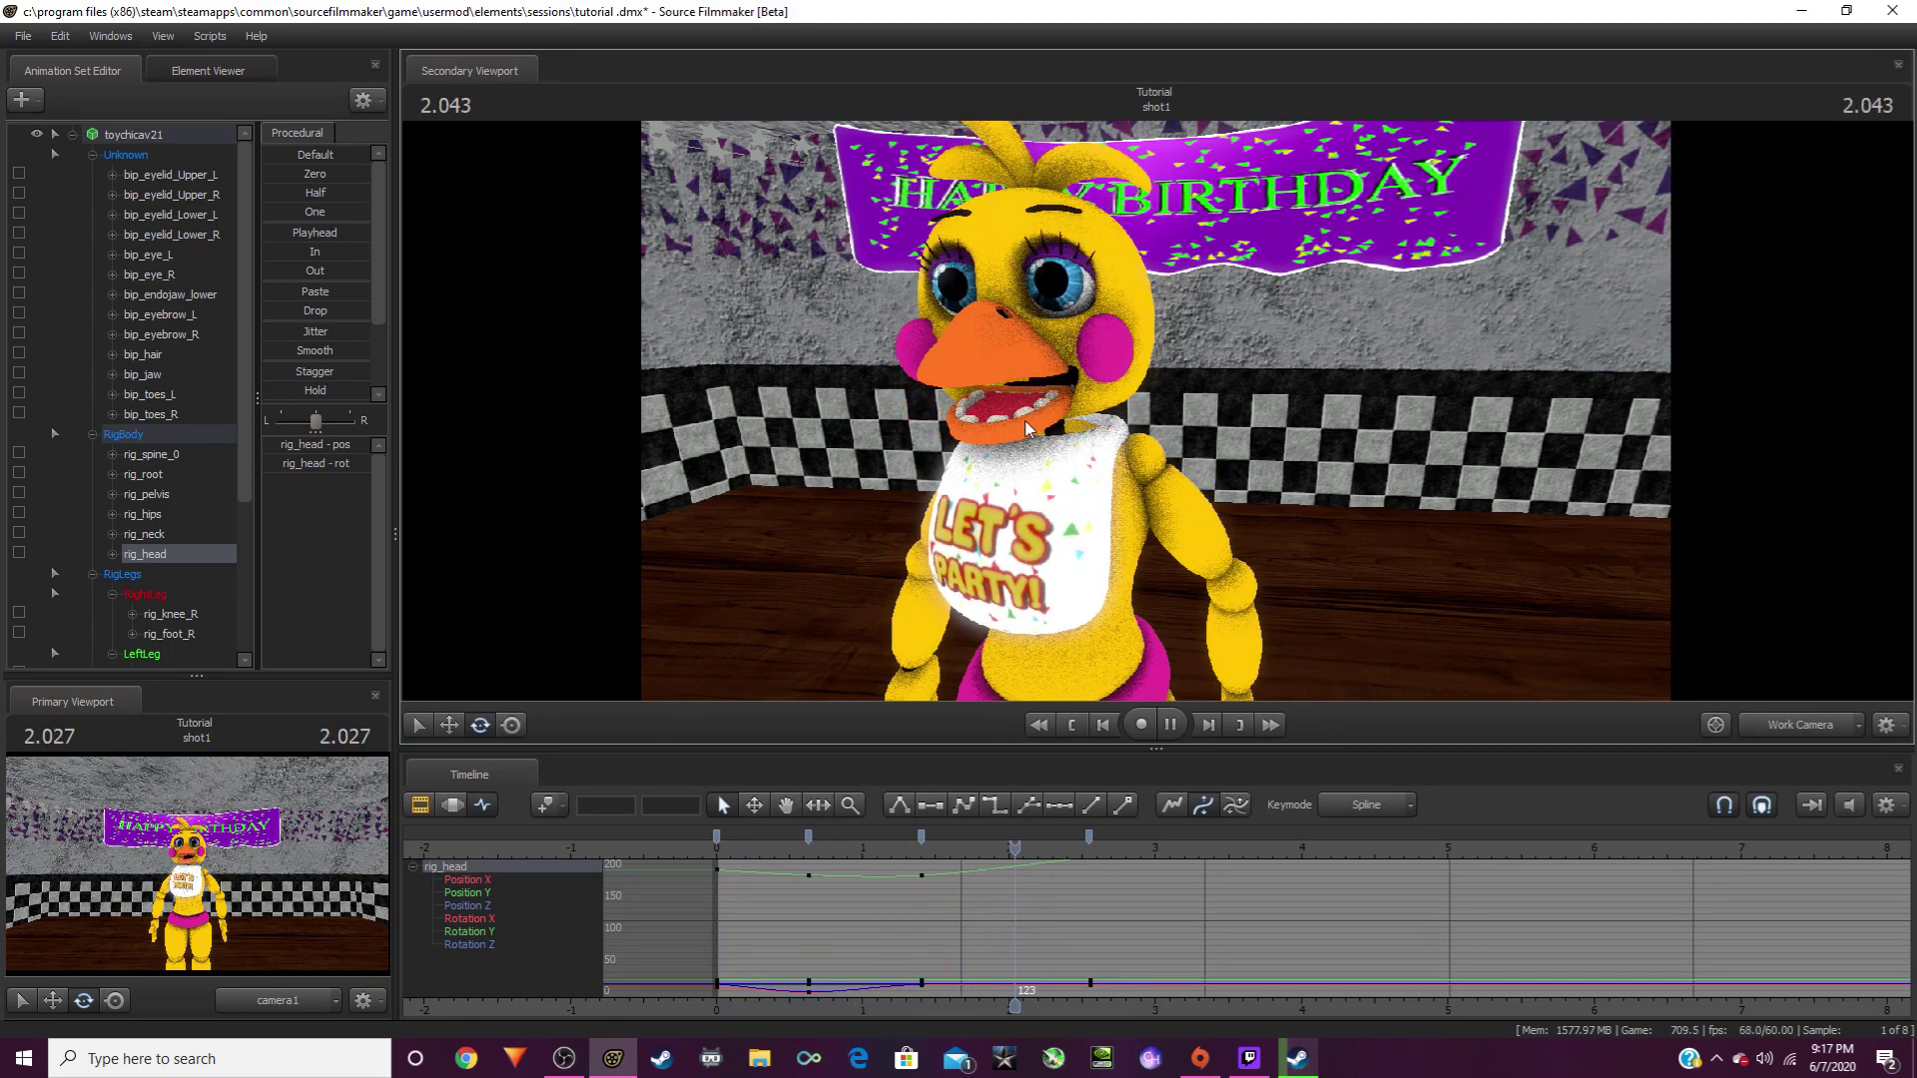
key(space)
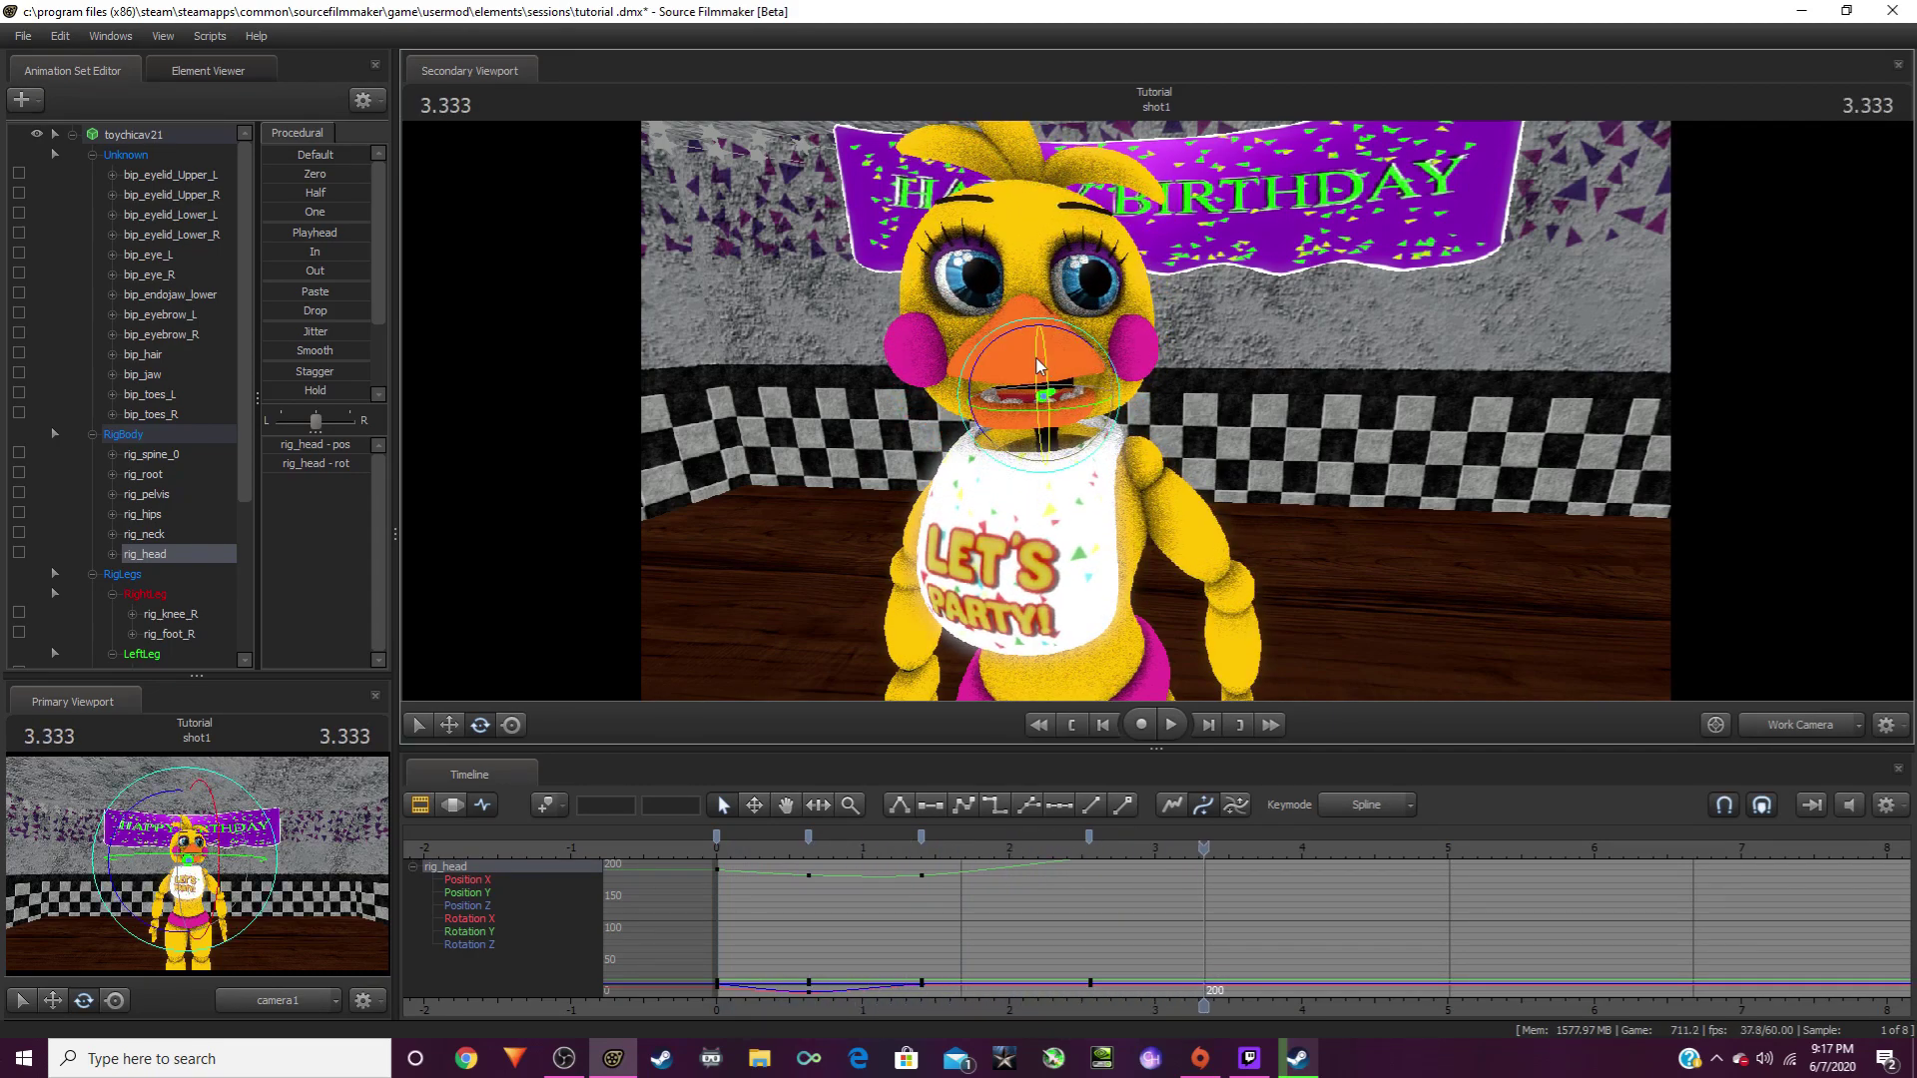
key(space)
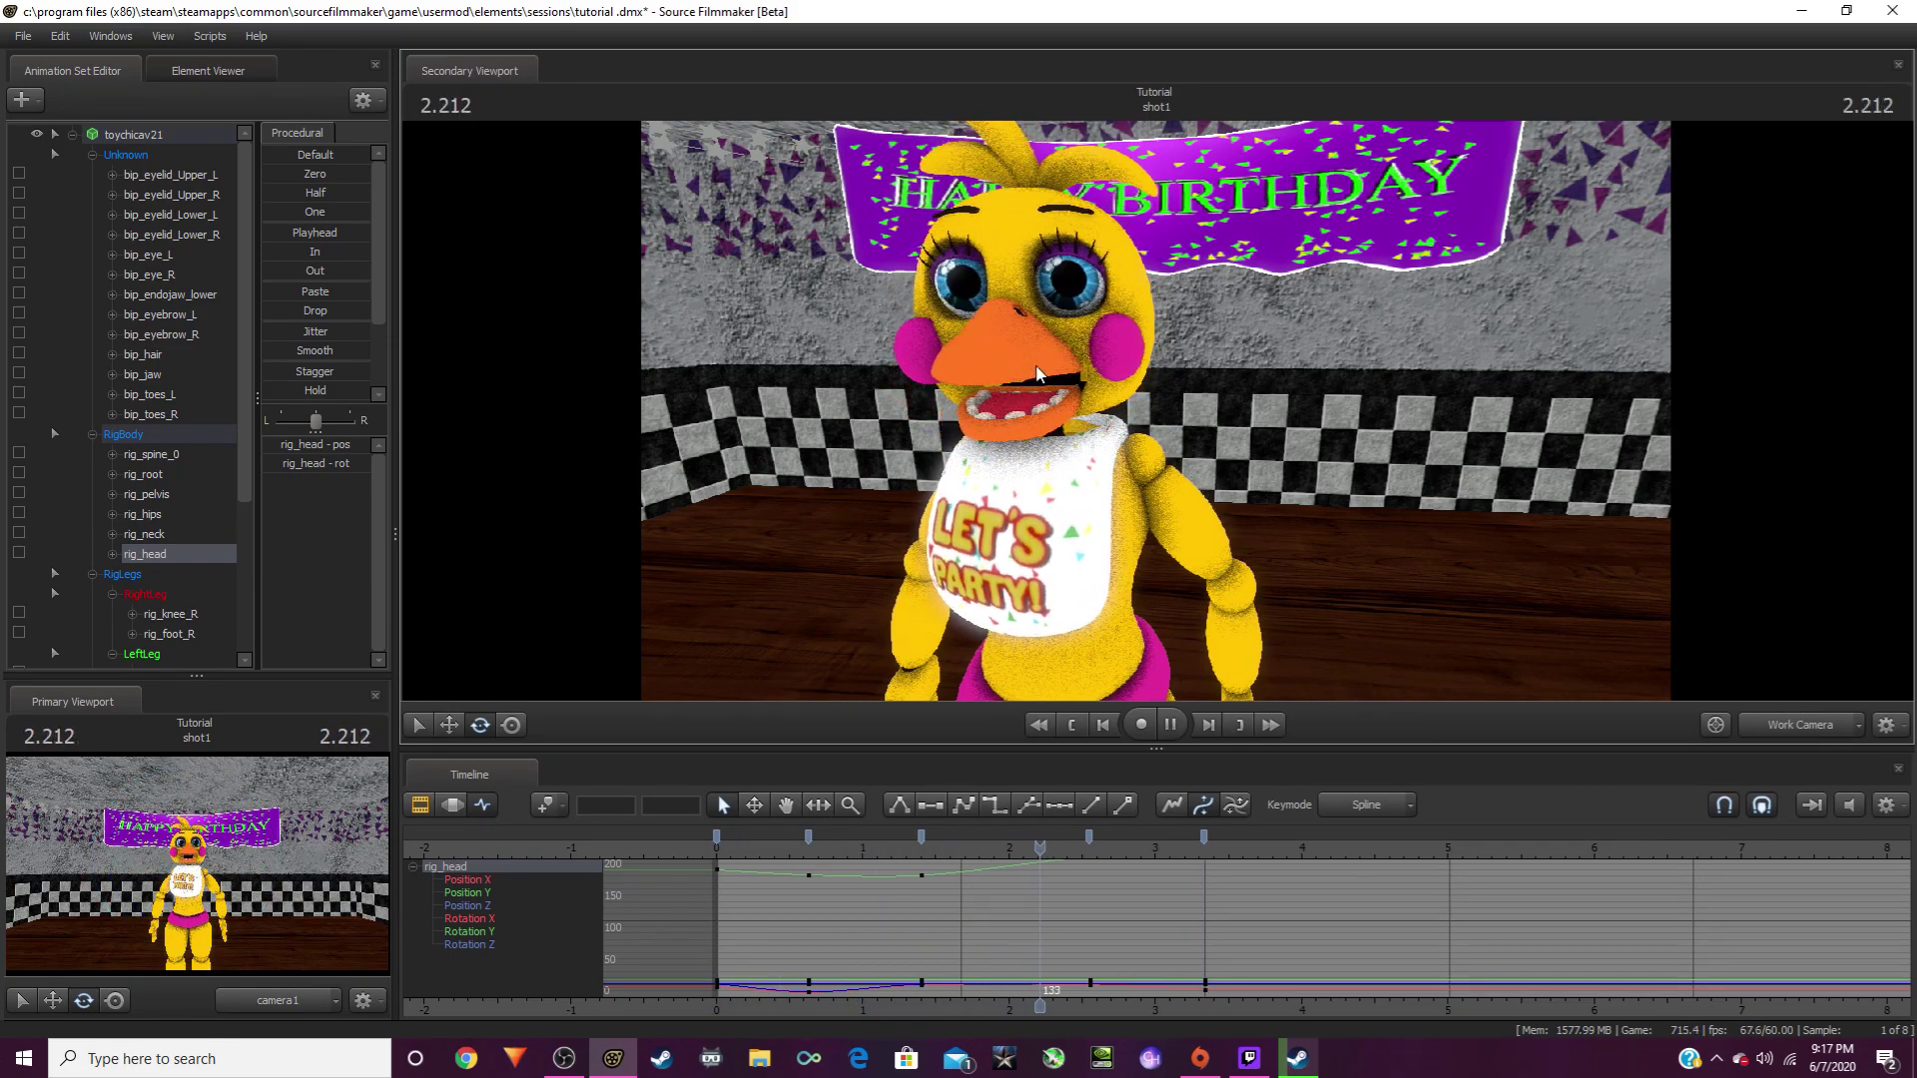
key(space)
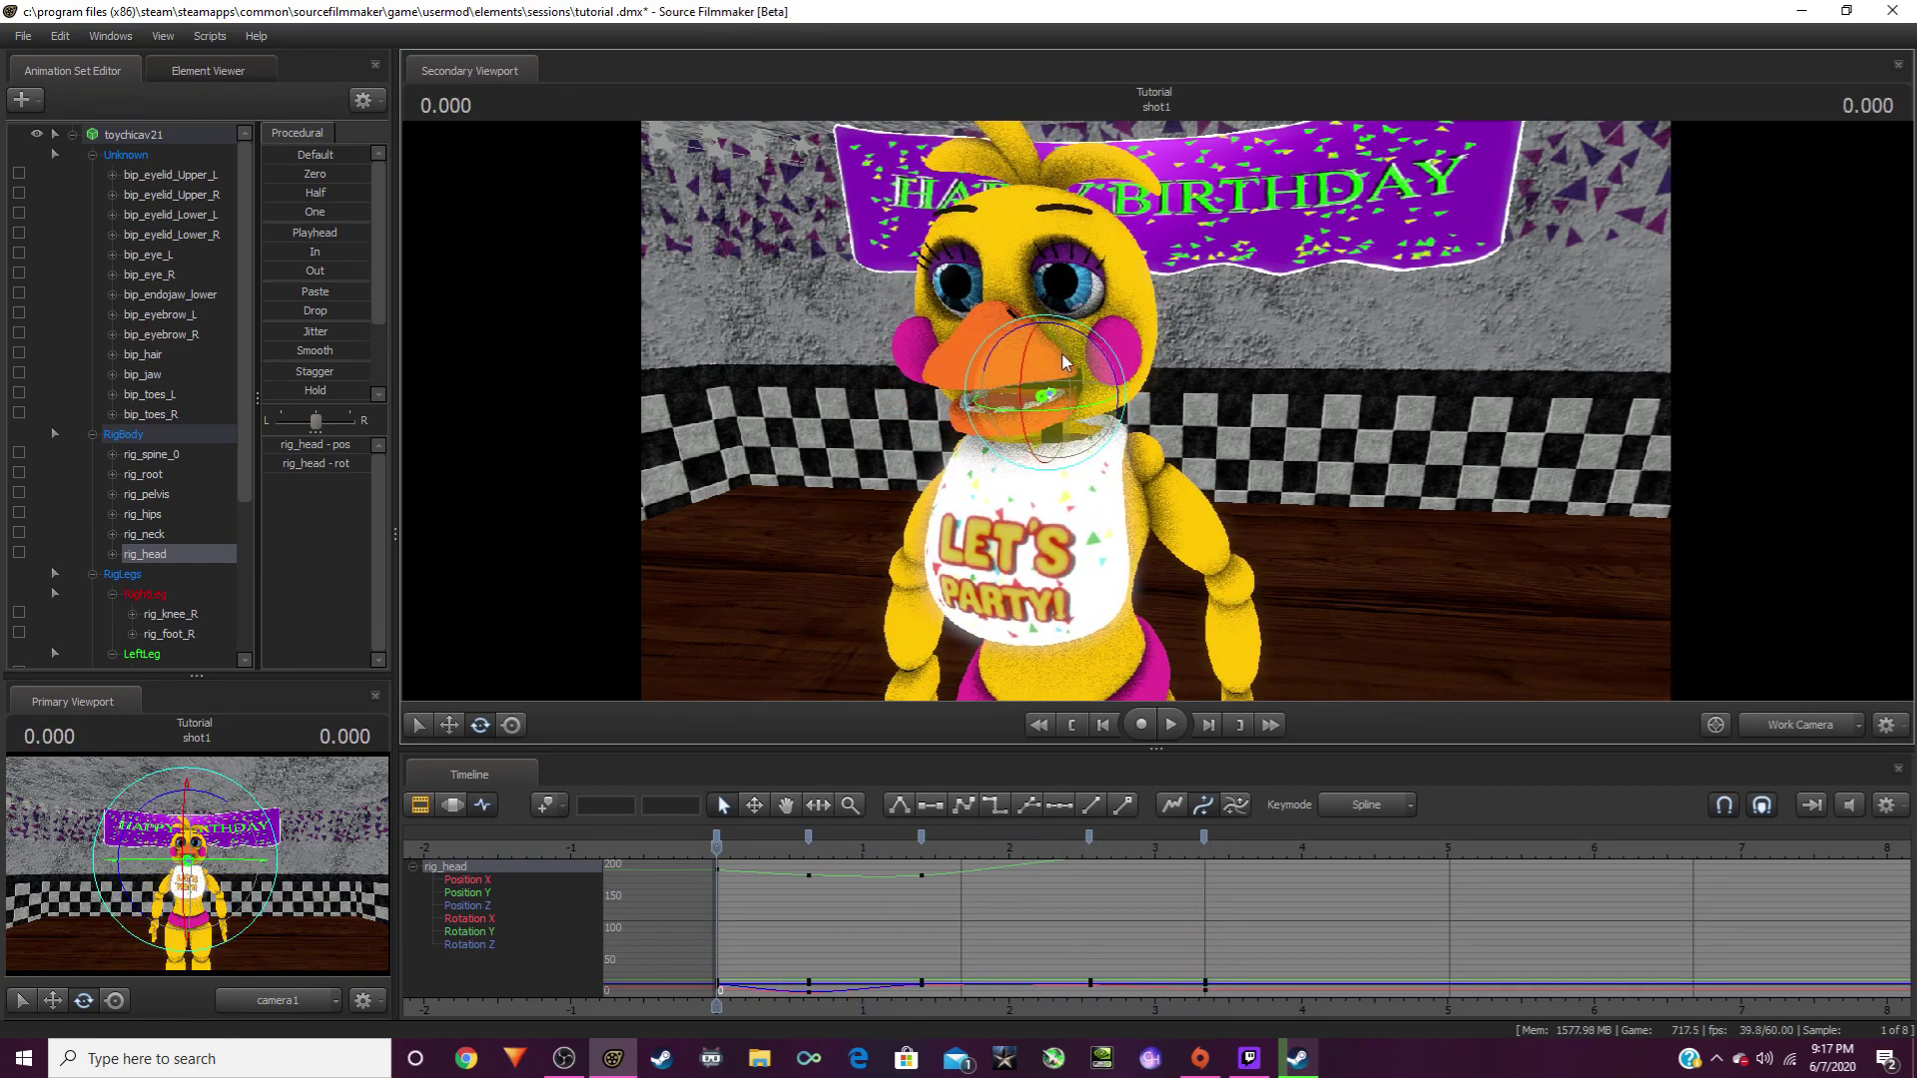
Step: Select rig_hand_R and keyframe the right hand moved slightly upward at 0.533 seconds
drag(1044, 335, 1105, 289)
drag(1156, 411, 1104, 432)
key(ctrl)
click(1072, 445)
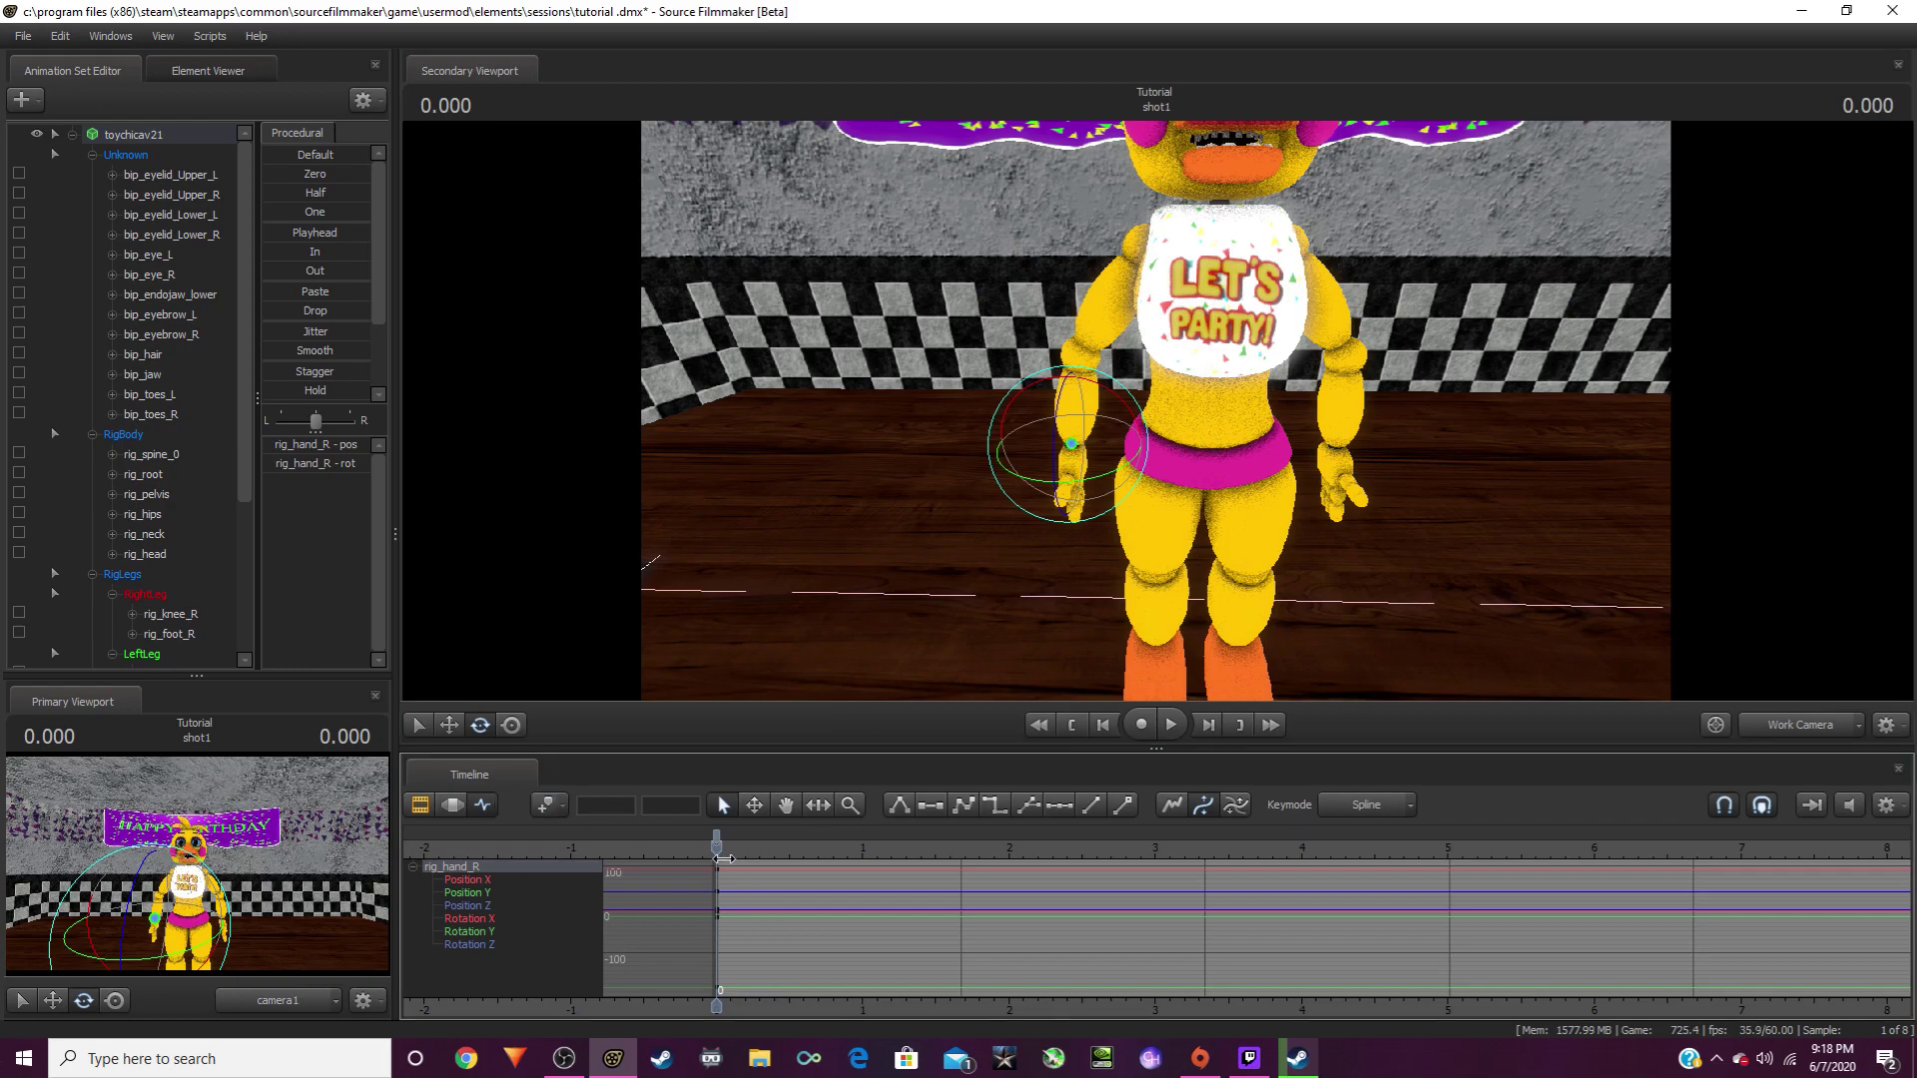
drag(716, 849, 795, 851)
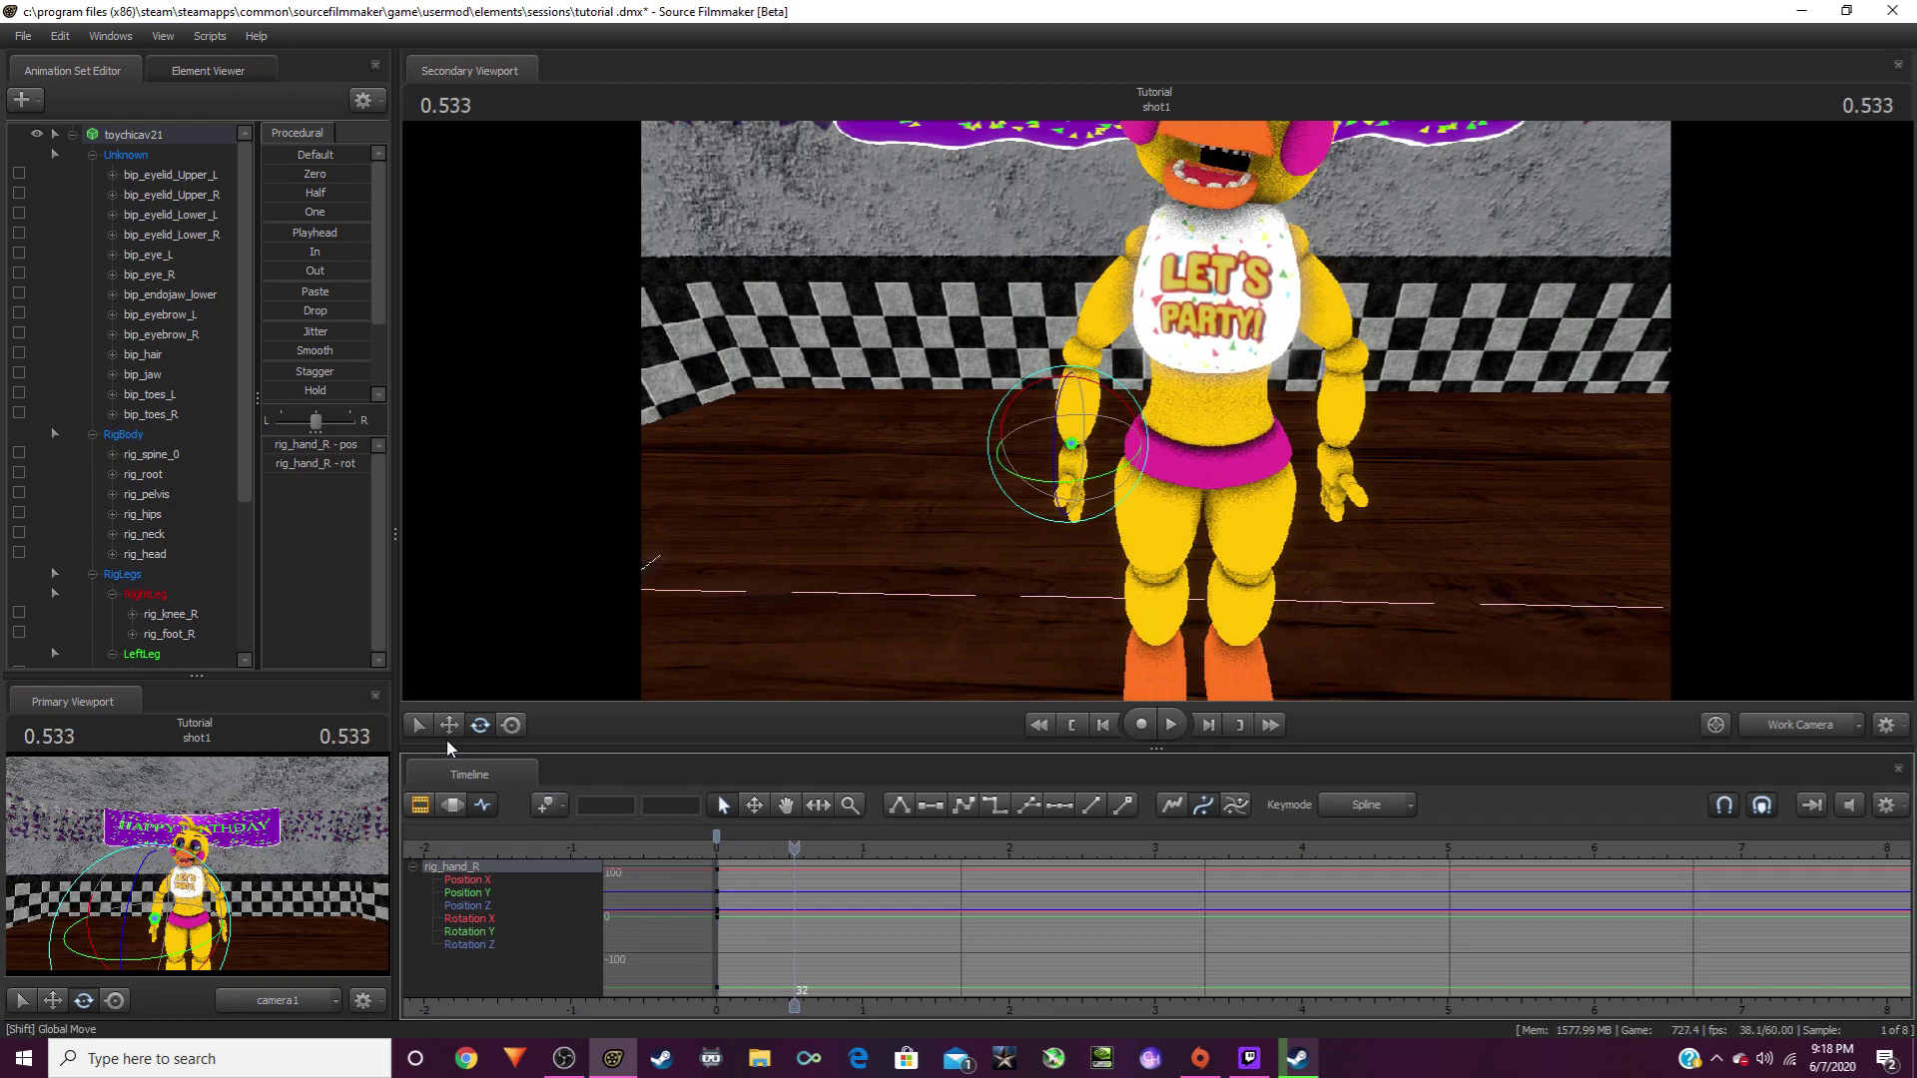
click(450, 725)
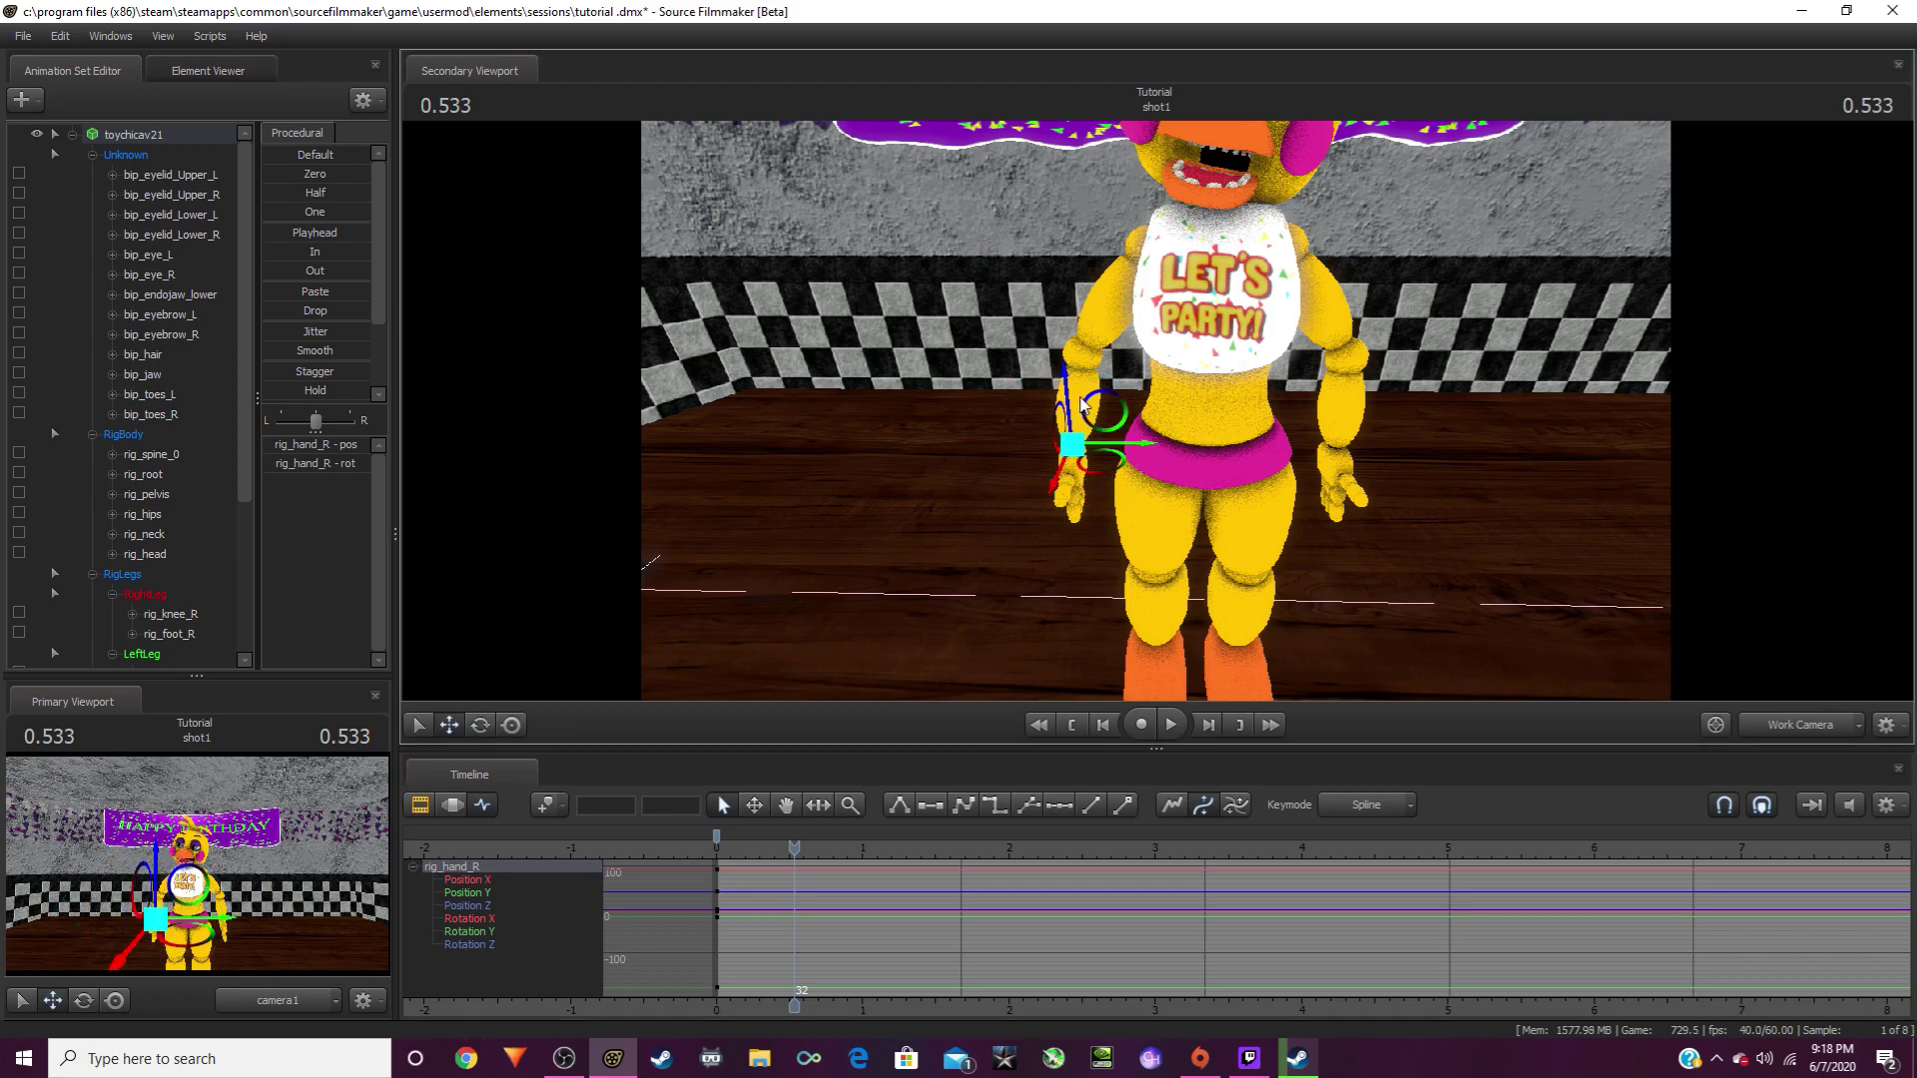
drag(1066, 401, 1064, 392)
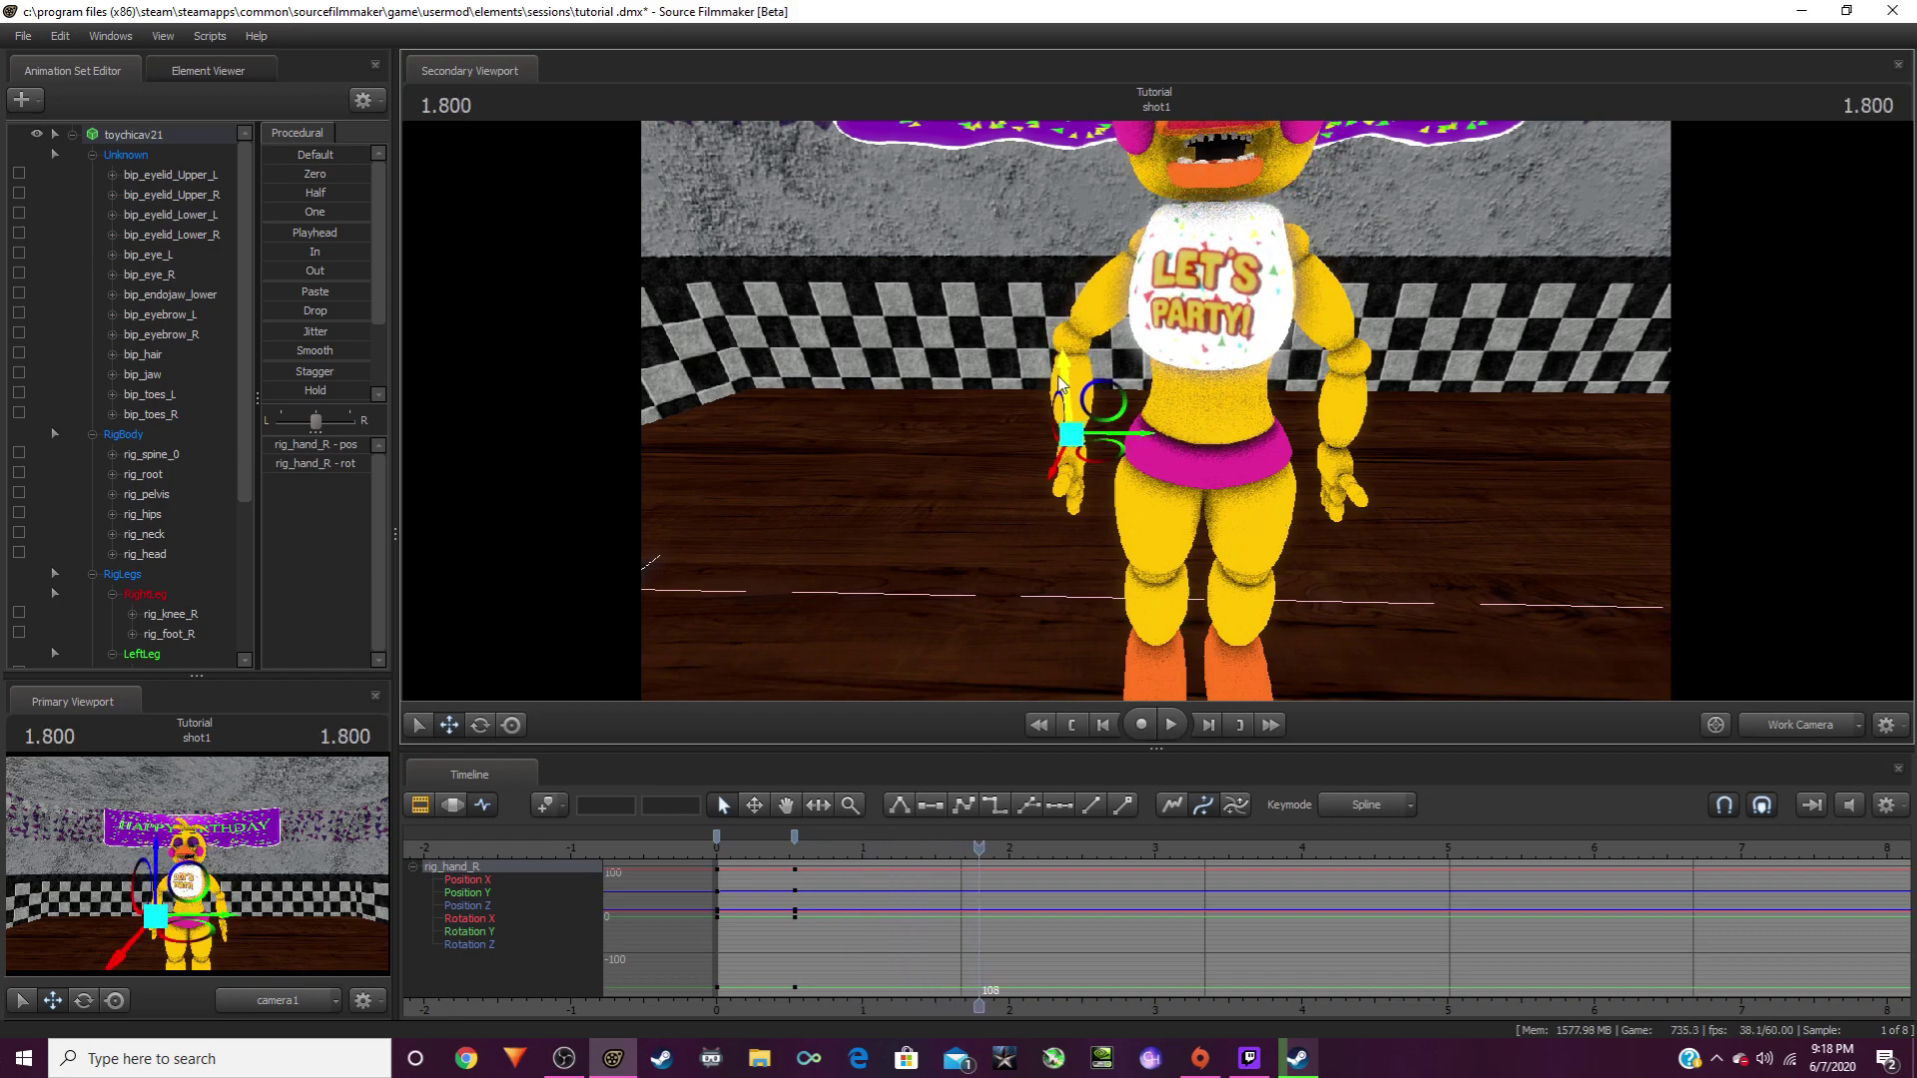
Step: Add a rig_hand_R keyframe at 1.800 seconds with the hand moved slightly back down, and play back the hand movement
drag(1060, 384, 1064, 395)
key(space)
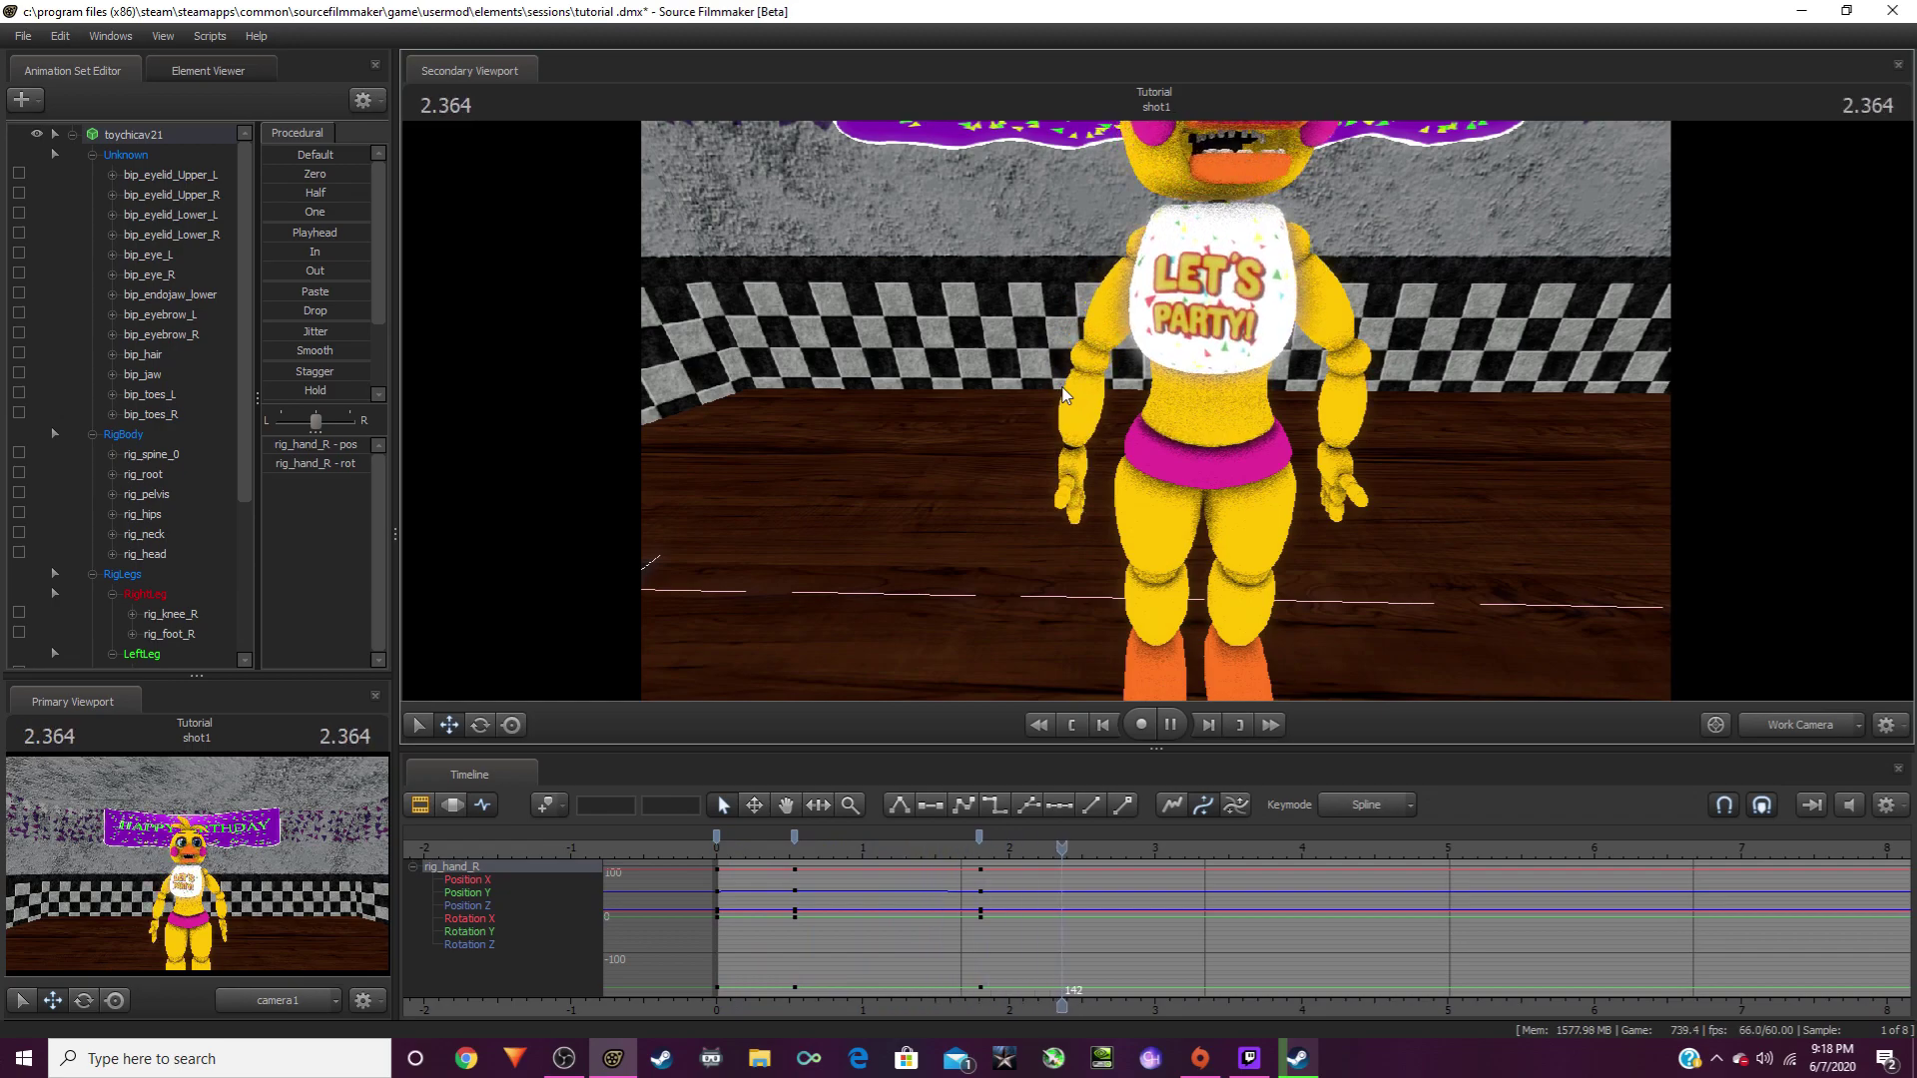
key(space)
Step: Examine the character's legs and feet up close, and the whole figure from the front
drag(1066, 393, 1156, 411)
key(s)
key(d)
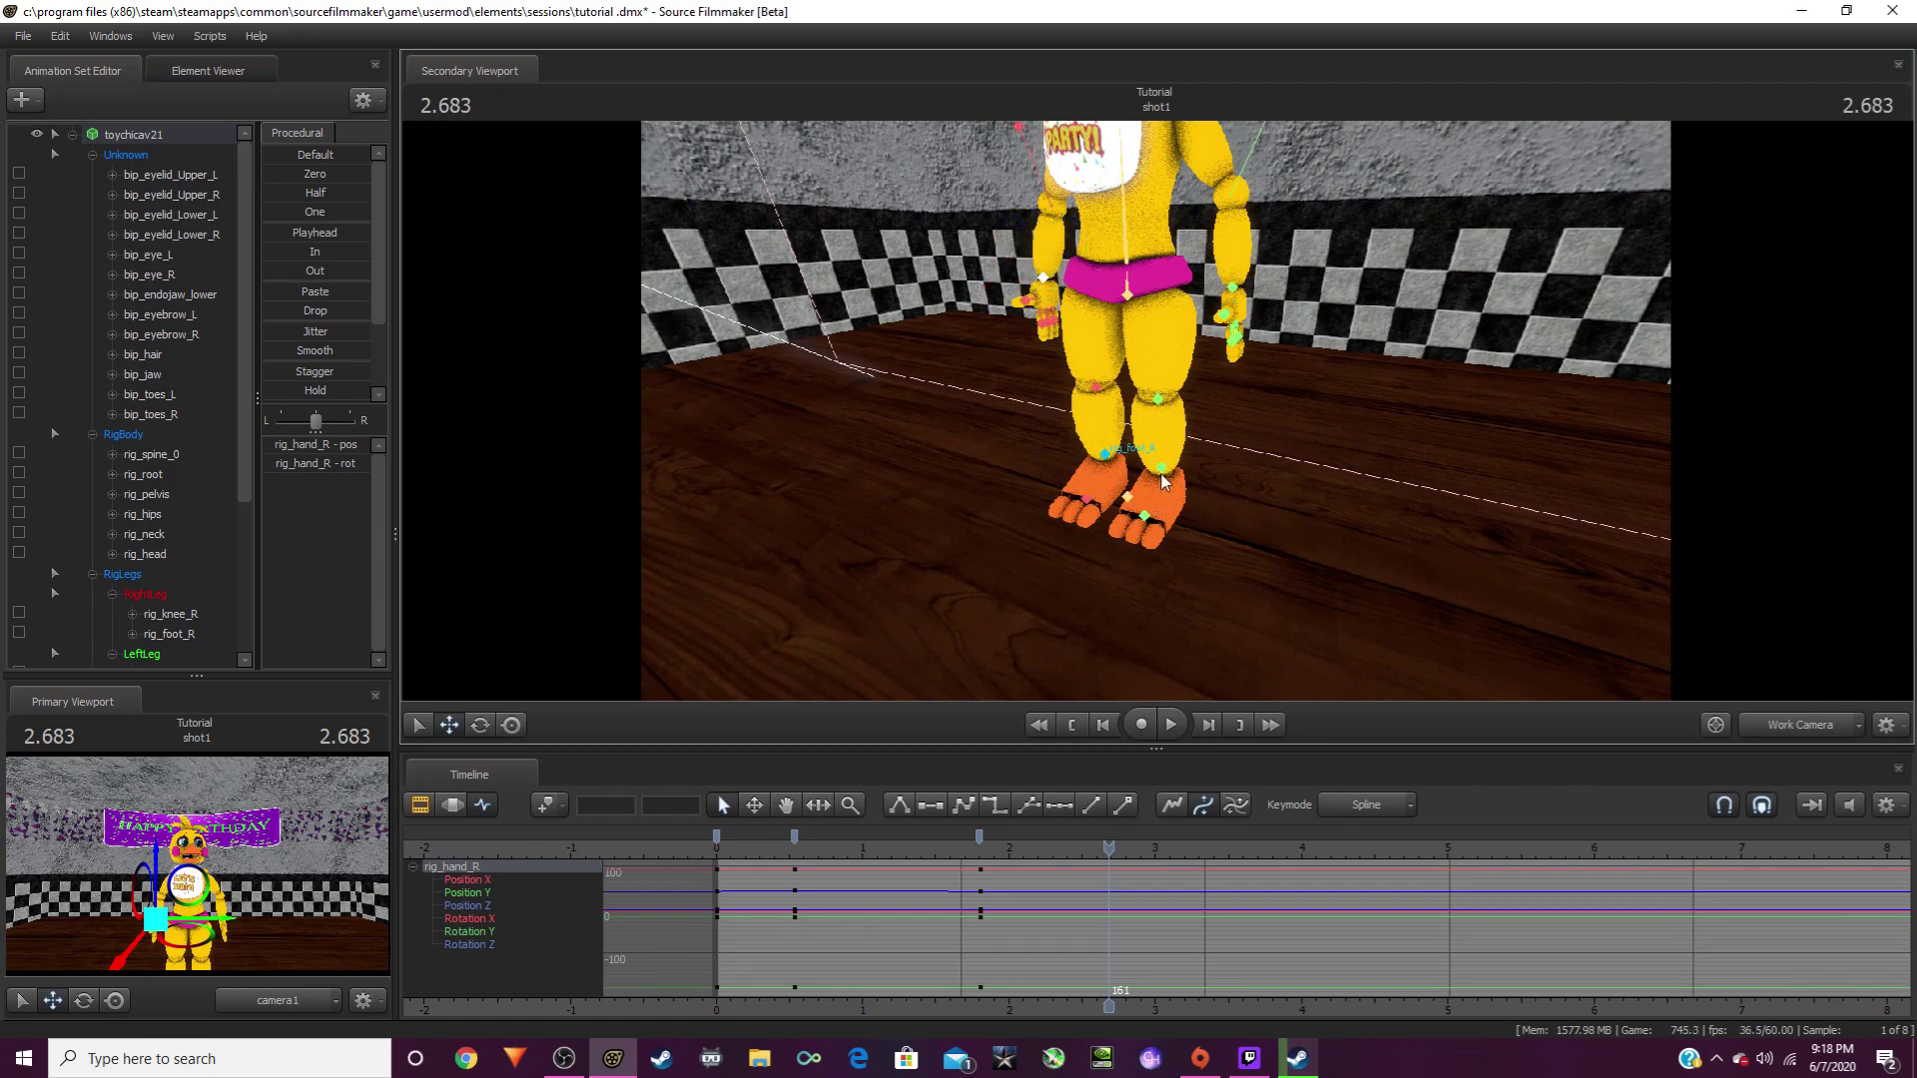
drag(1163, 483, 1263, 338)
key(d)
key(a)
key(w)
key(s)
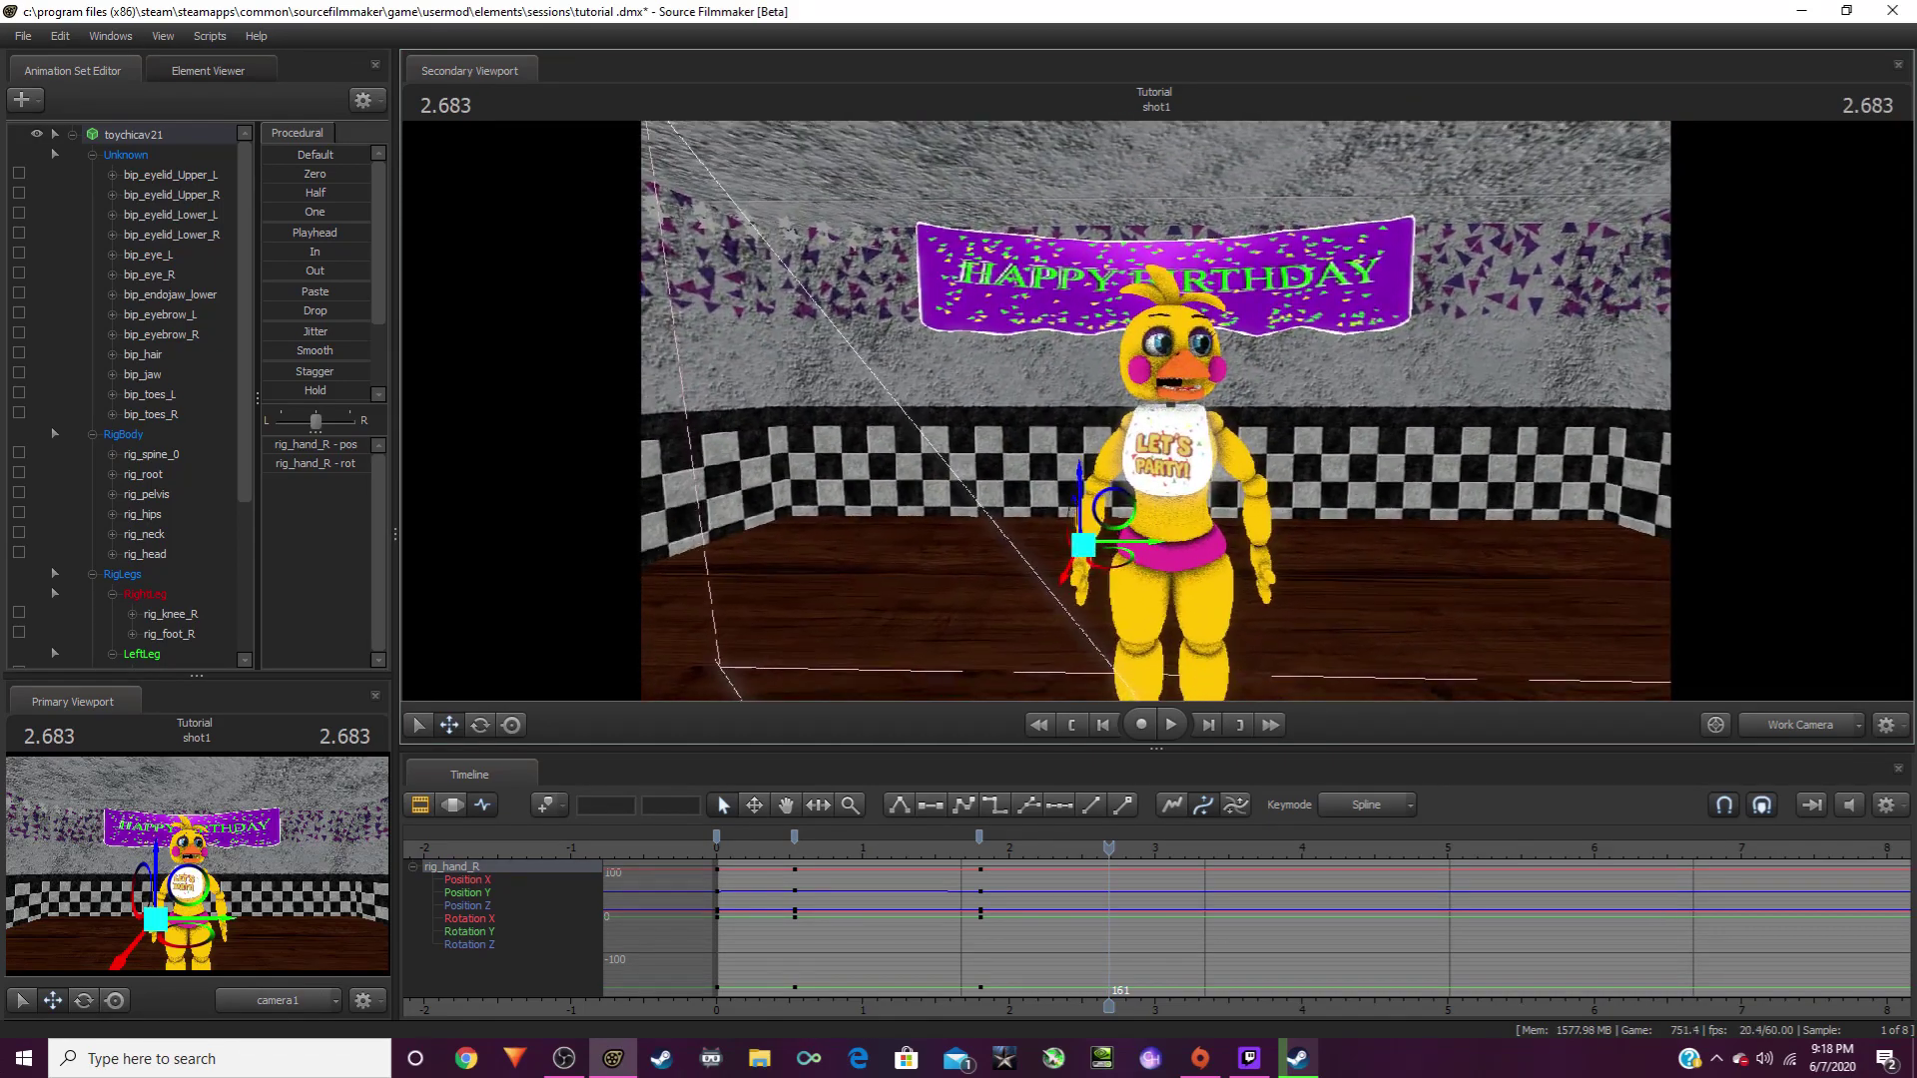
drag(1014, 466, 1008, 465)
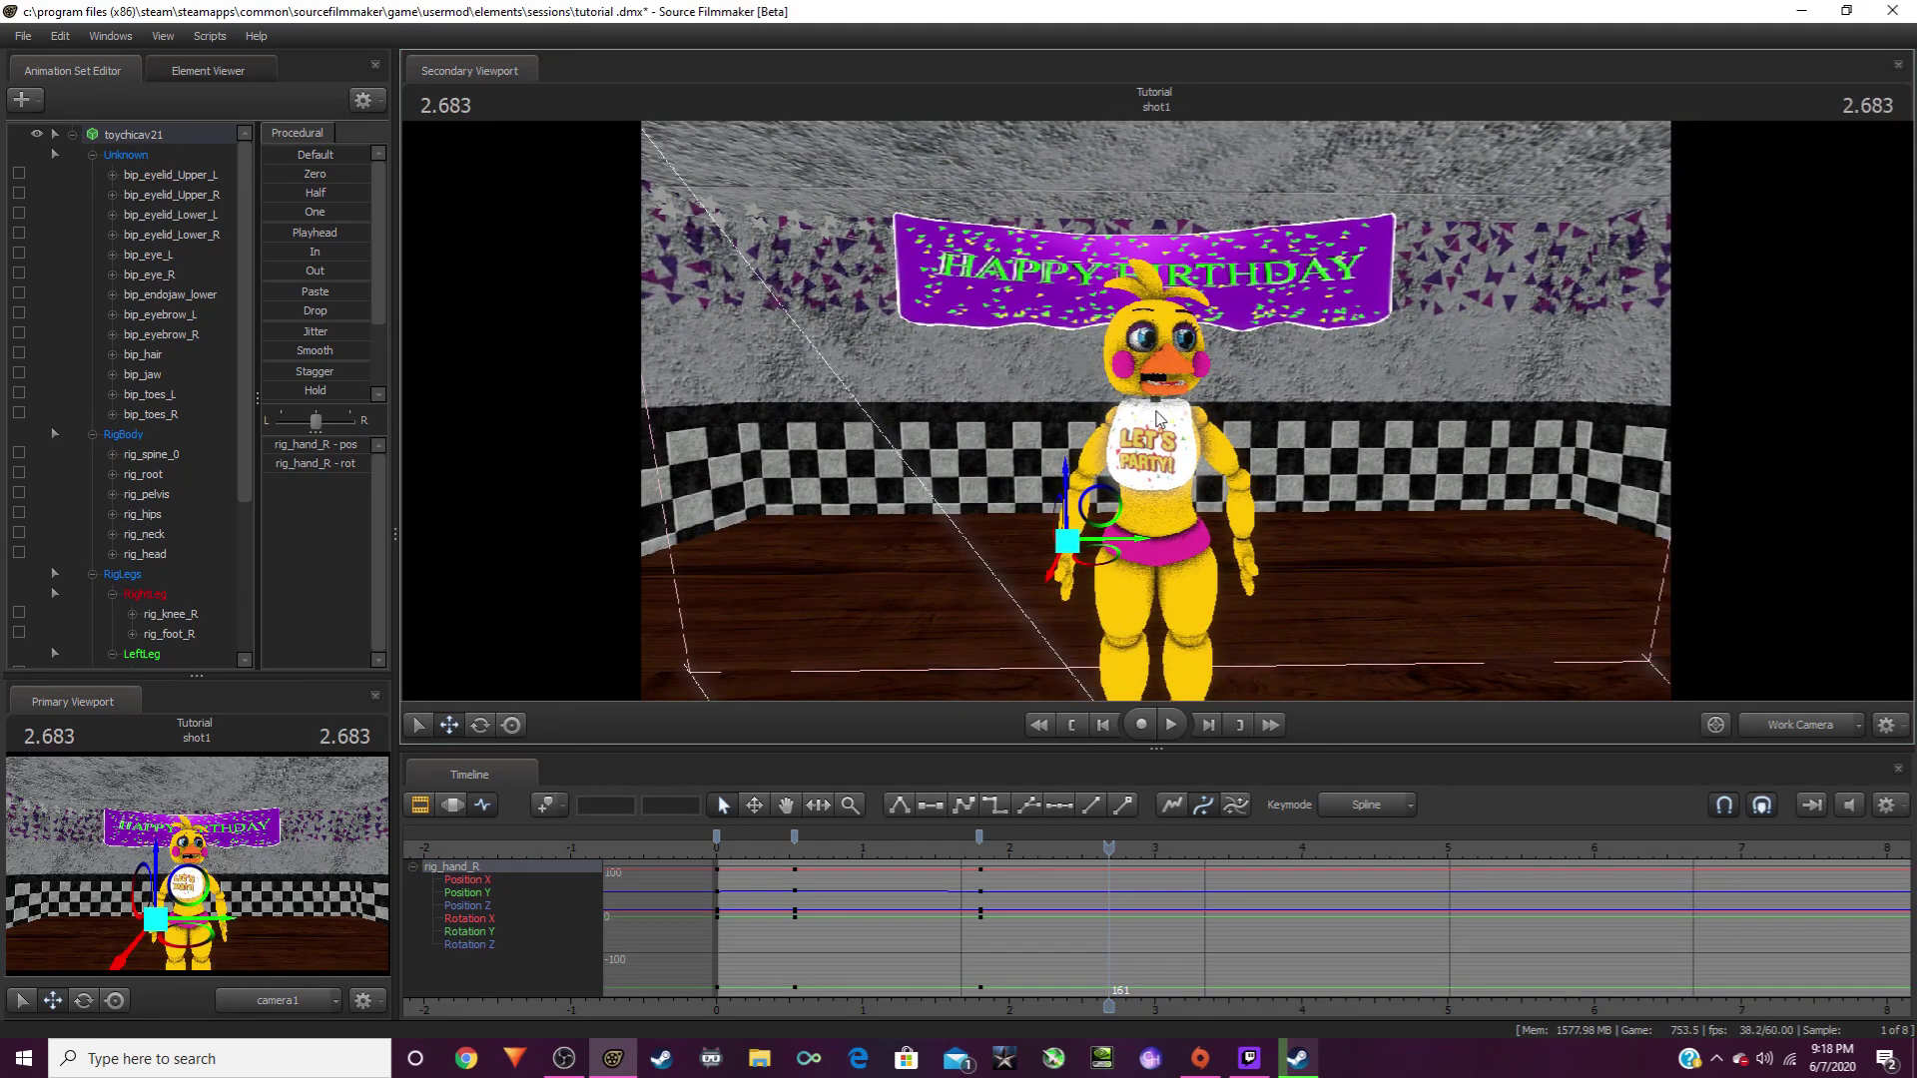